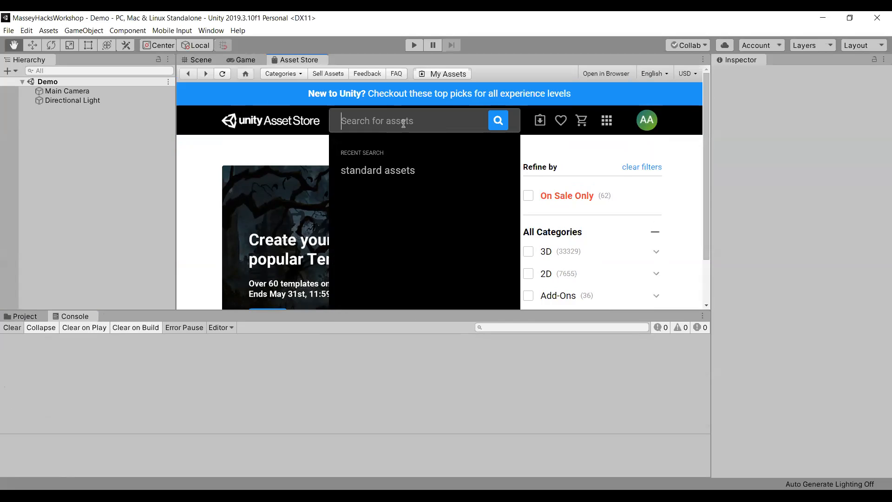
- Search the Asset Store for "standard assets" and look through the matching packages
{"action": "type", "text": "stand"}
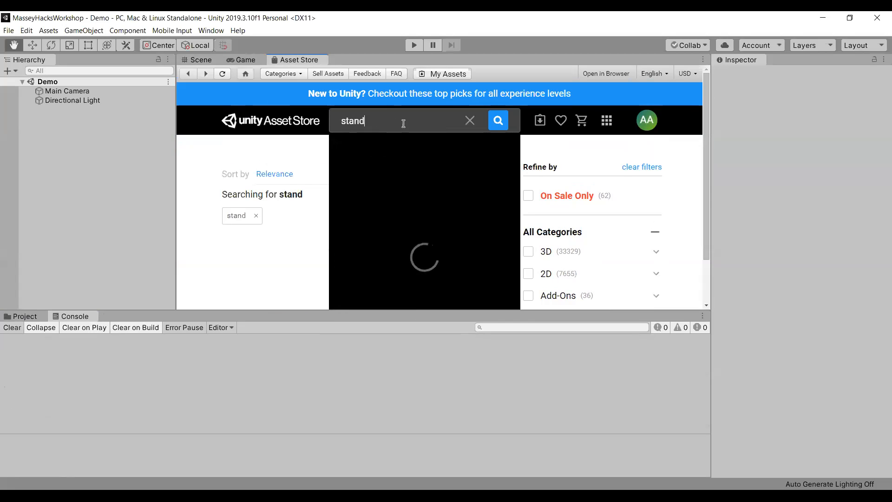
{"action": "type", "text": "ard a"}
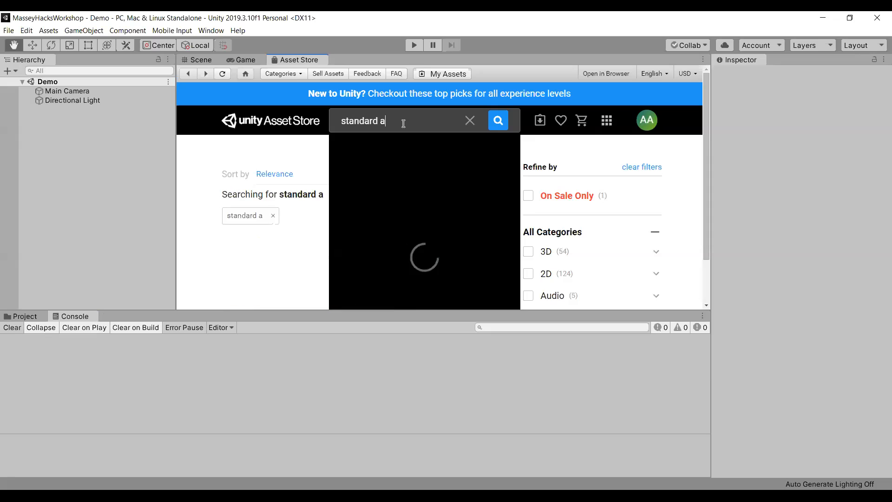
{"action": "type", "text": "ssets"}
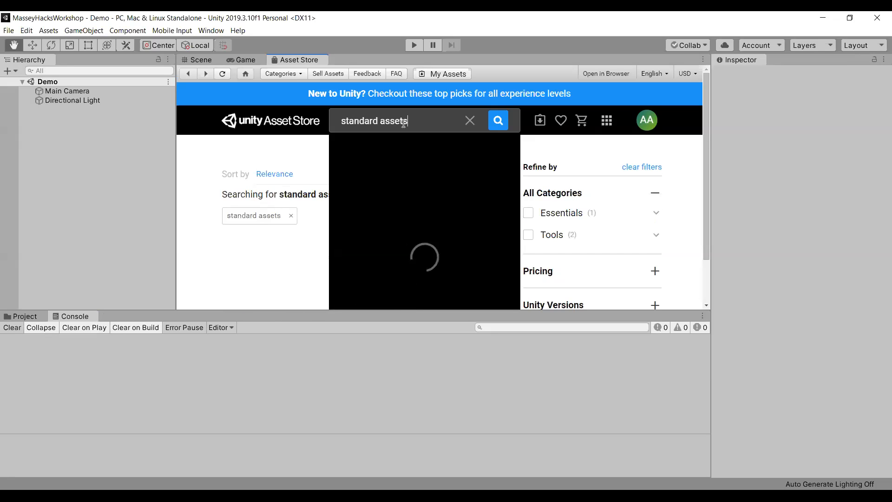
{"action": "key", "text": "Return"}
{"action": "scroll", "coordinate": [362, 190], "scroll_direction": "down", "scroll_amount": 3}
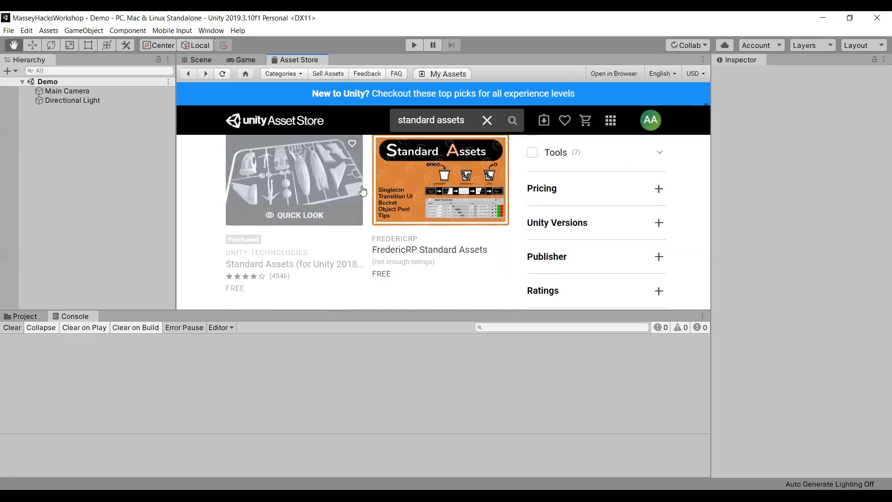
- Open the Standard Assets (for Unity 2017.3) page and review its images, details and import option
{"action": "left_click", "coordinate": [460, 186]}
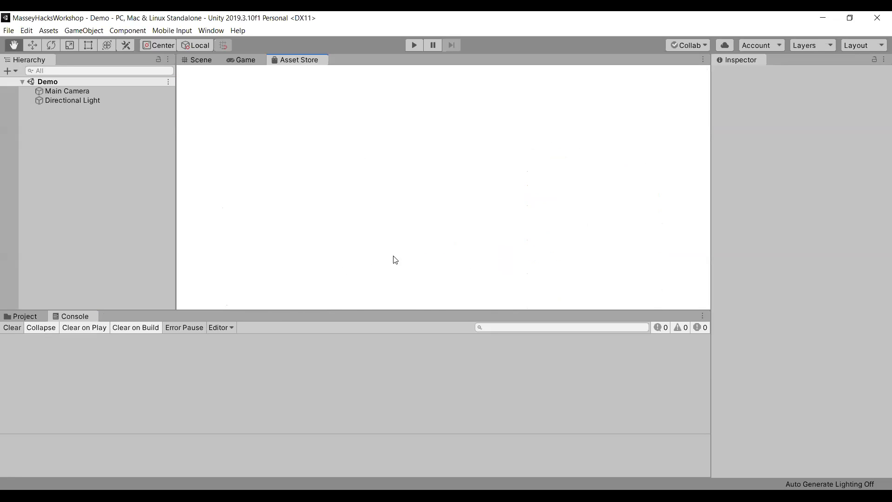
{"action": "scroll", "coordinate": [314, 217], "scroll_direction": "down", "scroll_amount": 2}
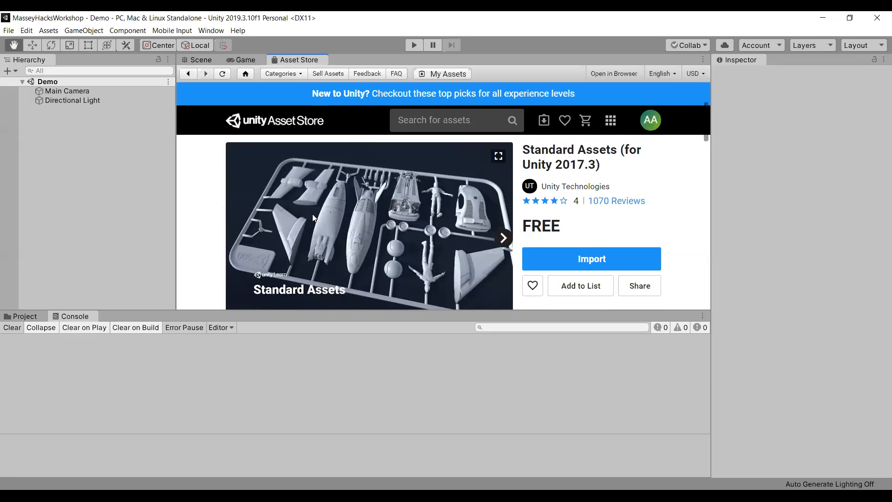
{"action": "scroll", "coordinate": [375, 249], "scroll_direction": "down", "scroll_amount": 2}
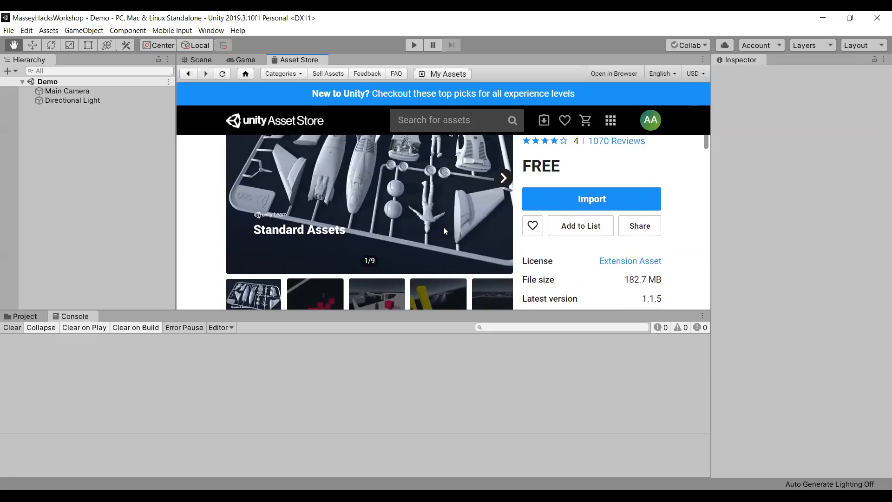
{"action": "scroll", "coordinate": [307, 236], "scroll_direction": "up", "scroll_amount": 2}
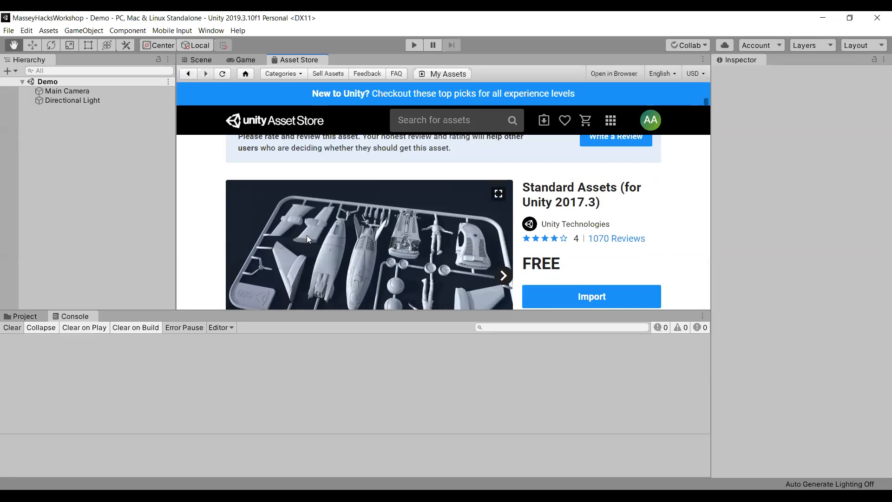
{"action": "scroll", "coordinate": [307, 237], "scroll_direction": "down", "scroll_amount": 2}
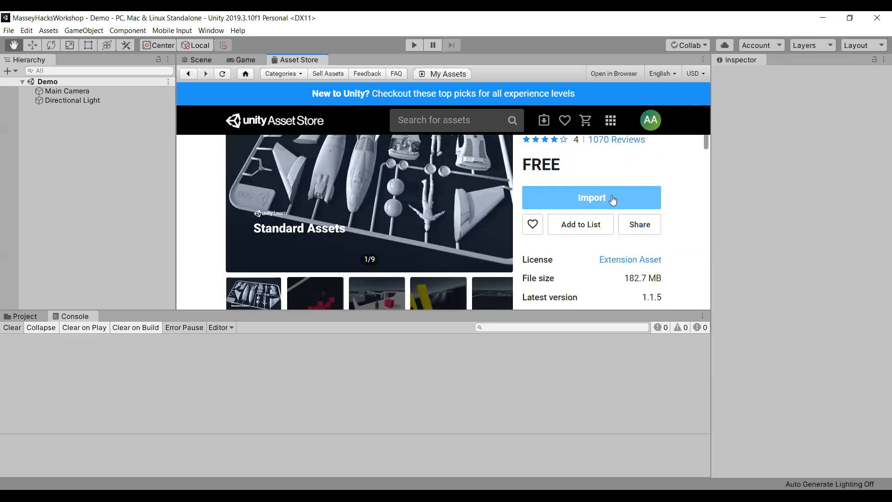
- Show the project's asset folders and browse the subfolders of Standard Assets
{"action": "left_click", "coordinate": [24, 316]}
{"action": "scroll", "coordinate": [13, 394], "scroll_direction": "down", "scroll_amount": 4}
{"action": "scroll", "coordinate": [13, 394], "scroll_direction": "down", "scroll_amount": 1}
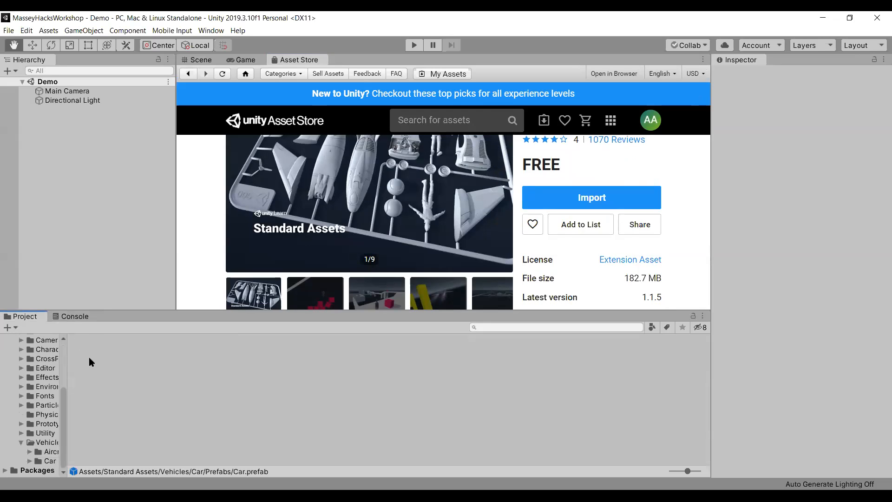
- Show the console, run the game in Play mode to check for messages, and stop it
{"action": "left_click", "coordinate": [65, 317]}
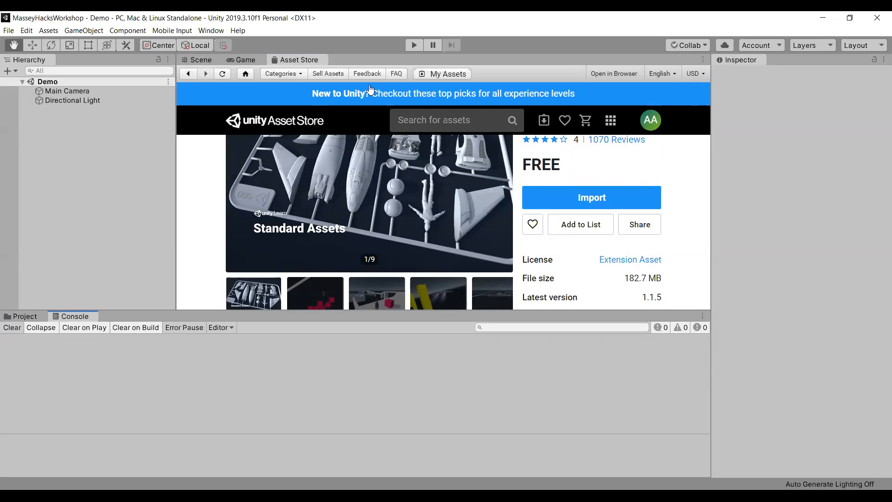
{"action": "left_click", "coordinate": [414, 46]}
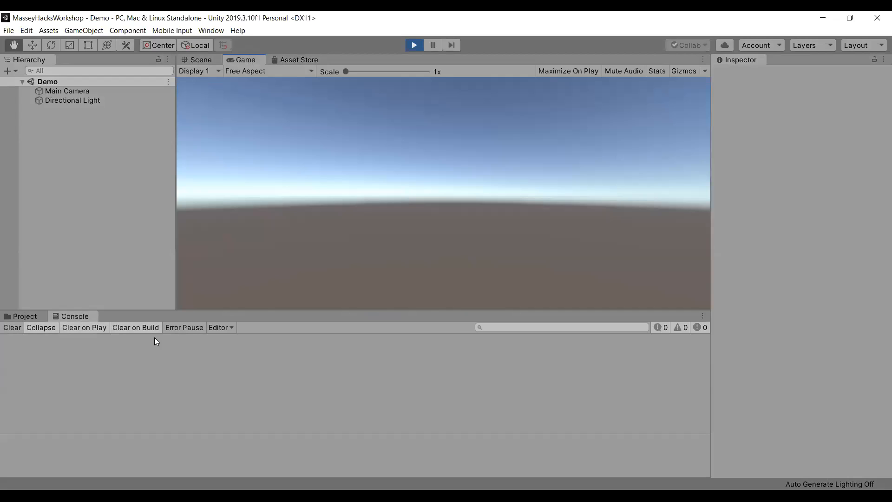
{"action": "left_click", "coordinate": [413, 45]}
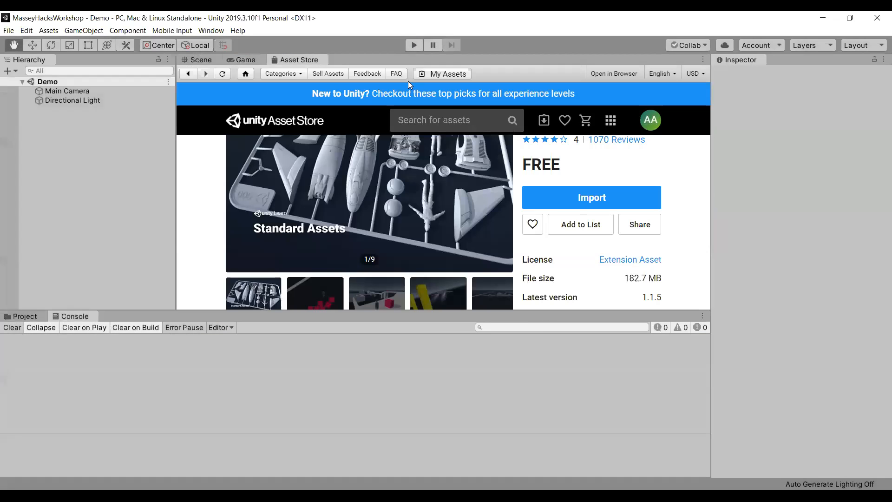
- Highlight the 2017.3 version in the asset's title, and check the project's Assets folder and the console
{"action": "scroll", "coordinate": [513, 224], "scroll_direction": "up", "scroll_amount": 1}
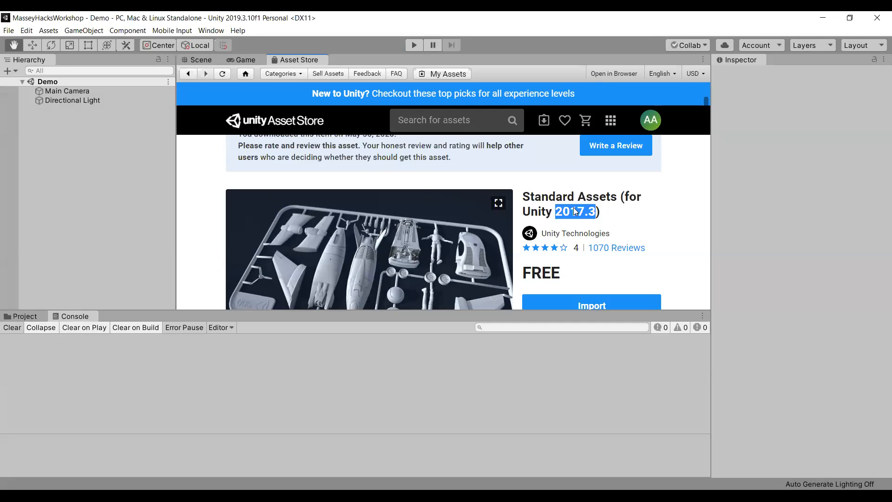
{"action": "double_click", "coordinate": [576, 213]}
{"action": "left_click", "coordinate": [19, 315]}
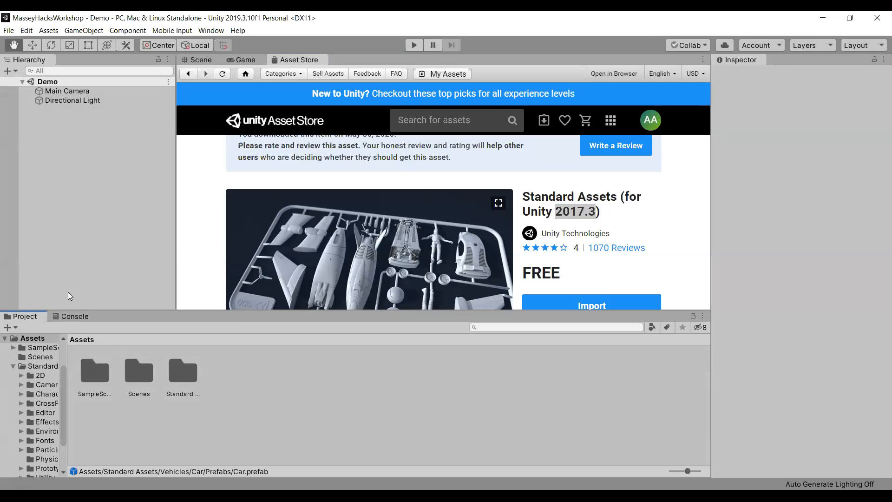
{"action": "left_click", "coordinate": [73, 317]}
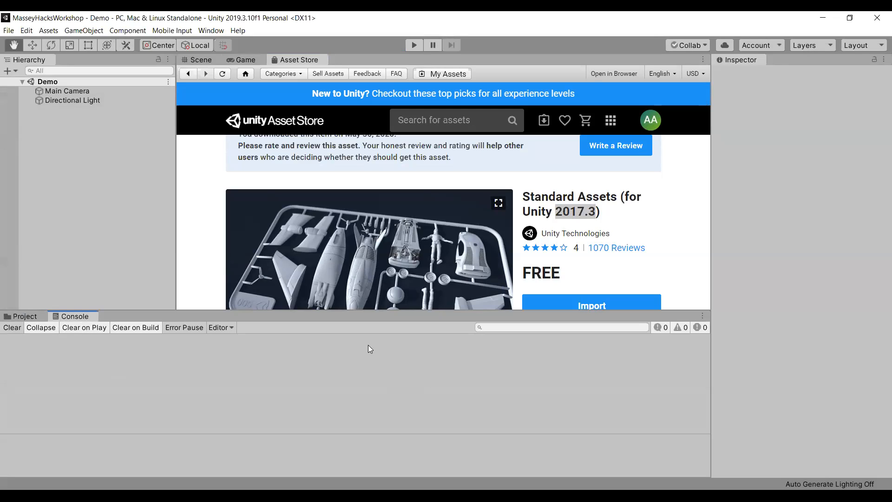
- Show the project's assets and compare the Game view with the Scene view, finishing in the Scene view
{"action": "left_click", "coordinate": [26, 316]}
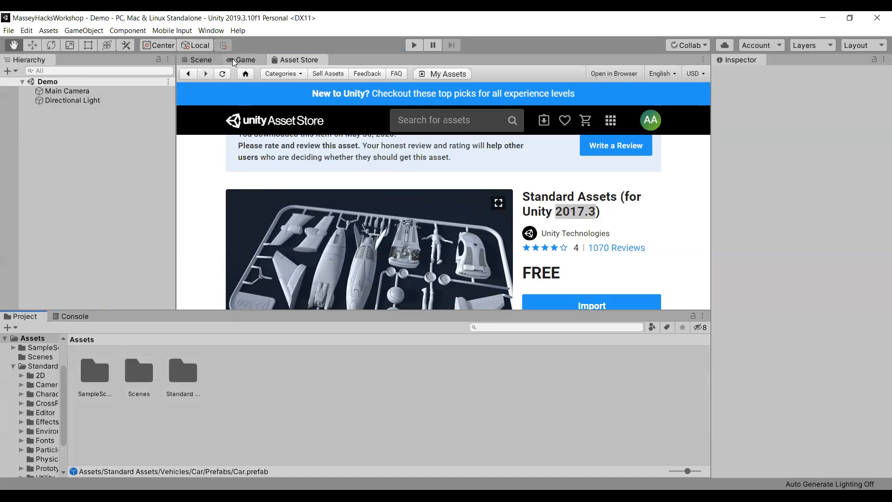
{"action": "left_click", "coordinate": [234, 59]}
{"action": "left_click", "coordinate": [202, 62]}
{"action": "left_click", "coordinate": [228, 61]}
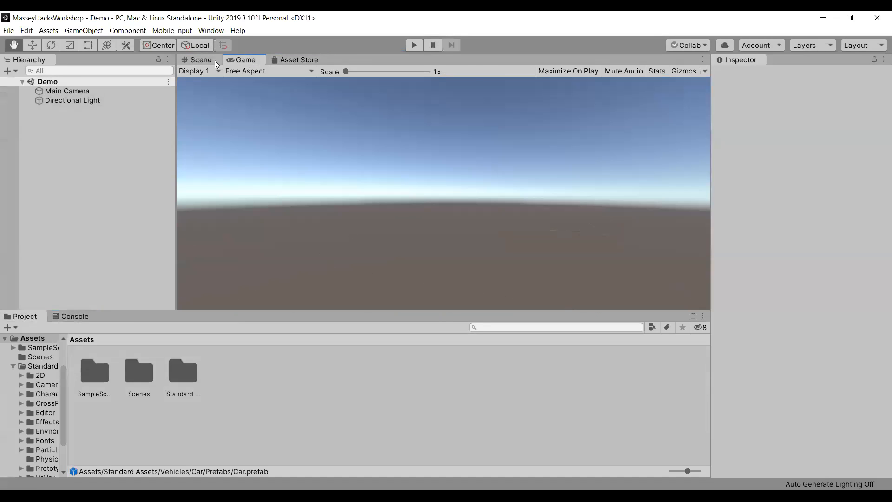
{"action": "left_click", "coordinate": [207, 59]}
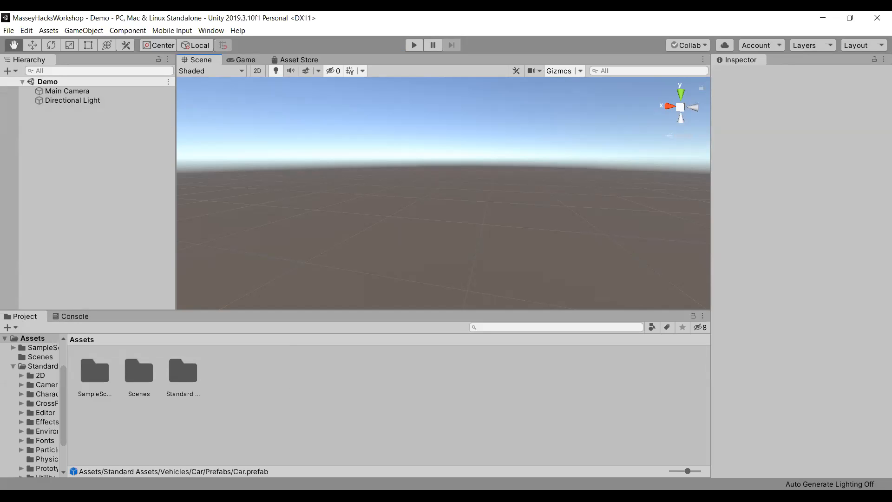
- Alternately select Main Camera and Directional Light to compare their components, ending with Main Camera selected
{"action": "left_click", "coordinate": [319, 364]}
{"action": "left_click", "coordinate": [77, 91]}
{"action": "left_click", "coordinate": [101, 99]}
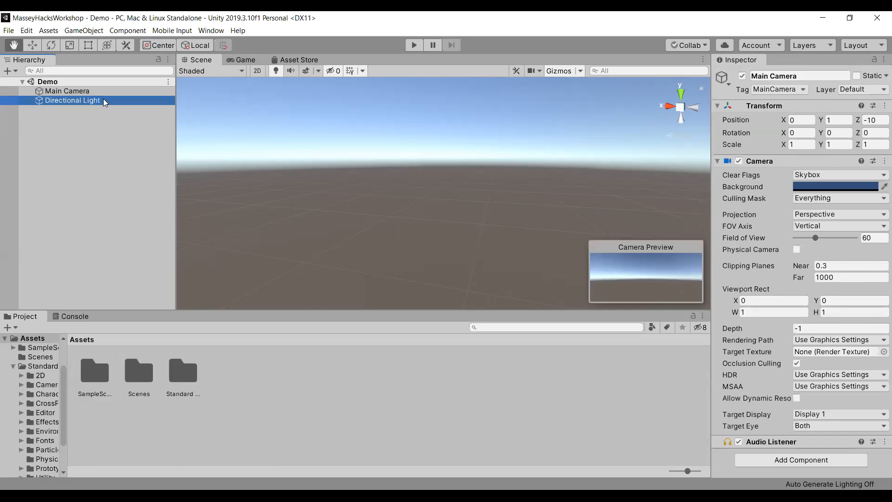
{"action": "left_click", "coordinate": [90, 90]}
{"action": "left_click", "coordinate": [94, 99]}
{"action": "left_click", "coordinate": [94, 92]}
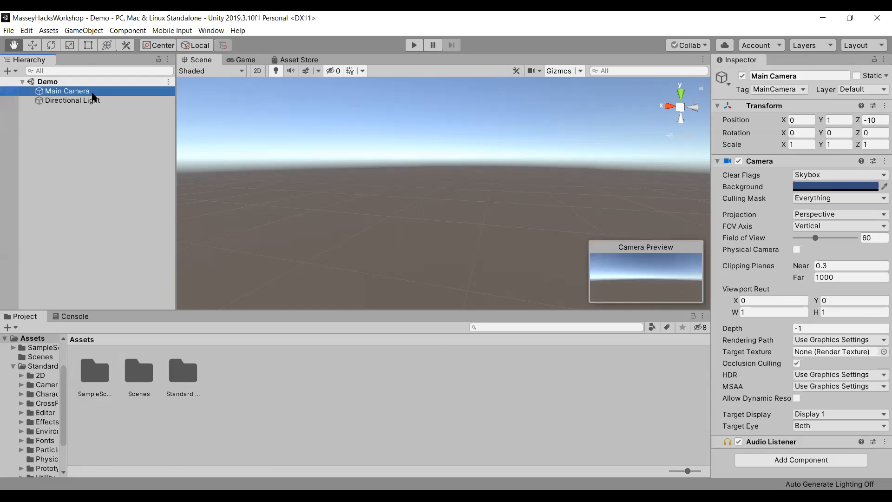
{"action": "left_click", "coordinate": [95, 100]}
{"action": "left_click", "coordinate": [91, 92]}
- Collapse and re-expand the Transform and Camera components of Main Camera
{"action": "left_click", "coordinate": [761, 105]}
{"action": "left_click", "coordinate": [761, 106]}
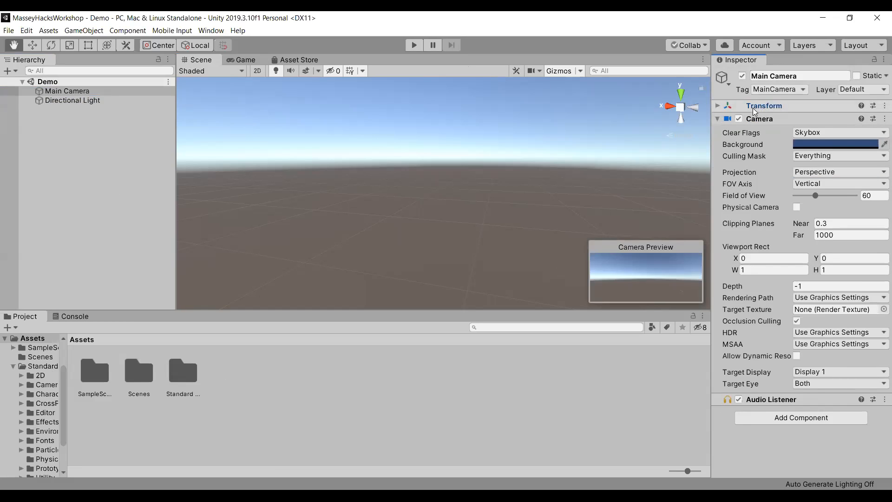
{"action": "left_click", "coordinate": [755, 108]}
{"action": "left_click", "coordinate": [762, 163]}
{"action": "left_click", "coordinate": [763, 163]}
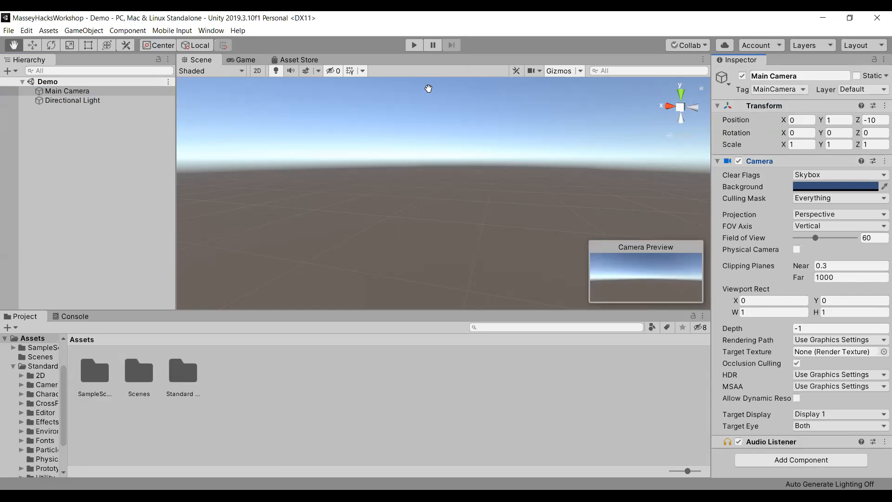
- Play the Demo scene to view it through Main Camera, and stop it
{"action": "left_click", "coordinate": [413, 45]}
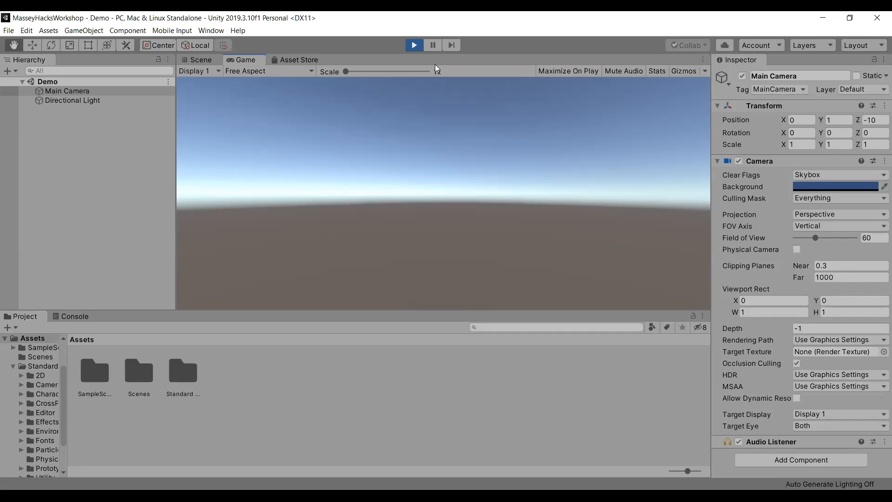
{"action": "left_click", "coordinate": [414, 45]}
- Select Directional Light to examine its properties, and collapse and re-expand the Demo scene's object list
{"action": "left_click", "coordinate": [131, 101]}
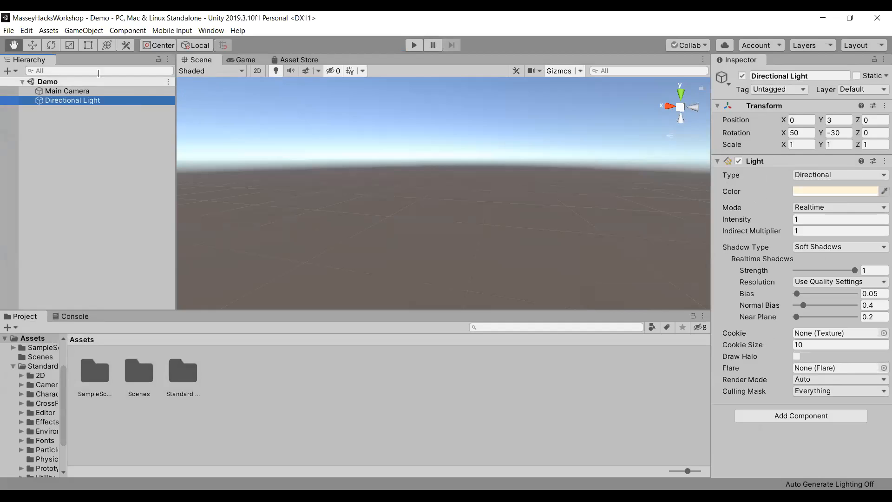
{"action": "left_click", "coordinate": [23, 81]}
{"action": "left_click", "coordinate": [23, 82]}
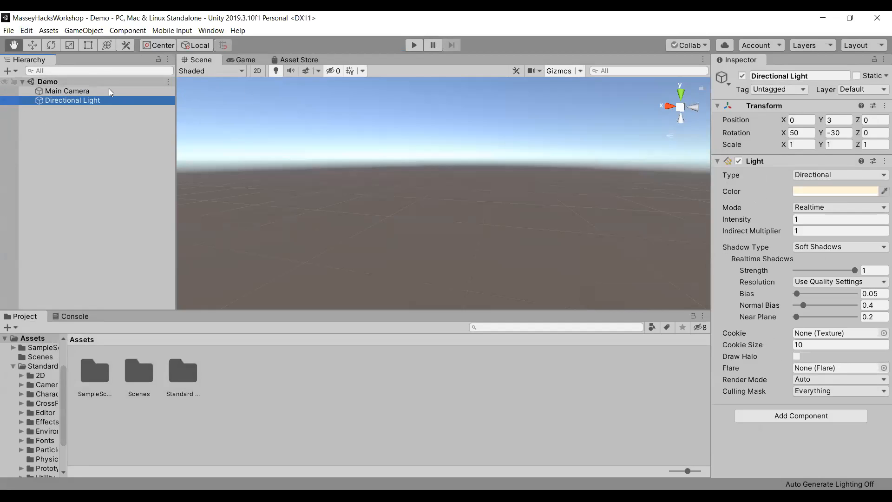
- View the SampleScenes and Standard Assets folders, and collapse the folder tree to the Assets root
{"action": "left_click", "coordinate": [28, 349]}
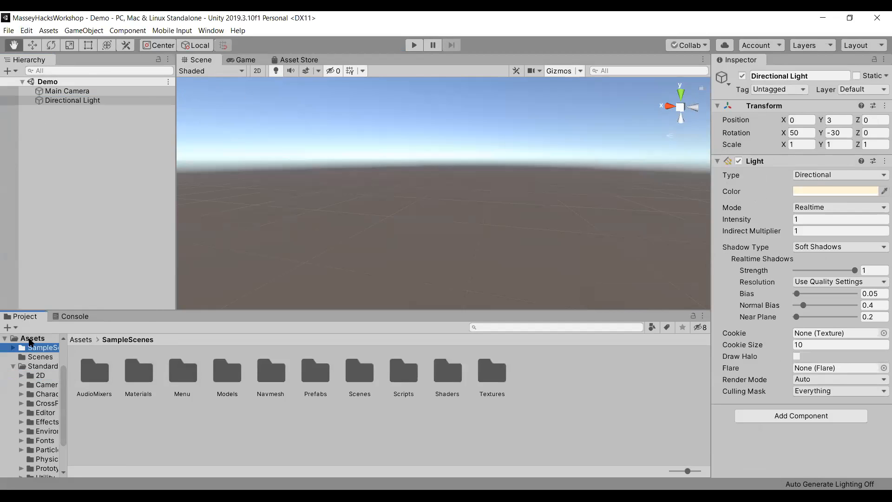
{"action": "left_click", "coordinate": [31, 339]}
{"action": "left_click", "coordinate": [38, 368]}
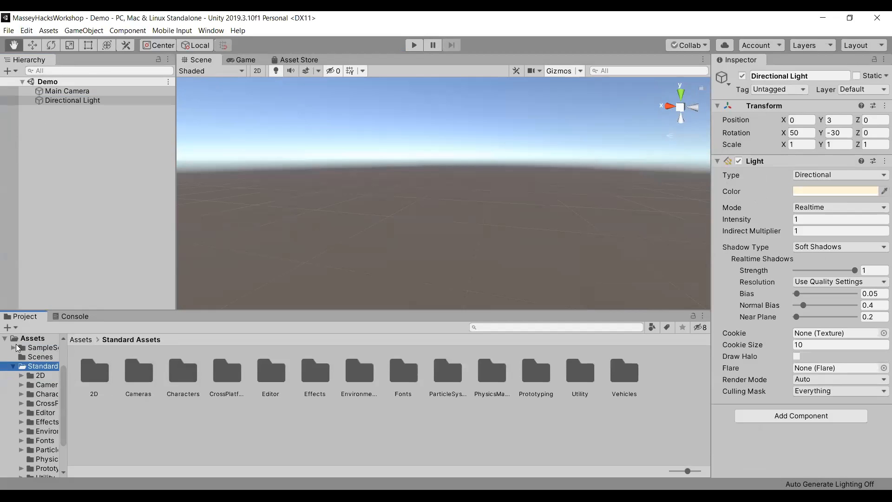
{"action": "left_click", "coordinate": [5, 338]}
{"action": "left_click", "coordinate": [33, 385]}
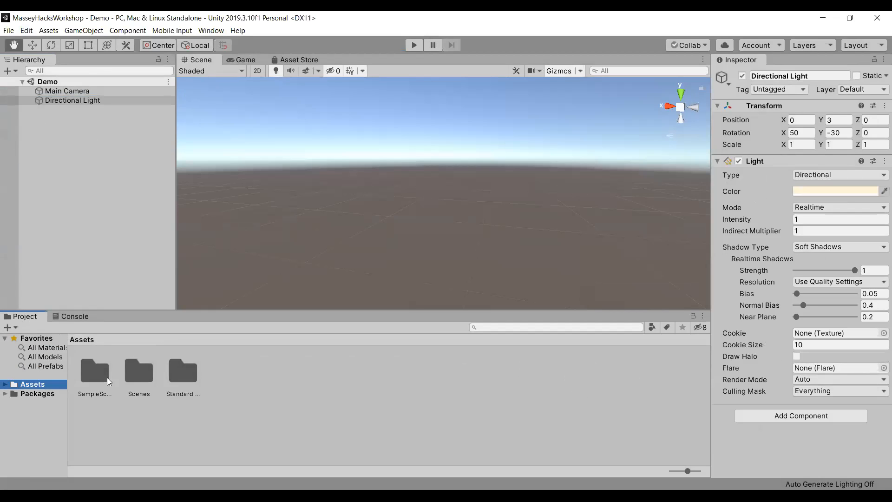
- Look inside the Scenes and Standard Assets folders, and return to the Assets root
{"action": "double_click", "coordinate": [139, 378]}
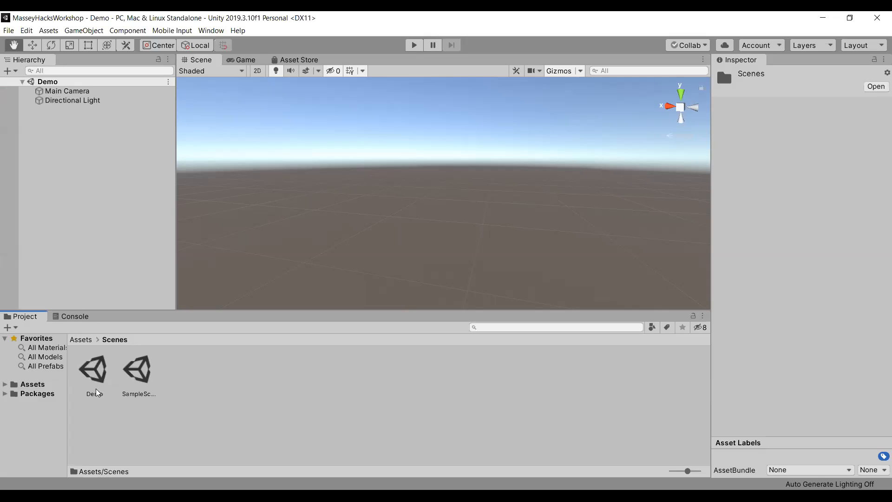
{"action": "left_click", "coordinate": [82, 340]}
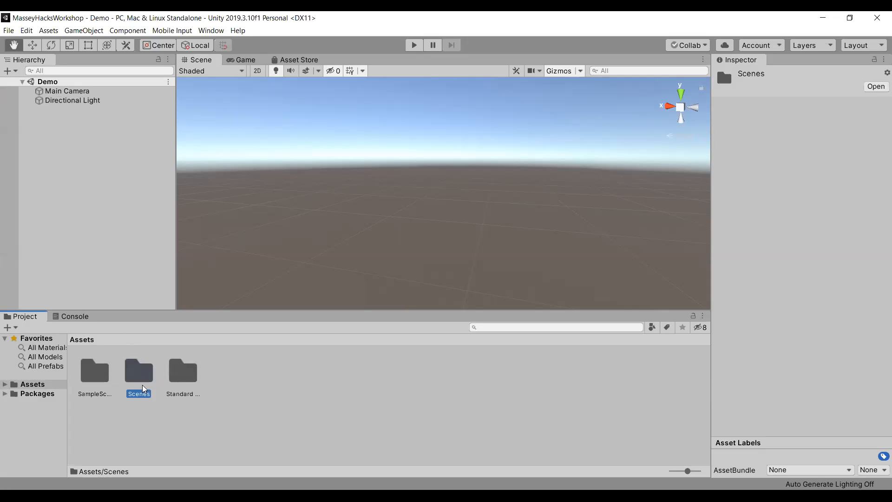
{"action": "double_click", "coordinate": [176, 384]}
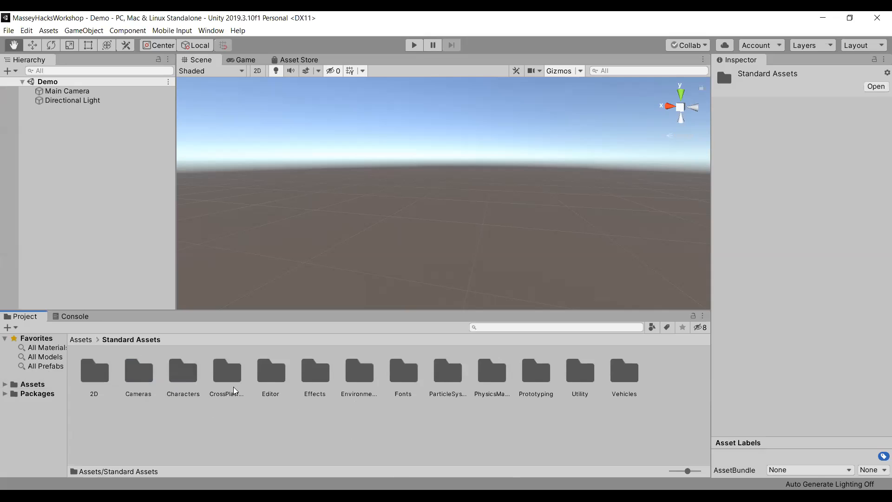
{"action": "left_click", "coordinate": [34, 394]}
{"action": "left_click", "coordinate": [33, 384]}
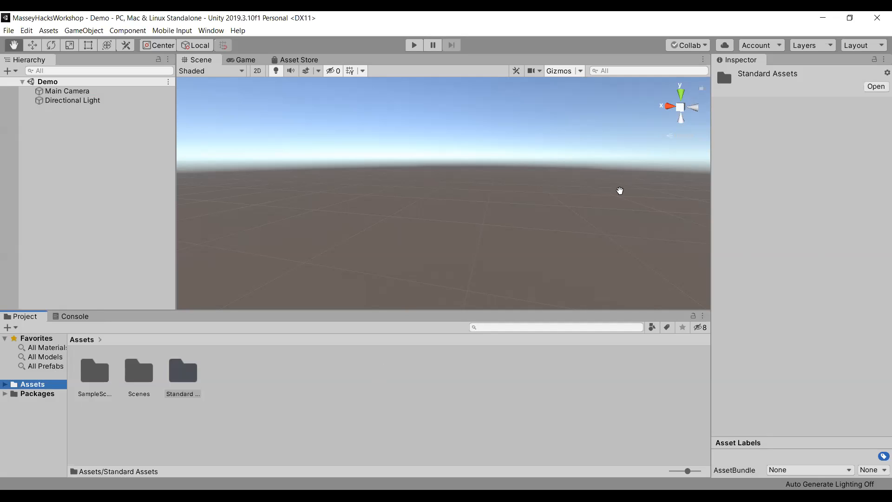
- Show the console and look at the Game and Asset Store views before returning to the Scene view
{"action": "left_click", "coordinate": [78, 318]}
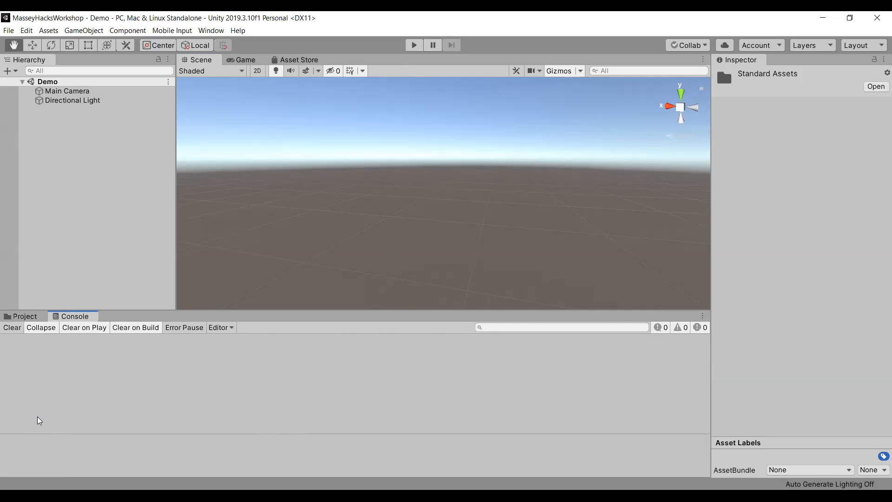
{"action": "left_click", "coordinate": [258, 60]}
{"action": "left_click", "coordinate": [297, 60]}
{"action": "left_click", "coordinate": [244, 60]}
{"action": "left_click", "coordinate": [208, 64]}
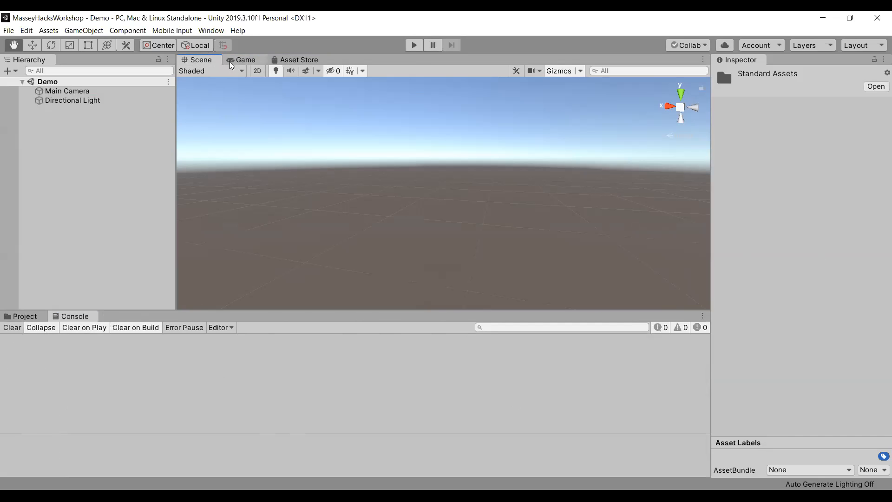
- Look at the Game view's aspect ratio options and the Standard Assets page in the Asset Store, and return to the Scene view
{"action": "left_click_drag", "start_coordinate": [243, 230], "coordinate": [223, 263], "text": "alt"}
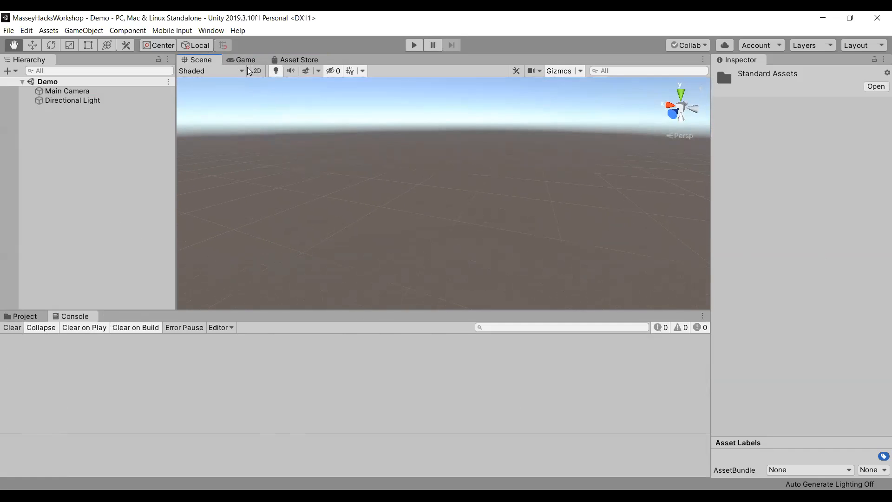
{"action": "left_click", "coordinate": [242, 59]}
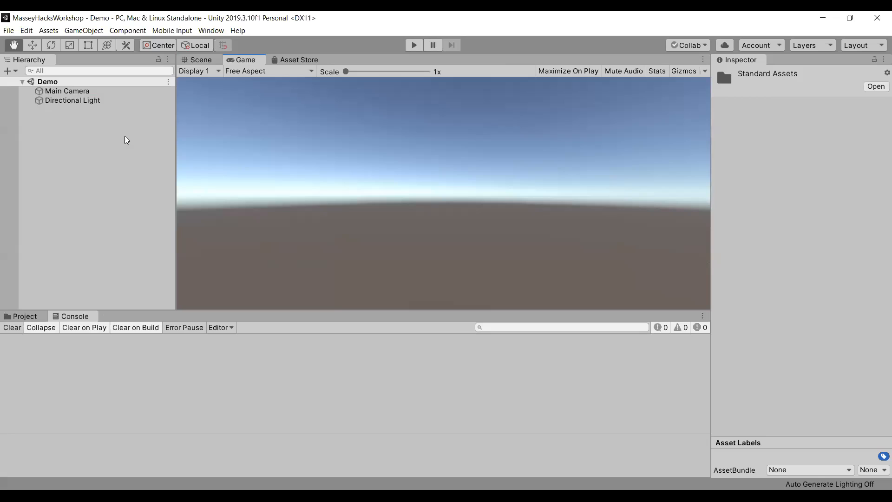
{"action": "left_click", "coordinate": [265, 71]}
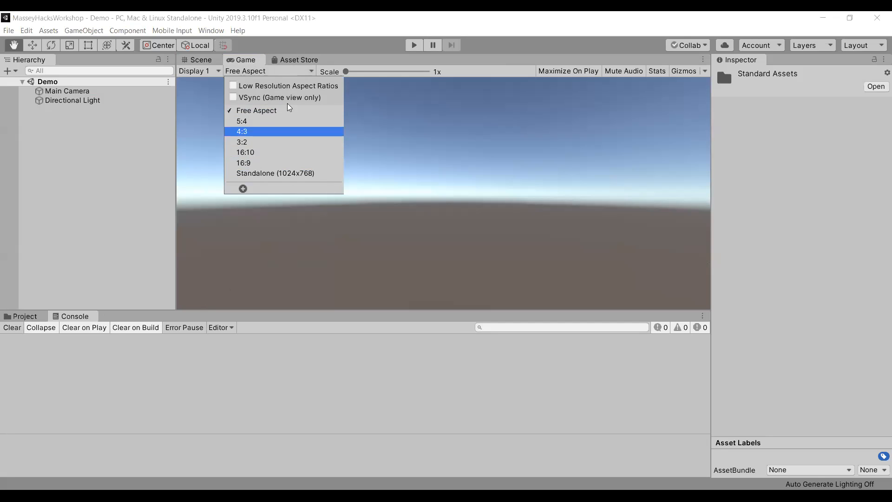
{"action": "left_click", "coordinate": [301, 60]}
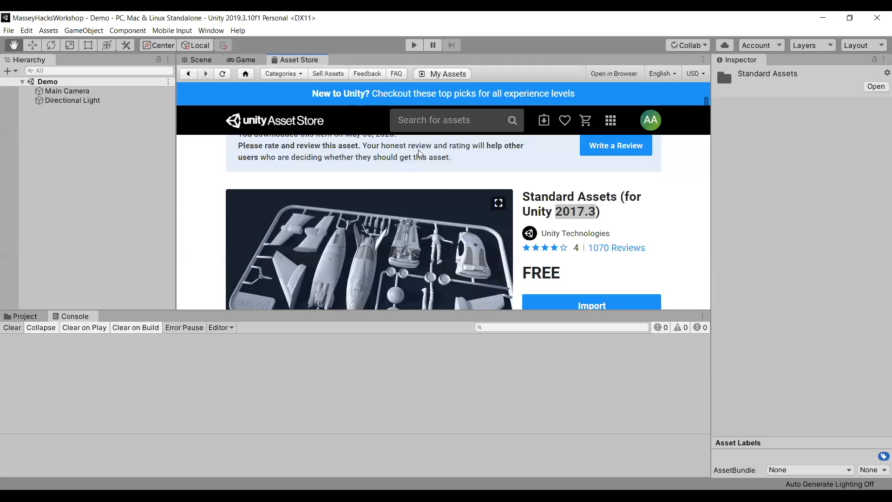
{"action": "scroll", "coordinate": [420, 153], "scroll_direction": "up", "scroll_amount": 2}
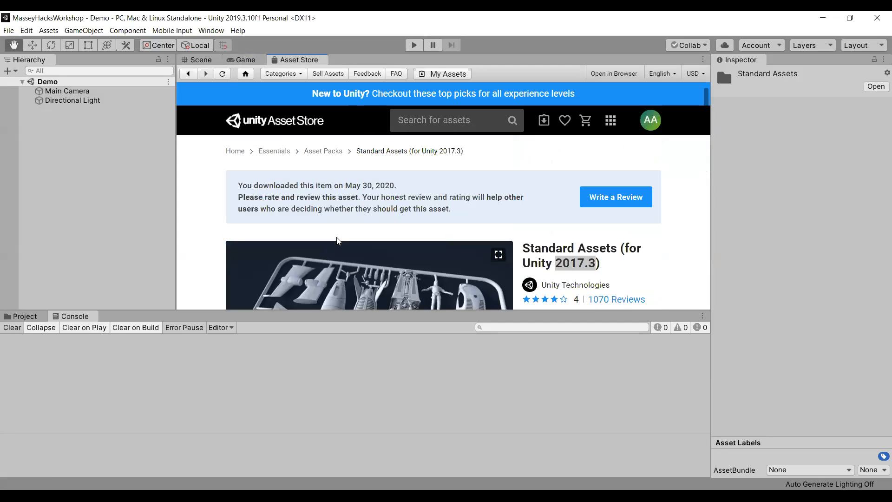
{"action": "left_click", "coordinate": [248, 59]}
{"action": "left_click", "coordinate": [201, 60]}
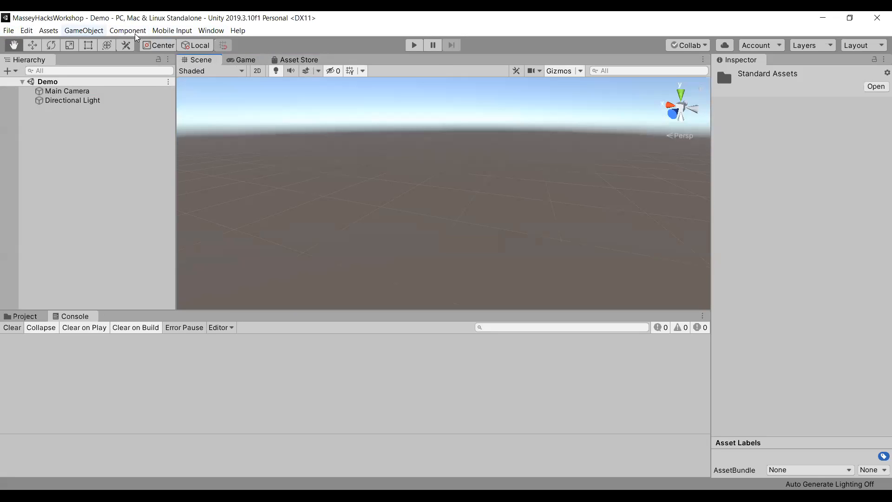
{"action": "left_click", "coordinate": [8, 30]}
{"action": "mouse_move", "coordinate": [28, 32]}
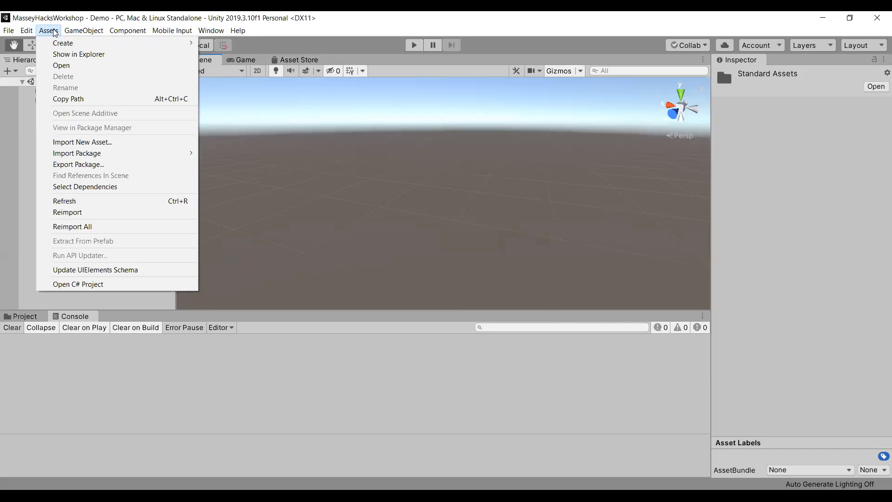
{"action": "mouse_move", "coordinate": [86, 31]}
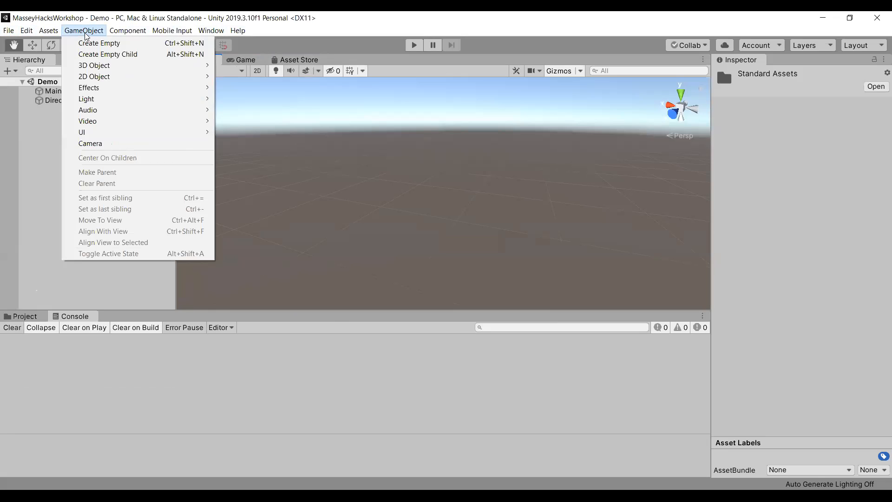
{"action": "mouse_move", "coordinate": [121, 31]}
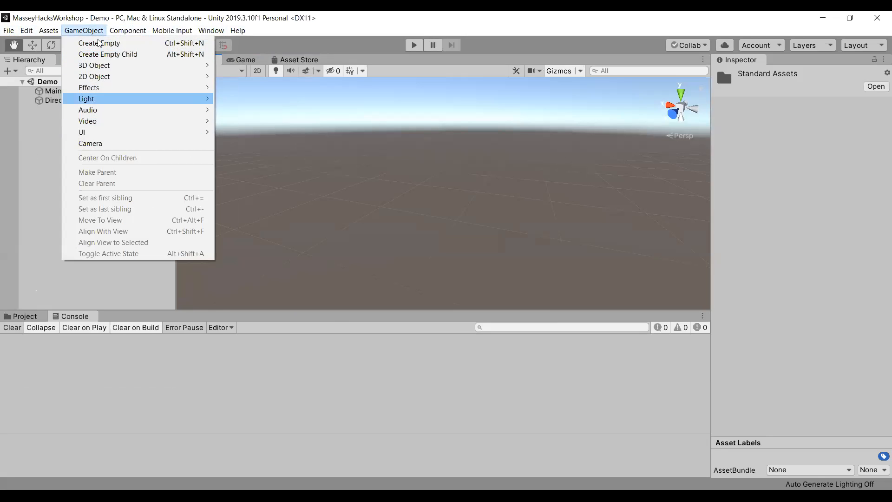
{"action": "mouse_move", "coordinate": [144, 47]}
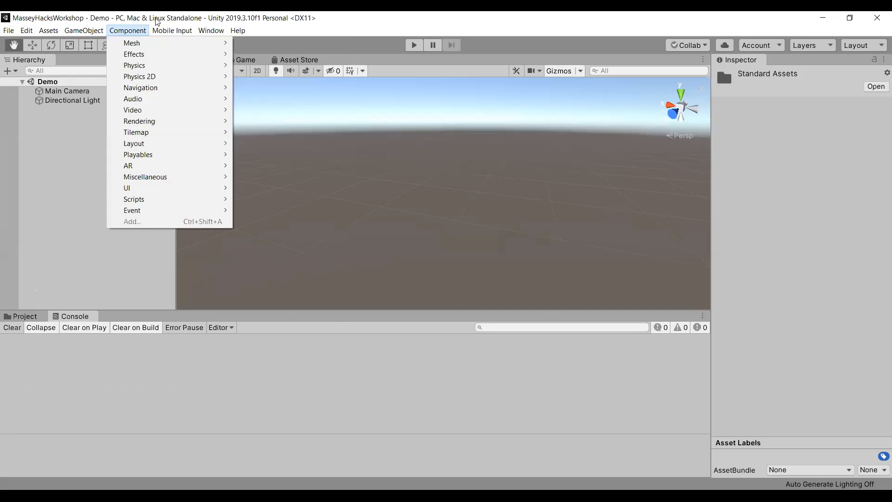
{"action": "mouse_move", "coordinate": [200, 30]}
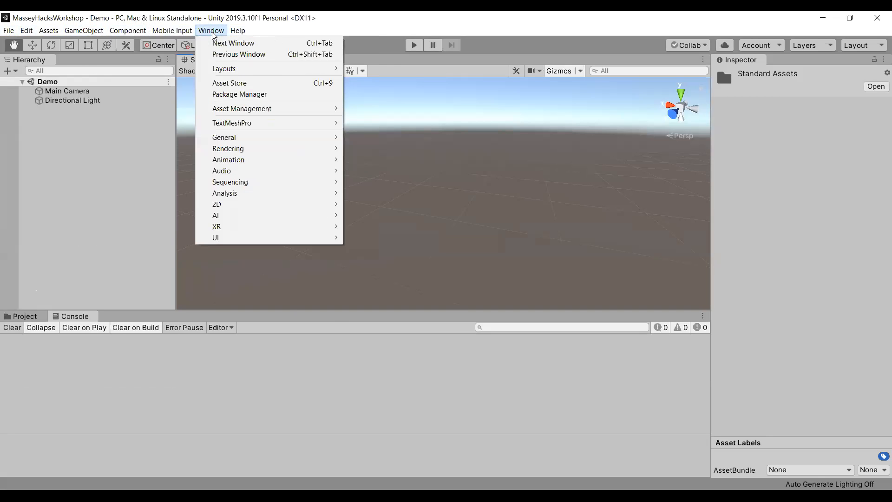
{"action": "mouse_move", "coordinate": [245, 69]}
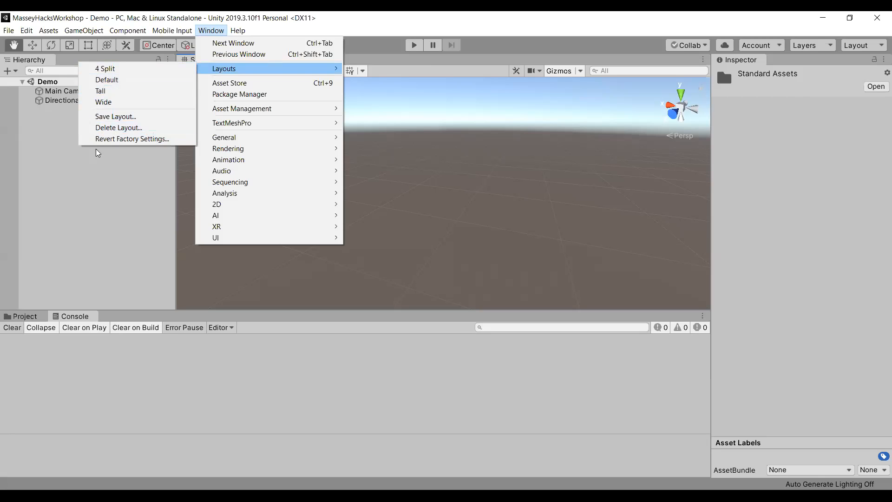
- Show the project's asset folders, add a 3D Plane to the Demo scene and frame it in the Scene view
{"action": "left_click", "coordinate": [35, 318]}
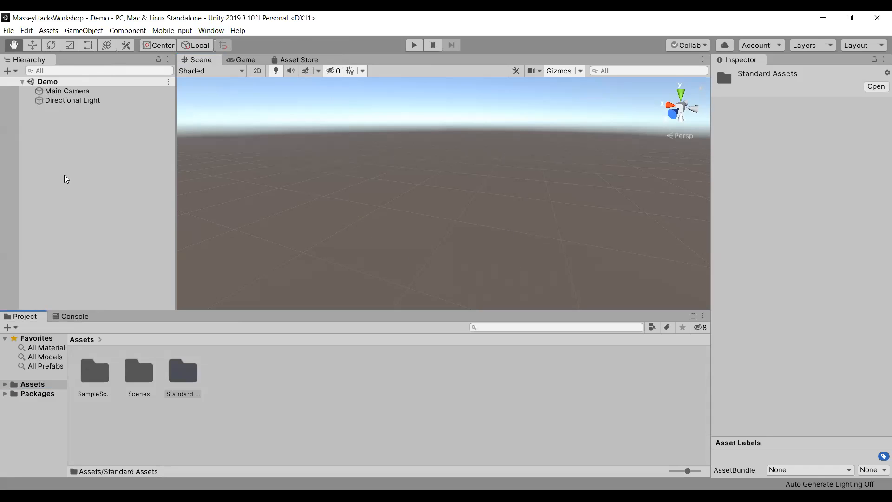
{"action": "right_click", "coordinate": [95, 142]}
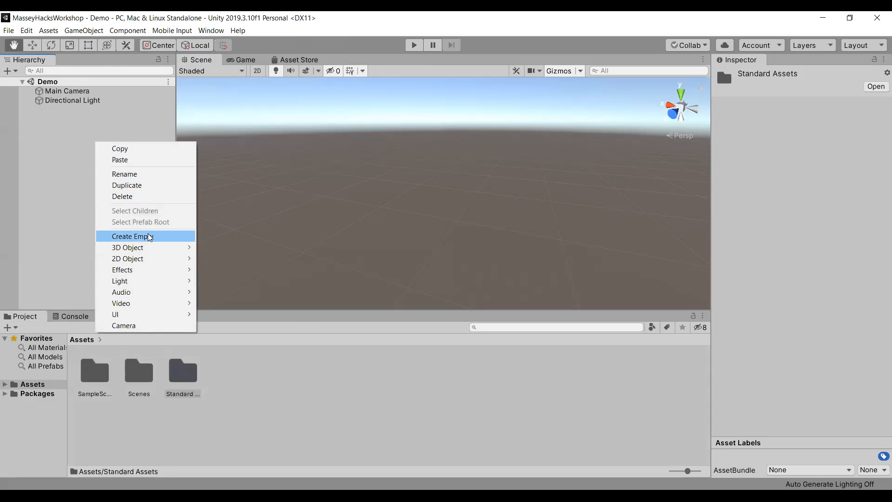
{"action": "mouse_move", "coordinate": [153, 247]}
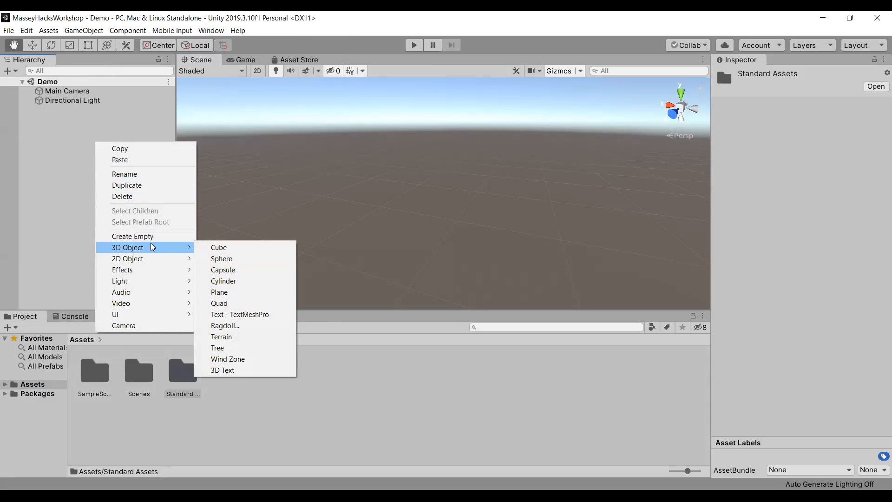
{"action": "left_click", "coordinate": [231, 292]}
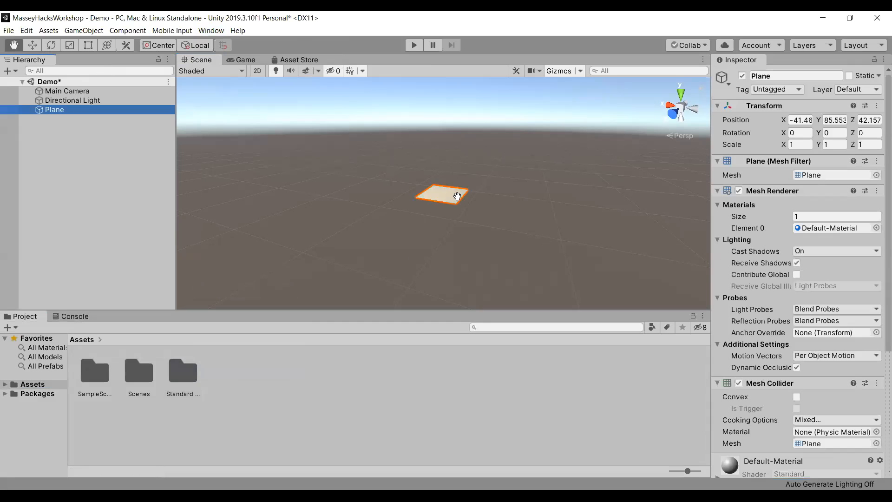
{"action": "double_click", "coordinate": [91, 110]}
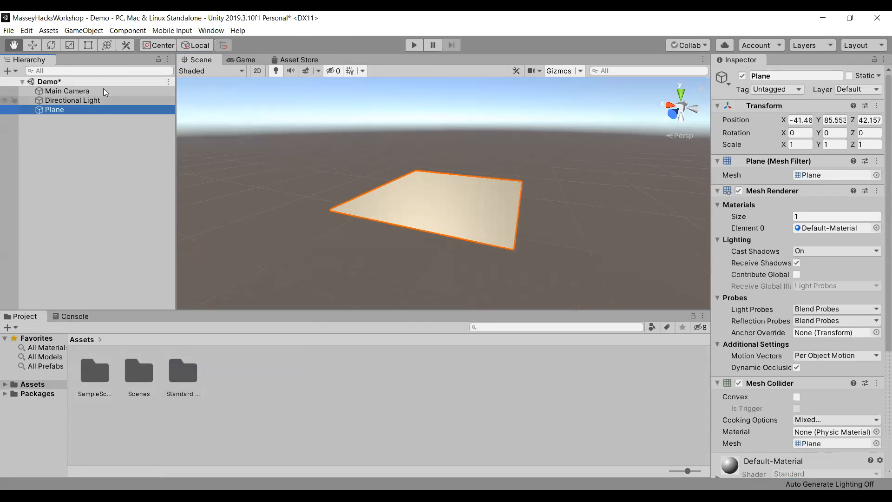
- Move the plane with the Move tool to about X -37.33, Y 82.82, Z 35.14
{"action": "left_click_drag", "start_coordinate": [524, 176], "coordinate": [292, 238]}
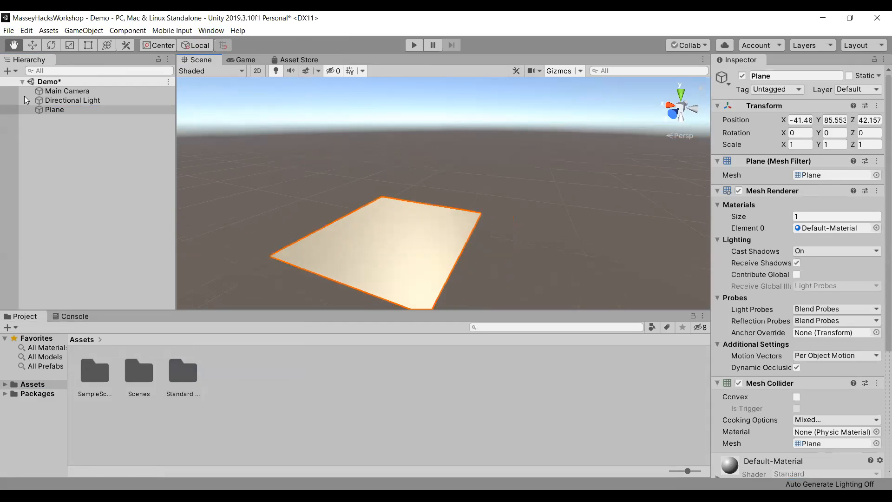
{"action": "left_click_drag", "start_coordinate": [474, 193], "coordinate": [315, 173]}
{"action": "left_click", "coordinate": [30, 44]}
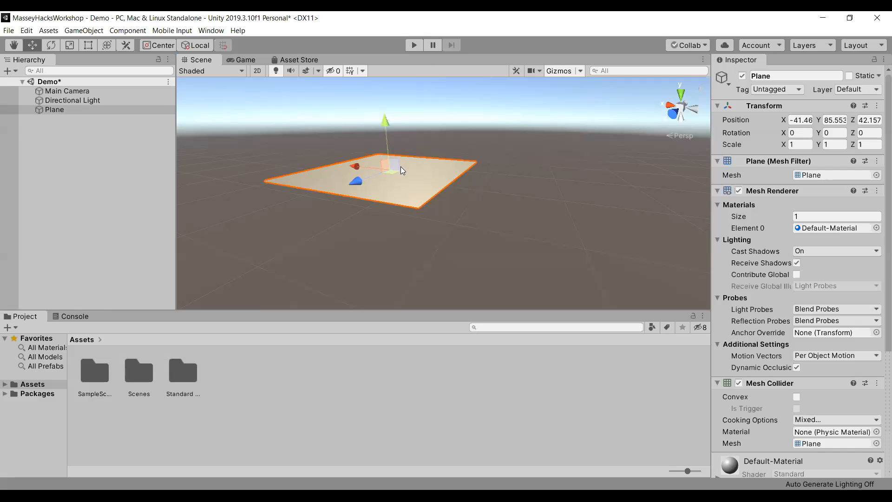
{"action": "left_click", "coordinate": [67, 112]}
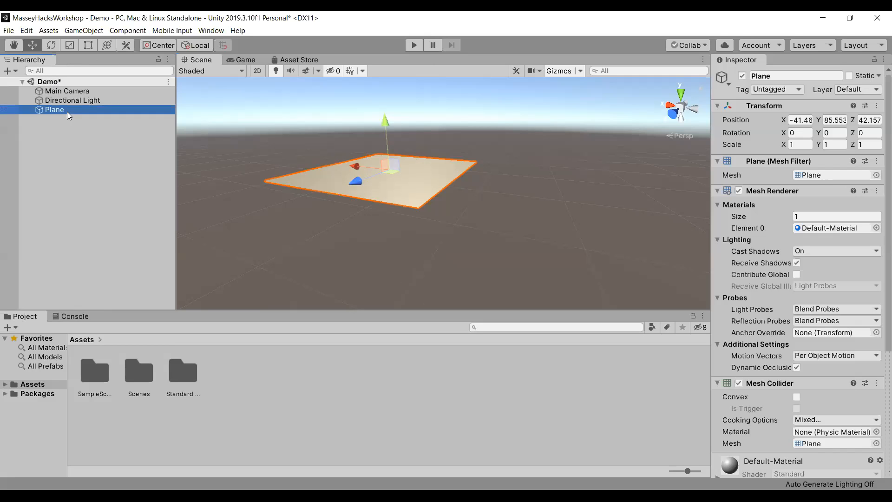
{"action": "left_click_drag", "start_coordinate": [386, 137], "coordinate": [349, 173]}
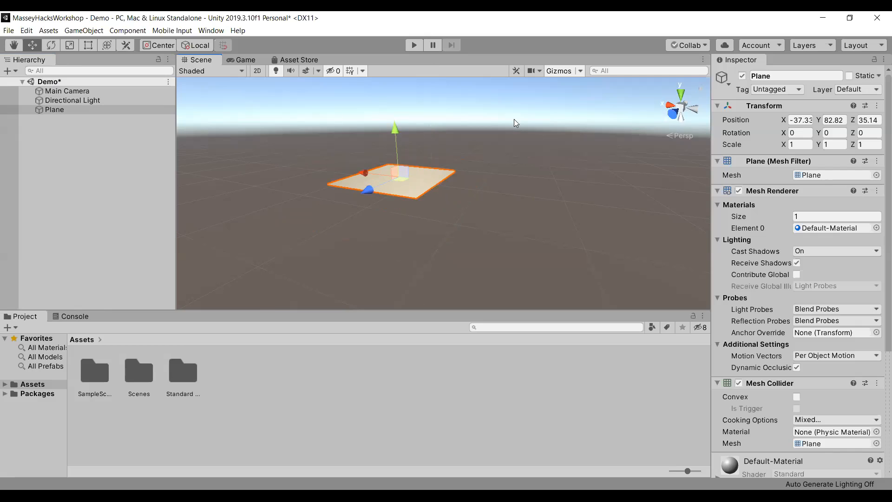
- Rotate the plane to about -1.322 around Z and stretch its Z scale to about -2.612
{"action": "left_click", "coordinate": [52, 45]}
{"action": "mouse_move", "coordinate": [436, 159]}
{"action": "left_mouse_down"}
{"action": "mouse_move", "coordinate": [454, 255]}
{"action": "mouse_move", "coordinate": [299, 216]}
{"action": "mouse_move", "coordinate": [140, 130]}
{"action": "mouse_move", "coordinate": [568, 261]}
{"action": "mouse_move", "coordinate": [287, 55]}
{"action": "mouse_move", "coordinate": [150, 149]}
{"action": "mouse_move", "coordinate": [547, 255]}
{"action": "mouse_move", "coordinate": [507, 163]}
{"action": "mouse_move", "coordinate": [513, 215]}
{"action": "mouse_move", "coordinate": [504, 312]}
{"action": "mouse_move", "coordinate": [452, 163]}
{"action": "left_mouse_up"}
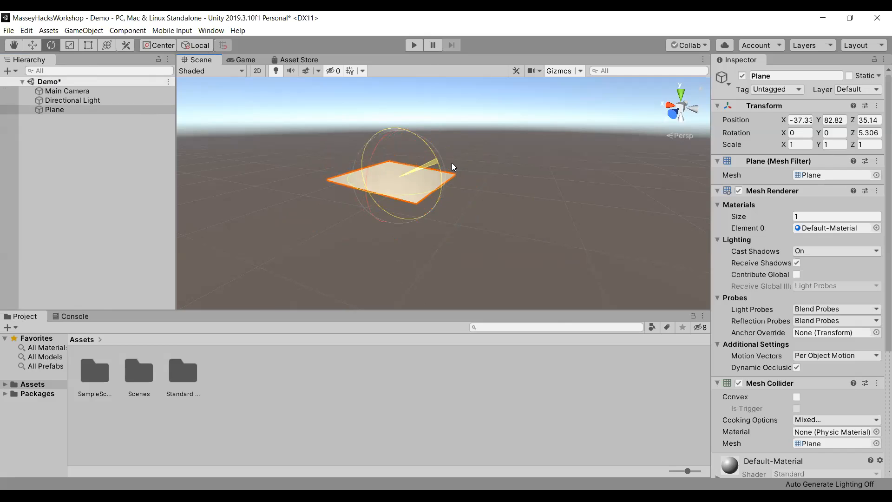
{"action": "left_click", "coordinate": [70, 45]}
{"action": "left_click_drag", "start_coordinate": [383, 185], "coordinate": [400, 144]}
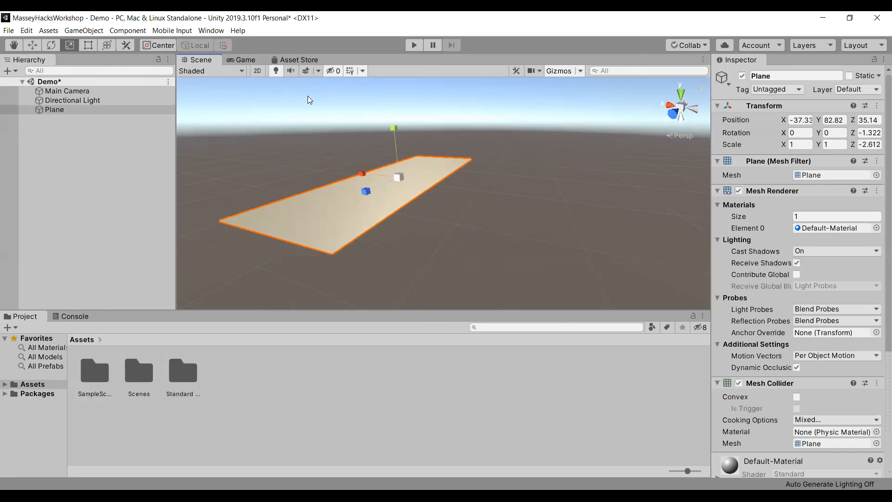
- Narrow the plane with the Rect tool to an X scale of about 0.6406, and switch to the Hand tool
{"action": "left_click", "coordinate": [87, 45]}
{"action": "left_click_drag", "start_coordinate": [470, 162], "coordinate": [449, 159]}
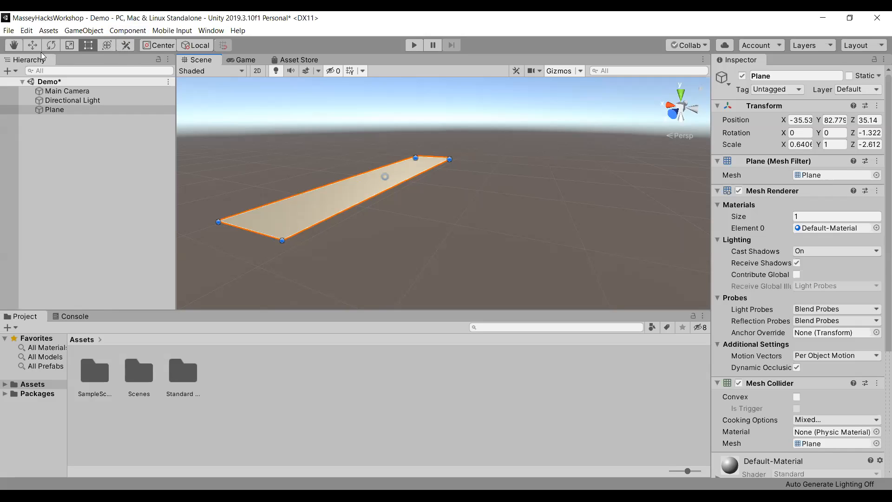
{"action": "key", "text": "q"}
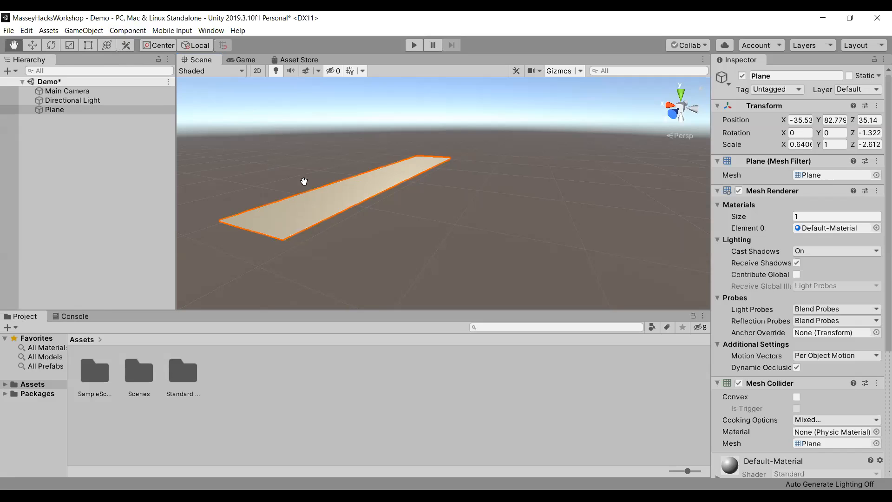
- Reset the plane's Transform to its default values and frame the plane in the Scene view
{"action": "left_click", "coordinate": [33, 112]}
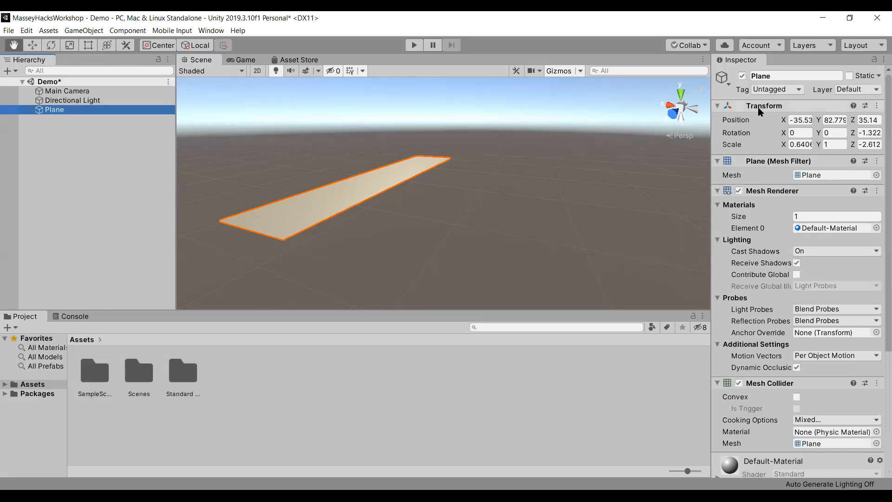
{"action": "left_click", "coordinate": [759, 111]}
{"action": "right_click", "coordinate": [759, 111]}
{"action": "left_click", "coordinate": [773, 115]}
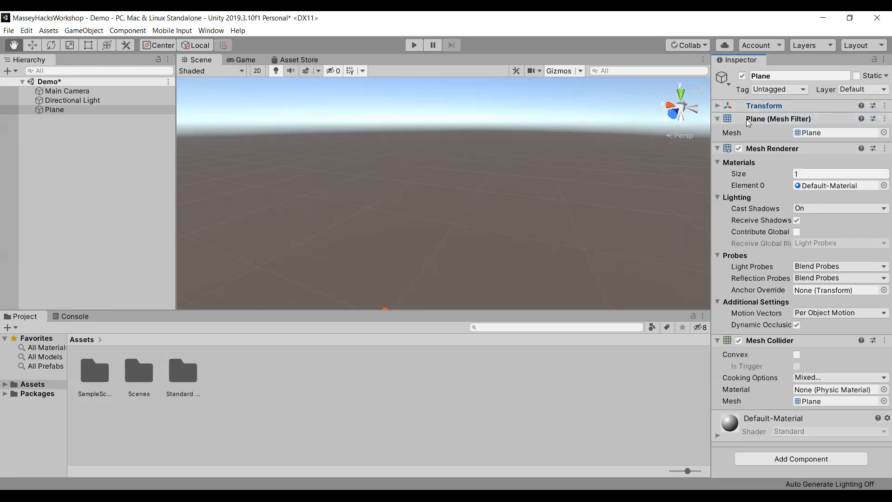
{"action": "double_click", "coordinate": [71, 109]}
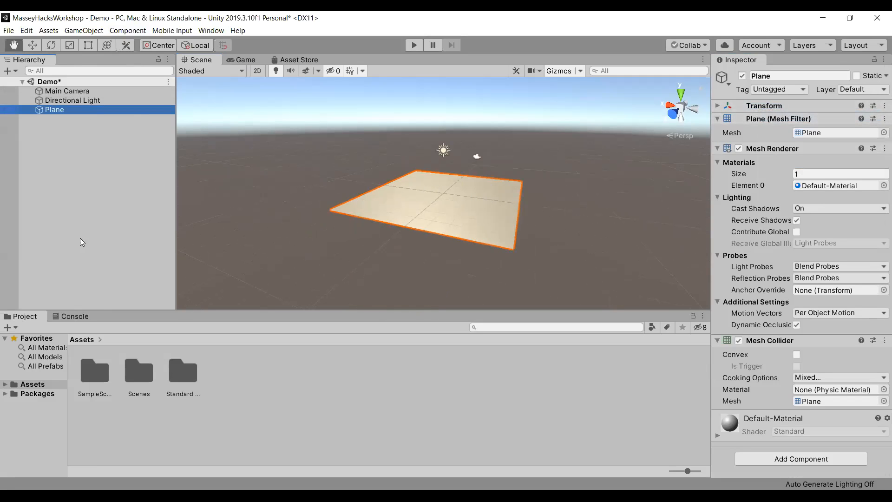
- Deselect and reselect the plane, and expand its Transform component to examine the values
{"action": "right_click", "coordinate": [80, 148]}
{"action": "left_click", "coordinate": [19, 133]}
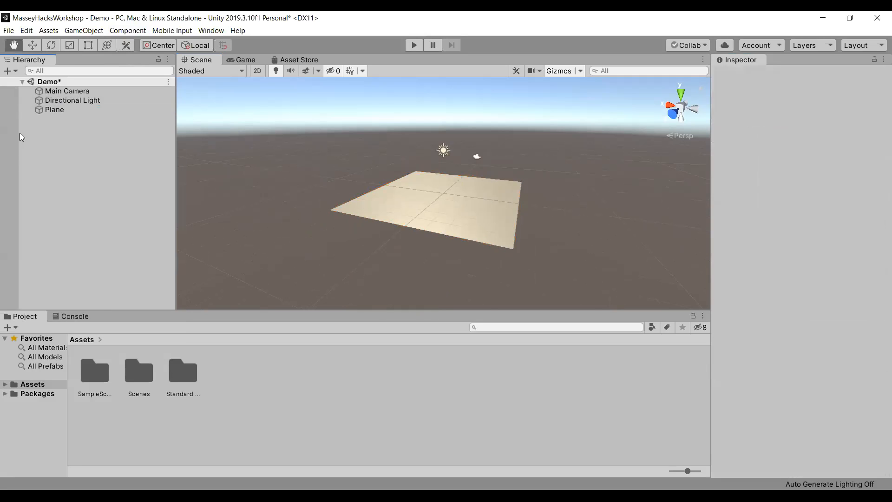
{"action": "left_click", "coordinate": [51, 110]}
{"action": "left_click", "coordinate": [719, 108]}
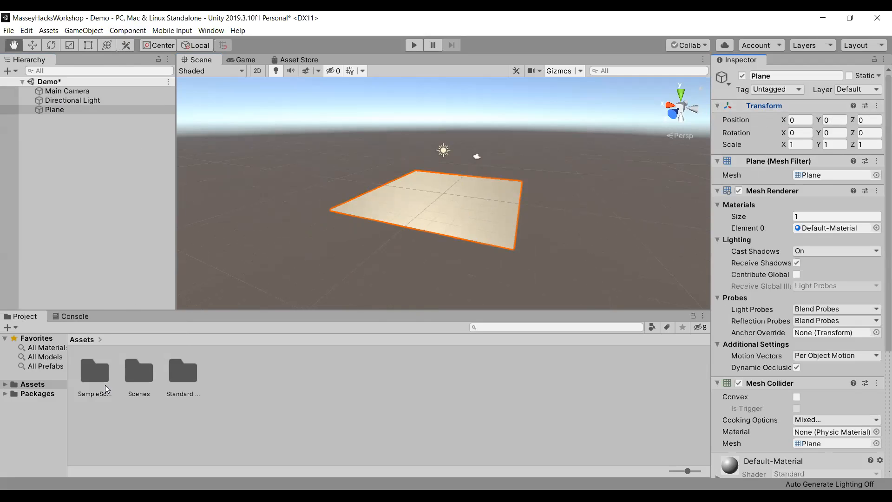
- Expand the Packages folder, and look inside the Scenes folder before returning to the Assets root
{"action": "left_click", "coordinate": [6, 394]}
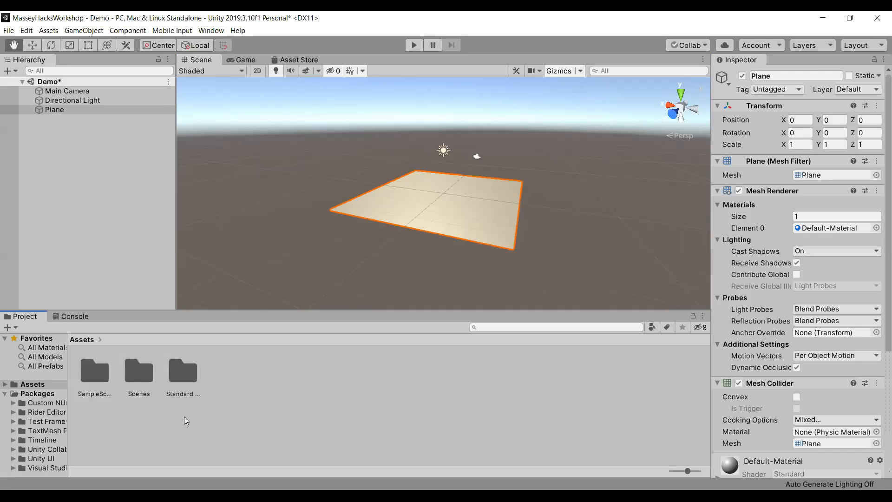
{"action": "double_click", "coordinate": [139, 371]}
{"action": "left_click", "coordinate": [80, 340]}
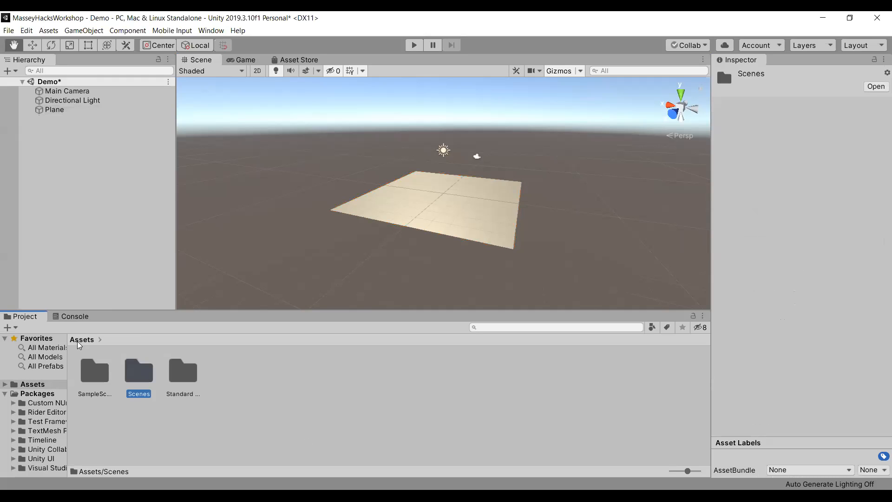
- Open the Standard Assets folder and search the project assets for "car"
{"action": "double_click", "coordinate": [199, 394]}
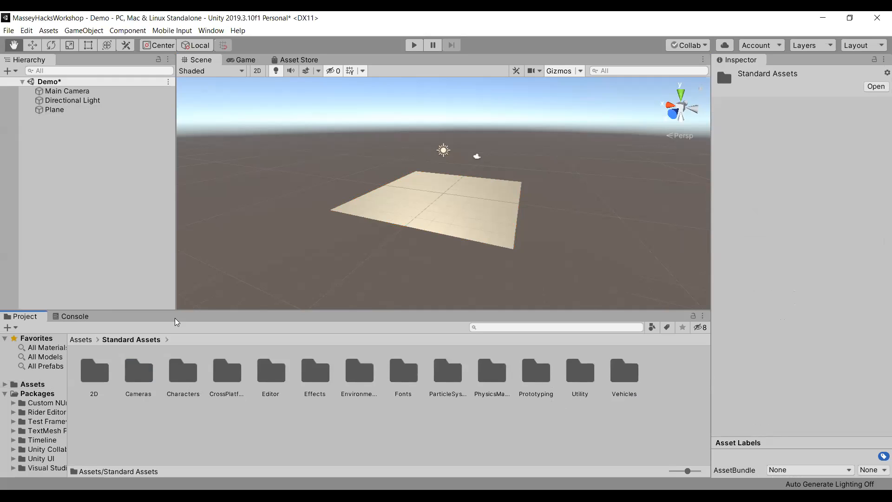
{"action": "left_click", "coordinate": [484, 328]}
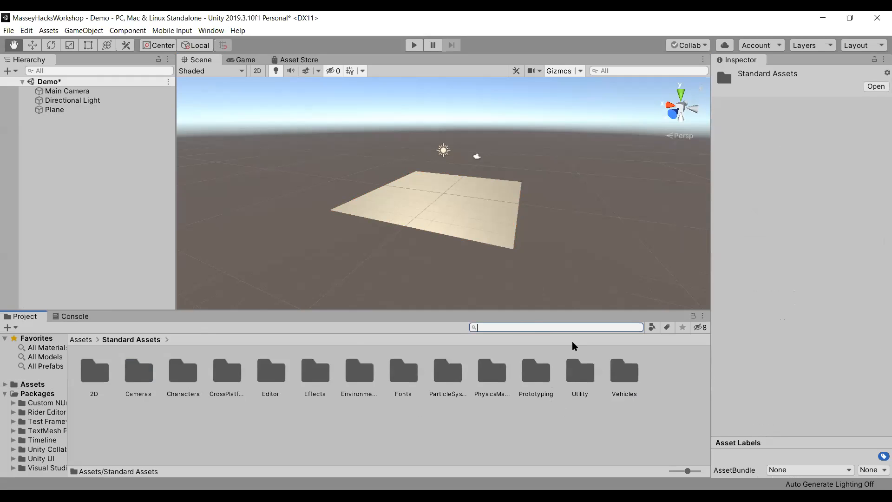
{"action": "type", "text": "r"}
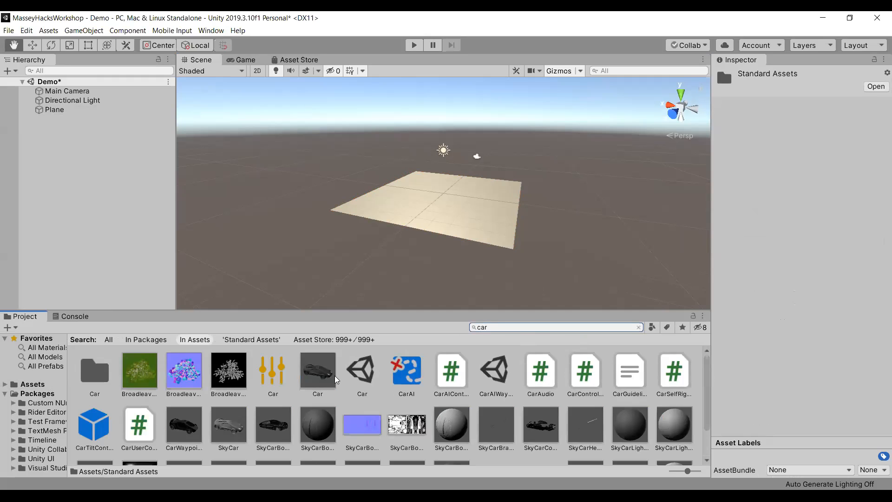
- Place the Car prefab from the search results on the plane and frame it in the Scene view
{"action": "left_click_drag", "start_coordinate": [326, 375], "coordinate": [449, 208]}
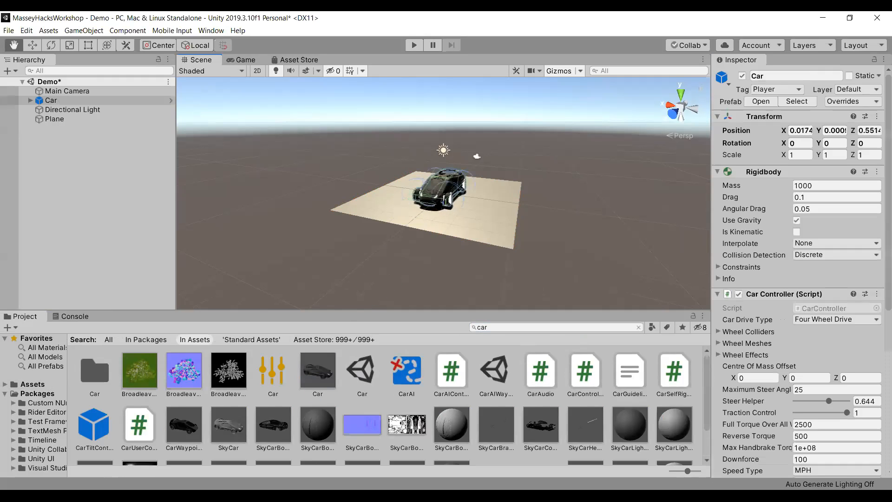
{"action": "left_click_drag", "start_coordinate": [589, 230], "coordinate": [361, 308]}
{"action": "right_click_drag", "start_coordinate": [488, 230], "coordinate": [431, 228]}
{"action": "right_click_drag", "start_coordinate": [481, 205], "coordinate": [472, 215]}
{"action": "scroll", "coordinate": [472, 216], "scroll_direction": "down", "scroll_amount": 3}
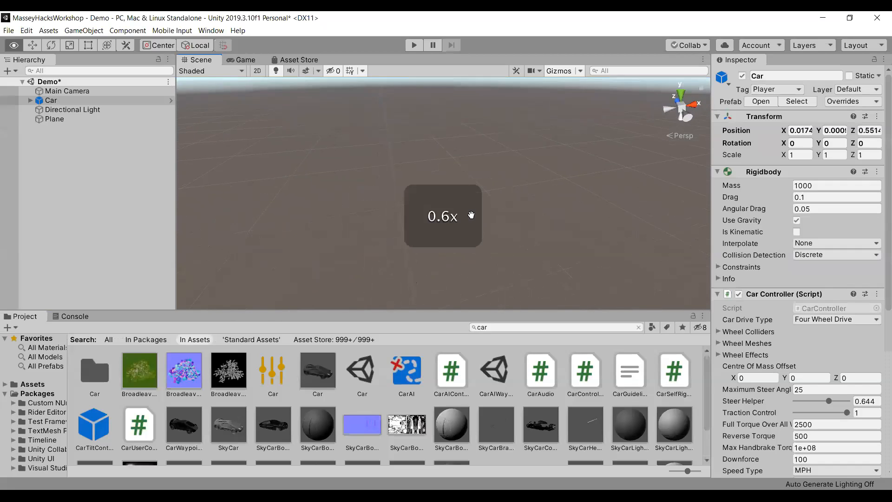
{"action": "double_click", "coordinate": [51, 100]}
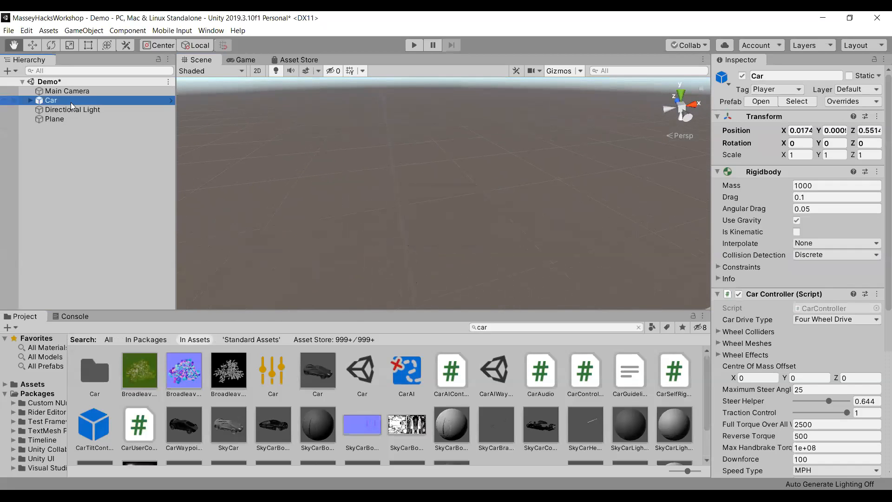
{"action": "scroll", "coordinate": [500, 211], "scroll_direction": "up", "scroll_amount": 8}
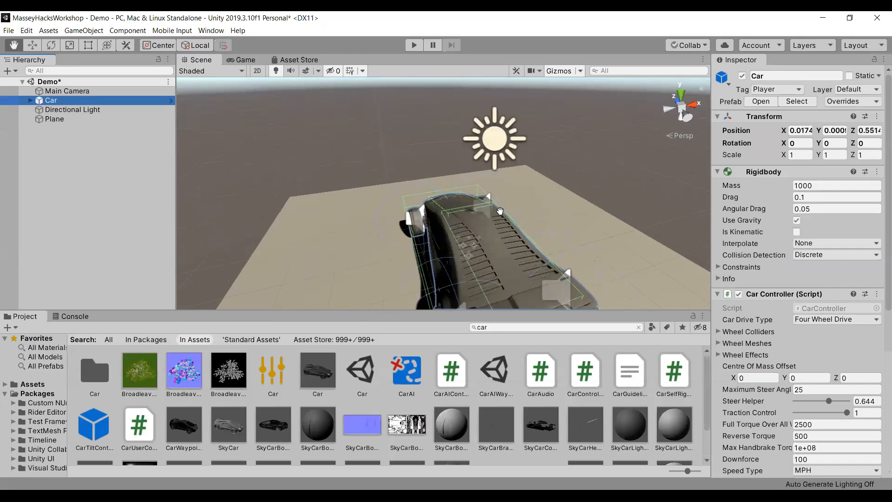
- Run the scene, test-drive the car in reverse, forward and through turns, and stop play mode
{"action": "left_click", "coordinate": [415, 45]}
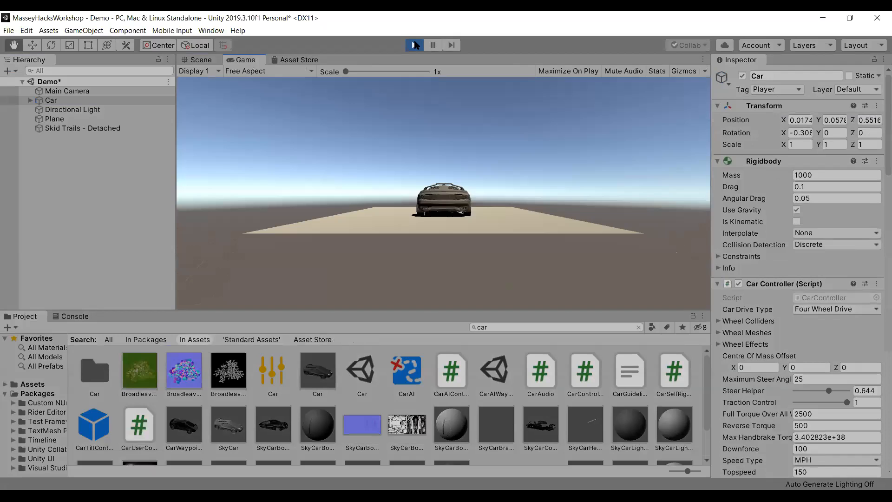
{"action": "key", "text": "s"}
{"action": "key", "text": "w"}
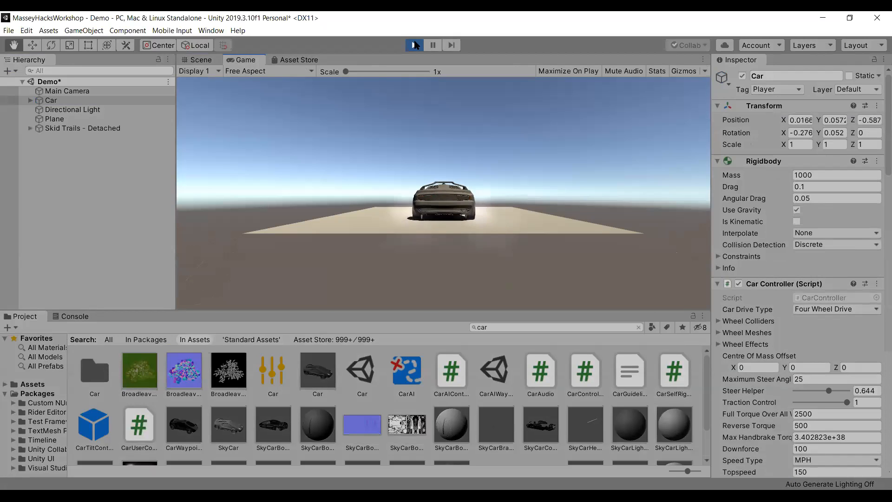
{"action": "key", "text": "a"}
{"action": "key", "text": "s"}
{"action": "key", "text": "d"}
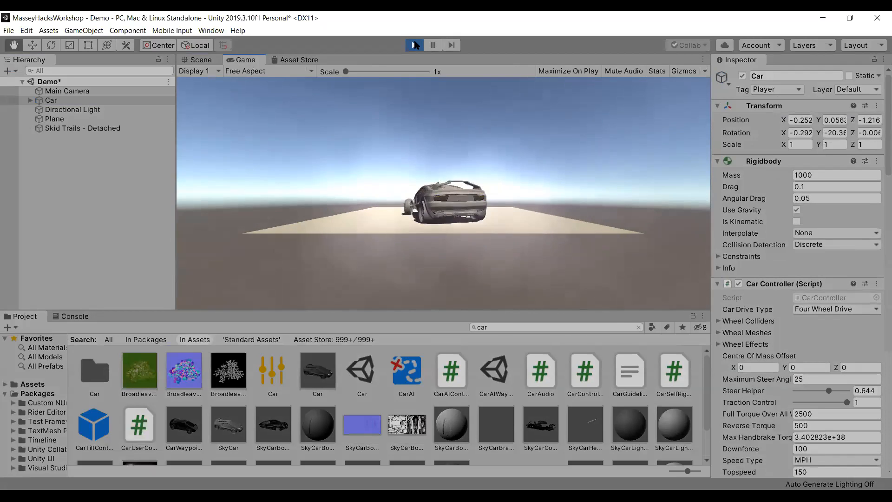
{"action": "key", "text": "w"}
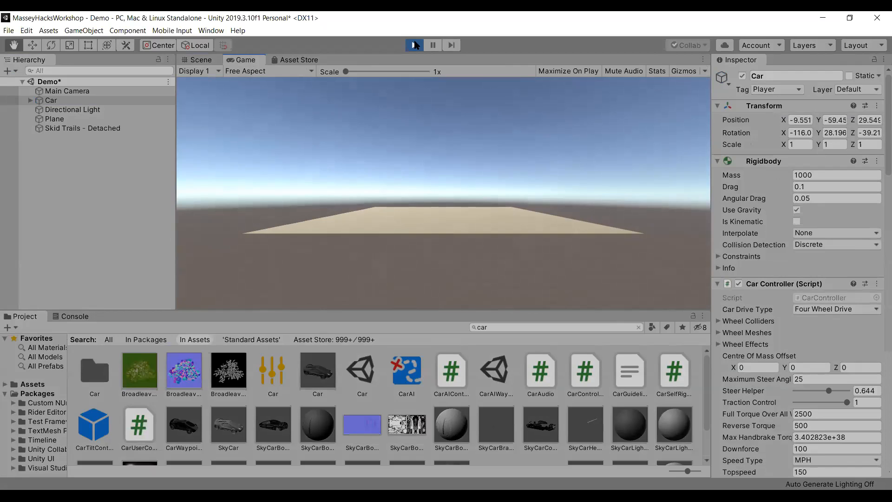
{"action": "left_click", "coordinate": [414, 45]}
- Examine the car's Rigidbody, Car Controller, Car User Control and Car Audio component settings
{"action": "scroll", "coordinate": [434, 155], "scroll_direction": "down", "scroll_amount": 5}
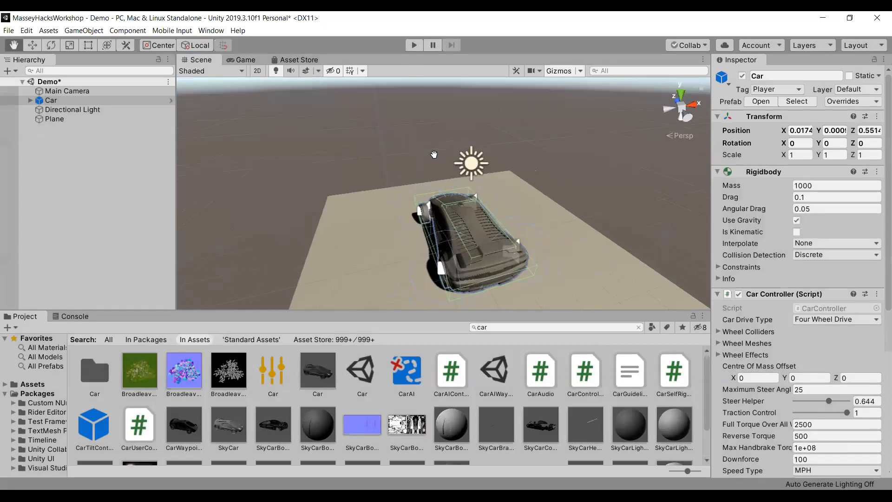
{"action": "scroll", "coordinate": [434, 154], "scroll_direction": "down", "scroll_amount": 4}
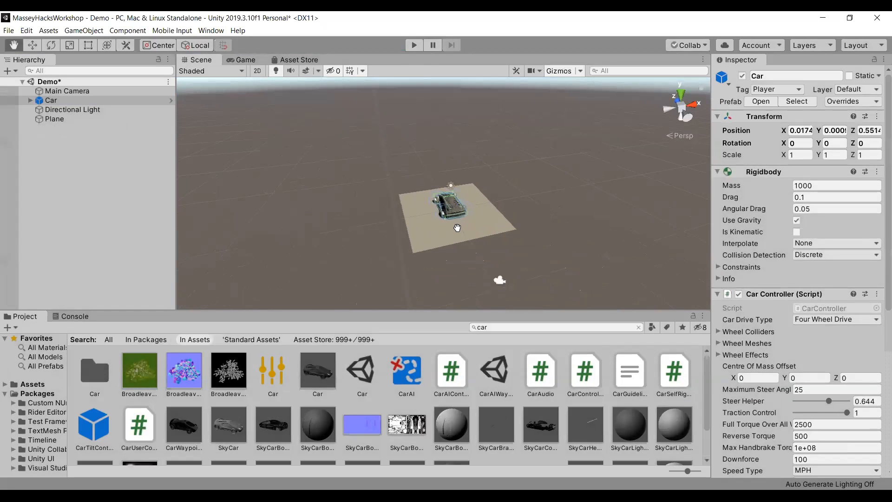
{"action": "scroll", "coordinate": [793, 297], "scroll_direction": "down", "scroll_amount": 3}
{"action": "scroll", "coordinate": [793, 297], "scroll_direction": "down", "scroll_amount": 3}
{"action": "scroll", "coordinate": [796, 260], "scroll_direction": "up", "scroll_amount": 4}
{"action": "scroll", "coordinate": [797, 260], "scroll_direction": "down", "scroll_amount": 8}
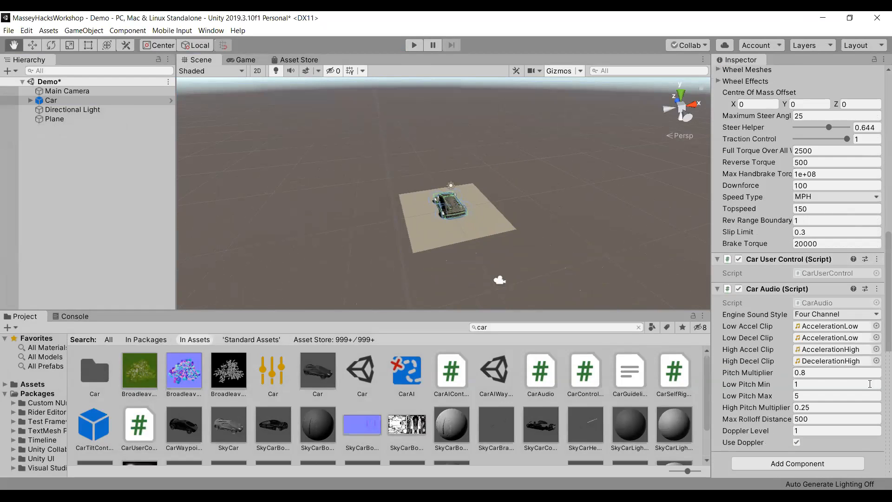
{"action": "scroll", "coordinate": [824, 186], "scroll_direction": "up", "scroll_amount": 10}
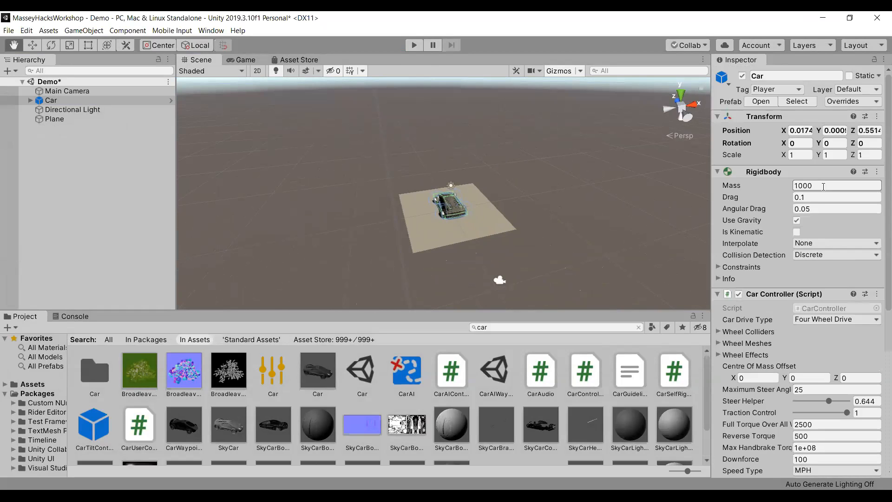
{"action": "scroll", "coordinate": [824, 187], "scroll_direction": "down", "scroll_amount": 10}
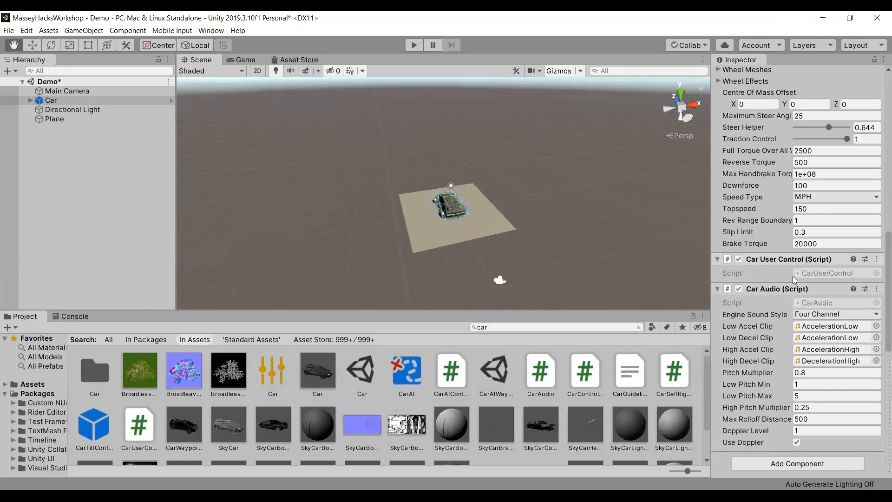
{"action": "scroll", "coordinate": [820, 174], "scroll_direction": "up", "scroll_amount": 10}
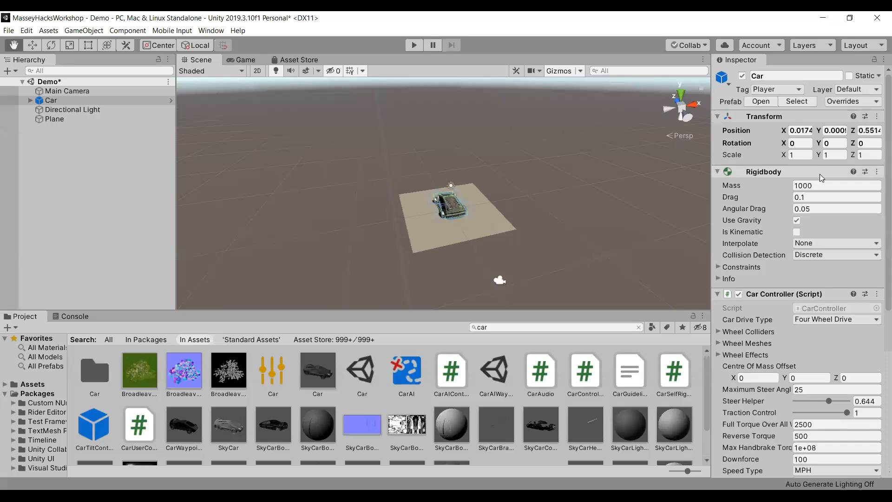
- Set the car's Rigidbody mass to 1000000, run the scene to test it, and stop play mode
{"action": "left_click", "coordinate": [819, 186]}
{"action": "left_click", "coordinate": [819, 186]}
{"action": "type", "text": "000"}
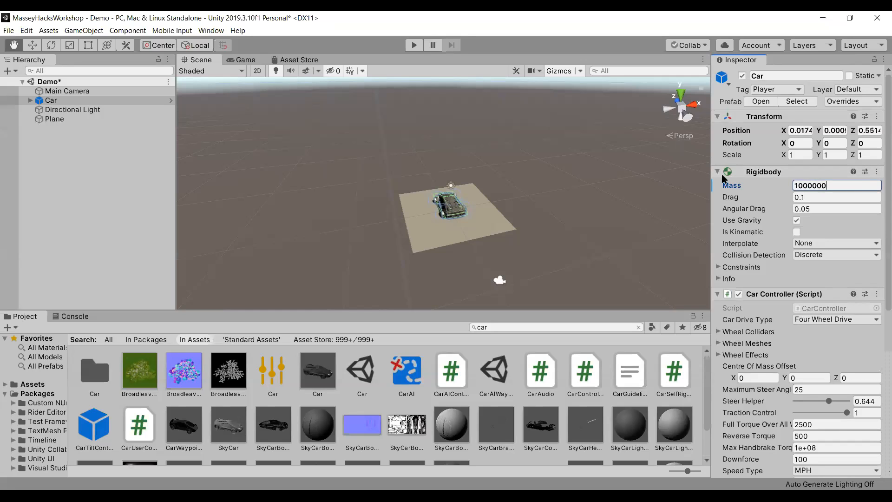
{"action": "left_click", "coordinate": [414, 45]}
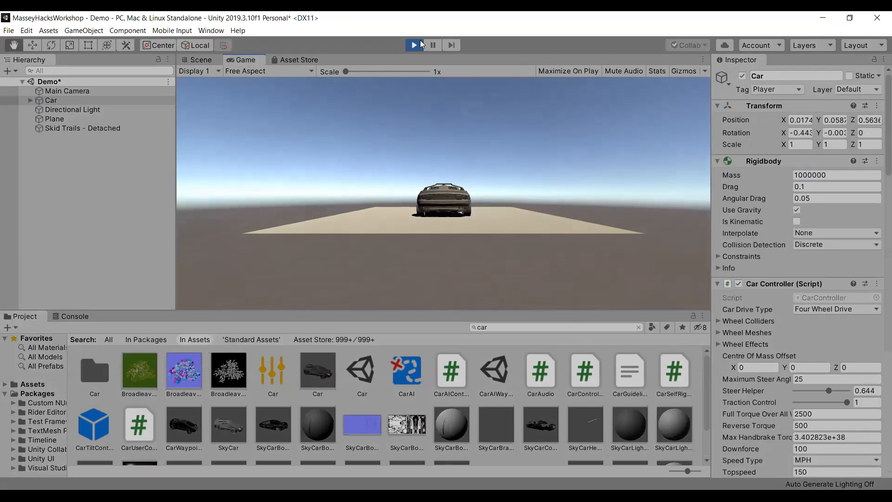
{"action": "left_click", "coordinate": [414, 44]}
- Set the car's Rigidbody mass to 1000
{"action": "left_click", "coordinate": [842, 185]}
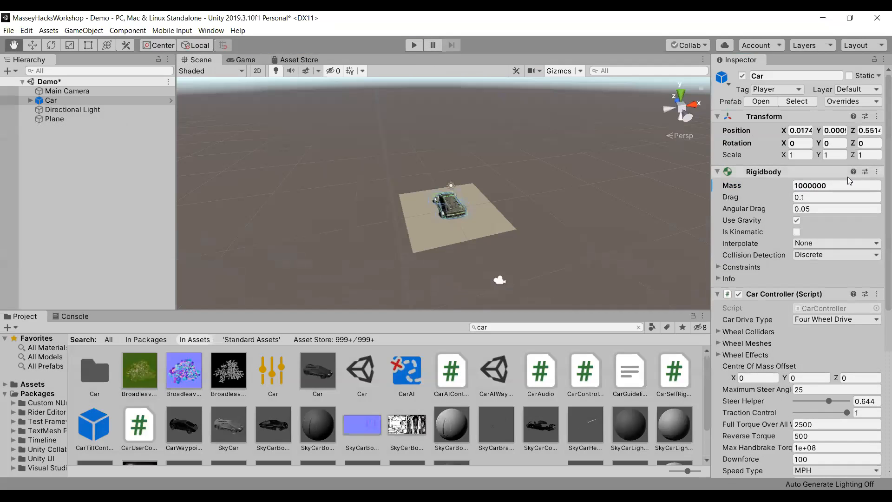
{"action": "double_click", "coordinate": [841, 186]}
{"action": "type", "text": "100"}
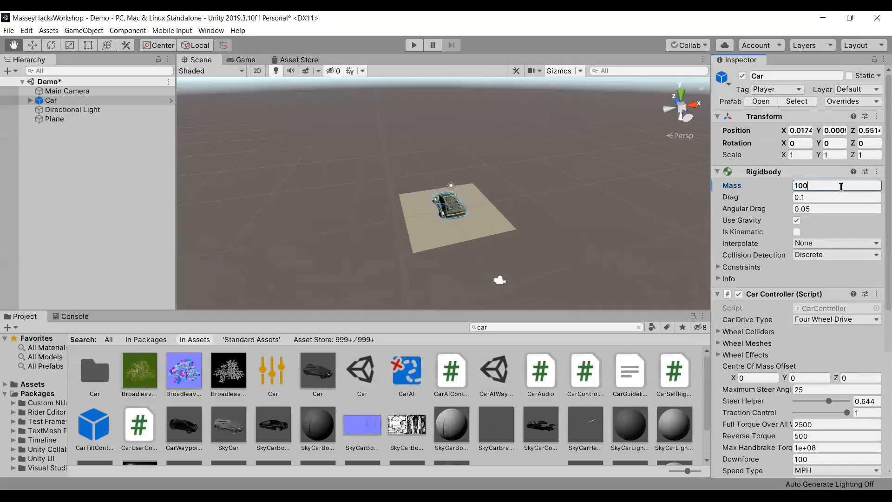
{"action": "key", "text": "Return"}
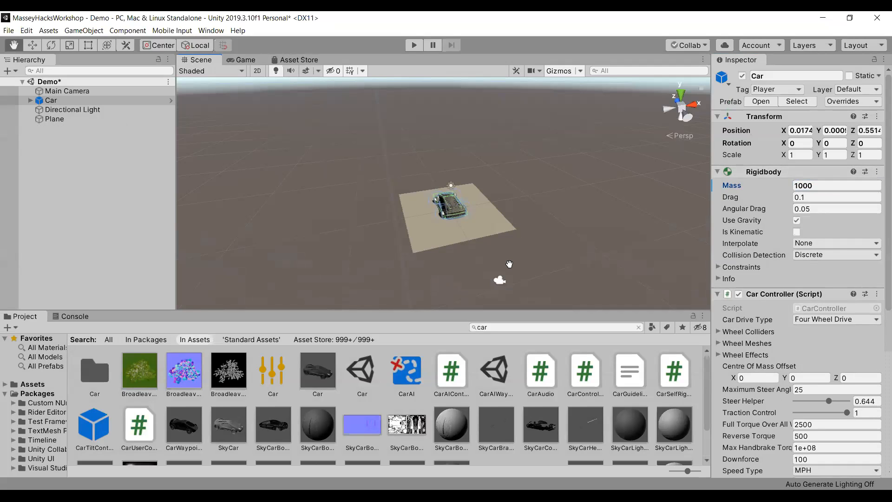
- Unpack the Car prefab instance in the Demo scene
{"action": "left_click", "coordinate": [92, 112]}
{"action": "left_click", "coordinate": [87, 103]}
{"action": "right_click", "coordinate": [87, 103]}
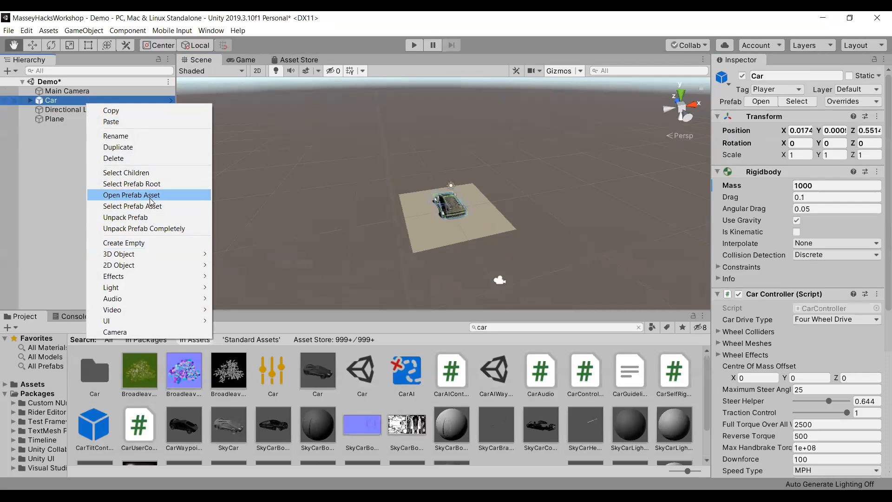
{"action": "left_click", "coordinate": [158, 217]}
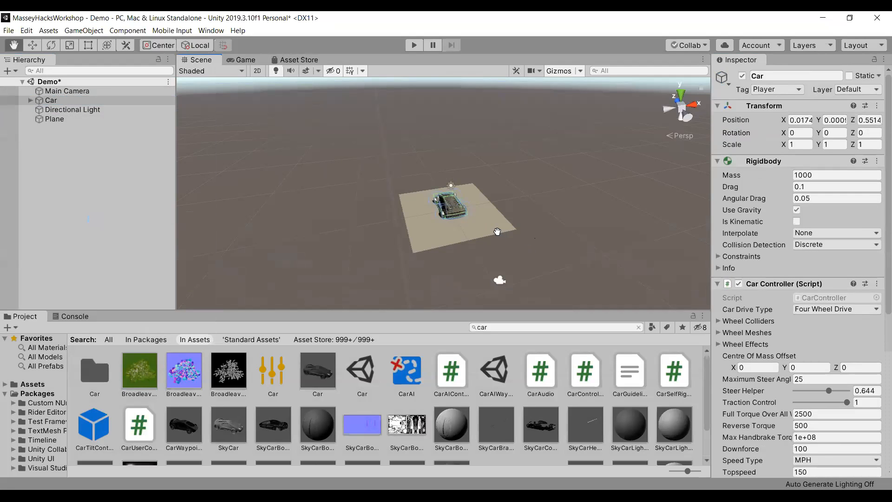
- Try an X scale of 10 and a shifted X position on the plane, restoring both values
{"action": "left_click", "coordinate": [73, 119]}
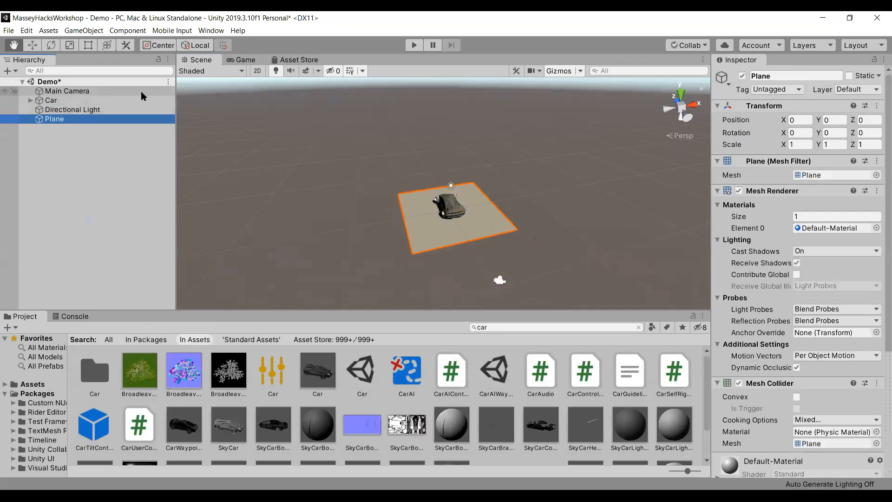
{"action": "left_click", "coordinate": [810, 145]}
{"action": "type", "text": "10"}
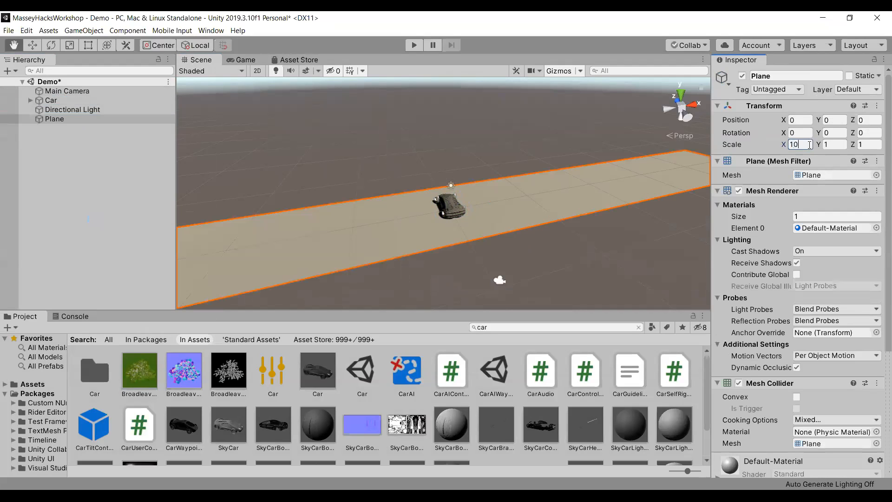
{"action": "key", "text": "BackSpace"}
{"action": "key", "text": "BackSpace"}
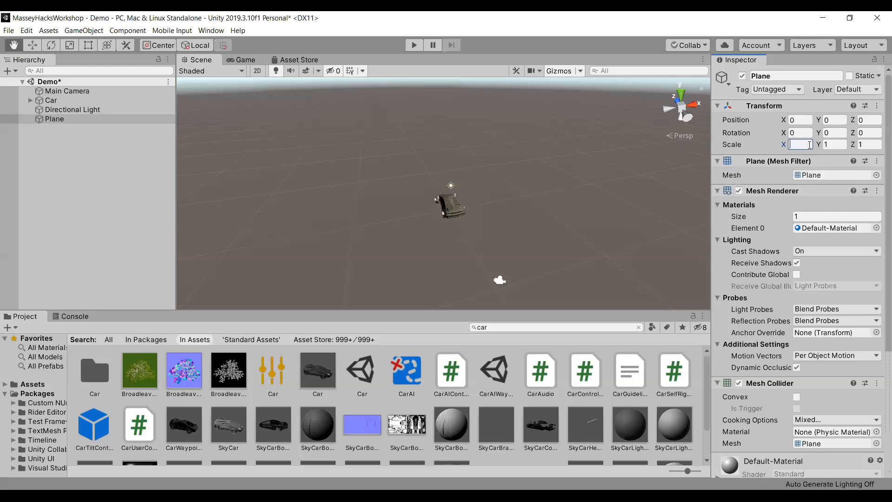
{"action": "type", "text": "1"}
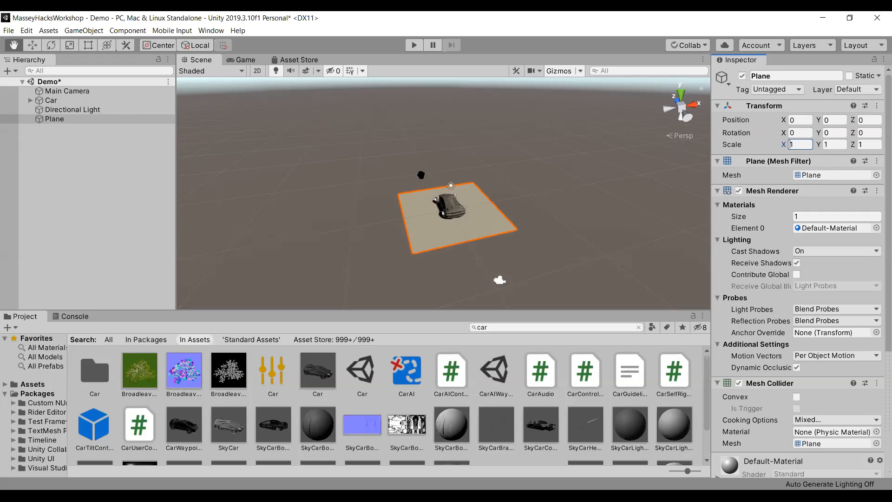
{"action": "left_click_drag", "start_coordinate": [784, 121], "coordinate": [347, 189]}
{"action": "key", "text": "ctrl+z"}
- Set the plane's scale to 5 on X and 10 on Z to form a long ground
{"action": "scroll", "coordinate": [508, 158], "scroll_direction": "down", "scroll_amount": 1}
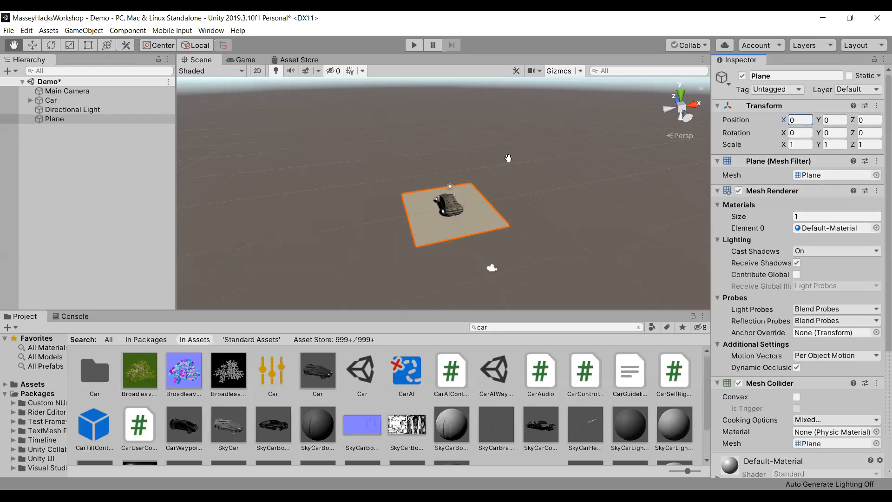
{"action": "scroll", "coordinate": [509, 158], "scroll_direction": "down", "scroll_amount": 2}
{"action": "left_click", "coordinate": [800, 145]}
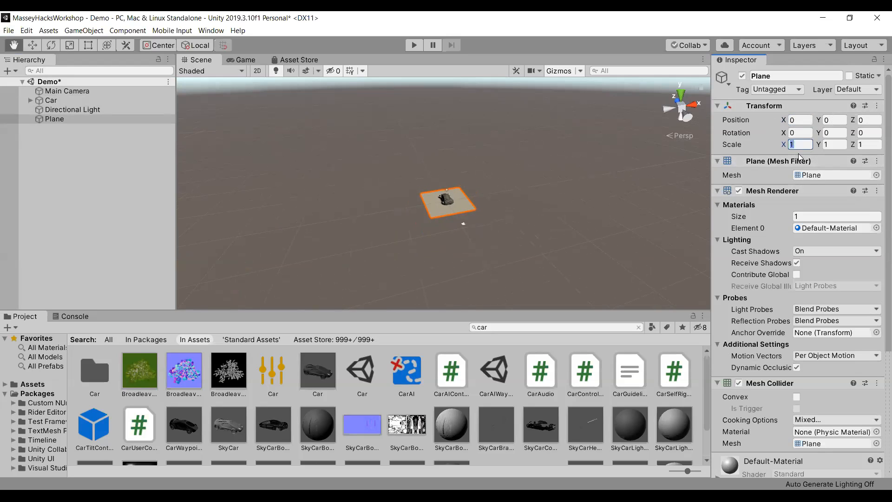
{"action": "type", "text": "5"}
{"action": "key", "text": "Tab"}
{"action": "key", "text": "Tab"}
{"action": "type", "text": "10"}
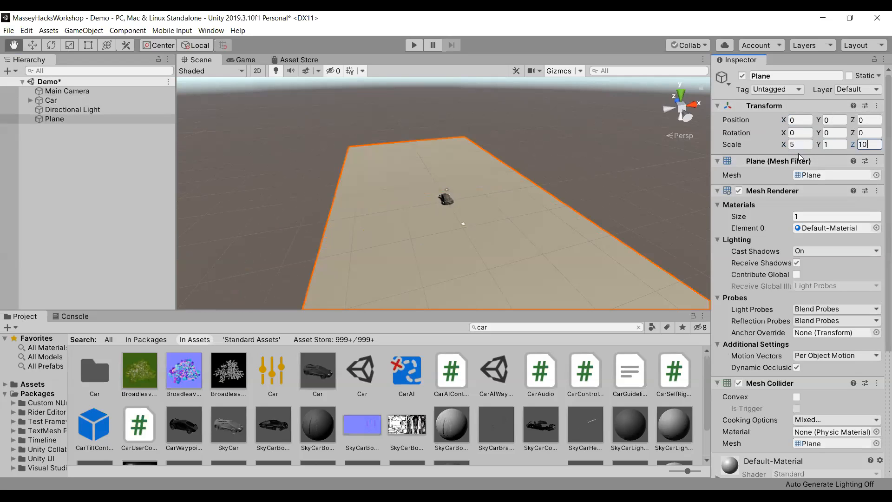
{"action": "right_click_drag", "start_coordinate": [492, 202], "coordinate": [465, 226]}
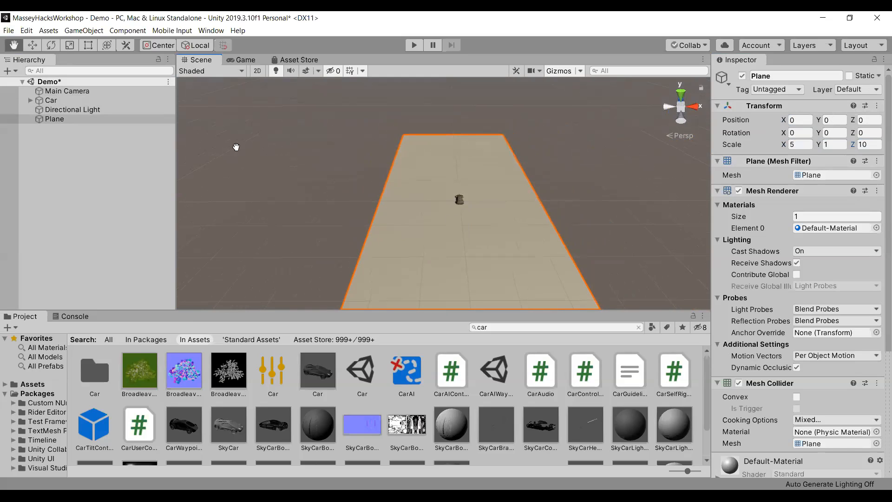
- Rename the Plane object as Ground
{"action": "right_click", "coordinate": [78, 119]}
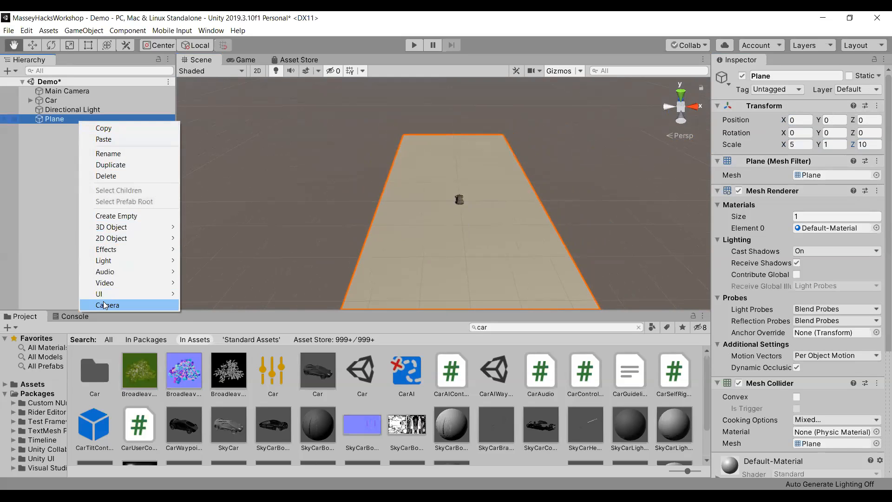
{"action": "left_click", "coordinate": [22, 124]}
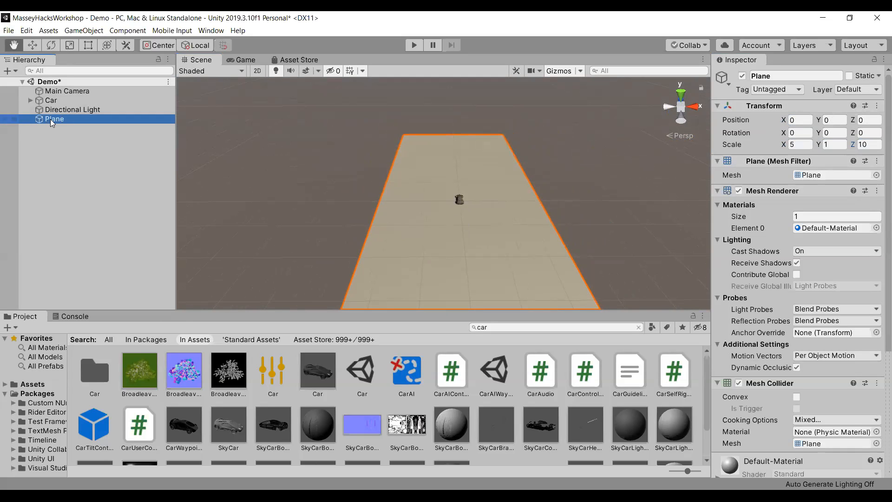
{"action": "left_click", "coordinate": [57, 130]}
{"action": "left_click", "coordinate": [60, 119]}
{"action": "left_click", "coordinate": [807, 75]}
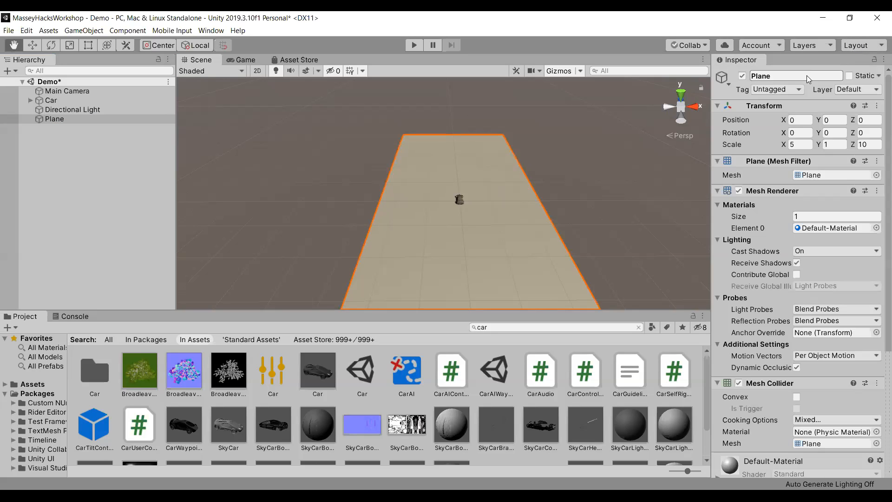
{"action": "type", "text": "G"}
{"action": "key", "text": "Return"}
- Duplicate the Ground object in the Demo scene
{"action": "left_click", "coordinate": [101, 112]}
{"action": "right_click", "coordinate": [100, 120]}
{"action": "left_click", "coordinate": [89, 122]}
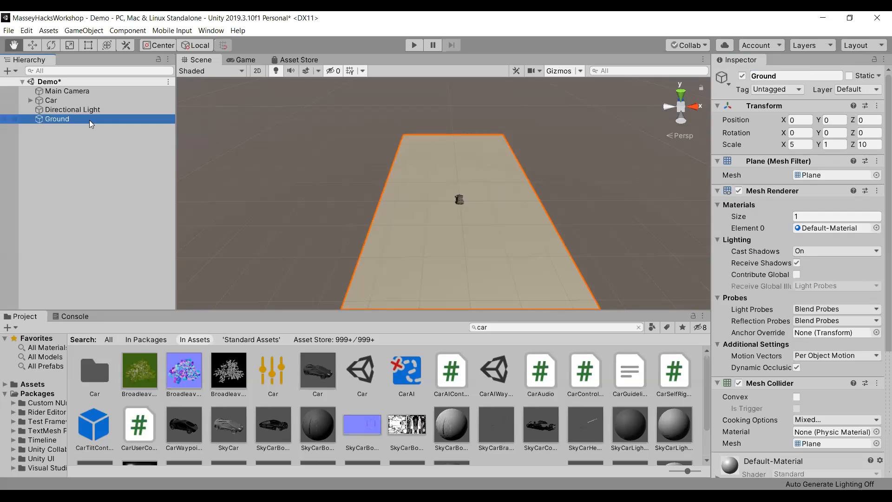
{"action": "key", "text": "ctrl+d"}
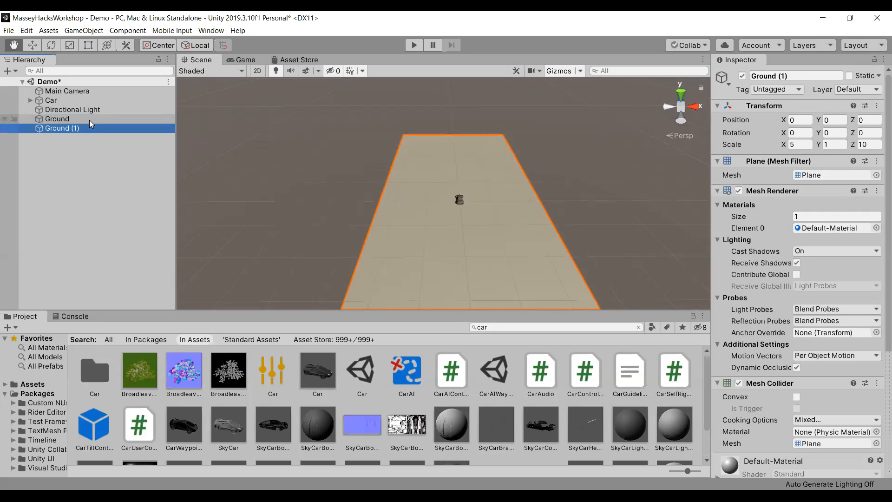
{"action": "right_click", "coordinate": [89, 120]}
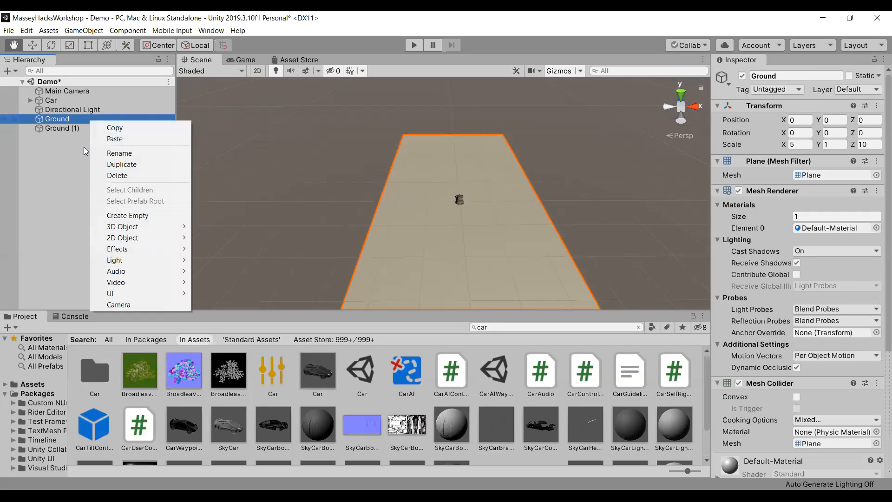
- Duplicate the copied ground plane to add three more copies, up to Ground (4)
{"action": "left_click", "coordinate": [62, 130]}
{"action": "left_click", "coordinate": [60, 135]}
{"action": "left_click", "coordinate": [55, 128]}
{"action": "key", "text": "ctrl+d"}
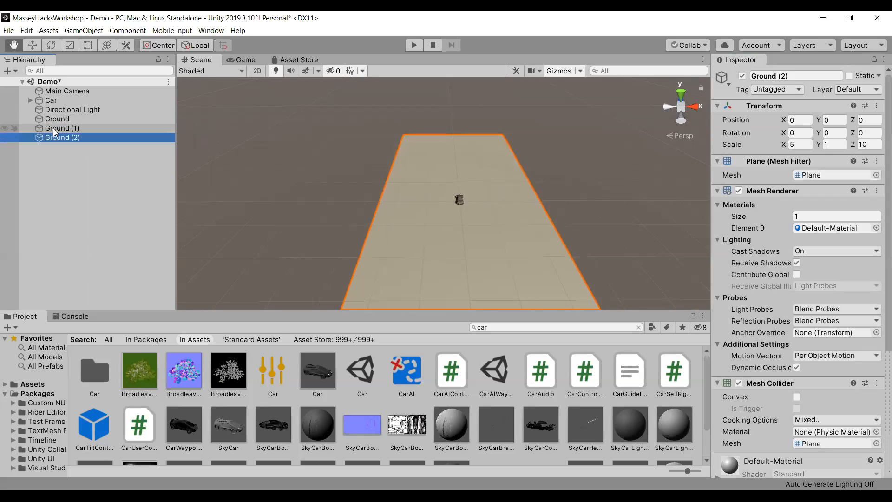
{"action": "left_click", "coordinate": [66, 138], "text": "ctrl"}
{"action": "left_click", "coordinate": [66, 139]}
{"action": "key", "text": "ctrl+d"}
{"action": "left_click", "coordinate": [69, 146], "text": "ctrl"}
{"action": "left_click", "coordinate": [70, 146]}
{"action": "key", "text": "ctrl+d"}
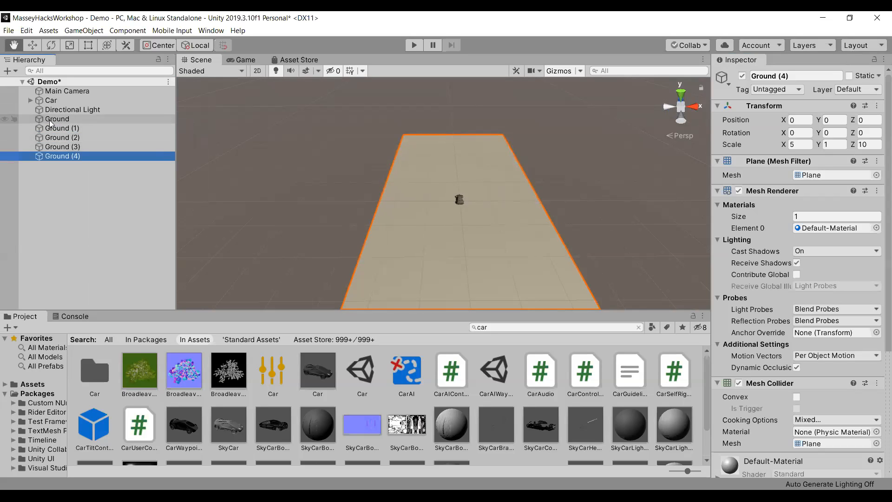
- Rename the Ground (1) object as Walls
{"action": "left_click", "coordinate": [52, 127]}
{"action": "left_click", "coordinate": [776, 76]}
{"action": "type", "text": "Walls"}
{"action": "key", "text": "Return"}
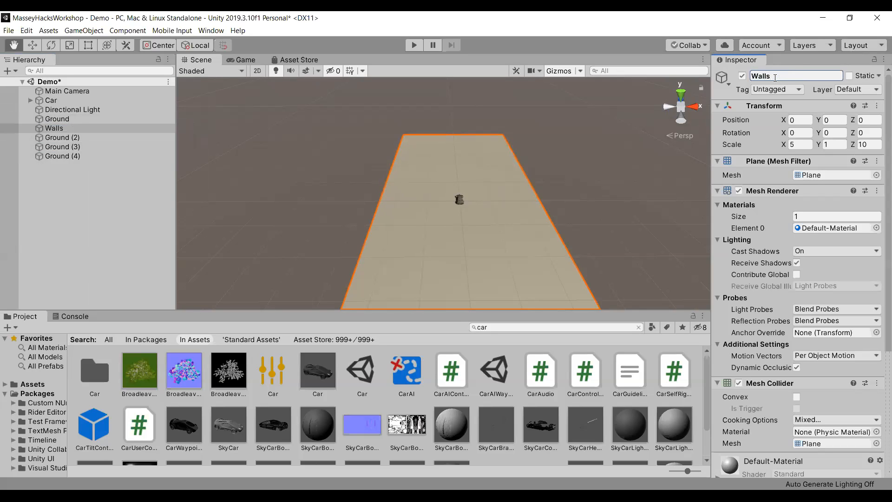
- Correct the name of the Walls object to Wall
{"action": "left_click", "coordinate": [67, 131]}
{"action": "left_click", "coordinate": [80, 137]}
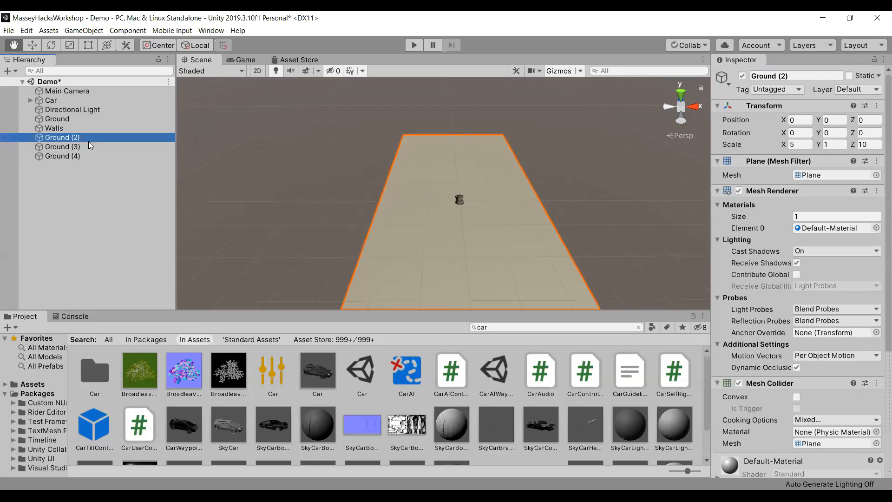
{"action": "left_click", "coordinate": [774, 72]}
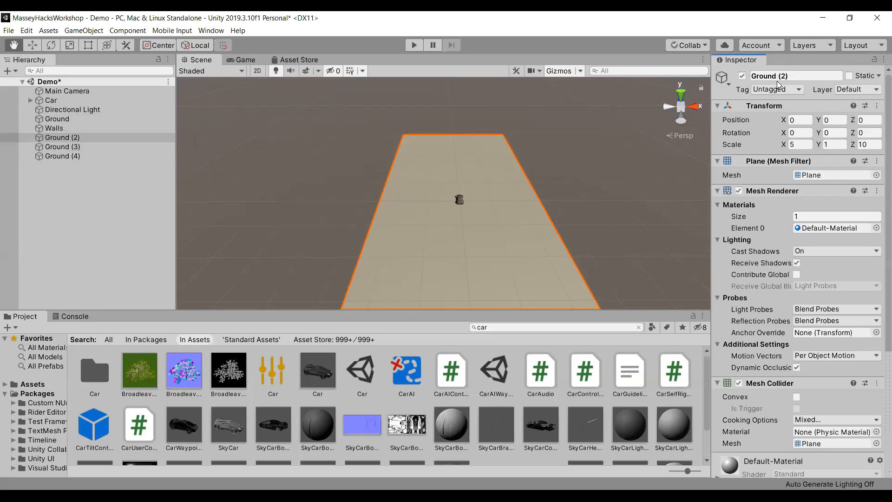
{"action": "left_click", "coordinate": [784, 75]}
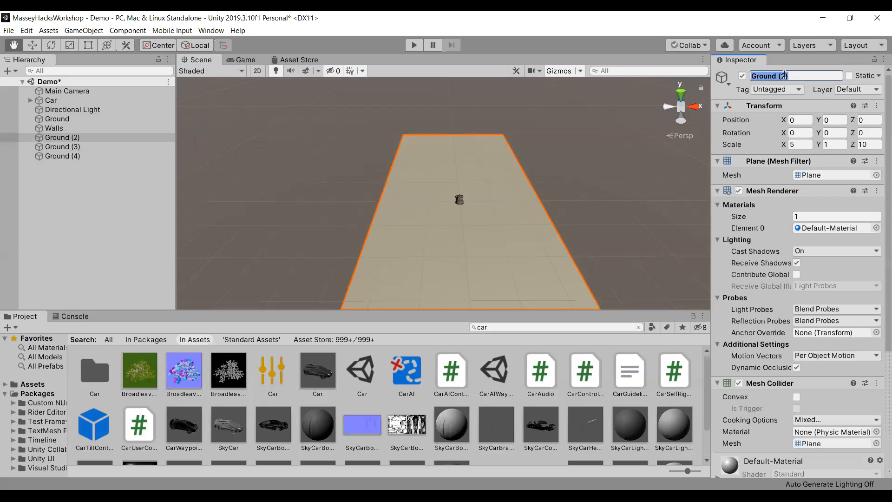
{"action": "left_click", "coordinate": [95, 130]}
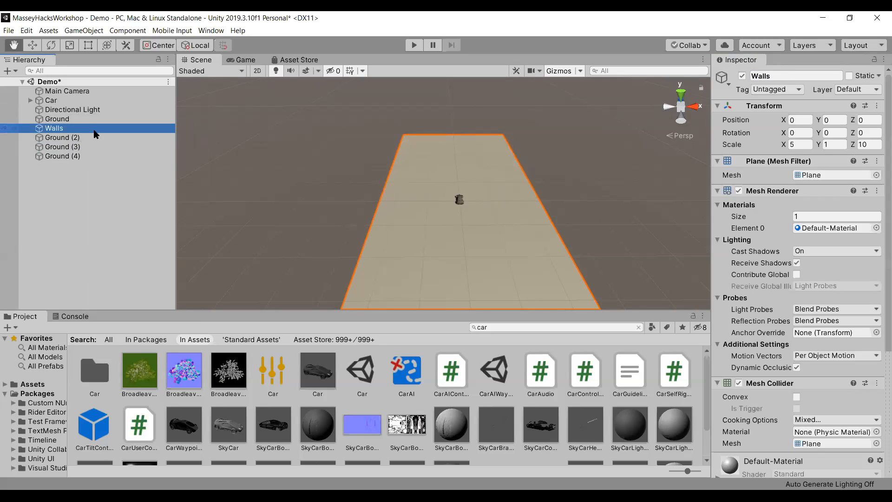
{"action": "left_click", "coordinate": [785, 74]}
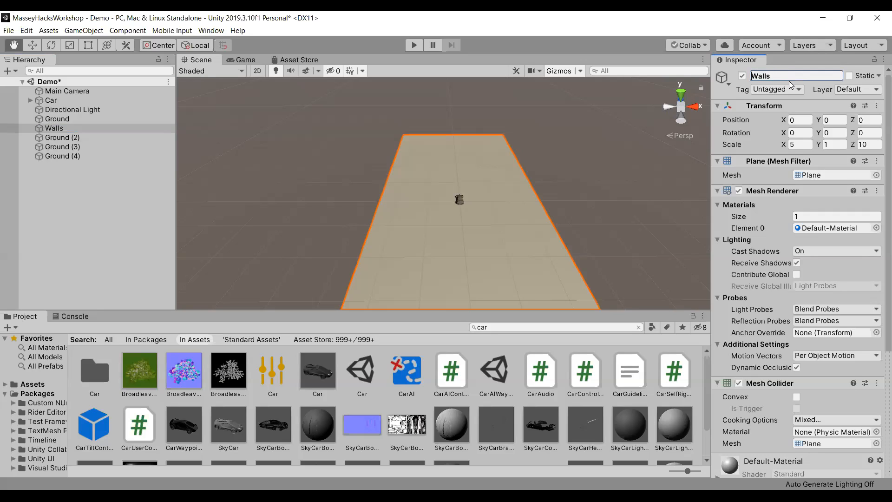
- Delete the Ground (2), Ground (3) and Ground (4) copies from the Demo scene
{"action": "left_click", "coordinate": [77, 154]}
{"action": "left_click", "coordinate": [80, 136]}
{"action": "left_click", "coordinate": [82, 153], "text": "shift"}
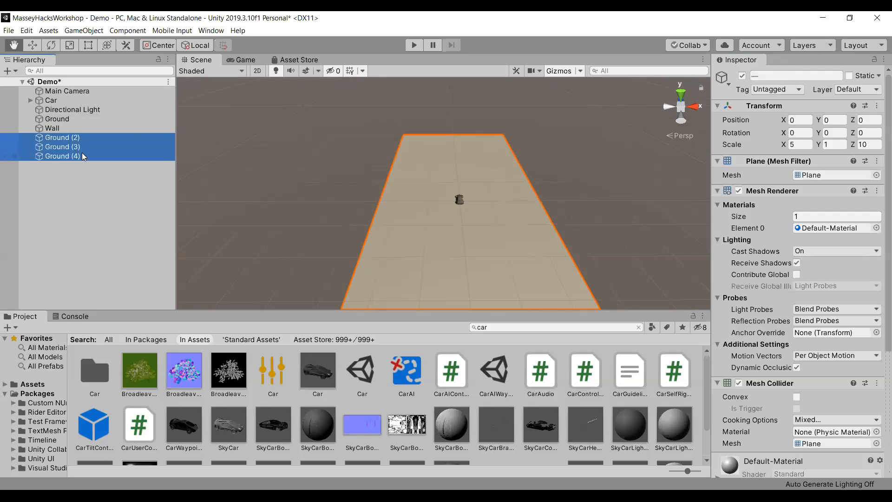
{"action": "key", "text": "Delete"}
- Duplicate the Wall object three times
{"action": "left_click", "coordinate": [50, 127]}
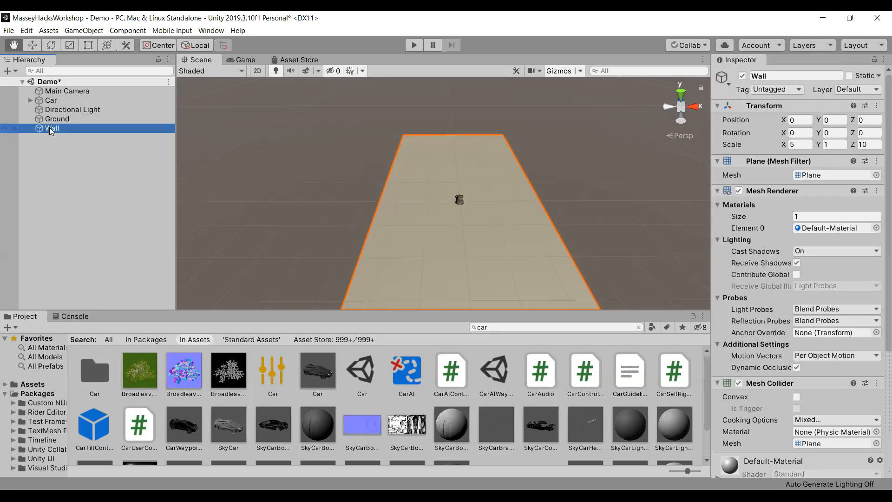
{"action": "key", "text": "ctrl+d"}
{"action": "key", "text": "ctrl+d"}
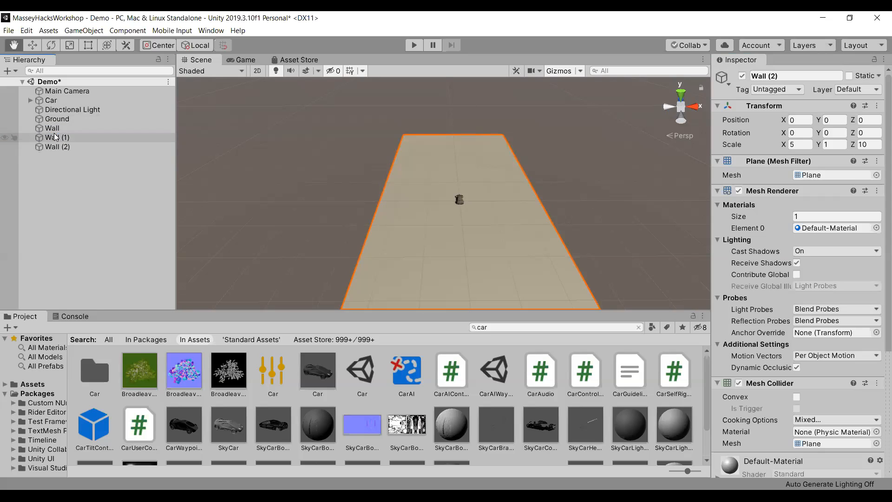
{"action": "key", "text": "ctrl+d"}
- Raise the original Wall plane above the ground to a Y position of 12
{"action": "left_click", "coordinate": [65, 129]}
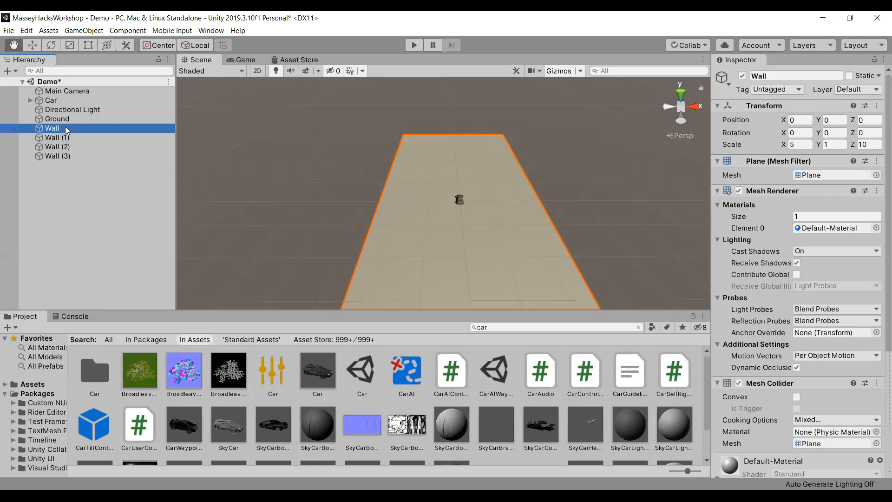
{"action": "scroll", "coordinate": [514, 235], "scroll_direction": "down", "scroll_amount": 5}
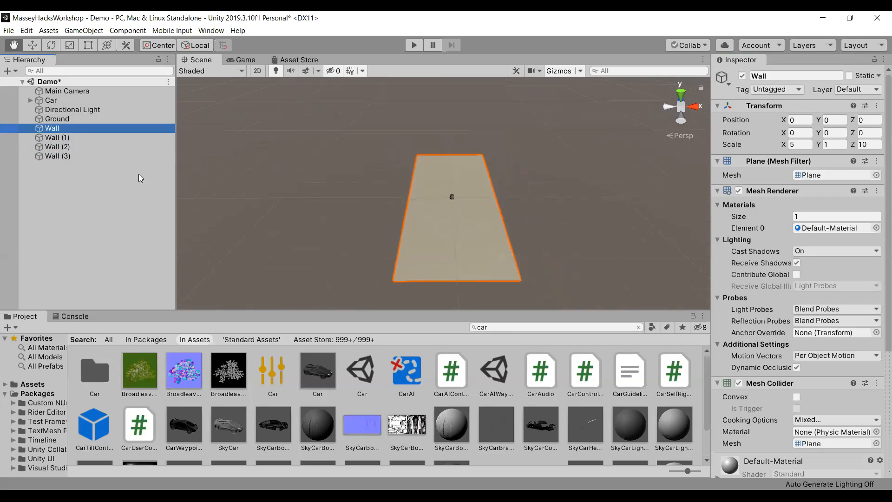
{"action": "double_click", "coordinate": [95, 129]}
{"action": "scroll", "coordinate": [538, 227], "scroll_direction": "up", "scroll_amount": 2}
{"action": "scroll", "coordinate": [538, 228], "scroll_direction": "up", "scroll_amount": 2}
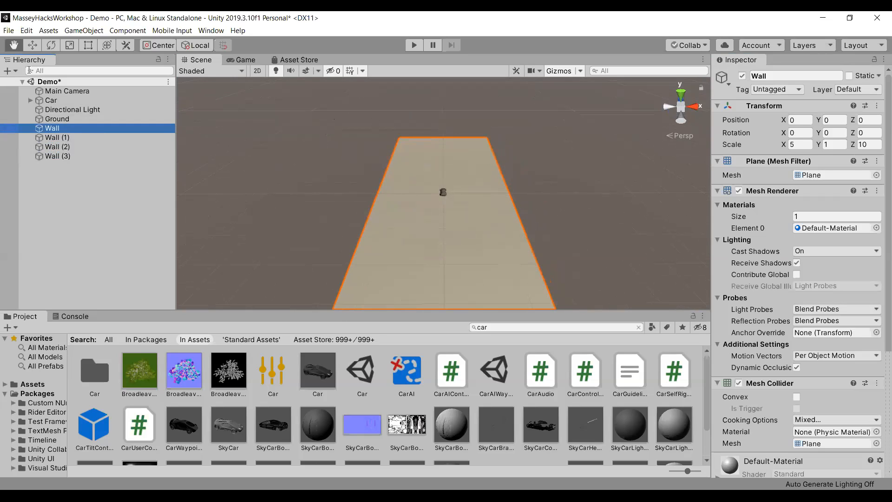
{"action": "left_click", "coordinate": [33, 45]}
{"action": "scroll", "coordinate": [457, 173], "scroll_direction": "down", "scroll_amount": 1}
{"action": "left_click_drag", "start_coordinate": [443, 163], "coordinate": [440, 139]}
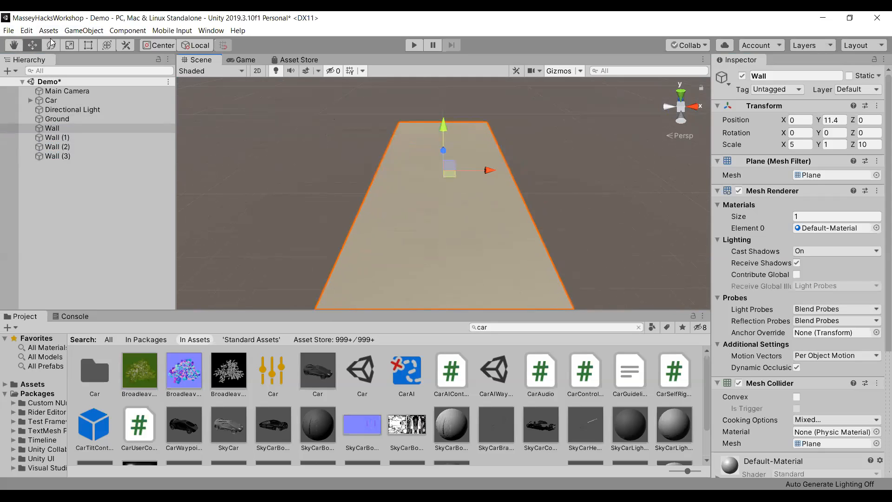
{"action": "left_click", "coordinate": [831, 121]}
{"action": "type", "text": "12"}
- Try a Y rotation of 90 on the Wall, restoring the value to 0
{"action": "left_click", "coordinate": [831, 132]}
{"action": "type", "text": "90"}
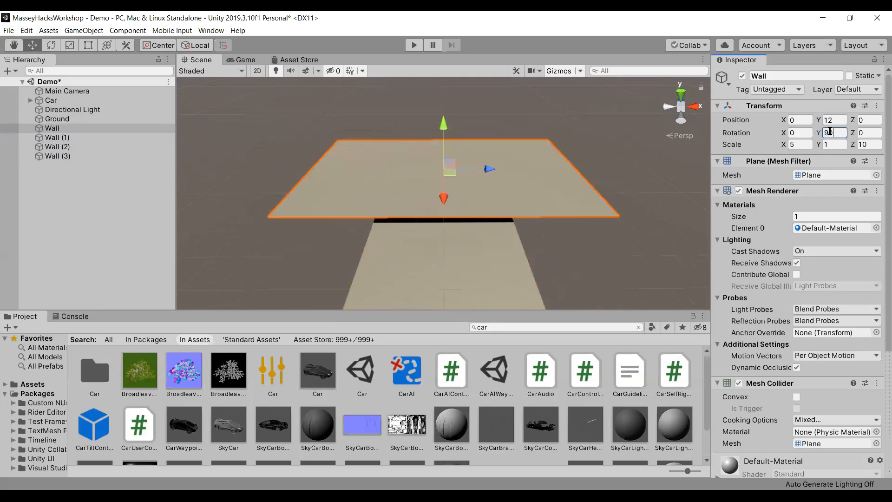
{"action": "key", "text": "BackSpace"}
{"action": "key", "text": "BackSpace"}
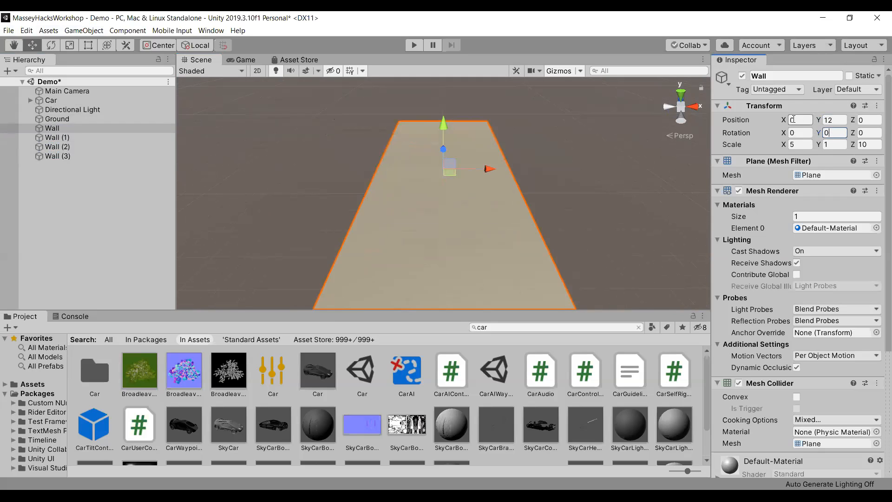
- Stand the Wall upright with an X rotation of 90 and set its Z scale to 5
{"action": "left_click", "coordinate": [810, 133]}
{"action": "type", "text": "90"}
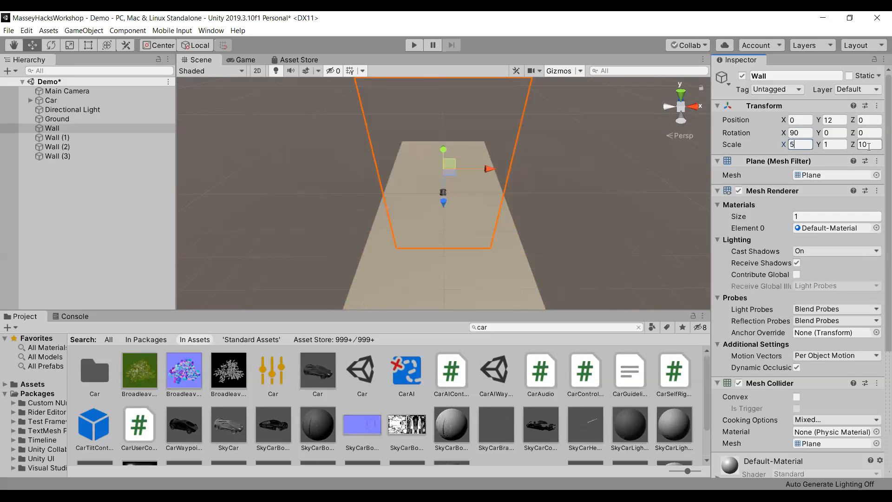
{"action": "type", "text": "5"}
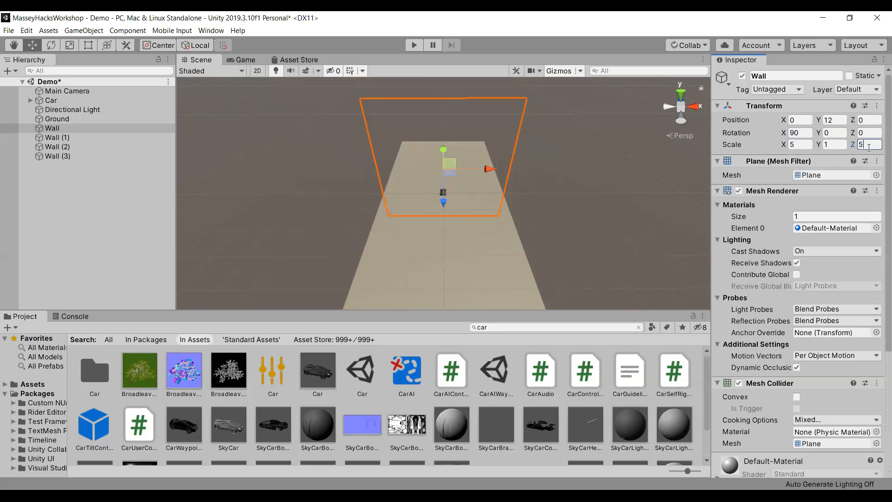
- Move the upright Wall along the ground's length to a Z position of about -28.3
{"action": "right_click_drag", "start_coordinate": [464, 182], "coordinate": [457, 216]}
{"action": "key", "text": "a"}
{"action": "key", "text": "s"}
{"action": "left_click_drag", "start_coordinate": [500, 193], "coordinate": [591, 181]}
- Change the shadow type of the Directional Light
{"action": "left_click", "coordinate": [71, 110]}
{"action": "left_click", "coordinate": [838, 174]}
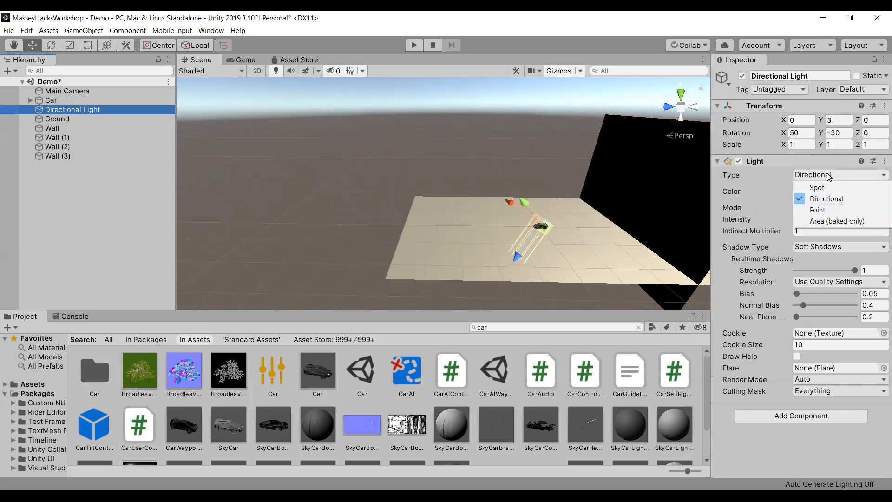
{"action": "left_click", "coordinate": [827, 247]}
{"action": "left_click", "coordinate": [839, 247]}
{"action": "left_click", "coordinate": [820, 258]}
{"action": "right_click_drag", "start_coordinate": [517, 227], "coordinate": [543, 204]}
{"action": "left_click", "coordinate": [512, 200]}
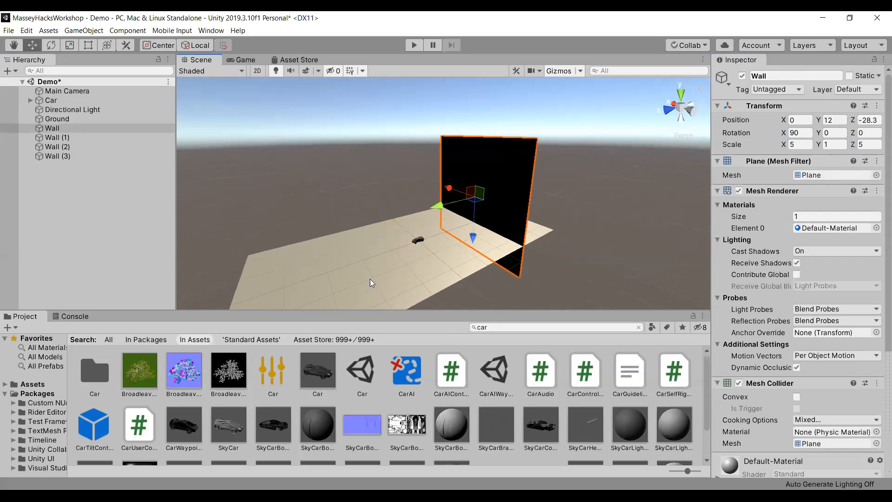
- Move the flat Wall (3) plane to a Y position of about 5.8 above the ground
{"action": "left_click", "coordinate": [424, 205]}
{"action": "left_click_drag", "start_coordinate": [418, 210], "coordinate": [421, 130]}
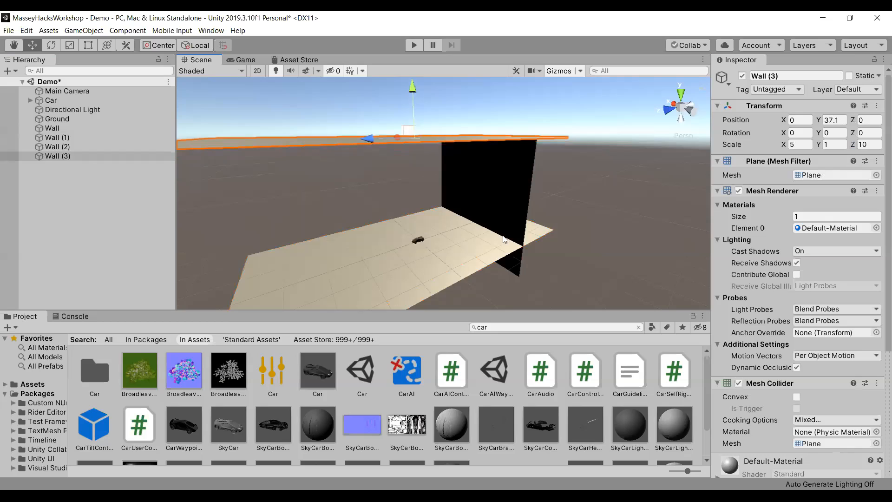
{"action": "right_click_drag", "start_coordinate": [504, 236], "coordinate": [478, 112]}
{"action": "scroll", "coordinate": [475, 189], "scroll_direction": "down", "scroll_amount": 4}
{"action": "left_click_drag", "start_coordinate": [449, 227], "coordinate": [458, 285]}
{"action": "right_click_drag", "start_coordinate": [459, 286], "coordinate": [487, 305]}
{"action": "key", "text": "s"}
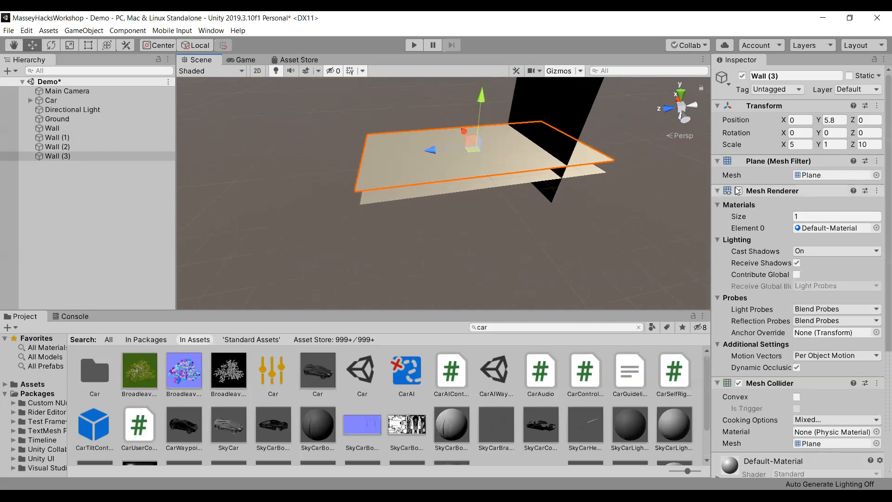
- Try an X scale of 2 on the upright Wall, restoring the value to 5
{"action": "right_click_drag", "start_coordinate": [553, 189], "coordinate": [463, 178]}
{"action": "left_click", "coordinate": [481, 175]}
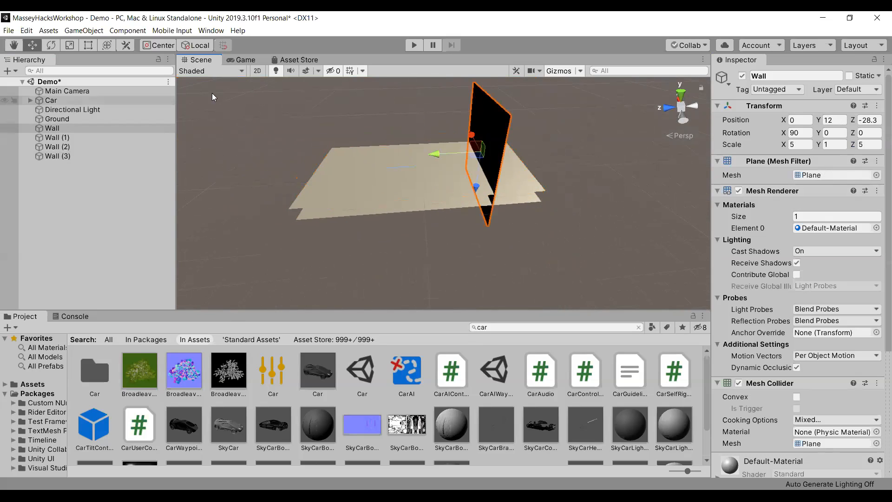
{"action": "left_click", "coordinate": [802, 144]}
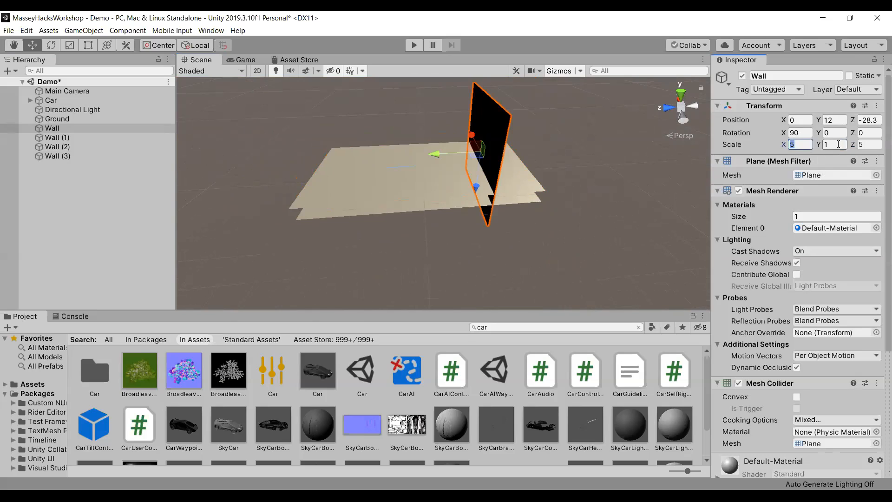
{"action": "type", "text": "2"}
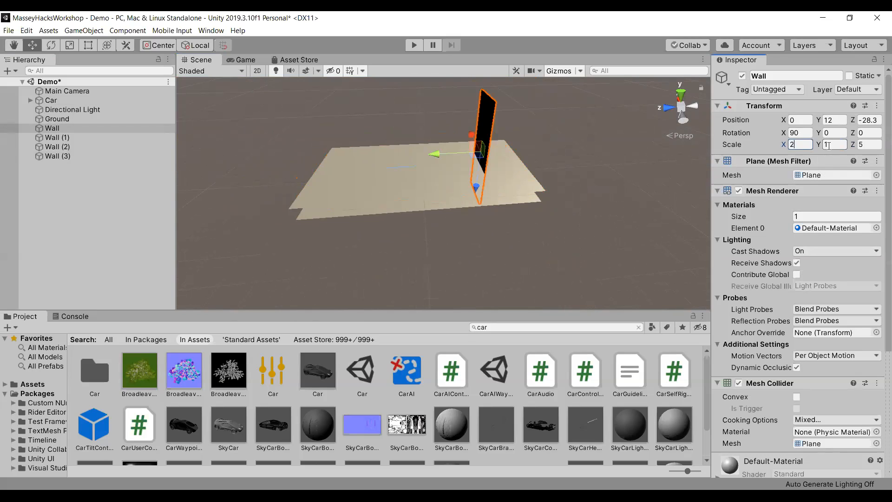
{"action": "type", "text": "4"}
{"action": "key", "text": "BackSpace"}
{"action": "key", "text": "BackSpace"}
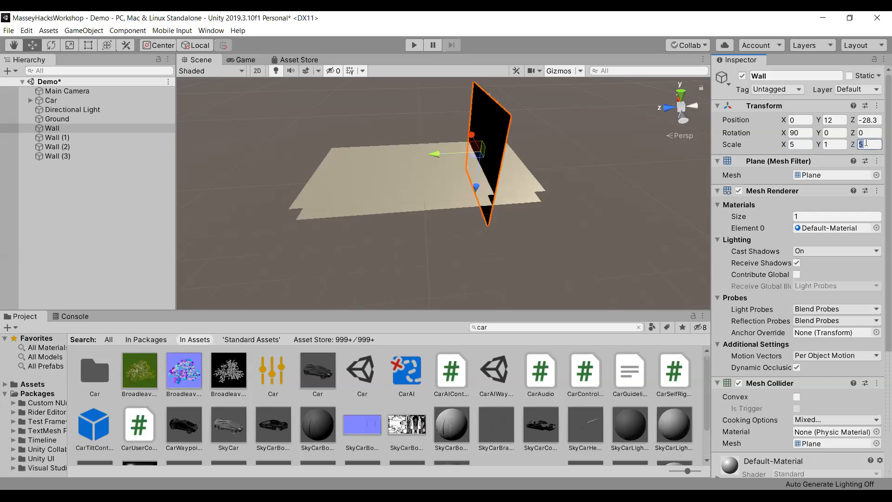
- Set the upright Wall's Z scale to 2 and move it to the ground's end, at about Y 9.5 and Z -49.8
{"action": "type", "text": "2"}
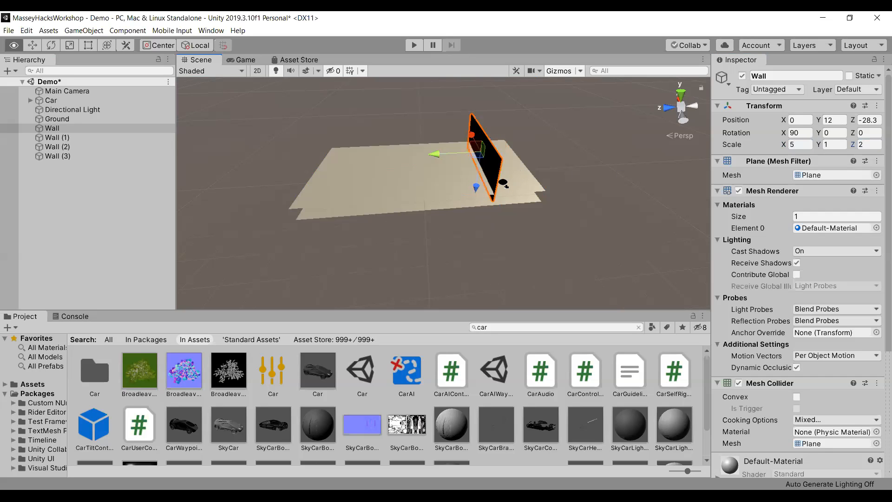
{"action": "left_click_drag", "start_coordinate": [520, 187], "coordinate": [506, 185], "text": "alt"}
{"action": "scroll", "coordinate": [506, 185], "scroll_direction": "up", "scroll_amount": 5, "text": "alt"}
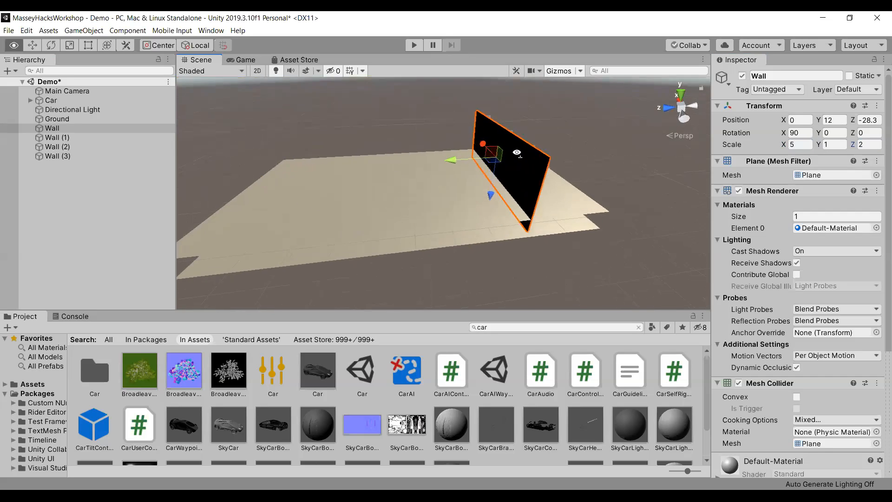
{"action": "scroll", "coordinate": [523, 152], "scroll_direction": "up", "scroll_amount": 4, "text": "alt"}
{"action": "left_click_drag", "start_coordinate": [419, 124], "coordinate": [485, 131]}
{"action": "left_click_drag", "start_coordinate": [414, 125], "coordinate": [532, 118]}
{"action": "right_click_drag", "start_coordinate": [548, 250], "coordinate": [493, 148]}
{"action": "left_click_drag", "start_coordinate": [490, 153], "coordinate": [492, 164]}
{"action": "left_click_drag", "start_coordinate": [467, 136], "coordinate": [473, 136]}
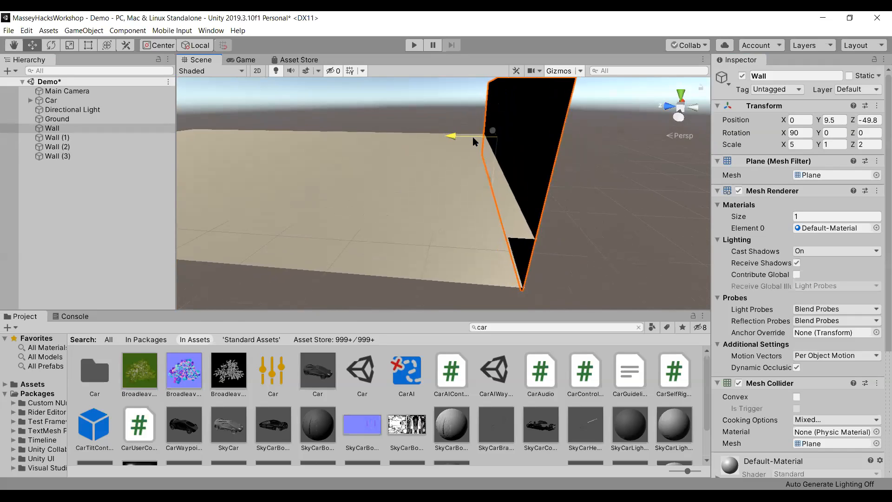
- Set the Wall's Z scale to 1 and lower it onto the ground's edge, at a Y position of about 4.7
{"action": "left_click", "coordinate": [797, 145]}
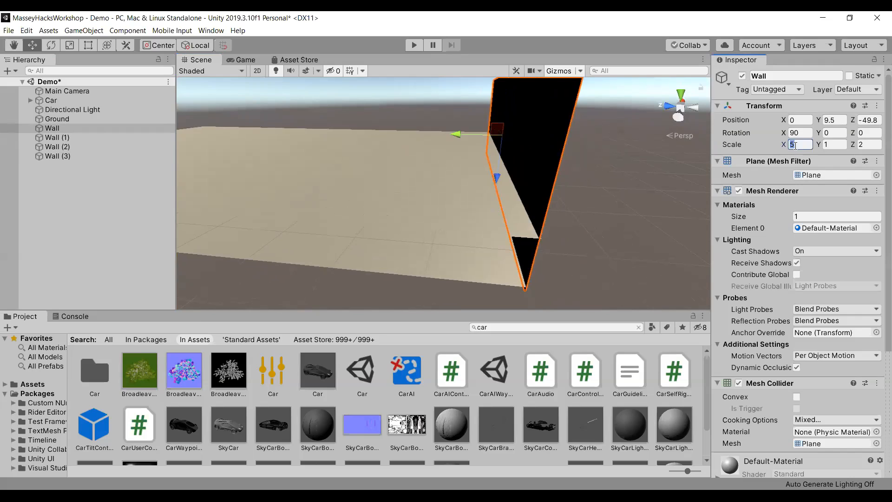
{"action": "left_click", "coordinate": [865, 144]}
{"action": "type", "text": "1"}
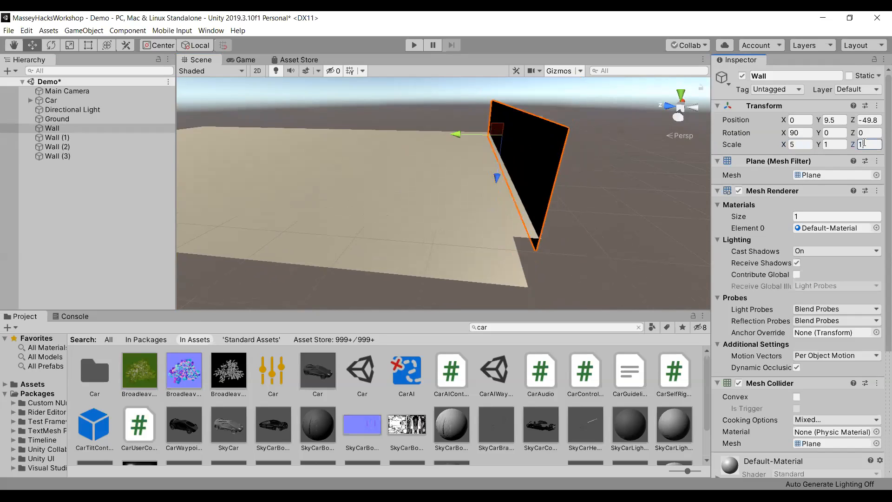
{"action": "left_click_drag", "start_coordinate": [495, 162], "coordinate": [496, 192]}
{"action": "left_click_drag", "start_coordinate": [610, 212], "coordinate": [515, 183], "text": "alt"}
{"action": "key", "text": "shift+space"}
{"action": "key", "text": "shift+space"}
- Delete the flat Wall (1) and Wall (3) copies and select the upright Wall
{"action": "left_click", "coordinate": [55, 138]}
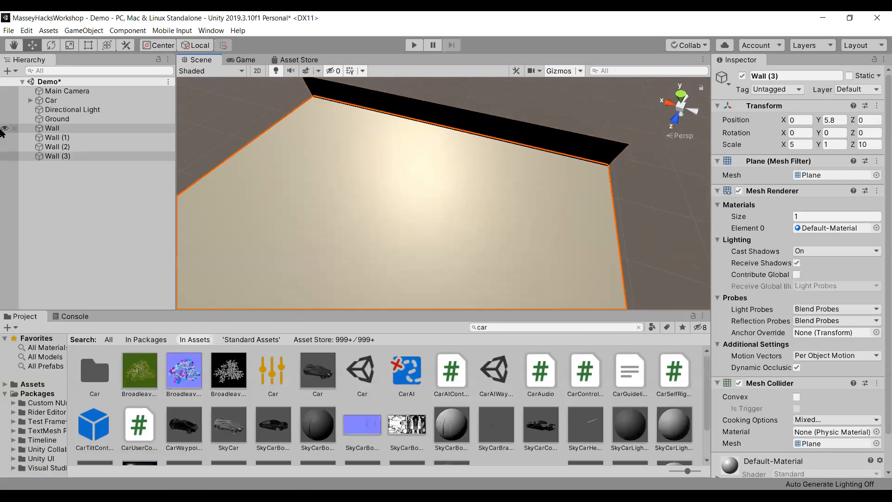
{"action": "left_click", "coordinate": [65, 158], "text": "ctrl"}
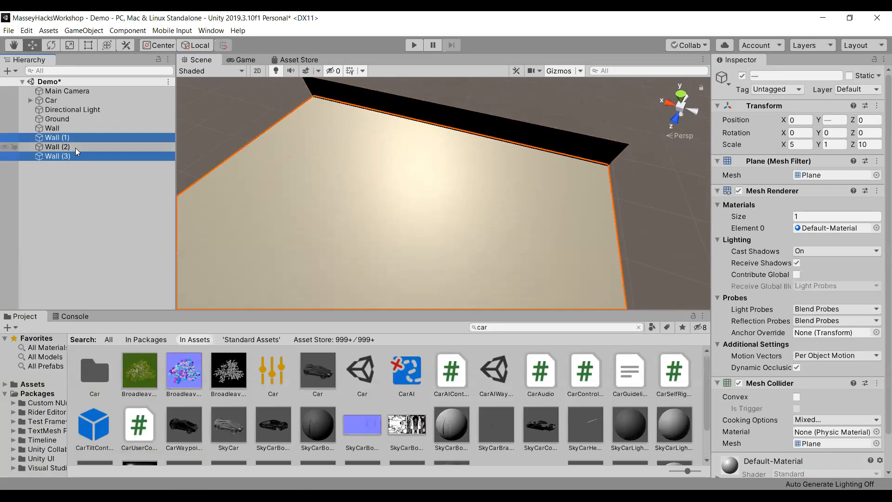
{"action": "key", "text": "Delete"}
{"action": "left_click", "coordinate": [58, 137]}
{"action": "left_click", "coordinate": [71, 129]}
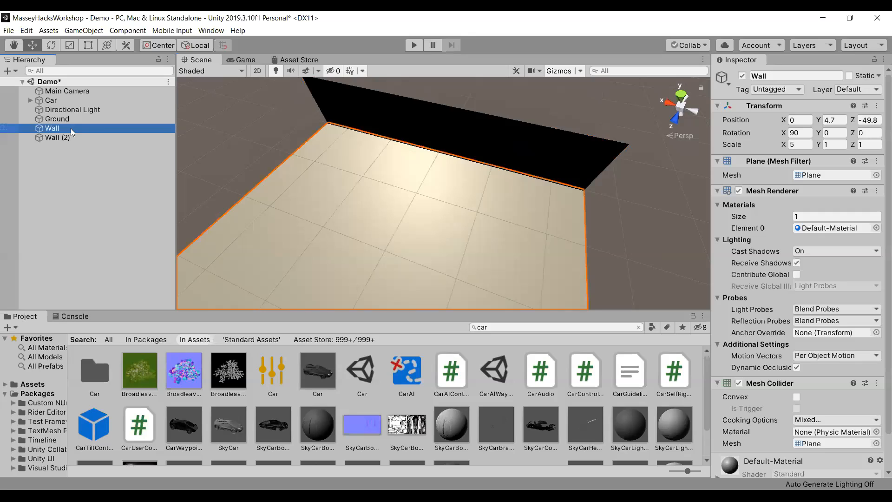
- Duplicate the upright Wall and delete the flat Wall (2) copy
{"action": "key", "text": "f"}
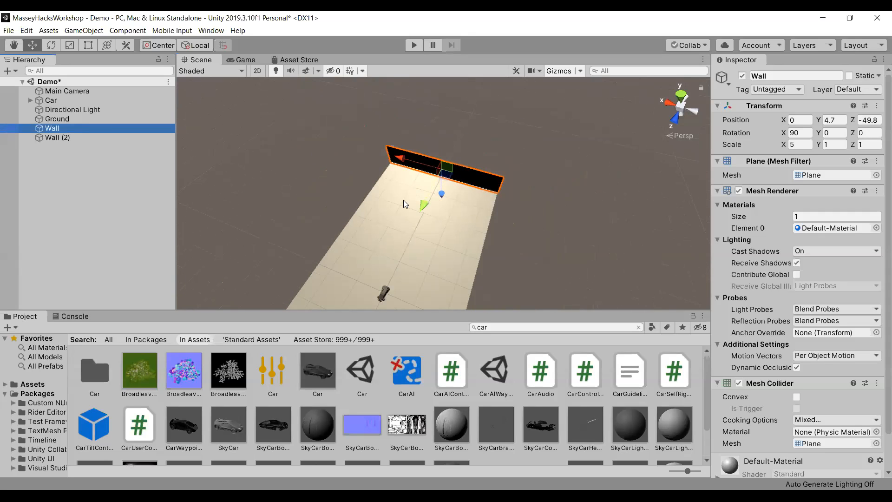
{"action": "key", "text": "ctrl+d"}
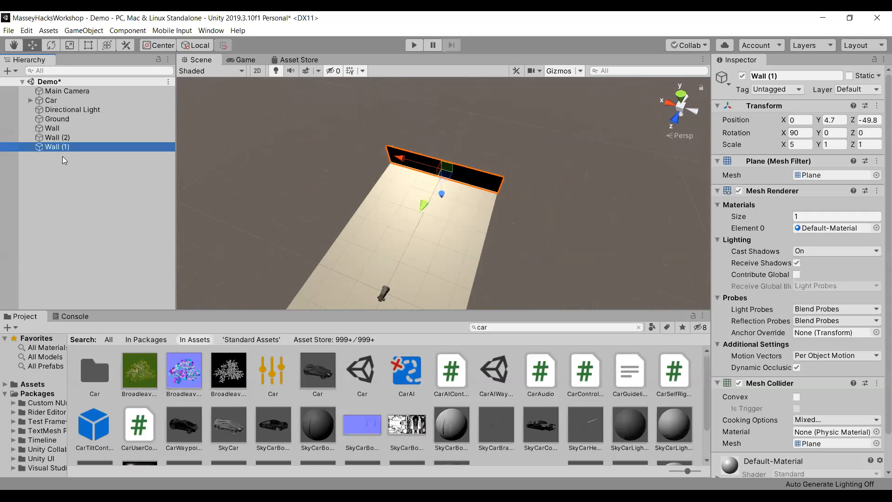
{"action": "left_click", "coordinate": [72, 139]}
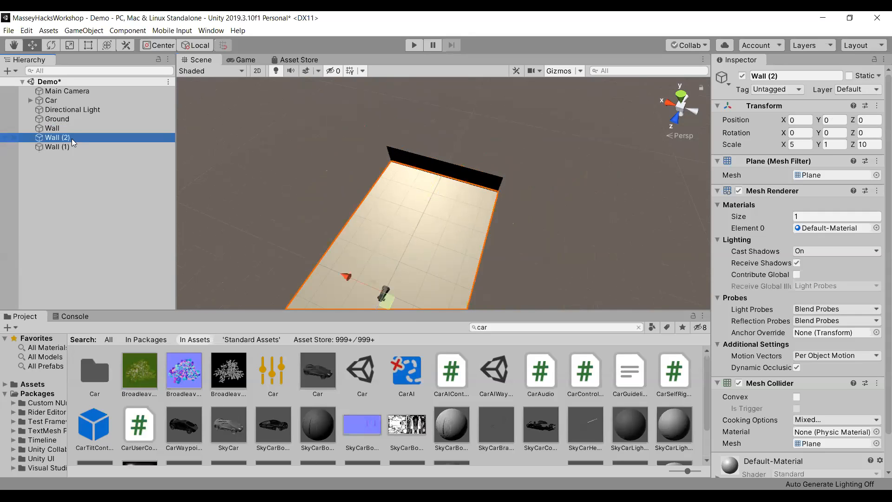
{"action": "key", "text": "Delete"}
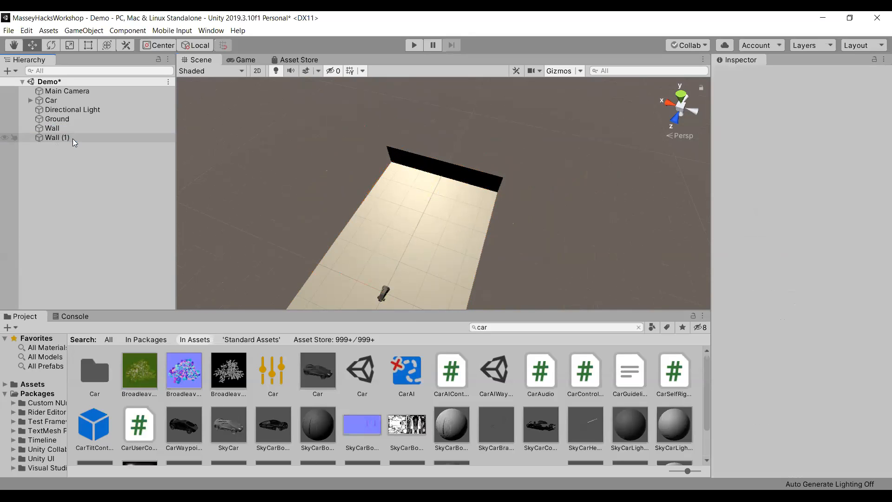
- Set Wall (1)'s Y rotation to 180 and move it to the ground's opposite end, at about Z 47.8
{"action": "left_click", "coordinate": [73, 138]}
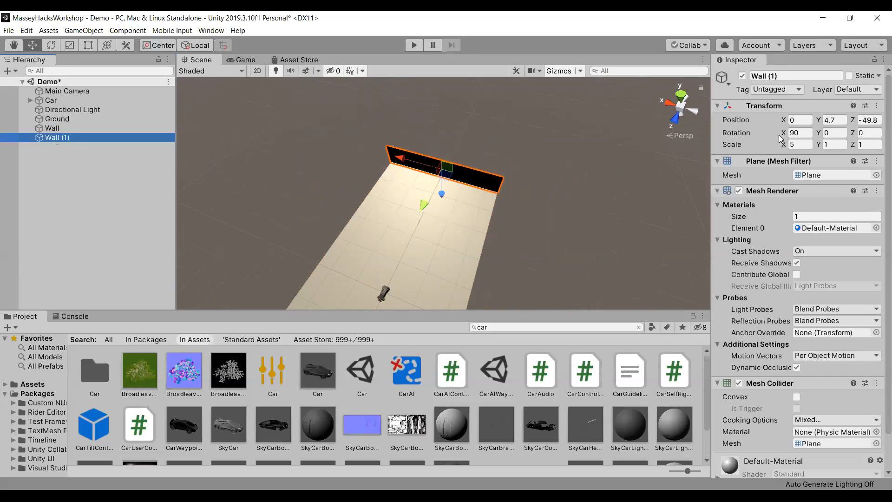
{"action": "left_click", "coordinate": [835, 134]}
{"action": "type", "text": "180"}
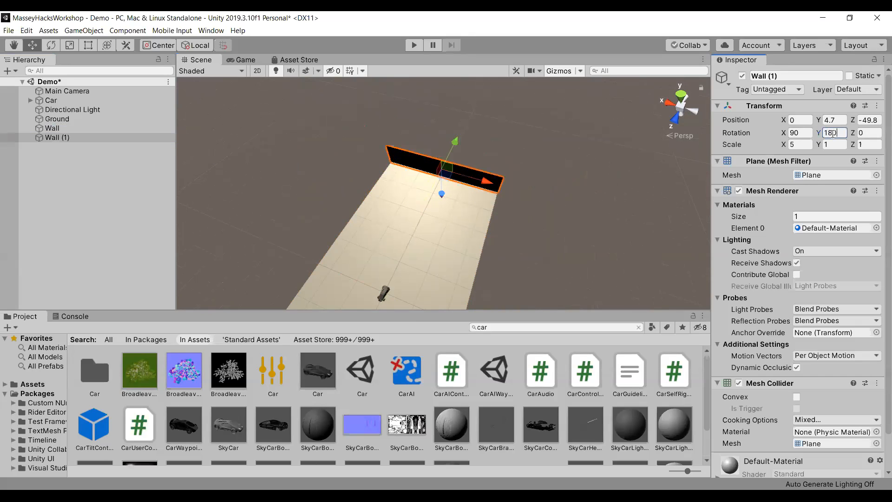
{"action": "scroll", "coordinate": [486, 179], "scroll_direction": "down", "scroll_amount": 3}
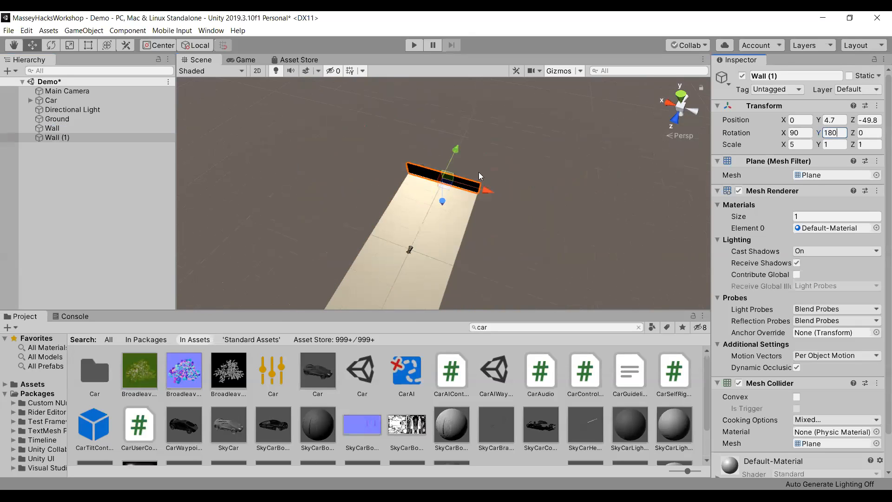
{"action": "left_click_drag", "start_coordinate": [451, 155], "coordinate": [383, 299]}
{"action": "right_click_drag", "start_coordinate": [519, 201], "coordinate": [466, 190]}
{"action": "left_click_drag", "start_coordinate": [435, 179], "coordinate": [428, 180]}
{"action": "right_click_drag", "start_coordinate": [427, 179], "coordinate": [329, 160]}
{"action": "key", "text": "s"}
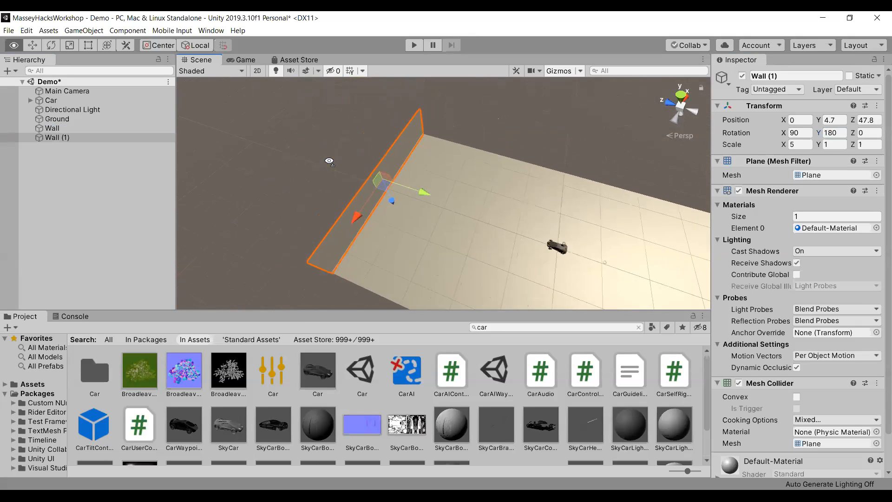
- Duplicate Wall (1), and duplicate the resulting copy once more
{"action": "left_click", "coordinate": [131, 138]}
{"action": "key", "text": "ctrl+d"}
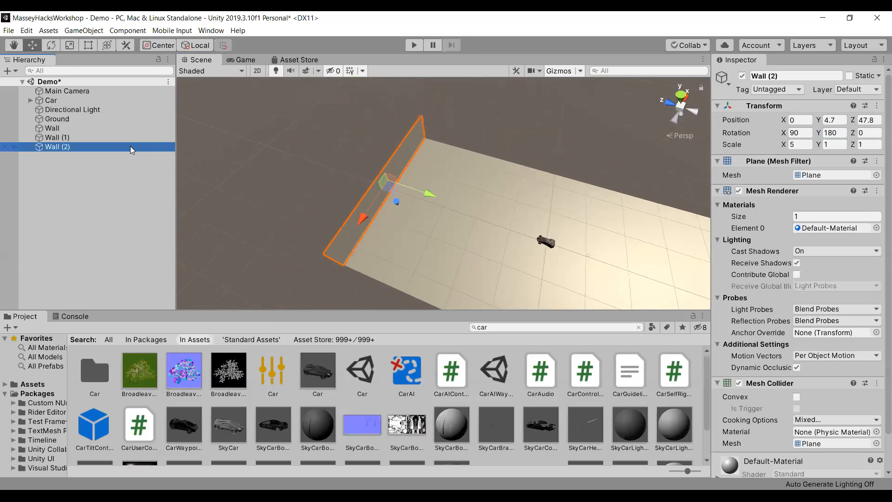
{"action": "left_click", "coordinate": [129, 147]}
{"action": "key", "text": "ctrl+d"}
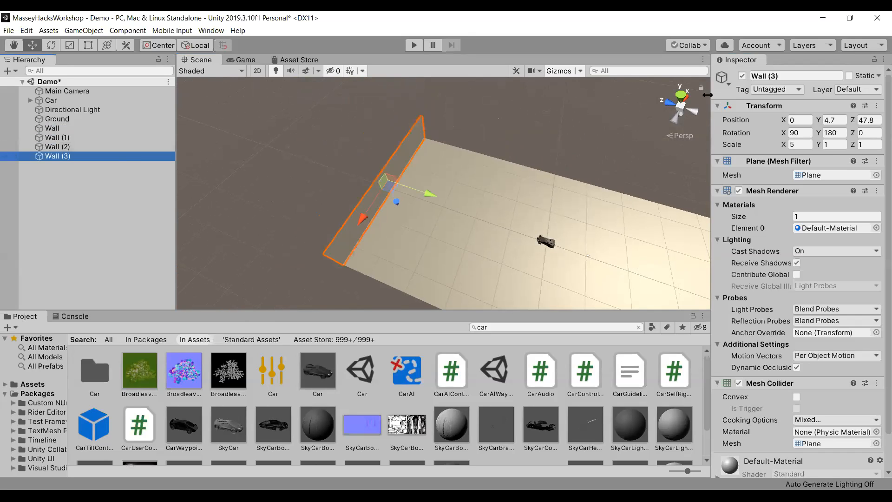
- Set Wall (3)'s Y rotation to 90 and move it to the ground's long side, at about X -25.7 and Z 27.8
{"action": "key", "text": "F2"}
{"action": "left_click", "coordinate": [831, 133]}
{"action": "type", "text": "90"}
{"action": "left_click_drag", "start_coordinate": [389, 161], "coordinate": [214, 236]}
{"action": "left_click", "coordinate": [382, 231]}
{"action": "left_click", "coordinate": [298, 208]}
{"action": "left_click_drag", "start_coordinate": [314, 188], "coordinate": [430, 148]}
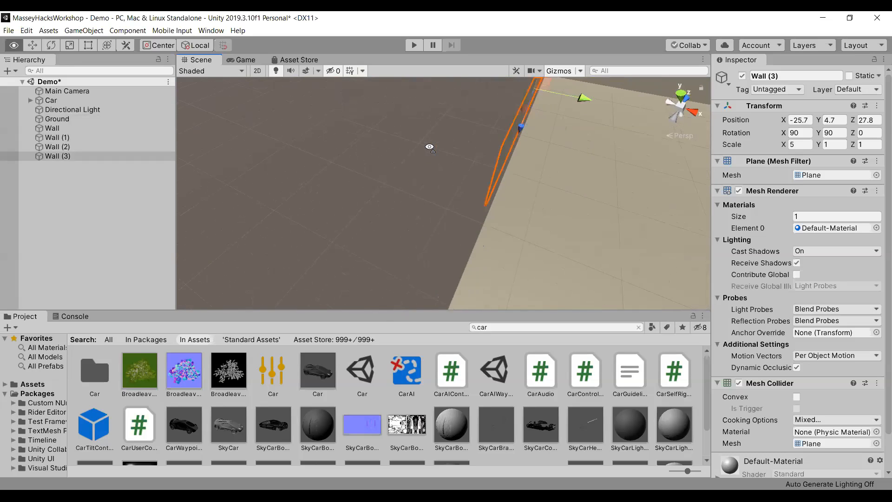
- Move Wall (3) onto the ground's long edge and towards its middle, at about X -24.5 and Z 2.3
{"action": "right_click_drag", "start_coordinate": [429, 147], "coordinate": [429, 146]}
{"action": "key", "text": "s"}
{"action": "key", "text": "d"}
{"action": "left_click_drag", "start_coordinate": [537, 121], "coordinate": [543, 122]}
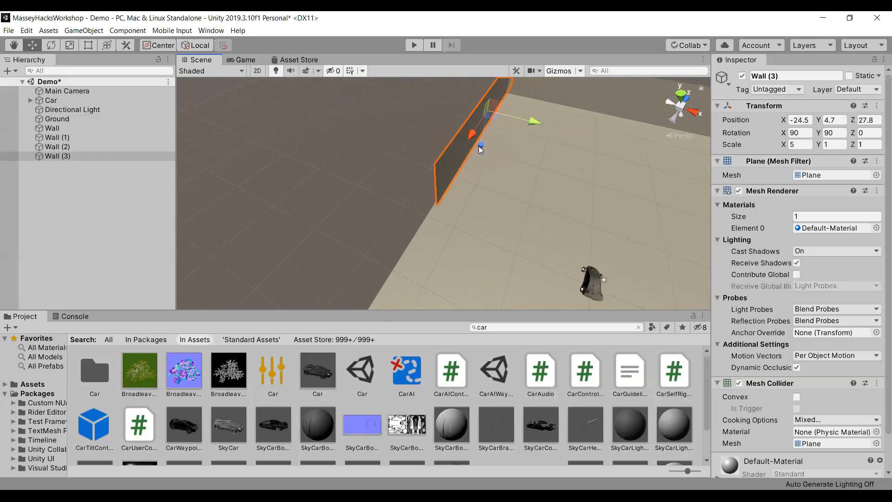
{"action": "left_click_drag", "start_coordinate": [479, 146], "coordinate": [429, 191]}
- Set Wall (3)'s X scale to 10 and centre it along the ground's long edge, at about Z 0.3
{"action": "left_click", "coordinate": [800, 145]}
{"action": "type", "text": "10"}
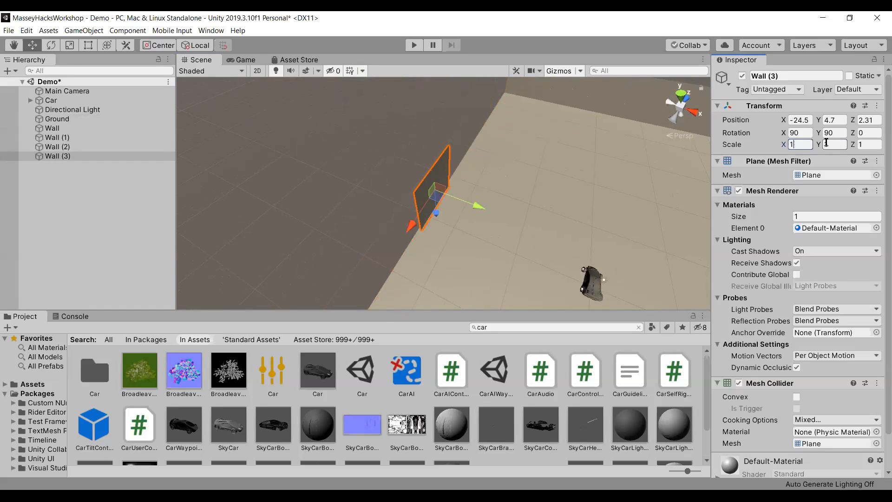
{"action": "right_click_drag", "start_coordinate": [557, 174], "coordinate": [363, 172]}
{"action": "left_click_drag", "start_coordinate": [550, 202], "coordinate": [539, 202]}
- Duplicate Wall (3), set the copy's Y rotation to 270 and move it to the opposite long edge, at about X 24.5
{"action": "right_click_drag", "start_coordinate": [375, 225], "coordinate": [436, 210]}
{"action": "left_click", "coordinate": [107, 156]}
{"action": "key", "text": "ctrl+d"}
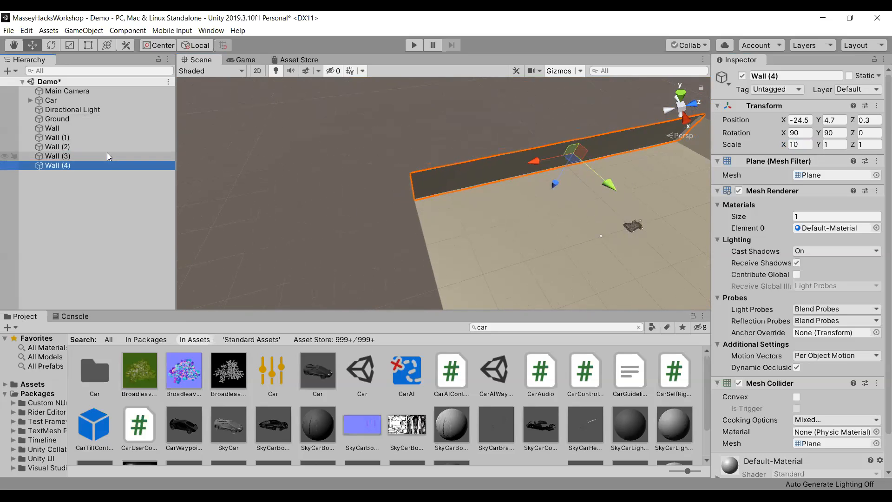
{"action": "left_click", "coordinate": [829, 132]}
{"action": "type", "text": "270"}
{"action": "right_click_drag", "start_coordinate": [593, 135], "coordinate": [481, 129]}
{"action": "left_click_drag", "start_coordinate": [477, 140], "coordinate": [486, 217]}
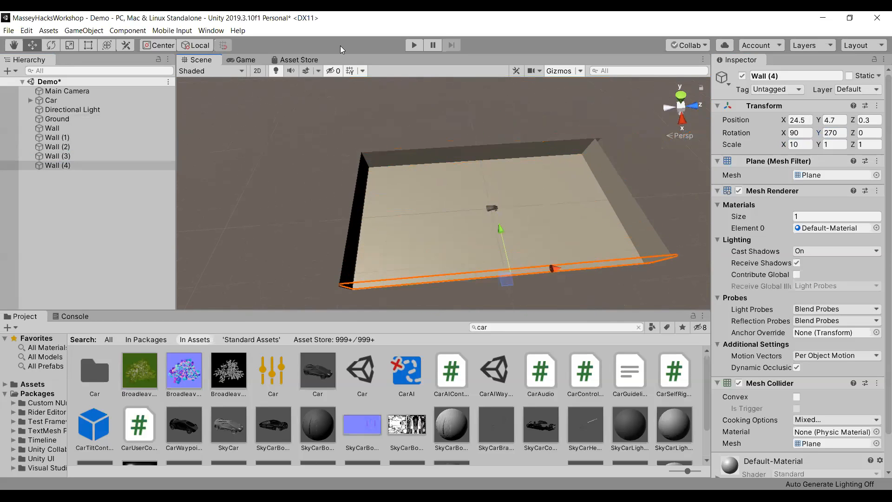
- Run the scene and place the Game view side by side with the Scene view
{"action": "left_click", "coordinate": [414, 45]}
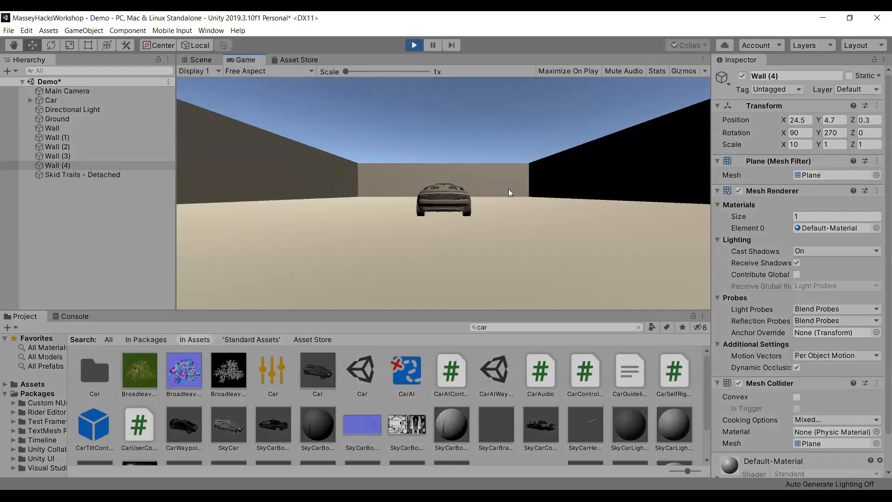
{"action": "left_click", "coordinate": [207, 58]}
{"action": "left_click_drag", "start_coordinate": [251, 60], "coordinate": [615, 184]}
{"action": "left_click", "coordinate": [485, 205]}
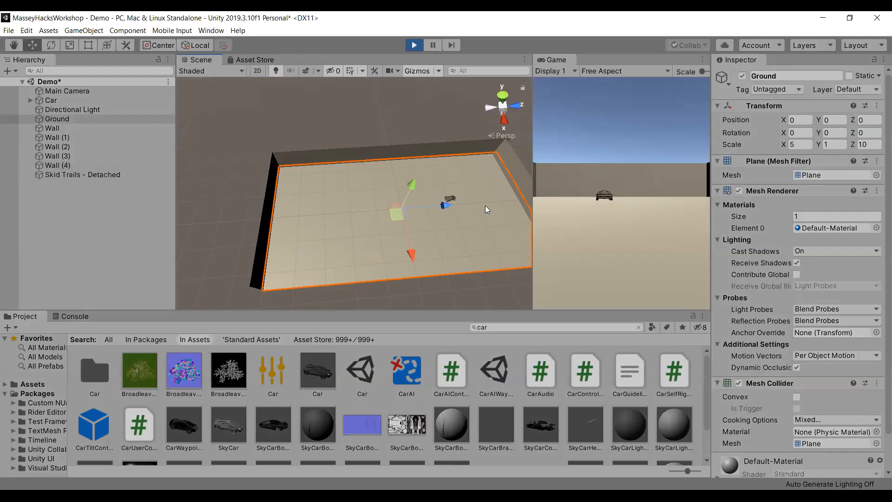
- Test-drive the car forward and steer it inside the walled ground, ending Play mode when done
{"action": "left_click", "coordinate": [625, 207]}
{"action": "key", "text": "w"}
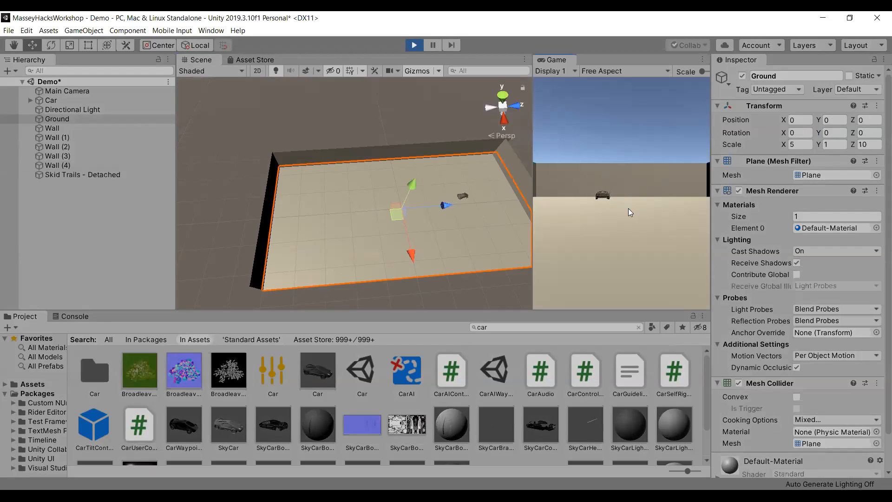
{"action": "key", "text": "a"}
{"action": "left_click", "coordinate": [413, 45]}
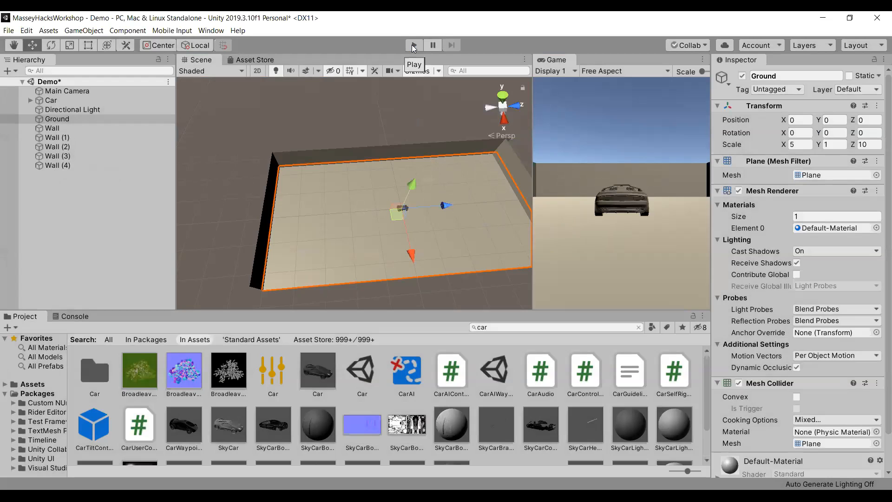
- Enlarge the Game view and create an empty child object under the Car
{"action": "left_click_drag", "start_coordinate": [532, 216], "coordinate": [359, 222]}
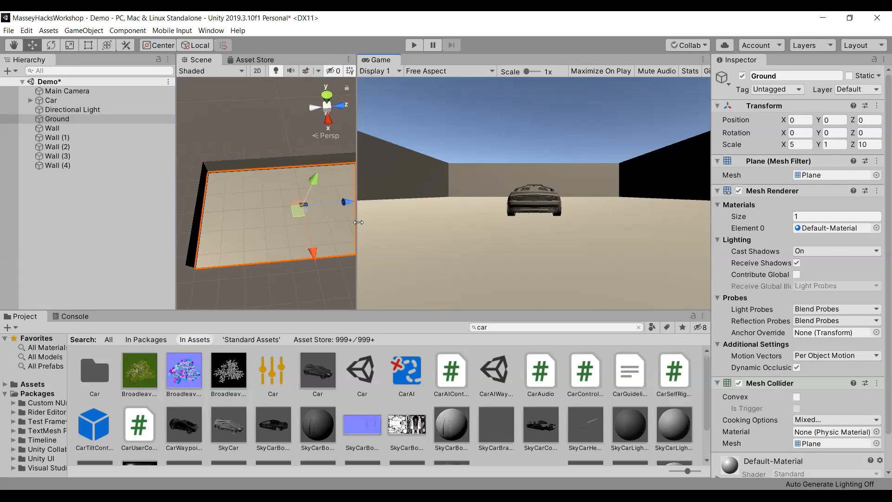
{"action": "left_click", "coordinate": [31, 101]}
{"action": "left_click", "coordinate": [30, 100]}
{"action": "left_click", "coordinate": [31, 100]}
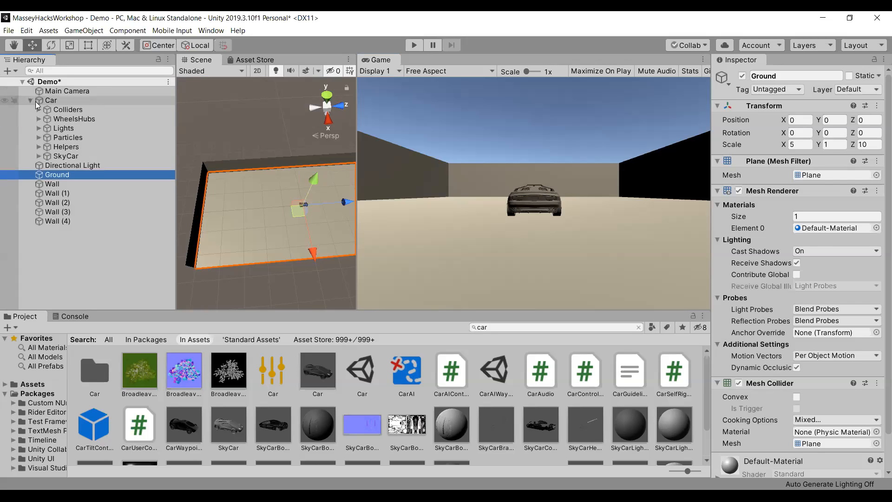
{"action": "left_click", "coordinate": [56, 101]}
{"action": "right_click", "coordinate": [55, 100]}
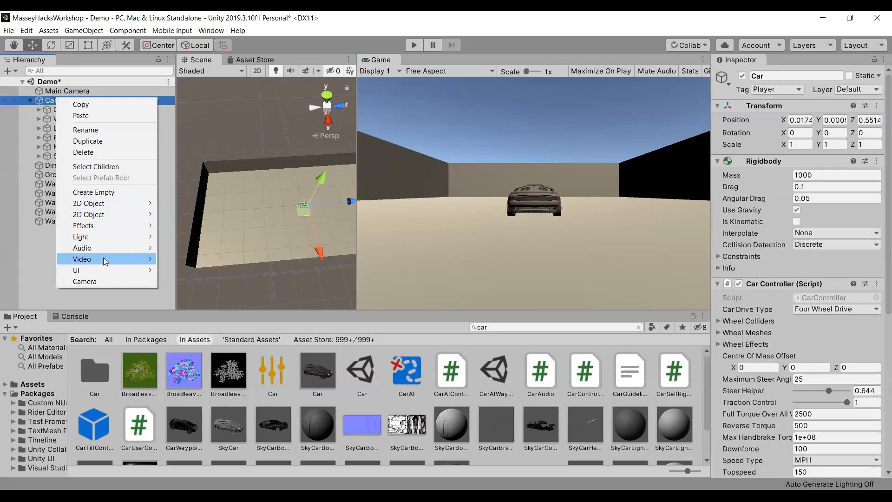
{"action": "left_click", "coordinate": [102, 195]}
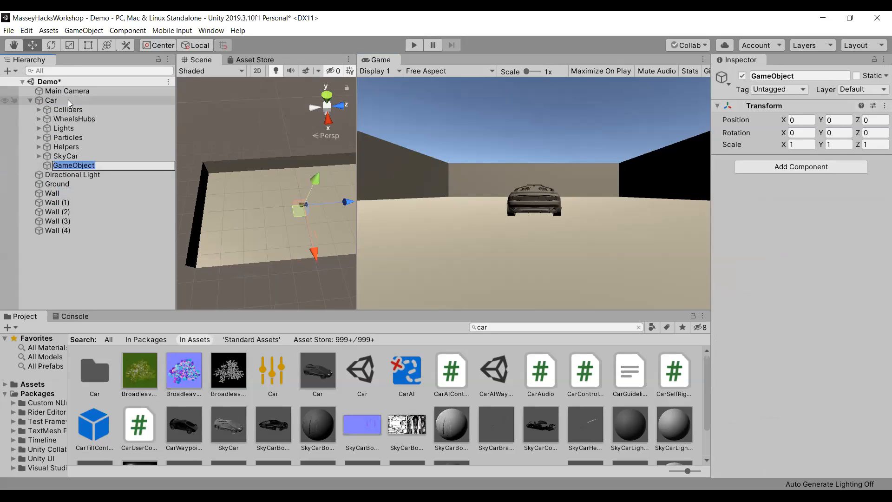
- Rename the Car's empty child object to CarCameraRig
{"action": "left_click", "coordinate": [68, 176]}
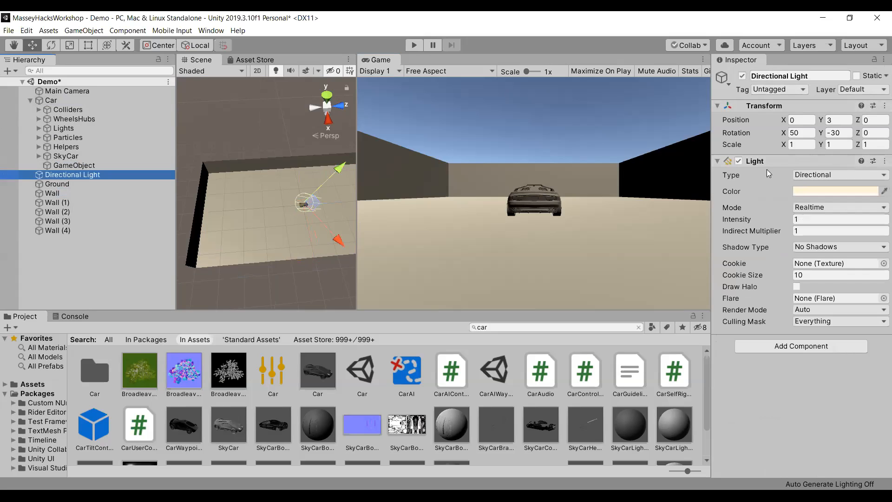
{"action": "left_click", "coordinate": [68, 92]}
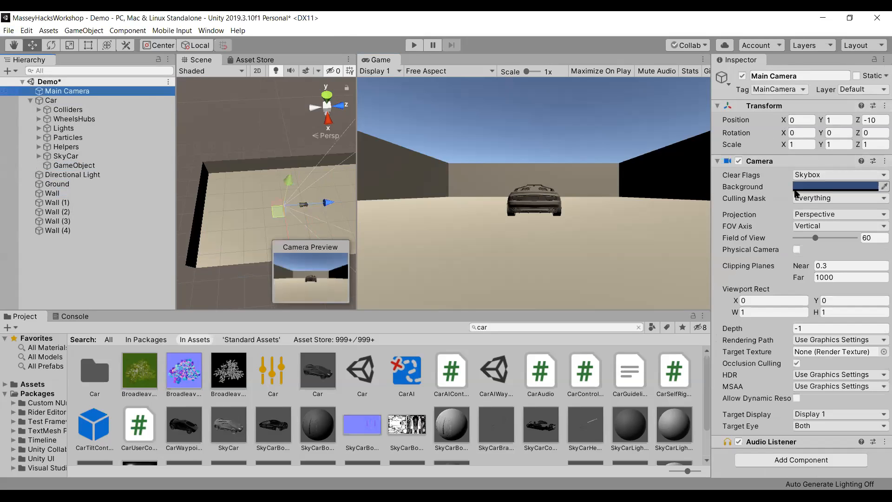
{"action": "left_click", "coordinate": [93, 168]}
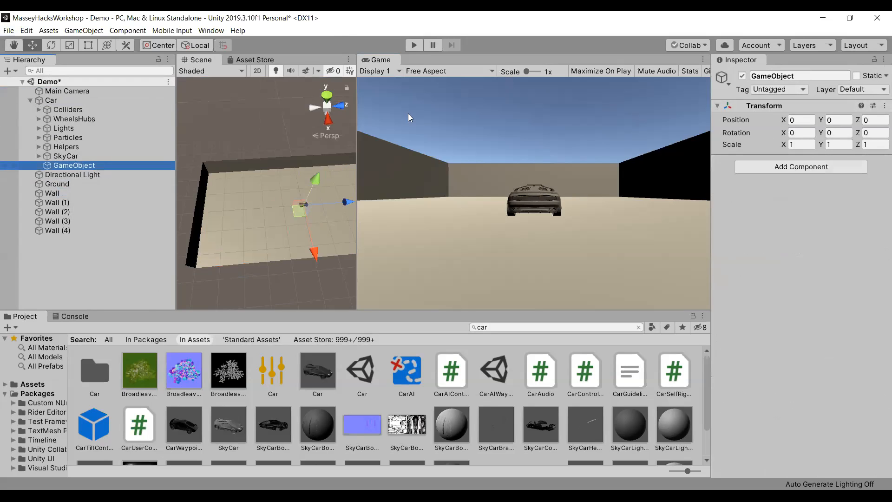
{"action": "left_click", "coordinate": [799, 72]}
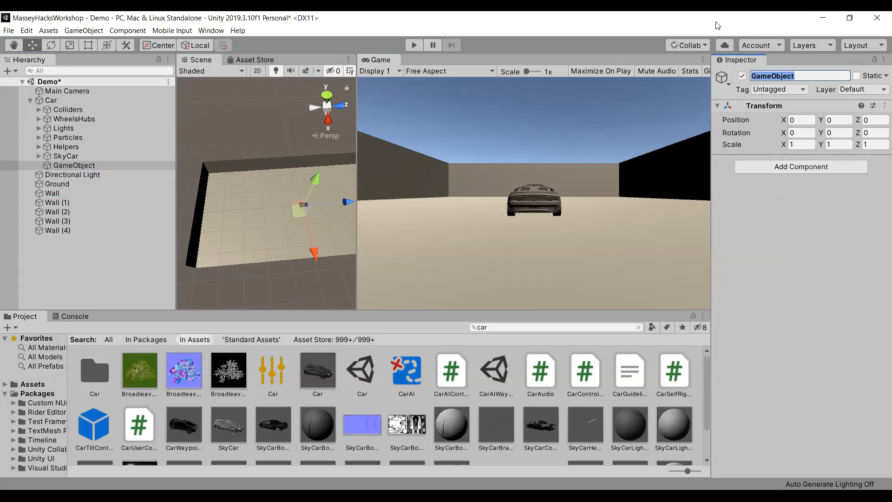
{"action": "type", "text": "CarCameraRig"}
{"action": "key", "text": "Return"}
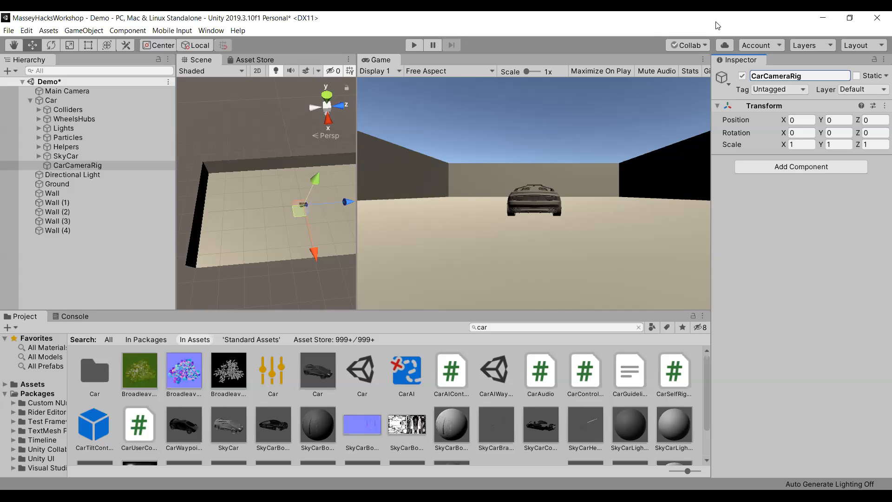
- Focus the scene view on CarCameraRig and dock the Game view back into the Scene view's tab group
{"action": "left_click", "coordinate": [129, 163]}
{"action": "double_click", "coordinate": [130, 165]}
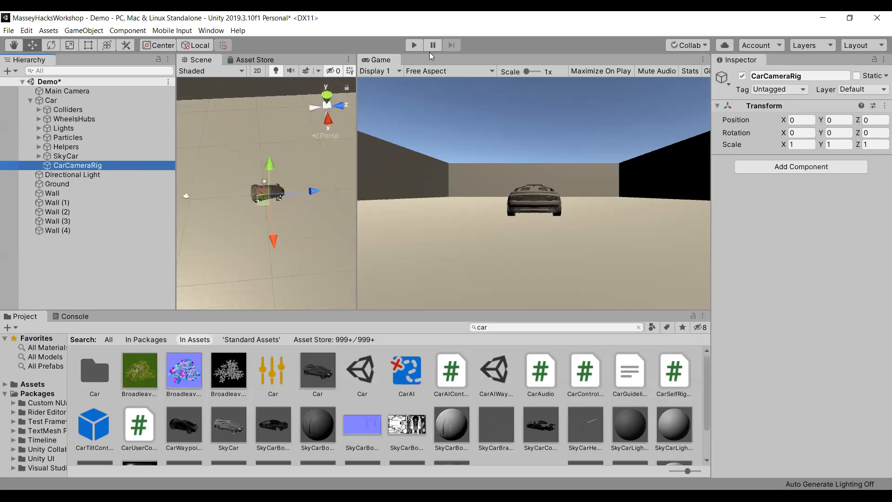
{"action": "left_click_drag", "start_coordinate": [376, 60], "coordinate": [236, 60]}
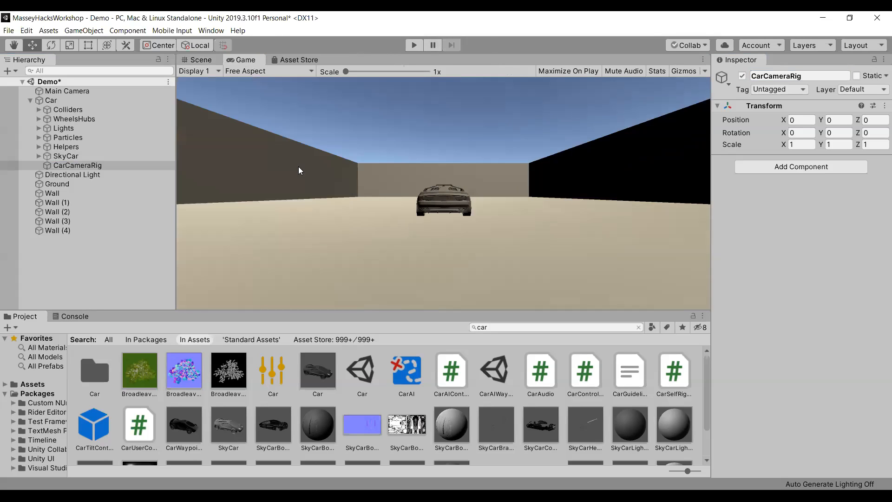
{"action": "left_click", "coordinate": [201, 60]}
- Position CarCameraRig behind and above the car, with Z at -10 and Y at 2.5
{"action": "right_click_drag", "start_coordinate": [424, 125], "coordinate": [350, 78]}
{"action": "key", "text": "d"}
{"action": "key", "text": "w"}
{"action": "key", "text": "s"}
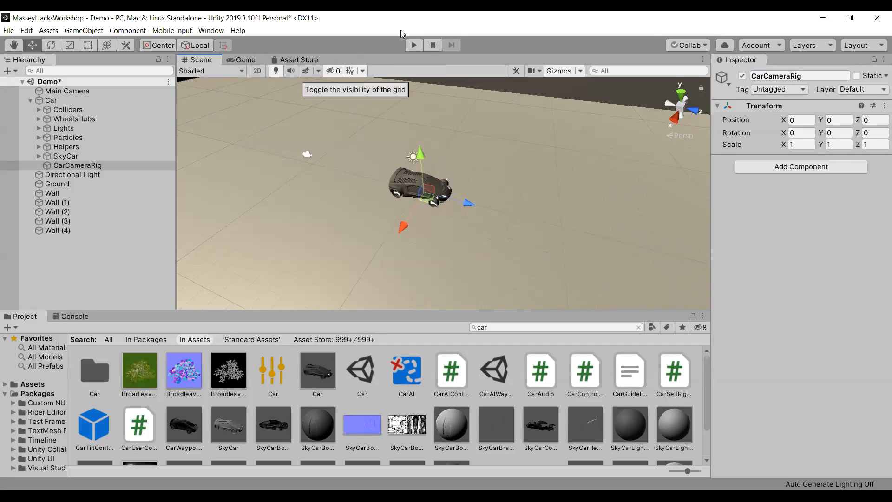
{"action": "left_click", "coordinate": [877, 120]}
{"action": "double_click", "coordinate": [876, 121]}
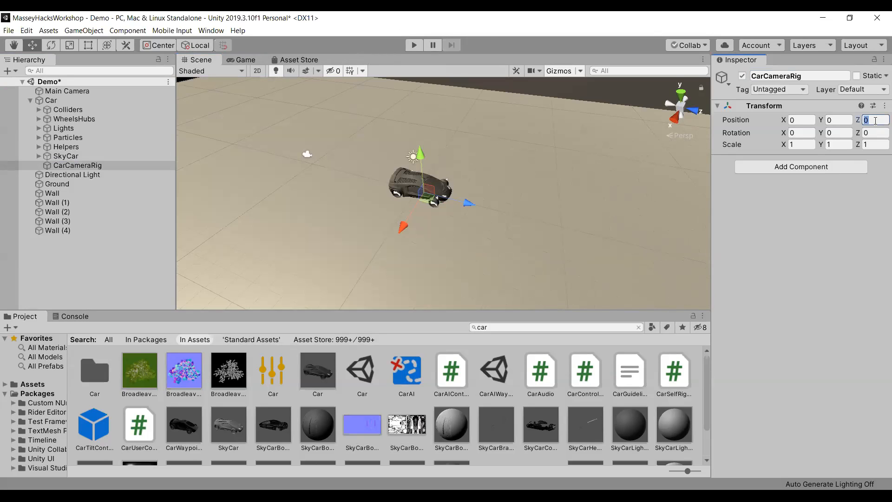
{"action": "type", "text": "-10"}
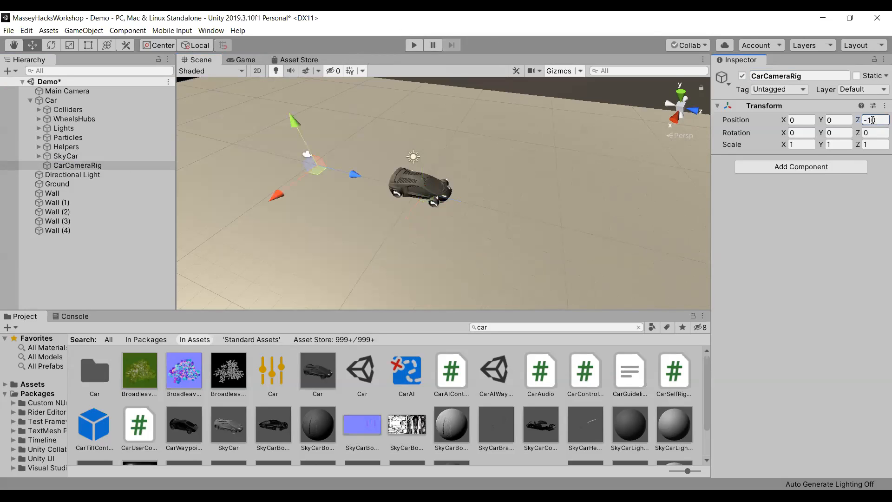
{"action": "left_click", "coordinate": [837, 119]}
{"action": "type", "text": "2"}
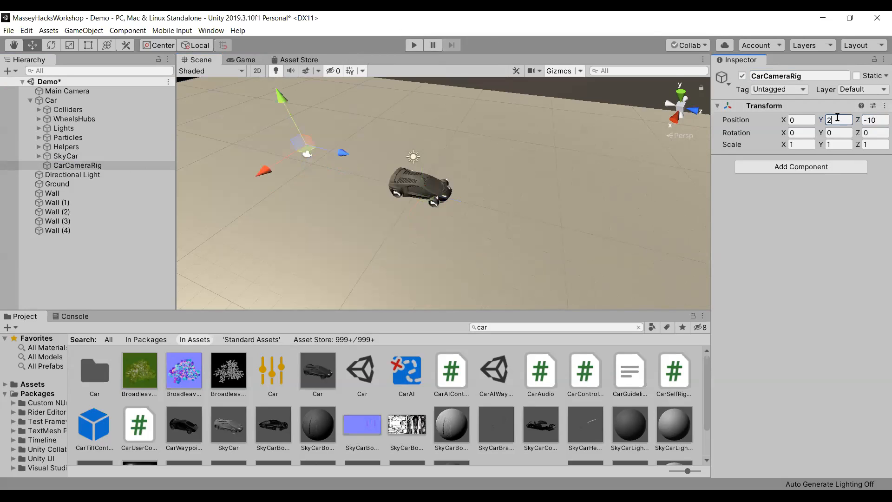
{"action": "type", "text": ".5"}
{"action": "key", "text": "Return"}
{"action": "left_click", "coordinate": [72, 163]}
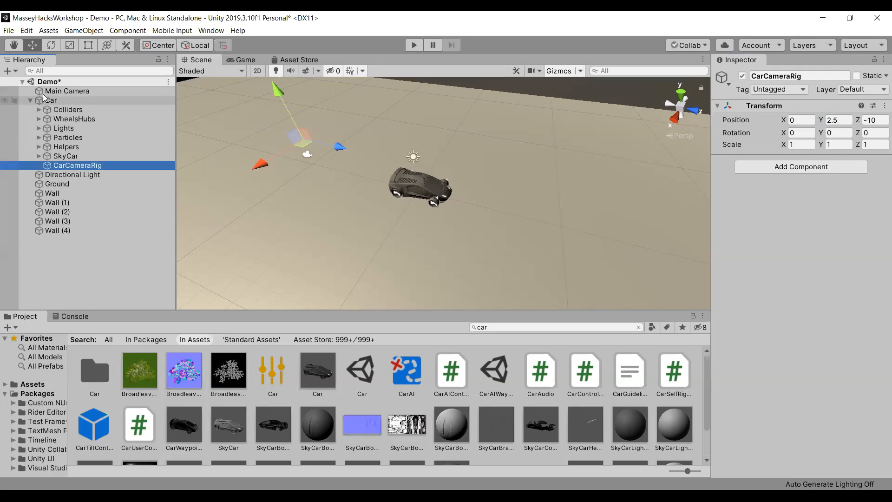
- Try making Main Camera a child of the Car and test-drive the car in Play mode
{"action": "left_click_drag", "start_coordinate": [69, 91], "coordinate": [84, 161]}
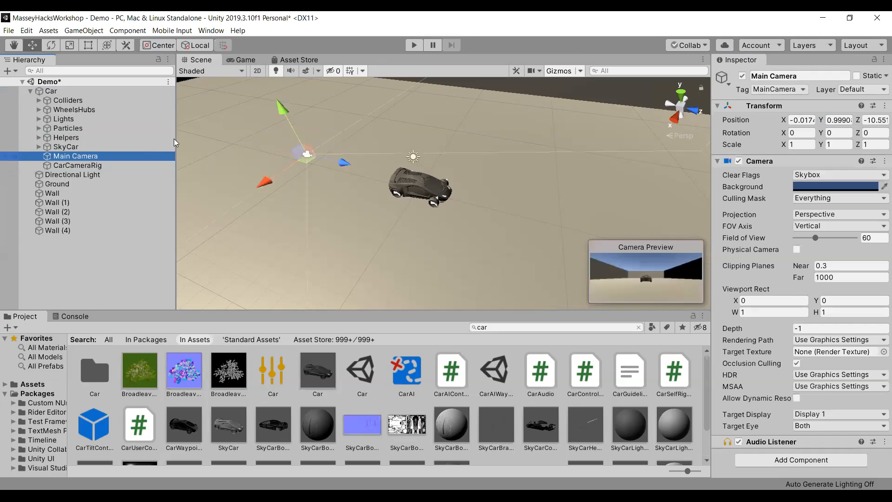
{"action": "left_click", "coordinate": [415, 47]}
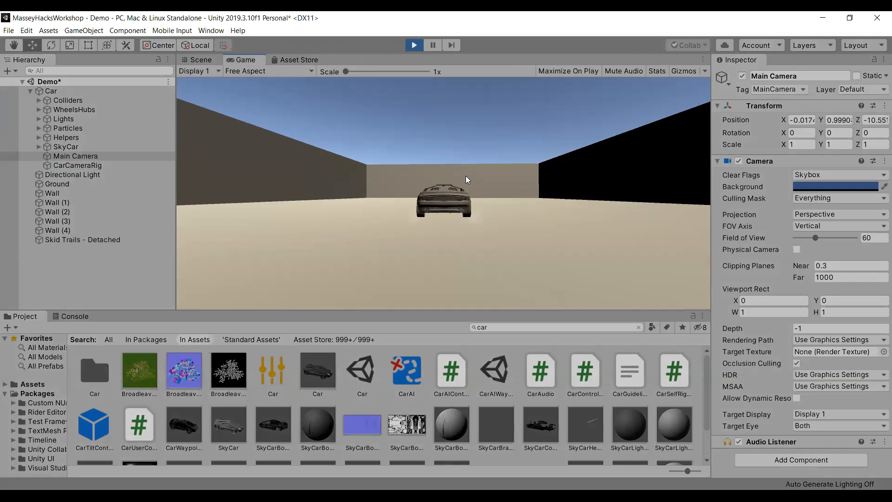
{"action": "key", "text": "w"}
{"action": "key", "text": "a"}
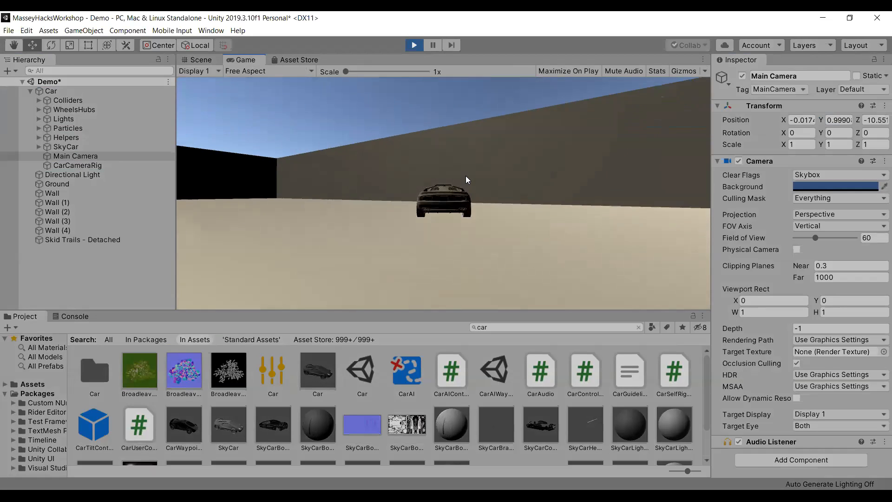
{"action": "key", "text": "d"}
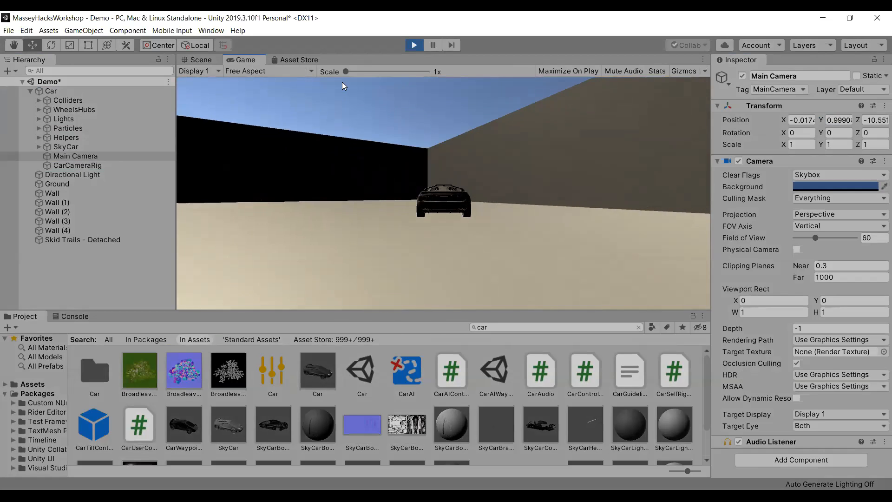
{"action": "left_click", "coordinate": [415, 45]}
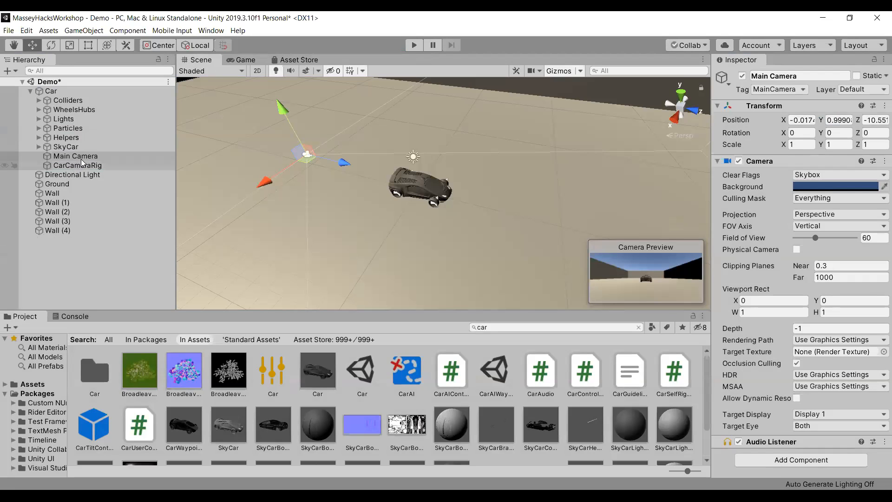
{"action": "left_click", "coordinate": [79, 164]}
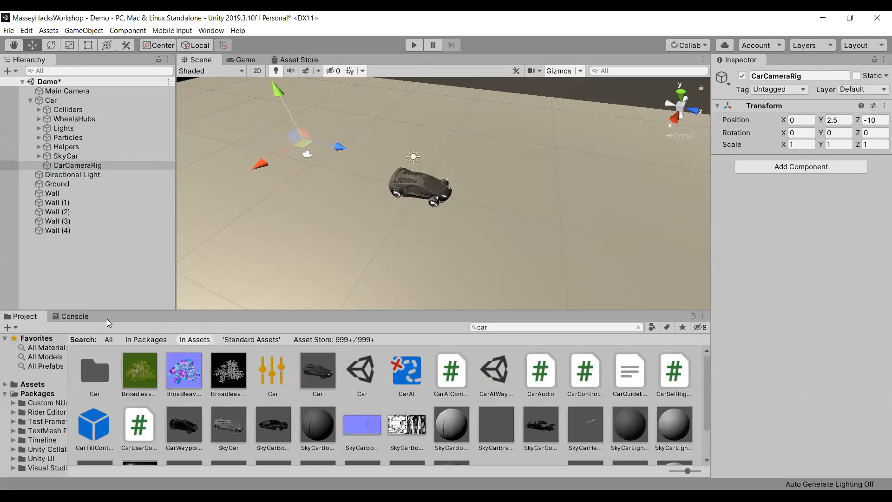
- Create a folder named Scripts in the project's Assets folder
{"action": "left_click", "coordinate": [73, 317]}
{"action": "left_click", "coordinate": [37, 320]}
{"action": "left_click", "coordinate": [41, 385]}
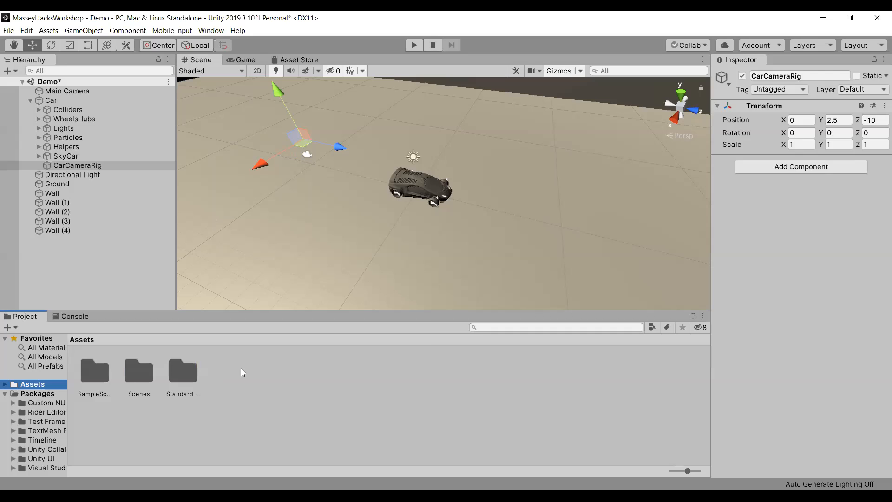
{"action": "right_click", "coordinate": [269, 367]}
{"action": "mouse_move", "coordinate": [335, 120]}
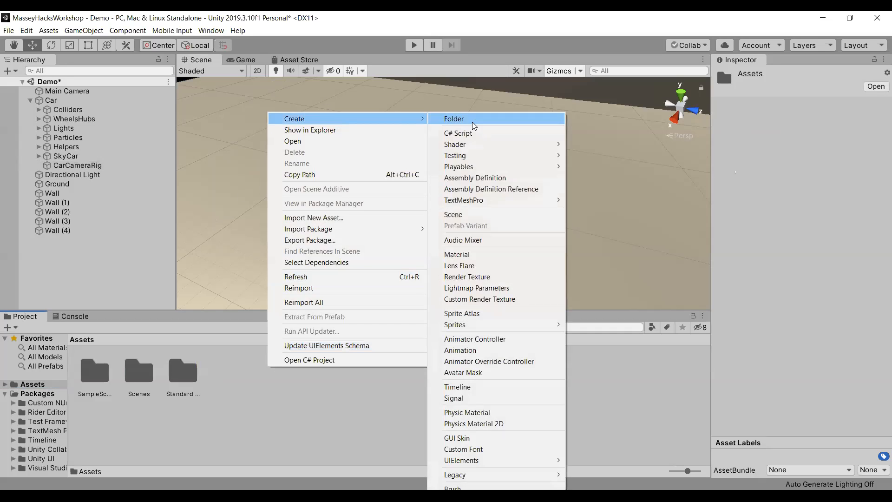
{"action": "left_click", "coordinate": [454, 119]}
{"action": "type", "text": "Scripts"}
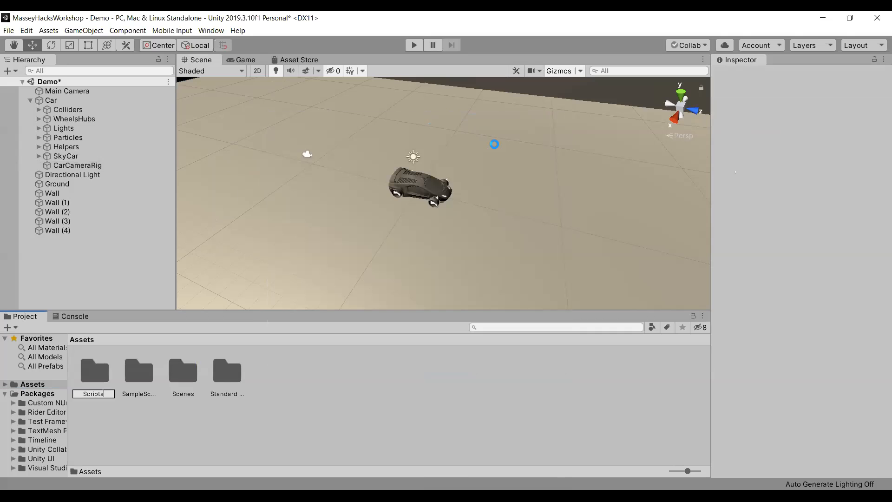
{"action": "key", "text": "Return"}
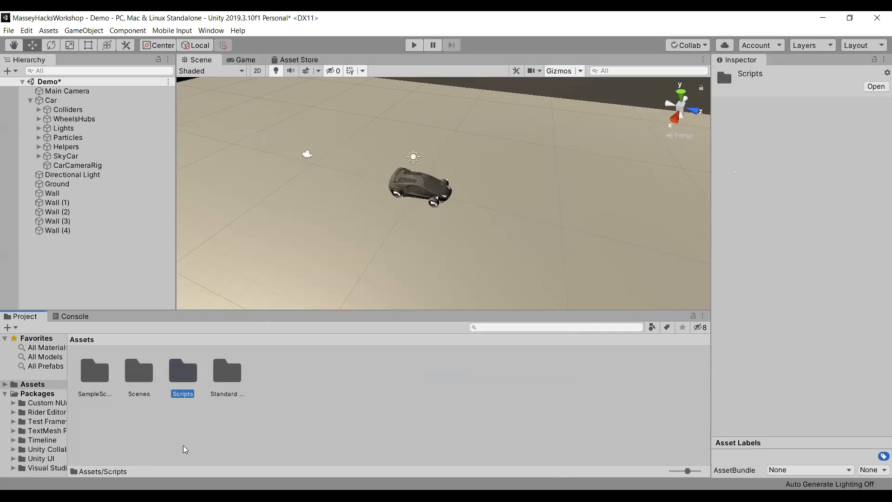
- Create a C# script named CameraController inside the Scripts folder
{"action": "double_click", "coordinate": [183, 391]}
{"action": "right_click", "coordinate": [133, 387]}
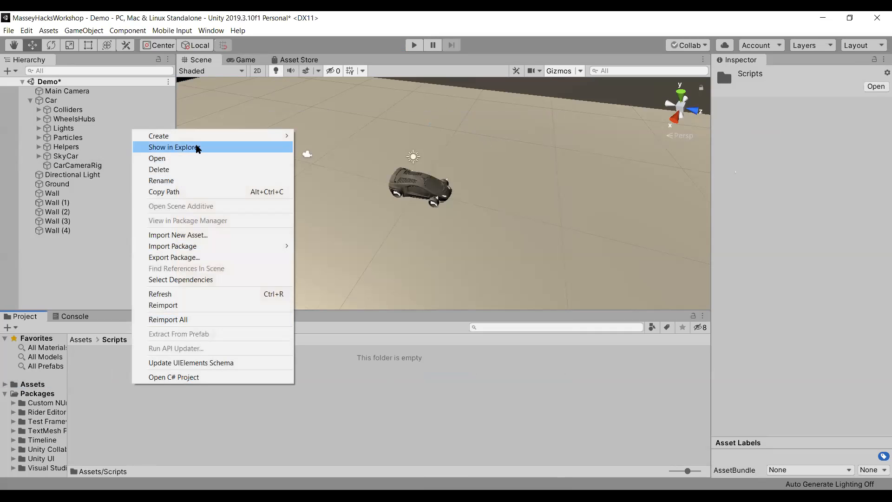
{"action": "mouse_move", "coordinate": [203, 136]}
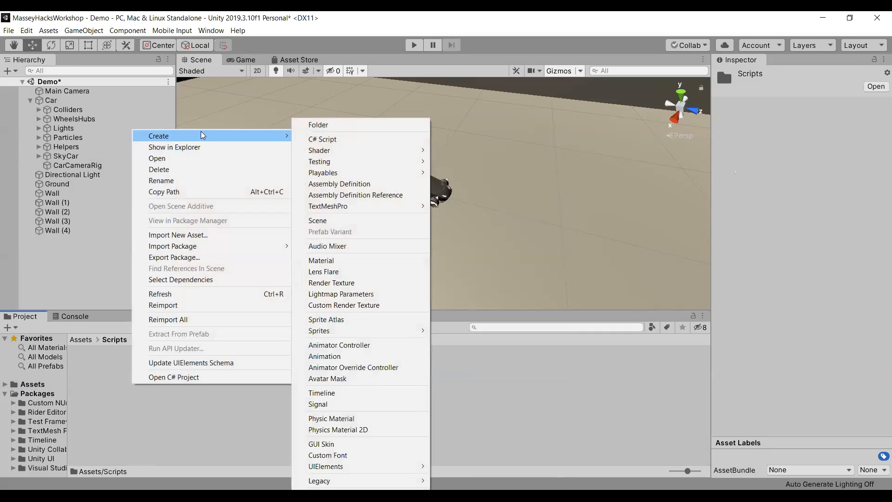
{"action": "left_click", "coordinate": [319, 139]}
{"action": "type", "text": "CameraController"}
{"action": "key", "text": "Return"}
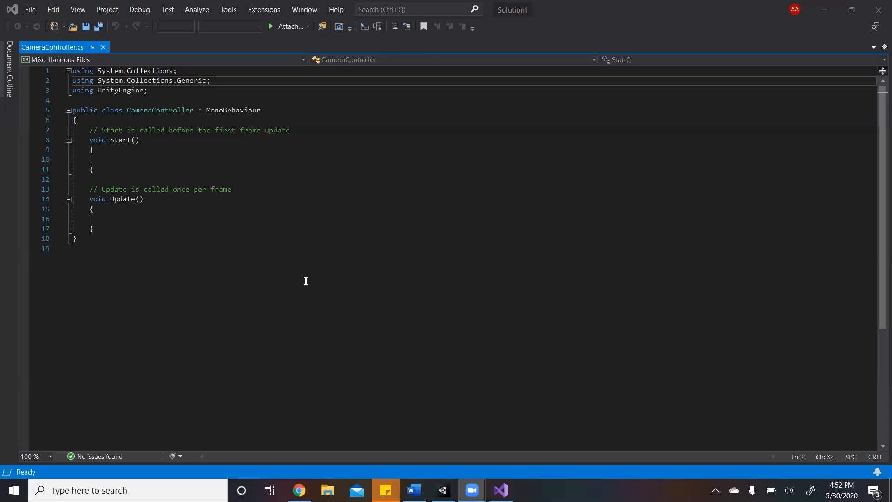
- Examine the default template code of CameraController.cs, especially the Start and Update methods
{"action": "left_click_drag", "start_coordinate": [304, 279], "coordinate": [2, 29]}
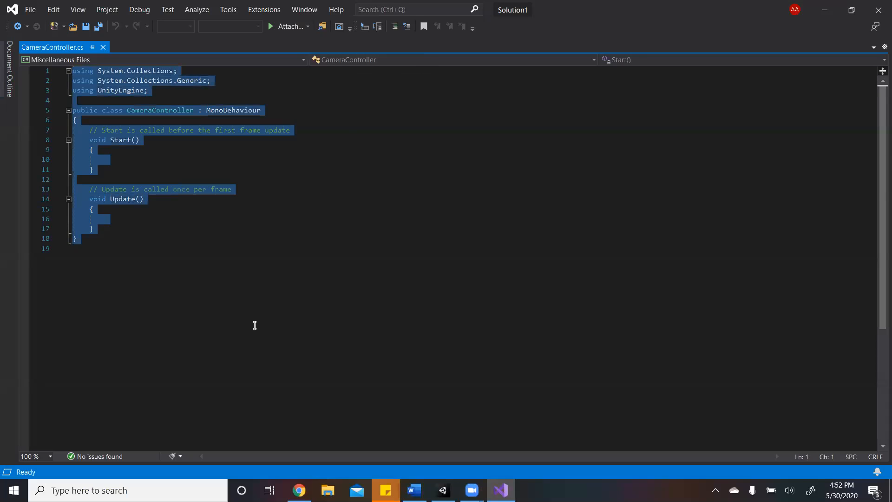
{"action": "left_click", "coordinate": [235, 267]}
{"action": "left_click", "coordinate": [162, 200]}
{"action": "left_click_drag", "start_coordinate": [125, 219], "coordinate": [93, 199]}
{"action": "left_click_drag", "start_coordinate": [93, 238], "coordinate": [46, 139]}
{"action": "left_click", "coordinate": [145, 141]}
{"action": "left_click_drag", "start_coordinate": [108, 172], "coordinate": [56, 141]}
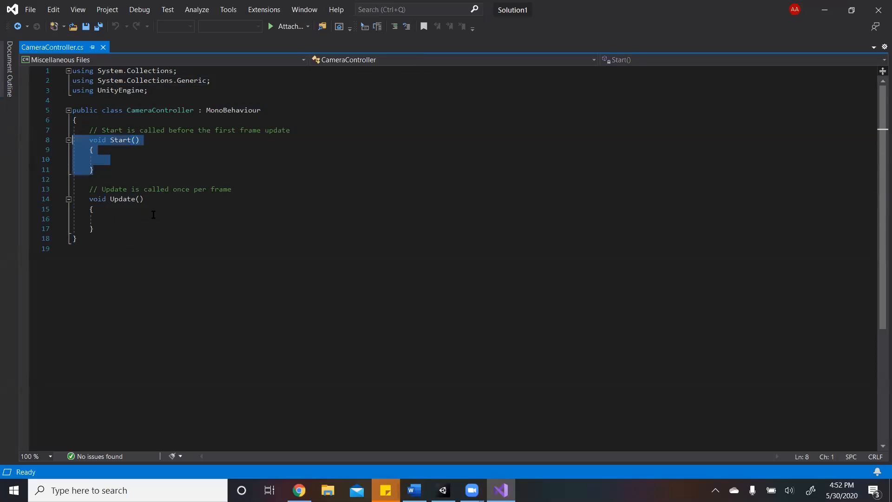
{"action": "left_click_drag", "start_coordinate": [186, 130], "coordinate": [656, 122]}
{"action": "left_click_drag", "start_coordinate": [130, 171], "coordinate": [29, 140]}
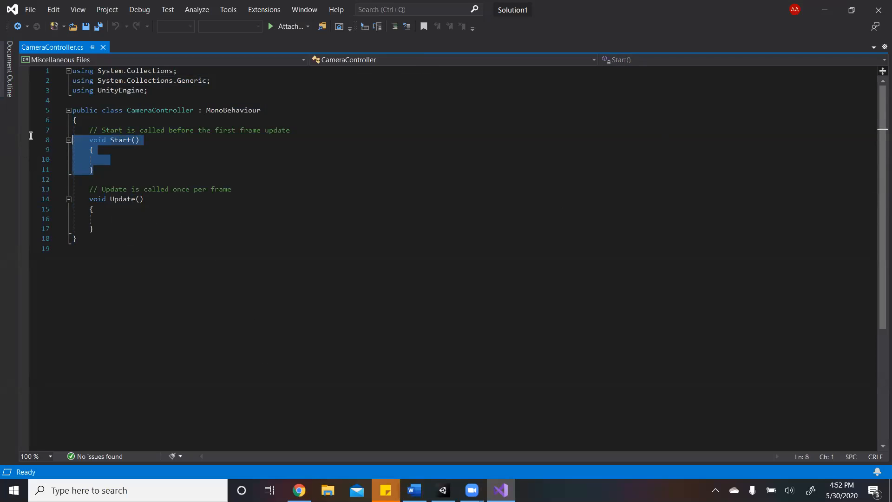
{"action": "left_click", "coordinate": [115, 208]}
{"action": "left_click", "coordinate": [116, 228]}
{"action": "left_click_drag", "start_coordinate": [96, 228], "coordinate": [53, 198]}
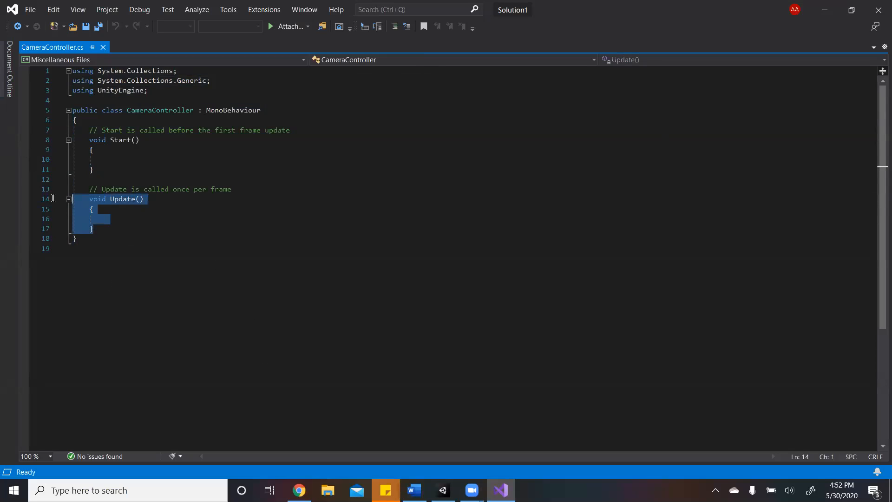
- Try out a LateUpdate entry on a new line below the Update method and remove it
{"action": "left_click", "coordinate": [139, 228]}
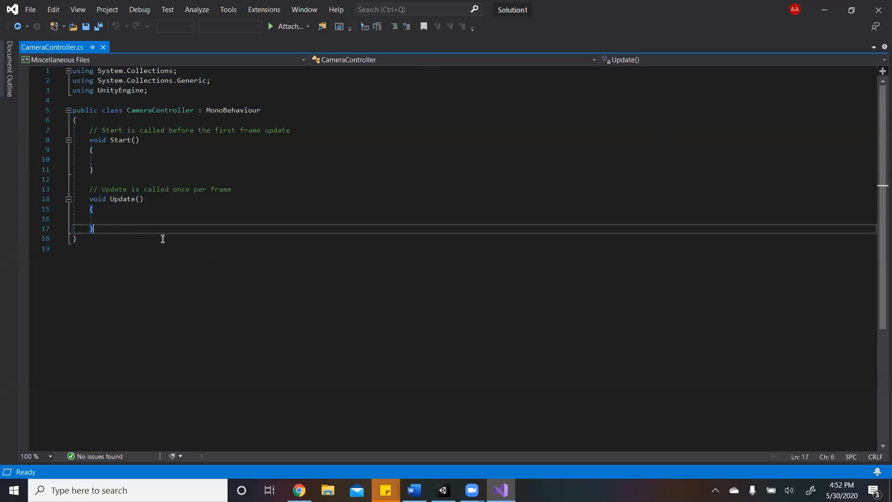
{"action": "key", "text": "Return"}
{"action": "key", "text": "Return"}
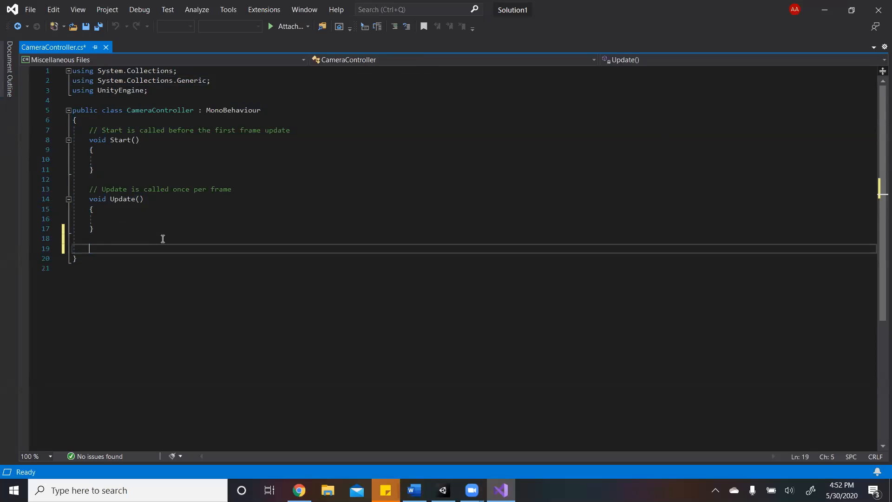
{"action": "type", "text": "LateUpdate"}
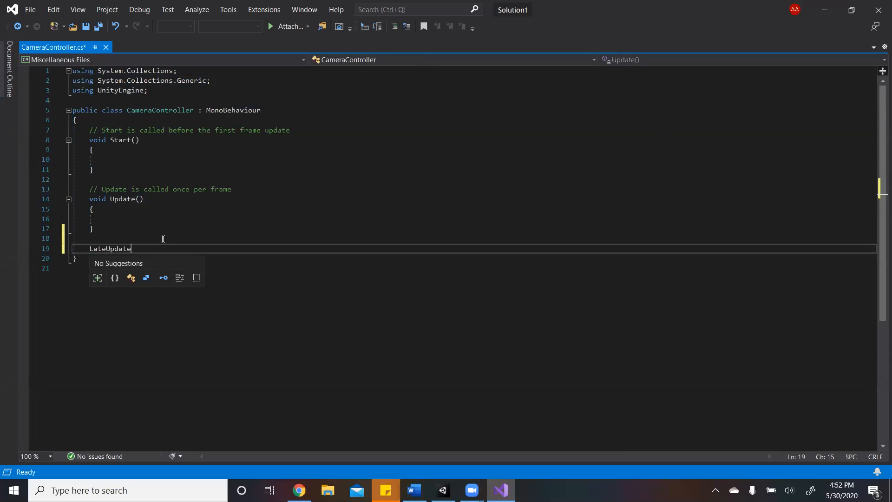
{"action": "key", "text": "BackSpace"}
{"action": "key", "text": "BackSpace"}
{"action": "key", "text": "BackSpace"}
{"action": "key", "text": "BackSpace"}
{"action": "key", "text": "BackSpace"}
{"action": "key", "text": "BackSpace"}
{"action": "key", "text": "BackSpace"}
{"action": "key", "text": "BackSpace"}
{"action": "key", "text": "BackSpace"}
- Try out a FixedUpdate entry below the Update method and remove it
{"action": "type", "text": "Fi"}
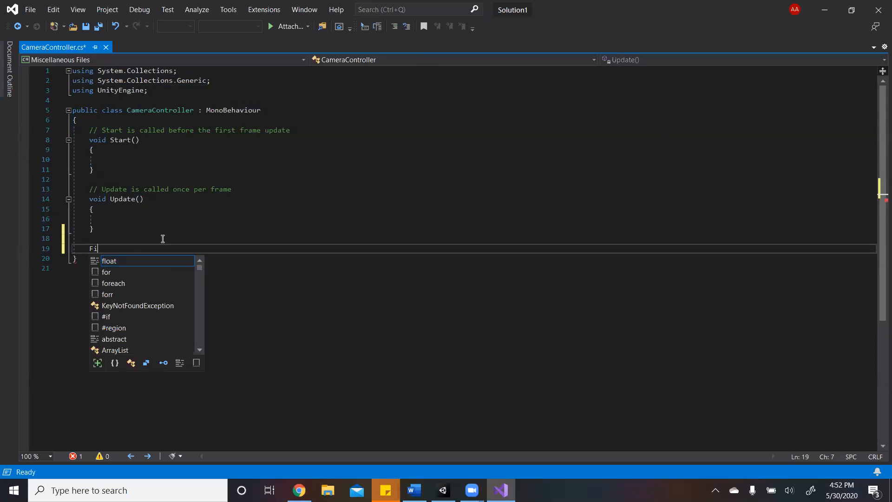
{"action": "type", "text": "xedUpdate"}
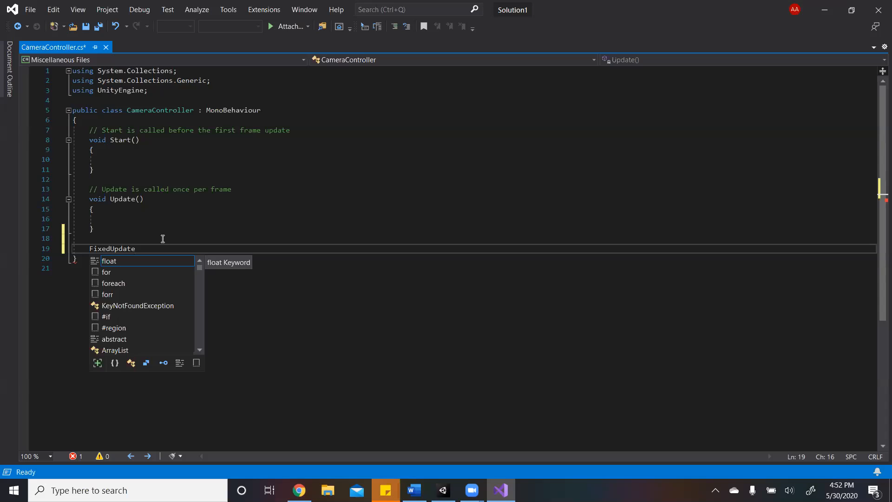
{"action": "key", "text": "BackSpace"}
{"action": "key", "text": "BackSpace"}
{"action": "key", "text": "BackSpace"}
{"action": "key", "text": "BackSpace"}
{"action": "key", "text": "BackSpace"}
{"action": "key", "text": "BackSpace"}
{"action": "key", "text": "BackSpace"}
{"action": "key", "text": "BackSpace"}
{"action": "key", "text": "BackSpace"}
{"action": "key", "text": "BackSpace"}
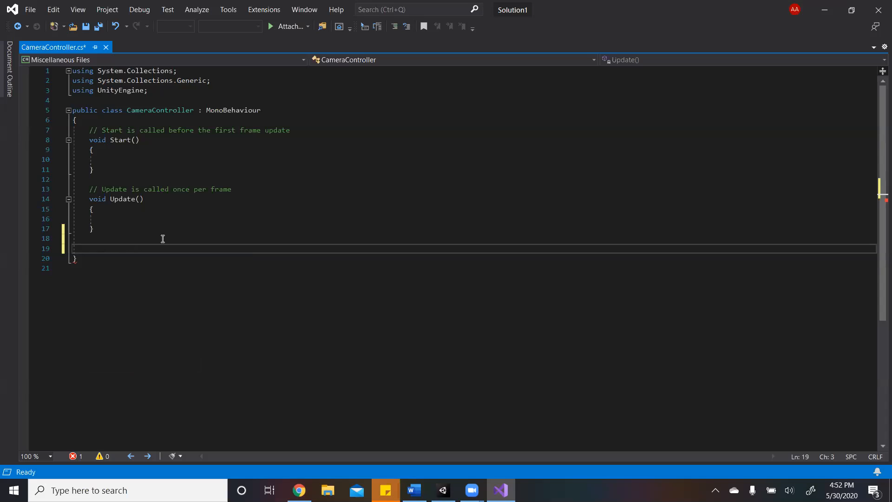
{"action": "left_click", "coordinate": [129, 169]}
{"action": "left_click", "coordinate": [113, 149]}
{"action": "left_click", "coordinate": [116, 157]}
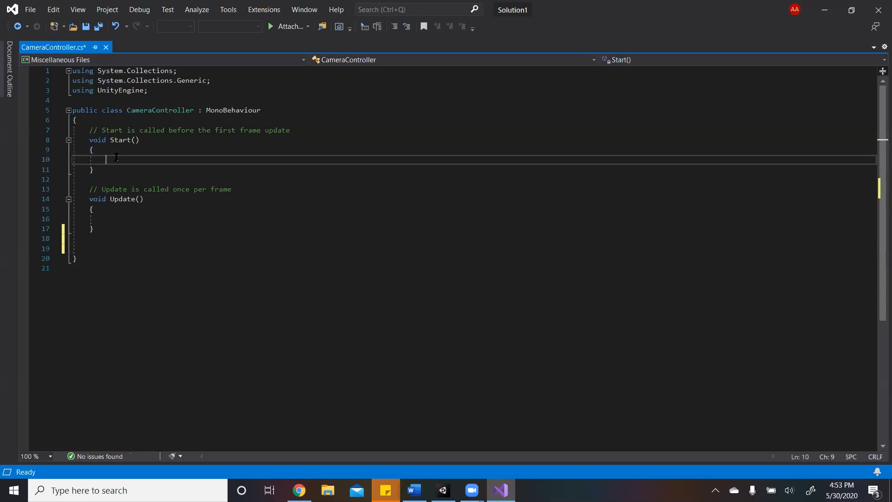
- Declare public GameObject variables carCameraRig and car on one line at the start of the CameraController class
{"action": "left_click", "coordinate": [156, 122]}
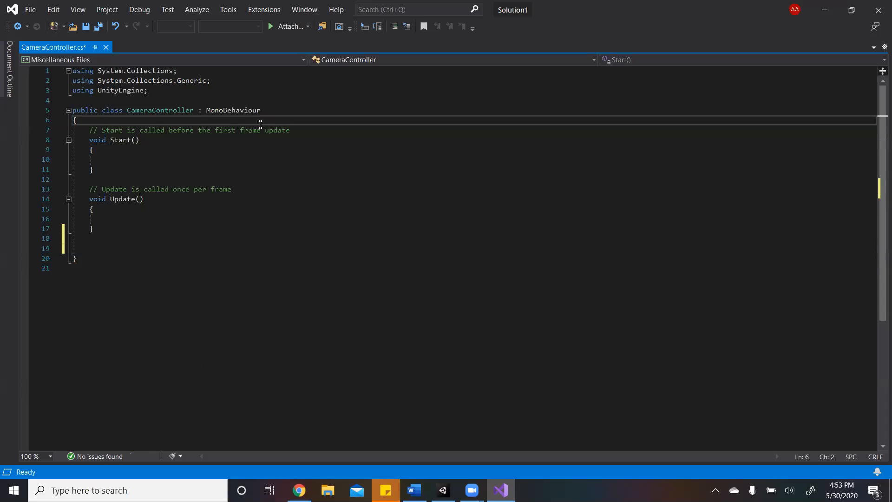
{"action": "key", "text": "Return"}
{"action": "type", "text": "pub"}
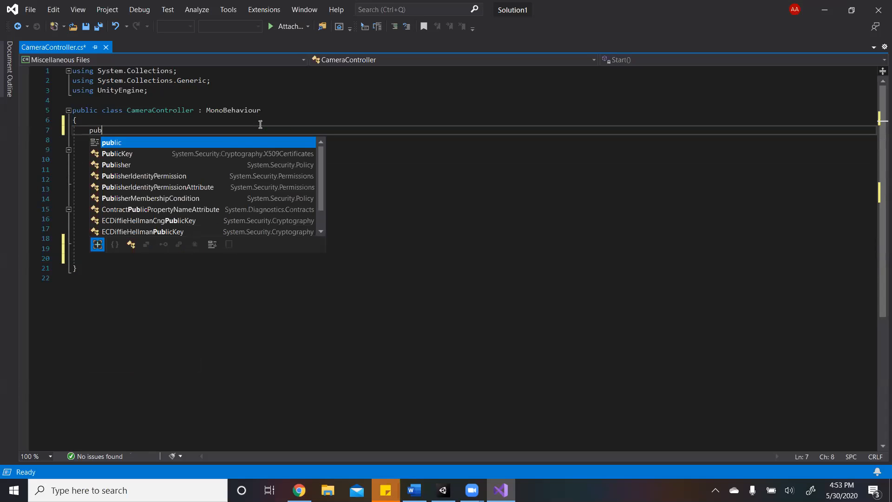
{"action": "type", "text": "lic Ga"}
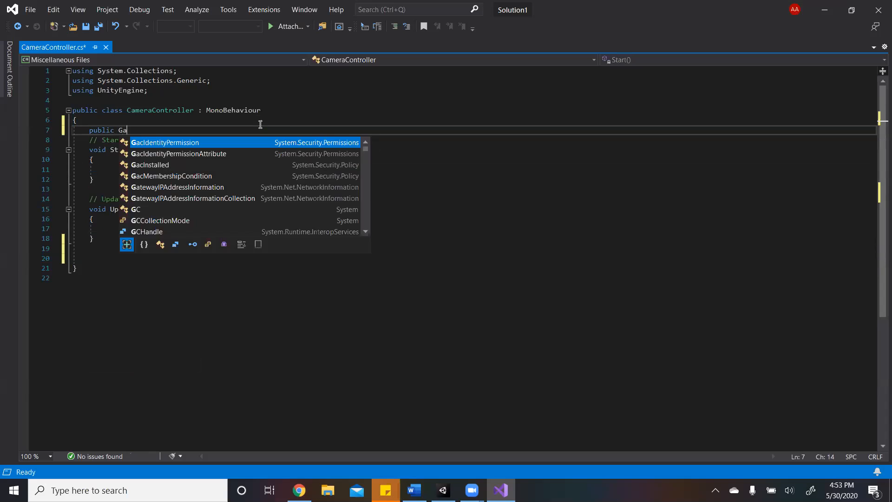
{"action": "type", "text": "meObject "}
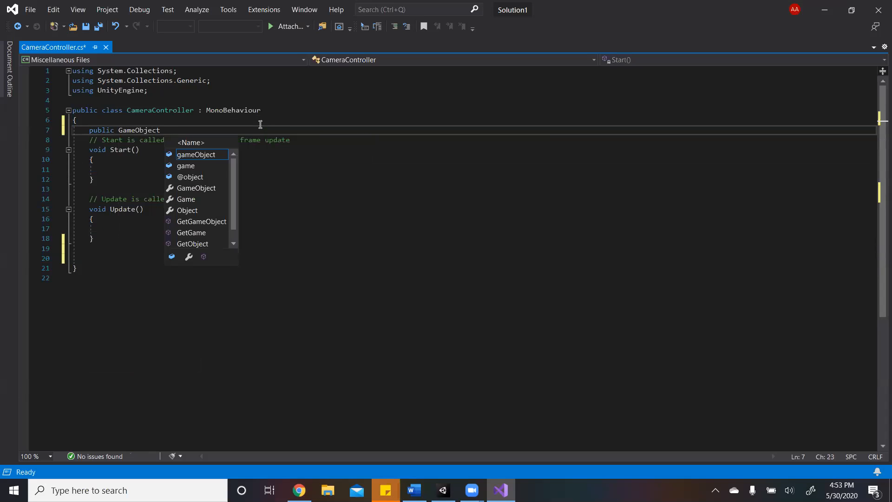
{"action": "type", "text": "carCamera"}
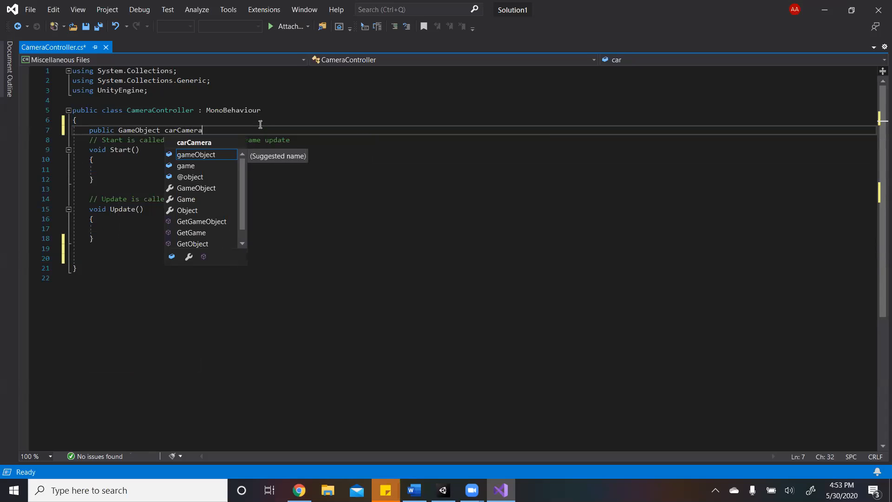
{"action": "type", "text": "Rig;"}
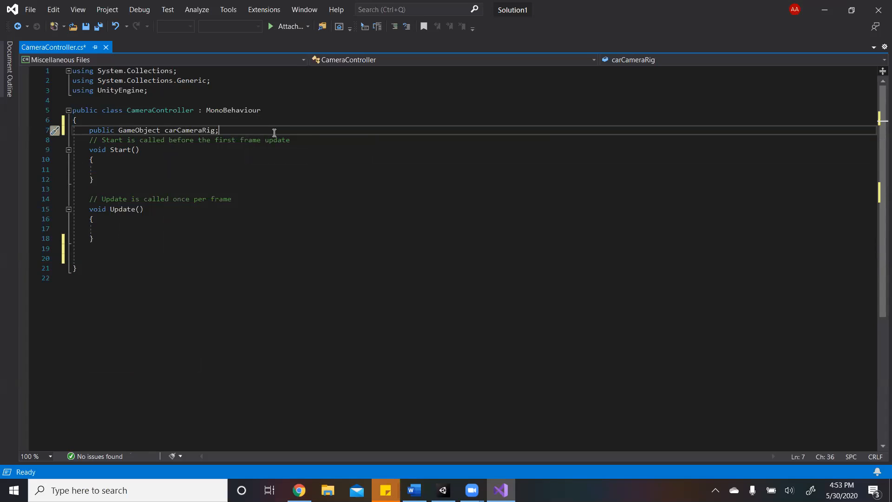
{"action": "key", "text": "Left"}
{"action": "type", "text": ", car"}
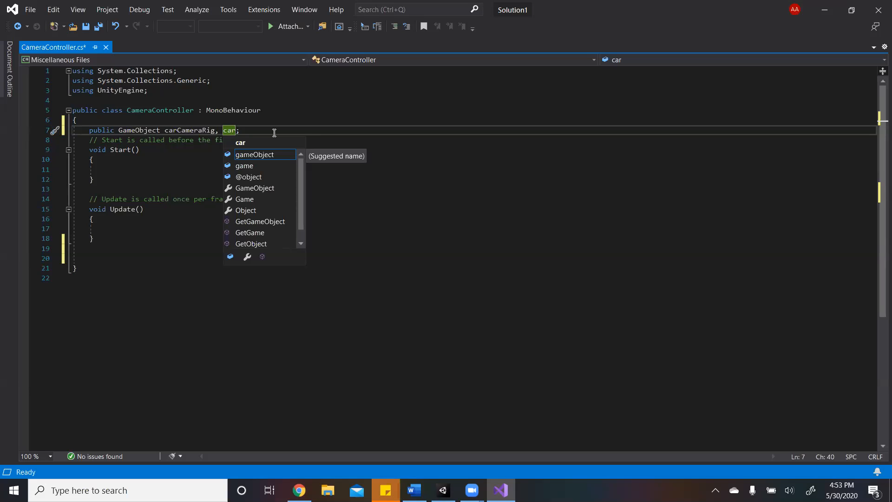
- Add an empty void method UpdateCarCam() between the Start and Update methods
{"action": "left_click", "coordinate": [371, 138]}
{"action": "left_click", "coordinate": [145, 153]}
{"action": "left_click", "coordinate": [162, 168]}
{"action": "left_click", "coordinate": [148, 182]}
{"action": "key", "text": "Return"}
{"action": "key", "text": "Return"}
{"action": "type", "text": "void Updat"}
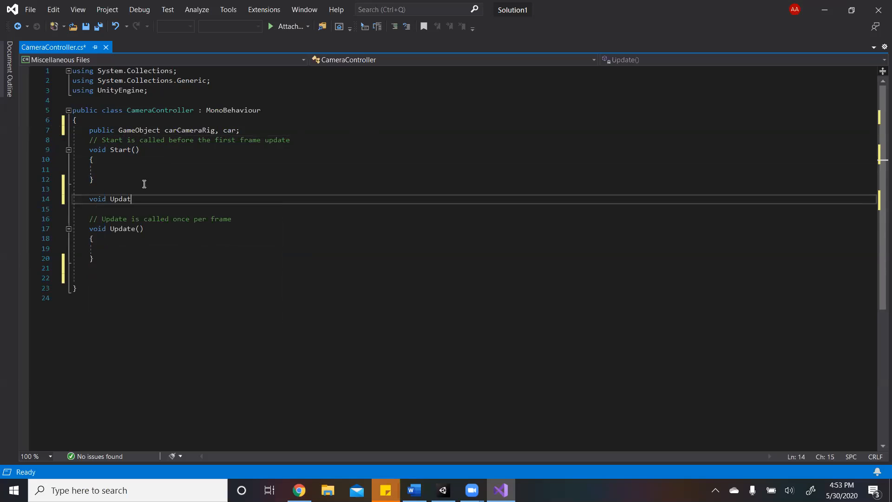
{"action": "type", "text": "eCarCam(){"}
{"action": "key", "text": "Return"}
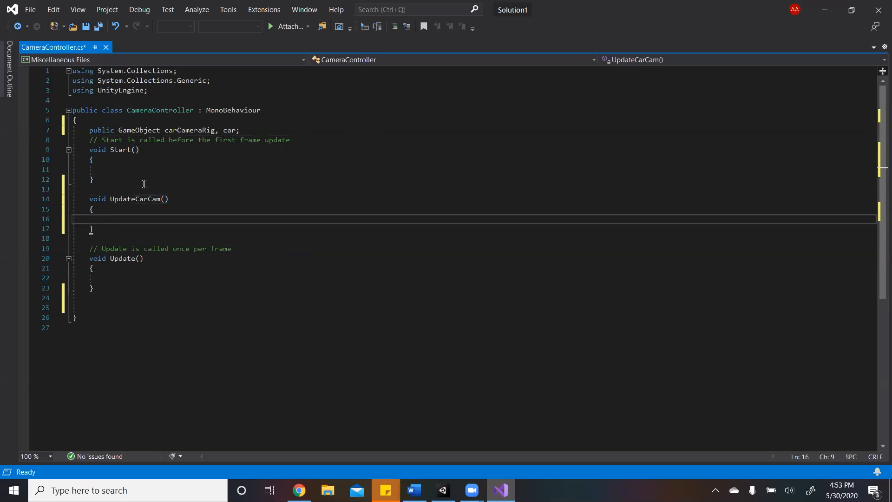
{"action": "type", "text": "transofr"}
{"action": "key", "text": "BackSpace"}
{"action": "key", "text": "BackSpace"}
{"action": "key", "text": "BackSpace"}
{"action": "key", "text": "BackSpace"}
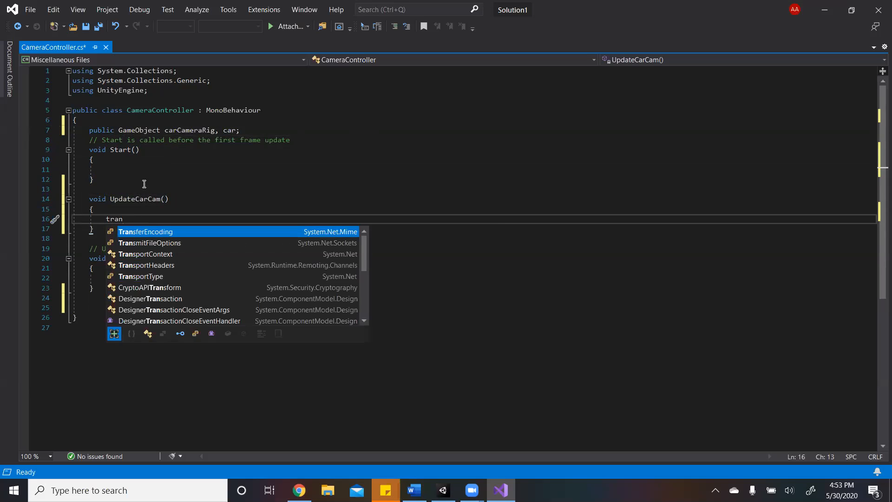
{"action": "type", "text": "sform"}
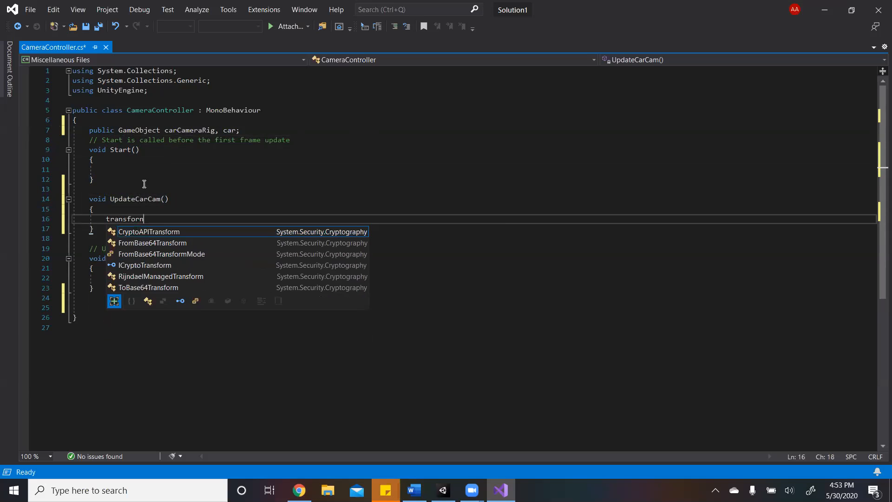
{"action": "type", "text": "."}
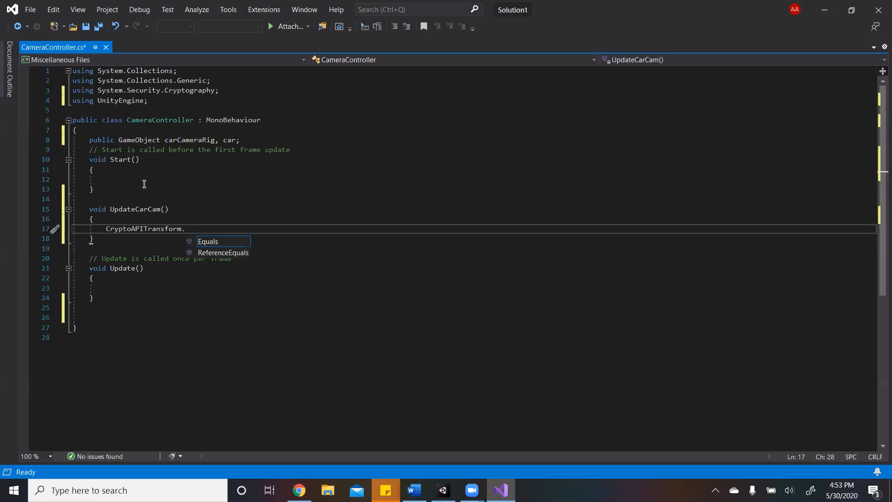
{"action": "key", "text": "BackSpace"}
{"action": "key", "text": "BackSpace"}
{"action": "key", "text": "BackSpace"}
{"action": "key", "text": "BackSpace"}
{"action": "key", "text": "BackSpace"}
{"action": "key", "text": "BackSpace"}
{"action": "key", "text": "BackSpace"}
{"action": "key", "text": "BackSpace"}
{"action": "key", "text": "BackSpace"}
{"action": "key", "text": "BackSpace"}
{"action": "key", "text": "BackSpace"}
{"action": "key", "text": "BackSpace"}
{"action": "key", "text": "BackSpace"}
{"action": "key", "text": "BackSpace"}
{"action": "key", "text": "BackSpace"}
{"action": "key", "text": "BackSpace"}
{"action": "key", "text": "BackSpace"}
{"action": "key", "text": "BackSpace"}
{"action": "key", "text": "BackSpace"}
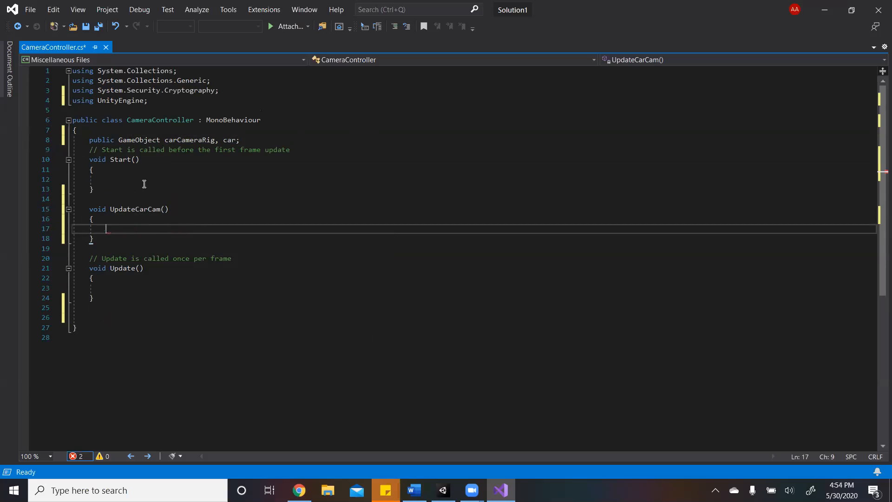
{"action": "type", "text": "transofr"}
{"action": "key", "text": "BackSpace"}
{"action": "key", "text": "BackSpace"}
{"action": "key", "text": "BackSpace"}
{"action": "type", "text": "form"}
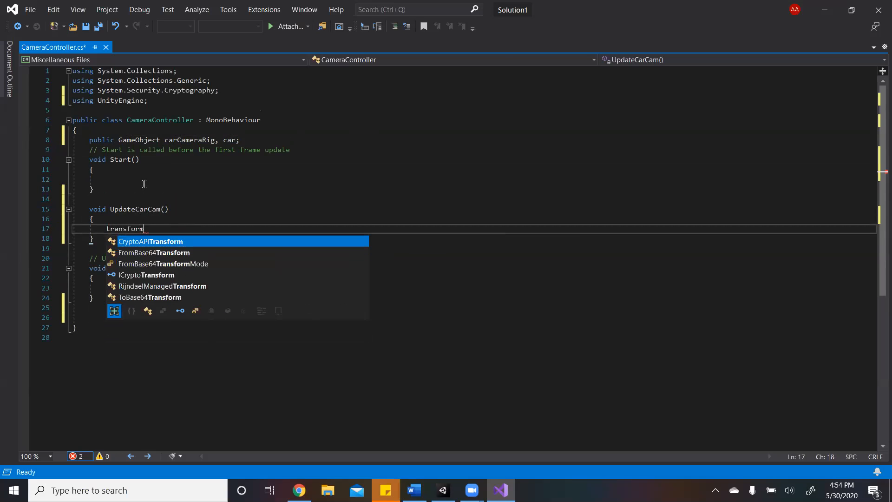
{"action": "type", "text": "m."}
{"action": "key", "text": "BackSpace"}
{"action": "key", "text": "BackSpace"}
{"action": "key", "text": "BackSpace"}
{"action": "key", "text": "BackSpace"}
{"action": "key", "text": "BackSpace"}
{"action": "key", "text": "BackSpace"}
{"action": "key", "text": "BackSpace"}
{"action": "key", "text": "BackSpace"}
{"action": "key", "text": "BackSpace"}
{"action": "key", "text": "BackSpace"}
{"action": "key", "text": "BackSpace"}
{"action": "key", "text": "BackSpace"}
{"action": "key", "text": "BackSpace"}
{"action": "key", "text": "BackSpace"}
{"action": "key", "text": "BackSpace"}
{"action": "key", "text": "BackSpace"}
{"action": "key", "text": "BackSpace"}
{"action": "key", "text": "BackSpace"}
{"action": "key", "text": "BackSpace"}
{"action": "key", "text": "BackSpace"}
{"action": "key", "text": "BackSpace"}
{"action": "key", "text": "BackSpace"}
{"action": "key", "text": "BackSpace"}
{"action": "key", "text": "BackSpace"}
- In UpdateCarCam(), add the statement transform.position = carCameraRig.transform.position; and start a new line below it
{"action": "type", "text": "transof"}
{"action": "key", "text": "BackSpace"}
{"action": "key", "text": "BackSpace"}
{"action": "type", "text": "form"}
{"action": "key", "text": "Escape"}
{"action": "type", "text": ".position"}
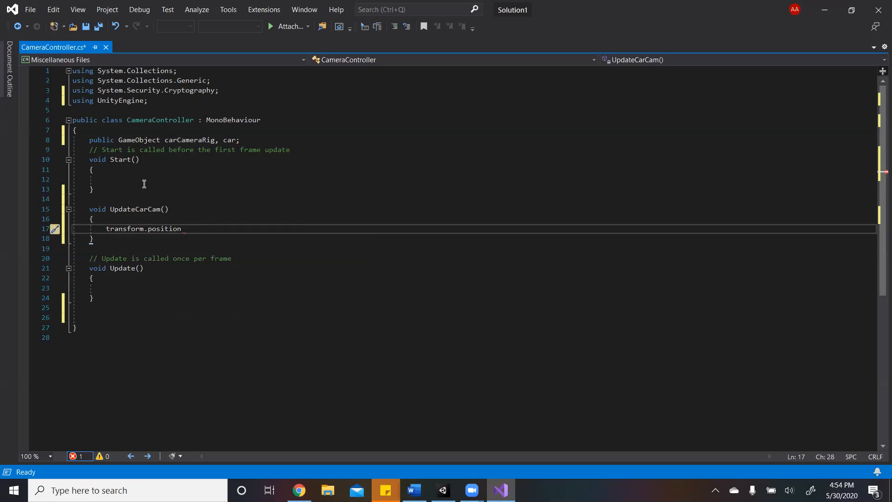
{"action": "type", "text": " = cu"}
{"action": "type", "text": "r"}
{"action": "key", "text": "BackSpace"}
{"action": "key", "text": "BackSpace"}
{"action": "key", "text": "BackSpace"}
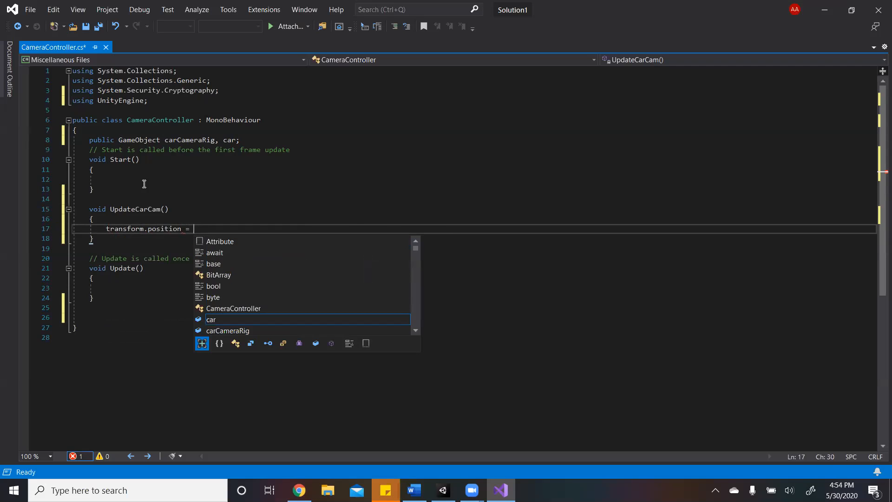
{"action": "type", "text": "carCamera"}
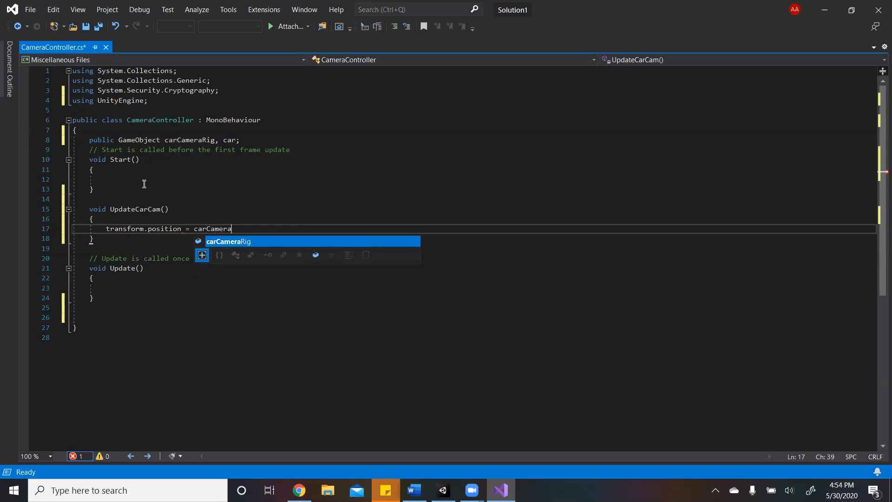
{"action": "type", "text": "Rig"}
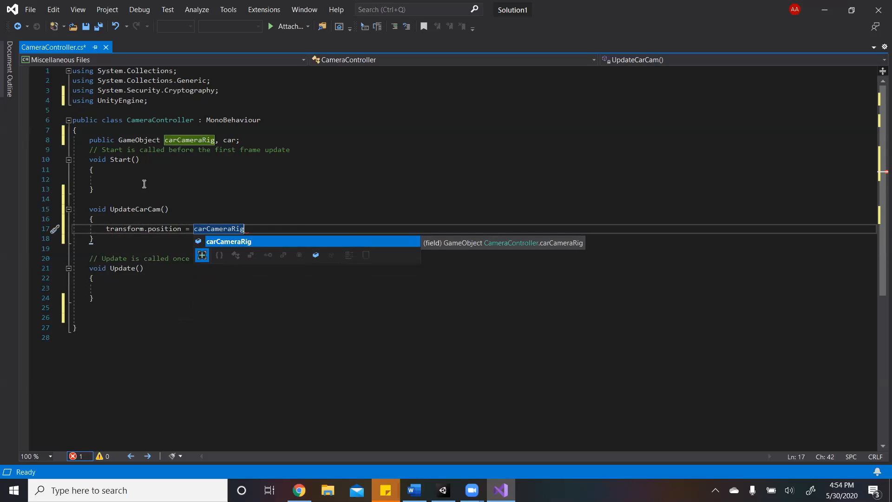
{"action": "type", "text": "."}
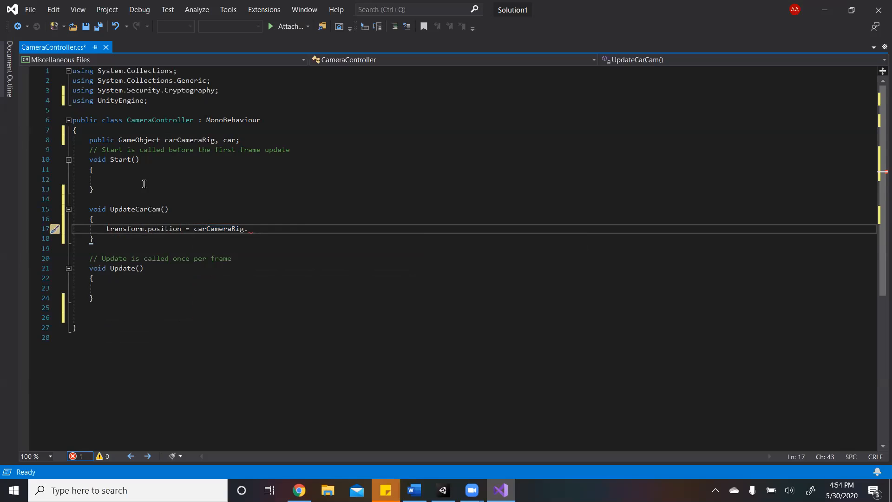
{"action": "type", "text": "transform.position;"}
{"action": "key", "text": "Return"}
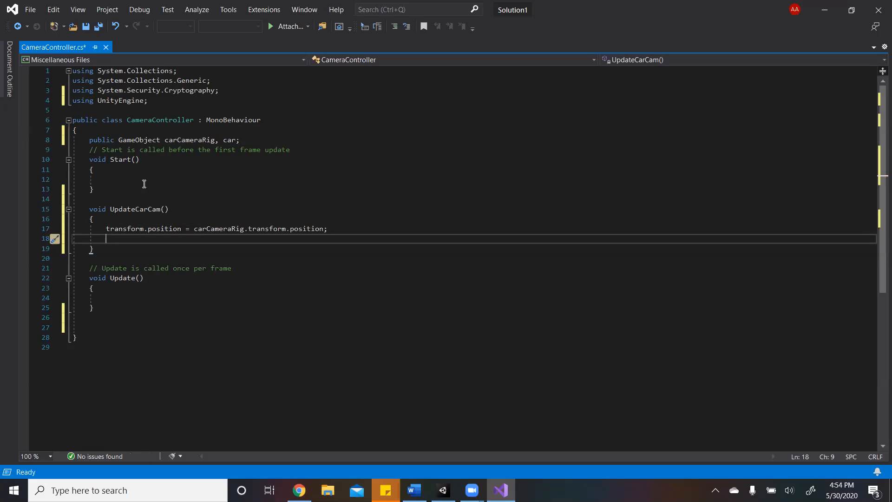
{"action": "type", "text": "tr"}
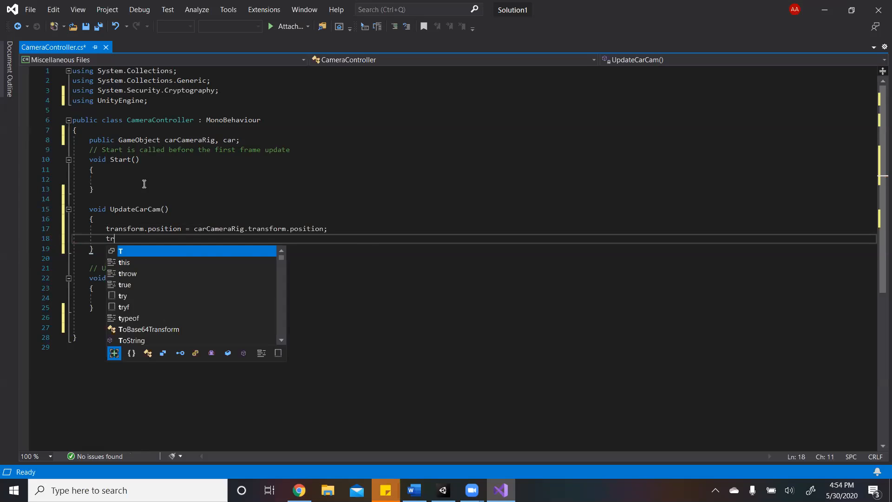
{"action": "type", "text": "ansform"}
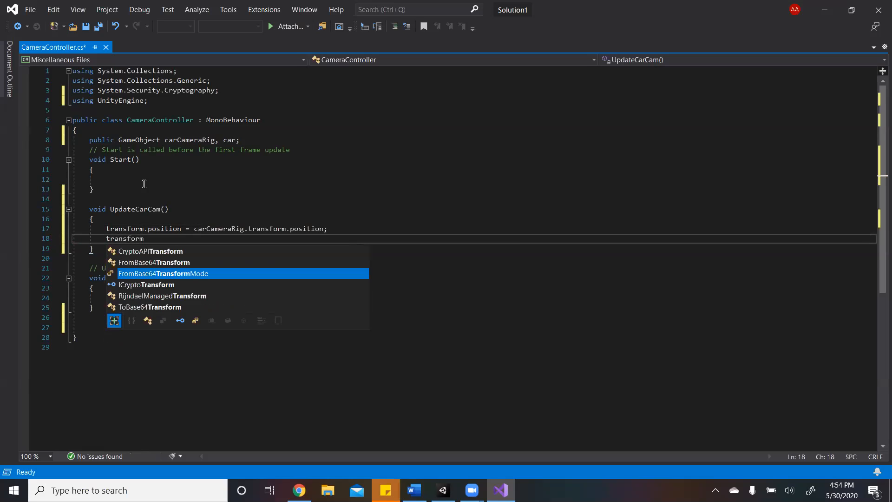
{"action": "key", "text": "Tab"}
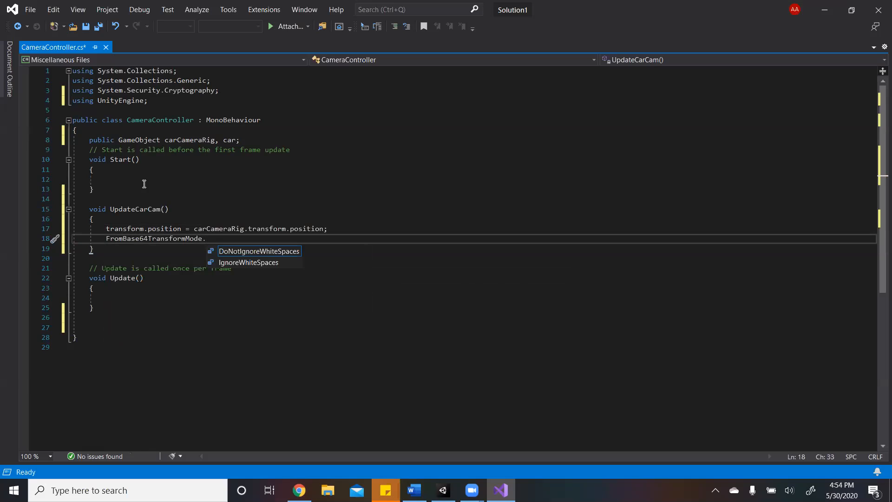
{"action": "key", "text": "BackSpace"}
{"action": "key", "text": "BackSpace"}
{"action": "key", "text": "BackSpace"}
{"action": "key", "text": "BackSpace"}
{"action": "key", "text": "BackSpace"}
{"action": "key", "text": "BackSpace"}
{"action": "key", "text": "BackSpace"}
{"action": "key", "text": "BackSpace"}
{"action": "key", "text": "BackSpace"}
{"action": "key", "text": "BackSpace"}
{"action": "key", "text": "BackSpace"}
{"action": "key", "text": "BackSpace"}
{"action": "key", "text": "BackSpace"}
{"action": "key", "text": "BackSpace"}
{"action": "key", "text": "BackSpace"}
{"action": "key", "text": "BackSpace"}
{"action": "key", "text": "BackSpace"}
{"action": "key", "text": "BackSpace"}
{"action": "key", "text": "BackSpace"}
{"action": "key", "text": "BackSpace"}
{"action": "key", "text": "BackSpace"}
{"action": "key", "text": "BackSpace"}
{"action": "key", "text": "BackSpace"}
{"action": "key", "text": "BackSpace"}
- Add transform.LookAt(car.transform.position); as the second statement of UpdateCarCam() and save the script
{"action": "type", "text": "transfo"}
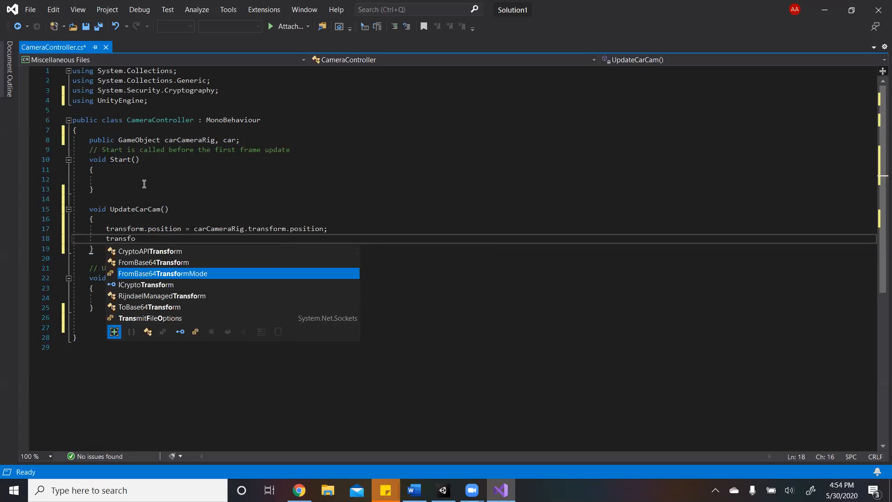
{"action": "type", "text": "rm"}
{"action": "key", "text": "Escape"}
{"action": "type", "text": ".Lo"}
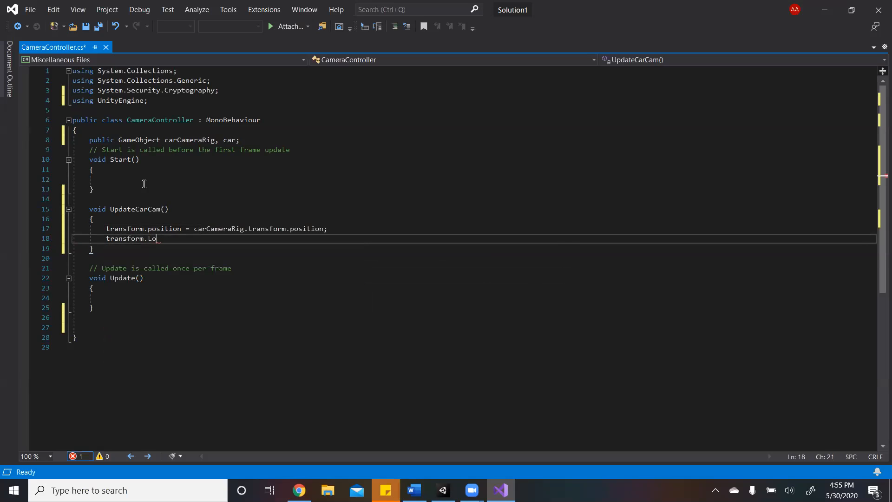
{"action": "type", "text": "okAt(car"}
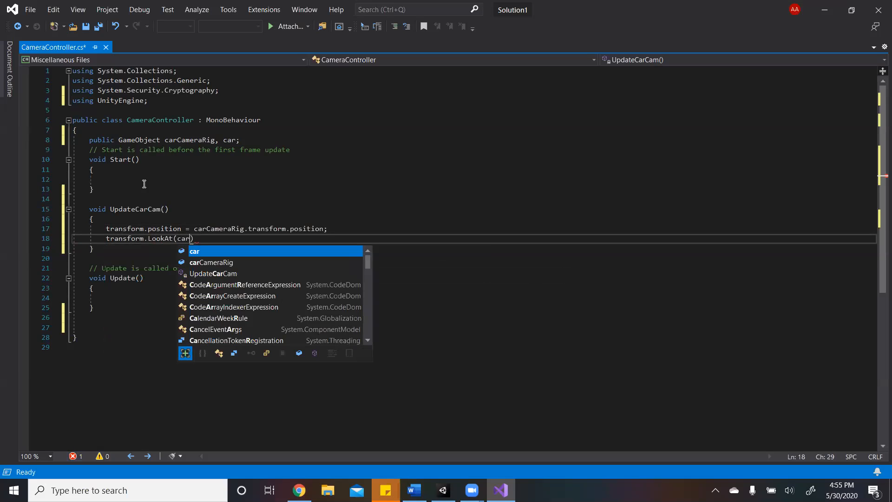
{"action": "key", "text": "Escape"}
{"action": "key", "text": "BackSpace"}
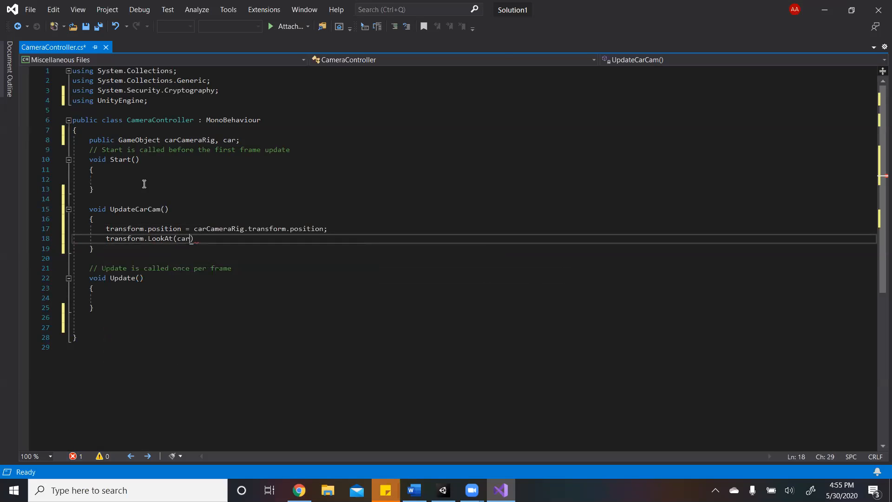
{"action": "type", "text": "r."}
{"action": "type", "text": "transform"}
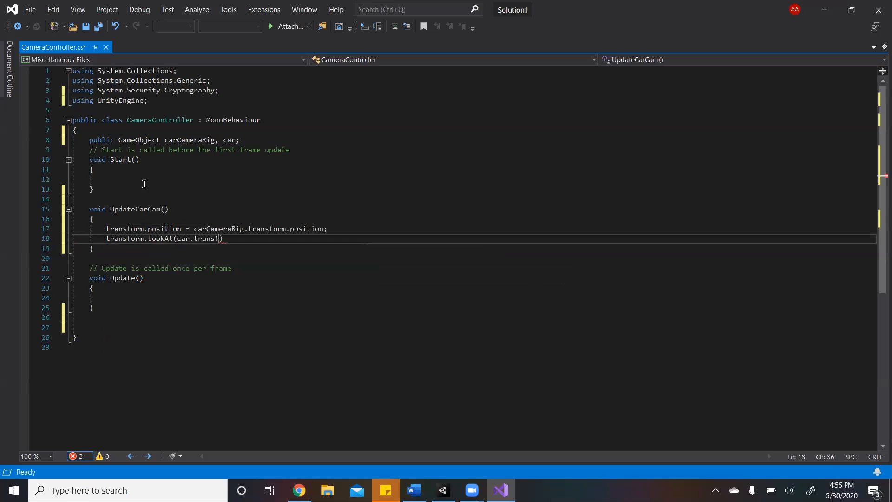
{"action": "type", "text": ".position);"}
{"action": "key", "text": "ctrl+s"}
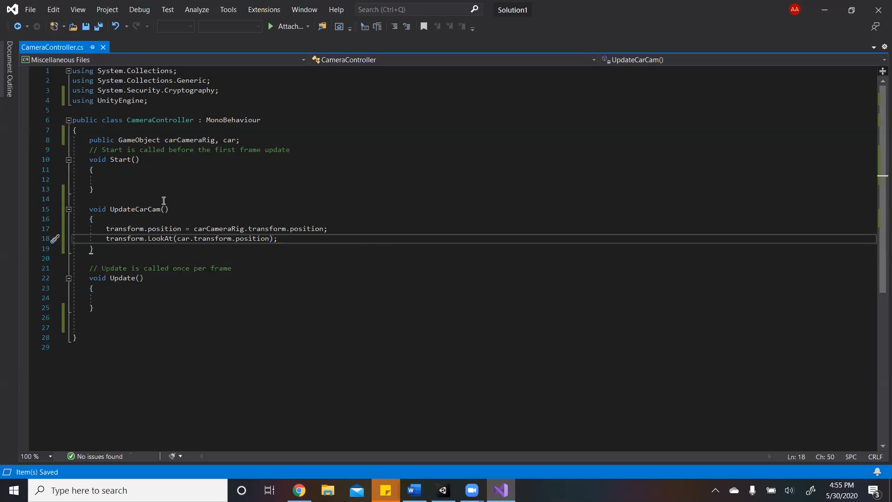
- Switch to Unity and attach the CameraController script to the Main Camera
{"action": "triple_click", "coordinate": [193, 149]}
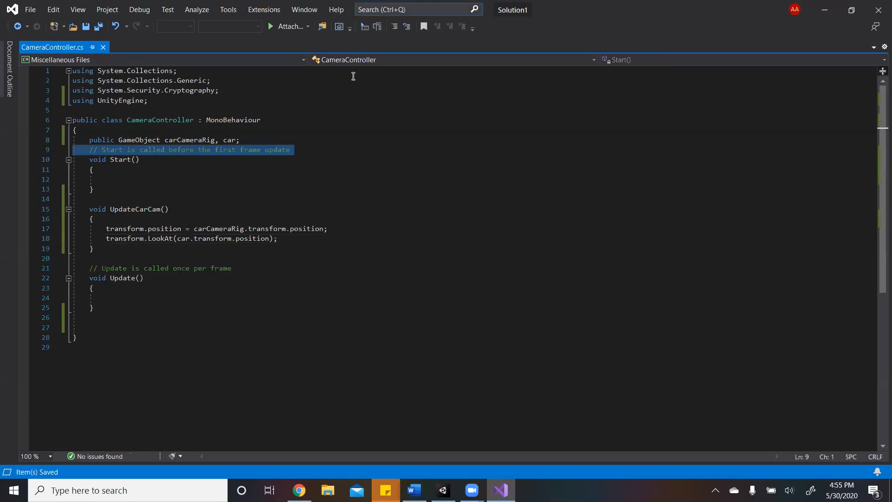
{"action": "key", "text": "alt+Tab"}
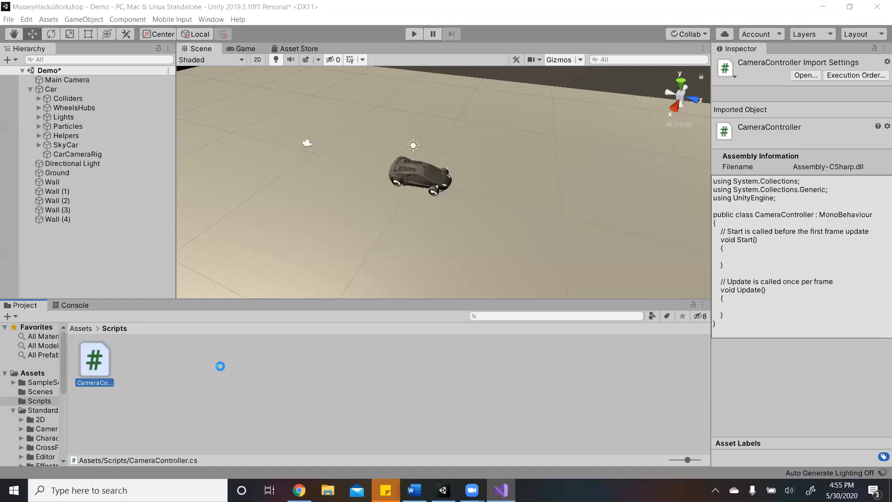
{"action": "left_click", "coordinate": [80, 80]}
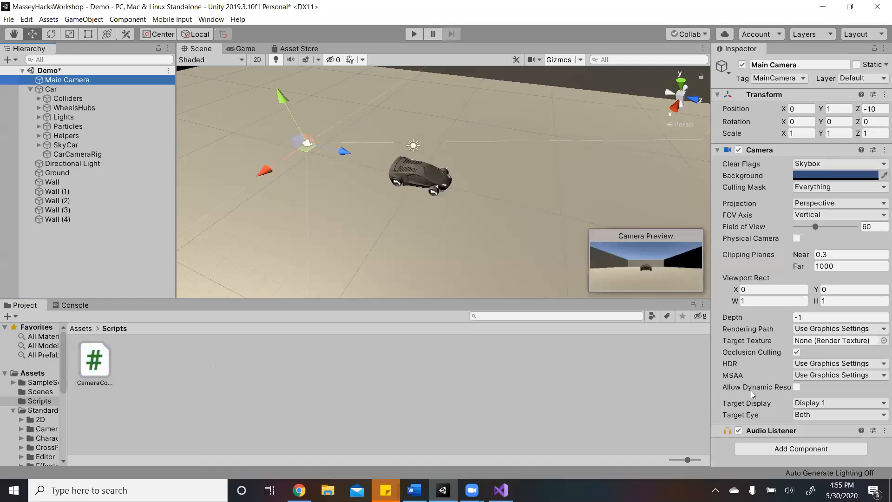
{"action": "left_click_drag", "start_coordinate": [94, 360], "coordinate": [765, 427]}
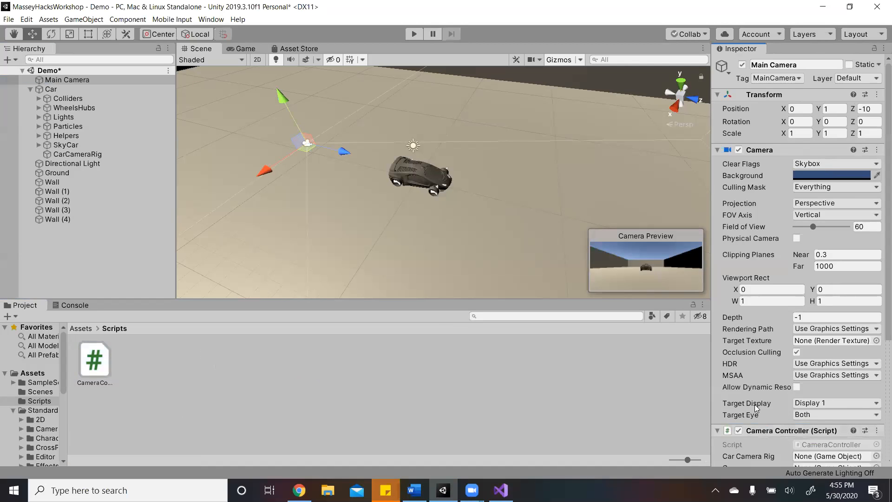
- Assign the CarCameraRig object to the script's Car Camera Rig reference and the Car object to its Car reference
{"action": "scroll", "coordinate": [755, 404], "scroll_direction": "down", "scroll_amount": 2}
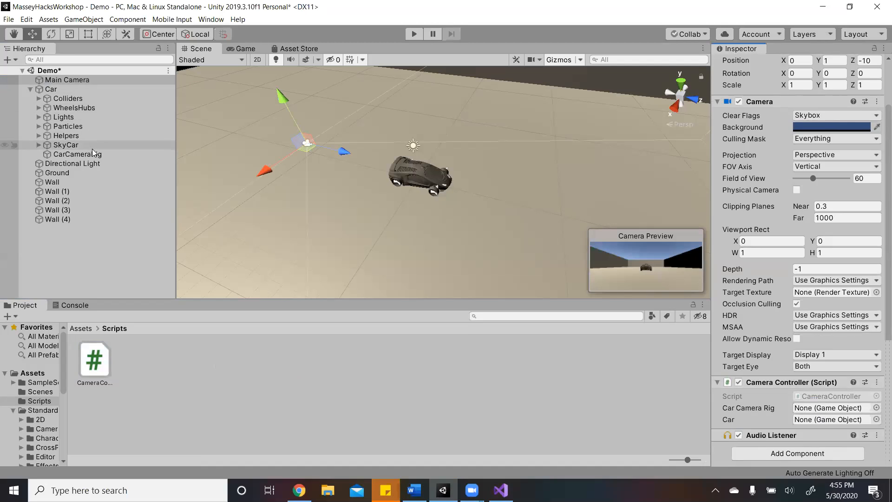
{"action": "left_click_drag", "start_coordinate": [94, 156], "coordinate": [802, 415]}
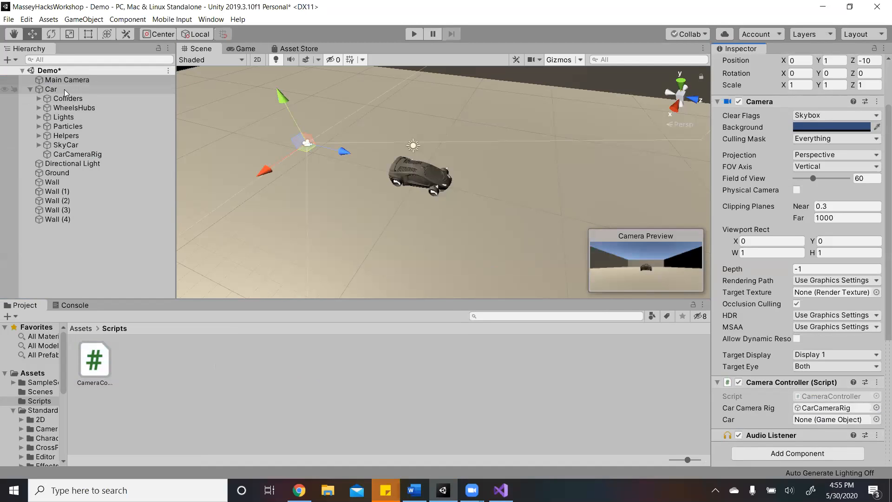
{"action": "left_click_drag", "start_coordinate": [61, 89], "coordinate": [819, 427]}
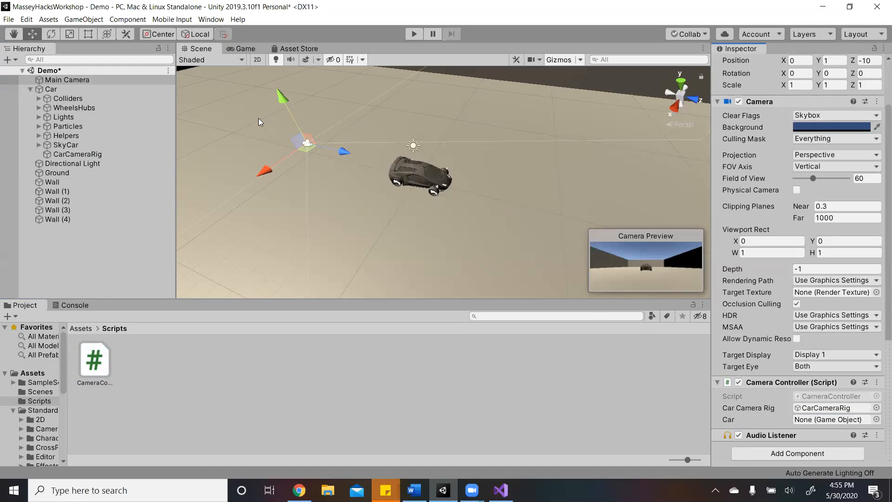
{"action": "left_click_drag", "start_coordinate": [65, 83], "coordinate": [844, 423]}
{"action": "mouse_move", "coordinate": [501, 490]}
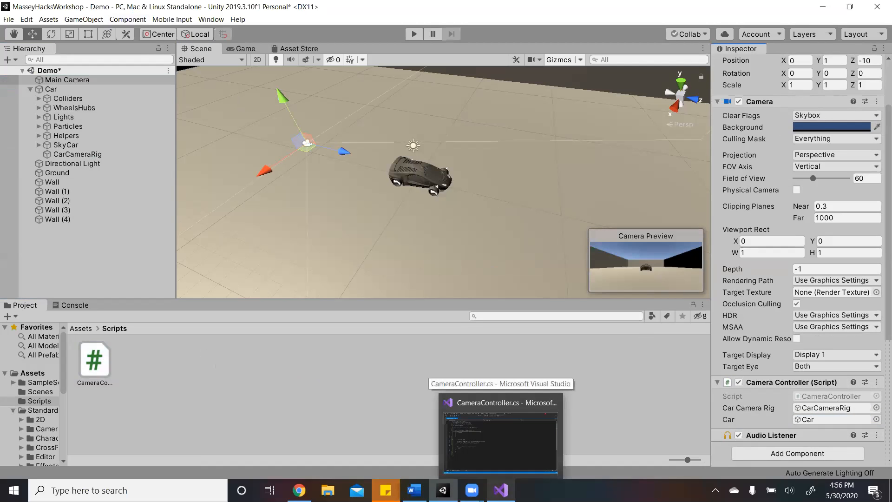
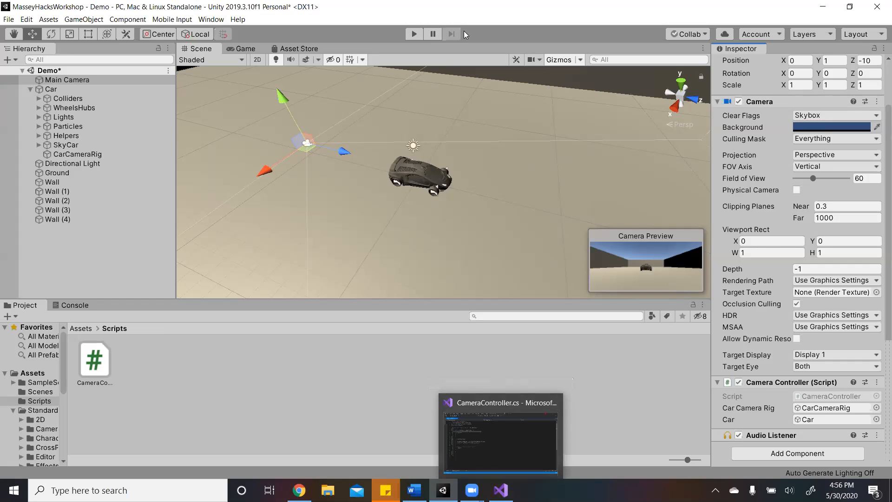
- Run the scene briefly to test whether the camera follows the car, ending with the Main Camera selected
{"action": "left_click", "coordinate": [418, 181]}
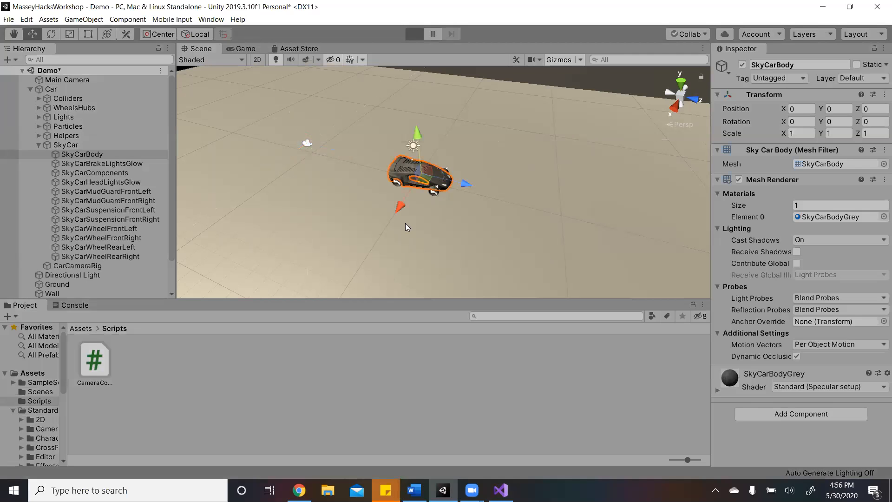
{"action": "key", "text": "ctrl+p"}
{"action": "key", "text": "w"}
{"action": "left_click", "coordinate": [418, 34]}
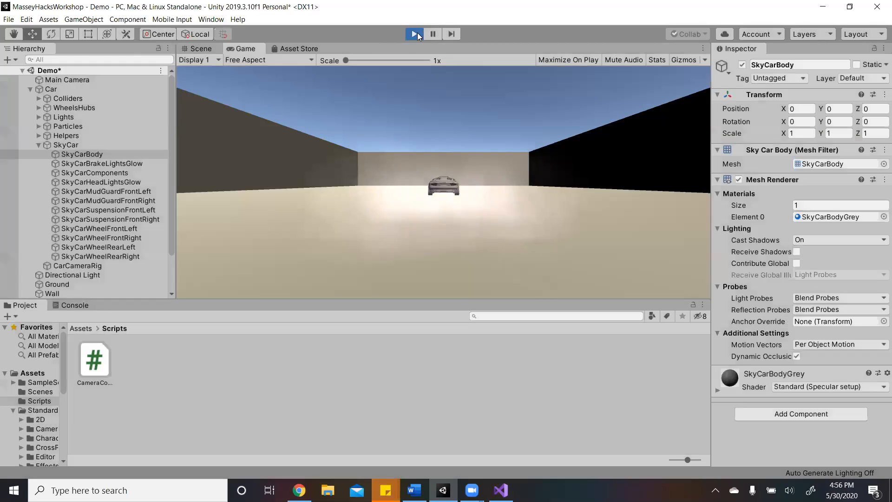
{"action": "left_click", "coordinate": [74, 79]}
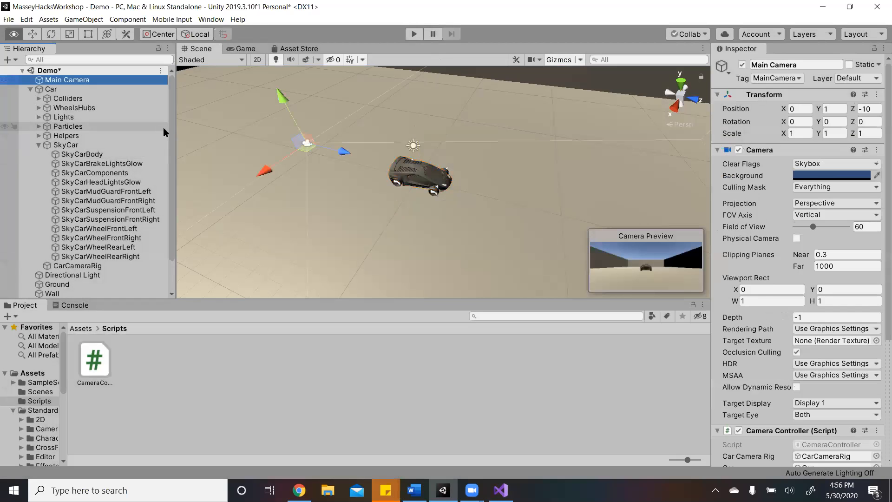
- Switch to Visual Studio and call UpdateCarCam(); inside the Update method of CameraController
{"action": "key", "text": "alt+Tab"}
{"action": "left_click", "coordinate": [158, 170]}
{"action": "left_click", "coordinate": [157, 179]}
{"action": "left_click_drag", "start_coordinate": [140, 253], "coordinate": [68, 211]}
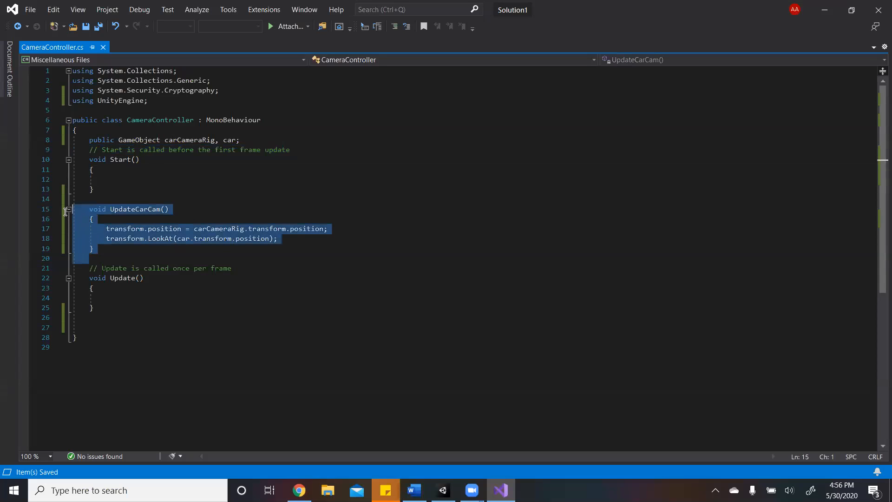
{"action": "left_click", "coordinate": [133, 307]}
{"action": "left_click", "coordinate": [132, 292]}
{"action": "left_click", "coordinate": [143, 297]}
{"action": "type", "text": "Update"}
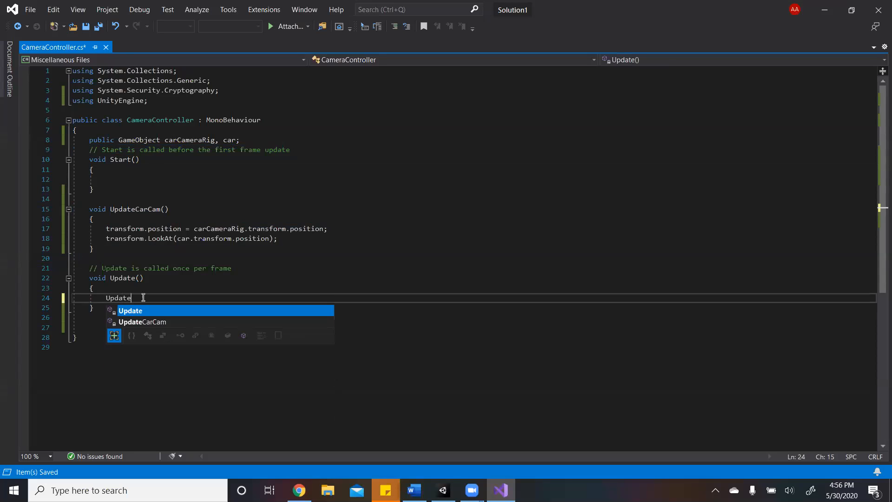
{"action": "type", "text": "CarCam();"}
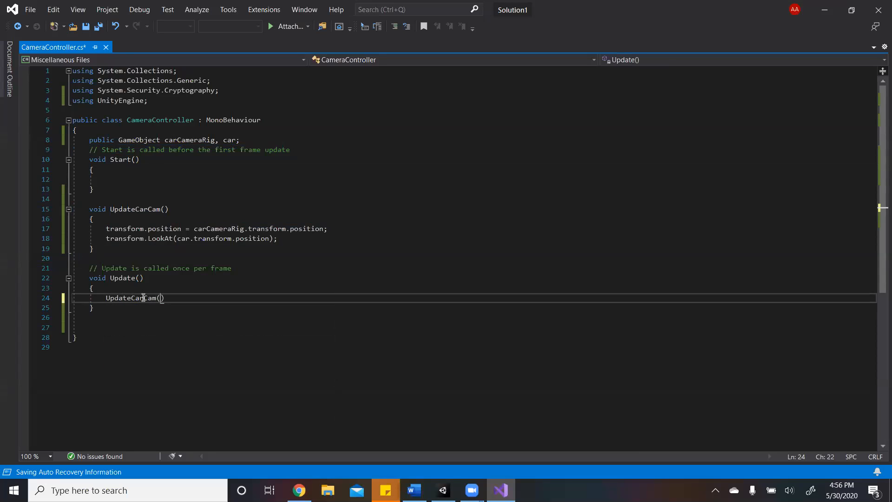
- Save the script, switch to Unity and run the scene, steering the car both ways to test the follow camera
{"action": "key", "text": "ctrl+s"}
{"action": "key", "text": "alt+Tab"}
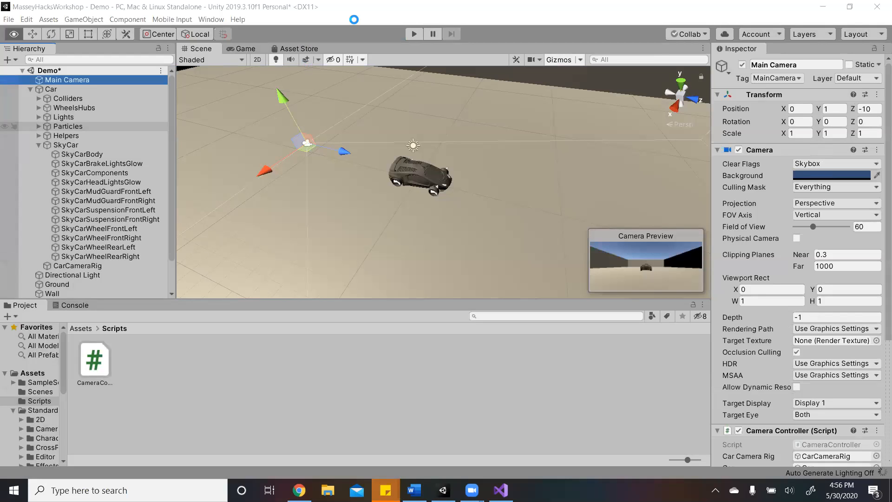
{"action": "left_click", "coordinate": [413, 34]}
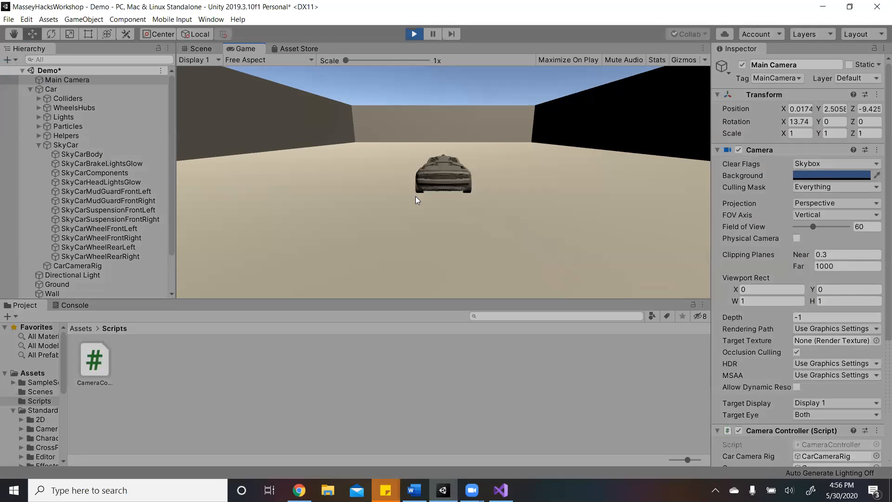
{"action": "key", "text": "d"}
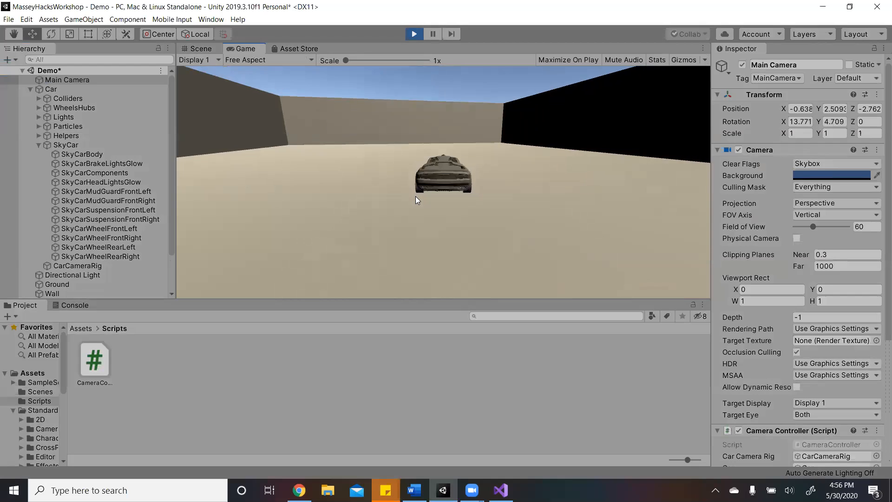
{"action": "key", "text": "a"}
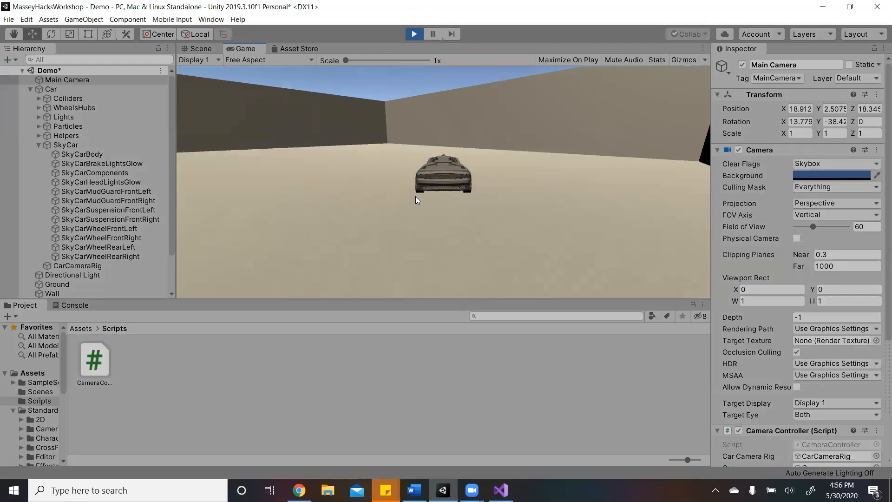
{"action": "key", "text": "a"}
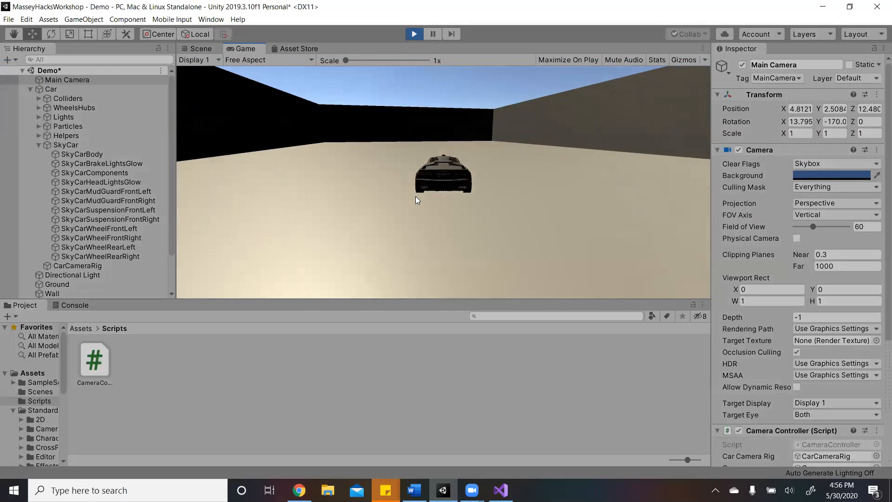
{"action": "key", "text": "d"}
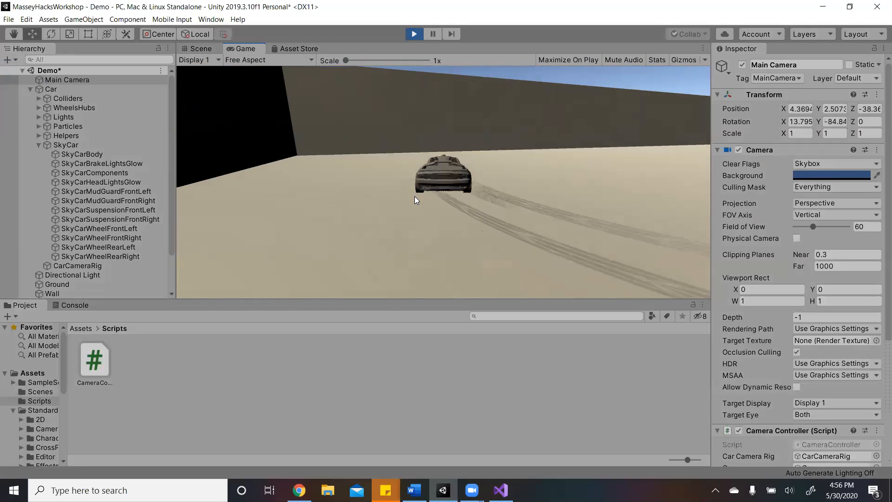
{"action": "key", "text": "d"}
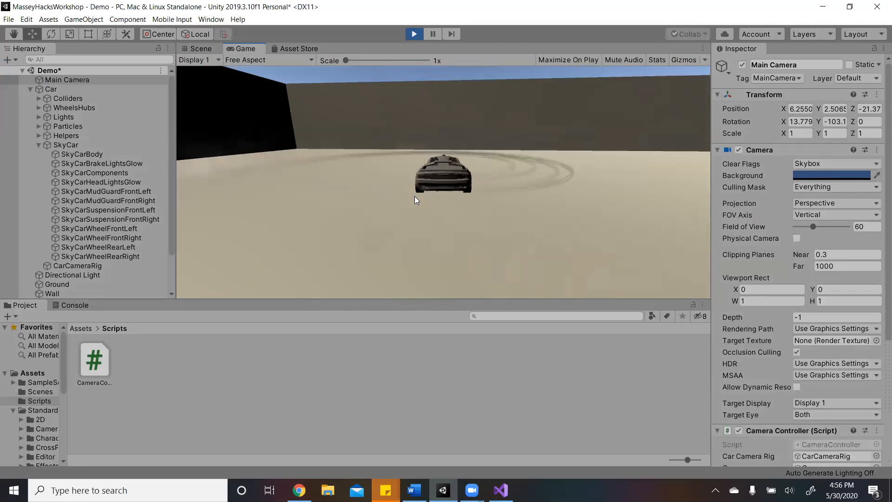
{"action": "left_click", "coordinate": [414, 34]}
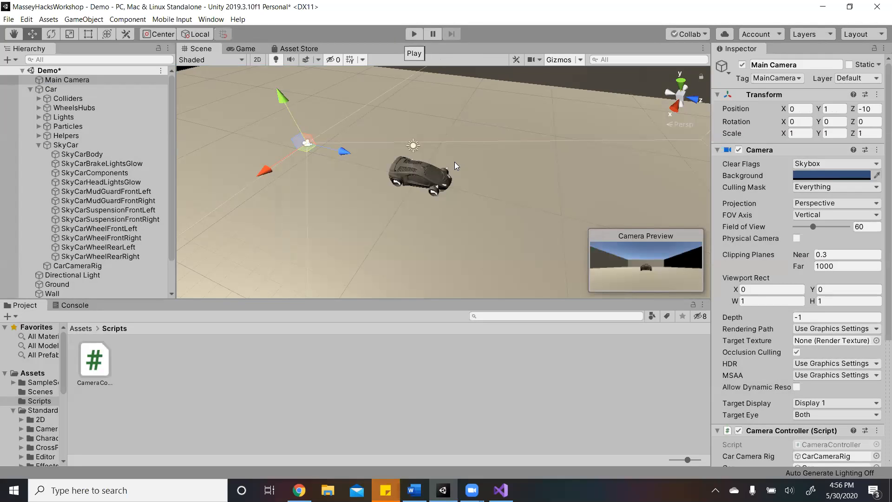
- Create a folder named Materials in the project's Assets folder and open it
{"action": "right_click_drag", "start_coordinate": [476, 176], "coordinate": [432, 136]}
{"action": "scroll", "coordinate": [432, 137], "scroll_direction": "down", "scroll_amount": 1}
{"action": "right_click_drag", "start_coordinate": [578, 142], "coordinate": [565, 125]}
{"action": "scroll", "coordinate": [585, 204], "scroll_direction": "down", "scroll_amount": 4}
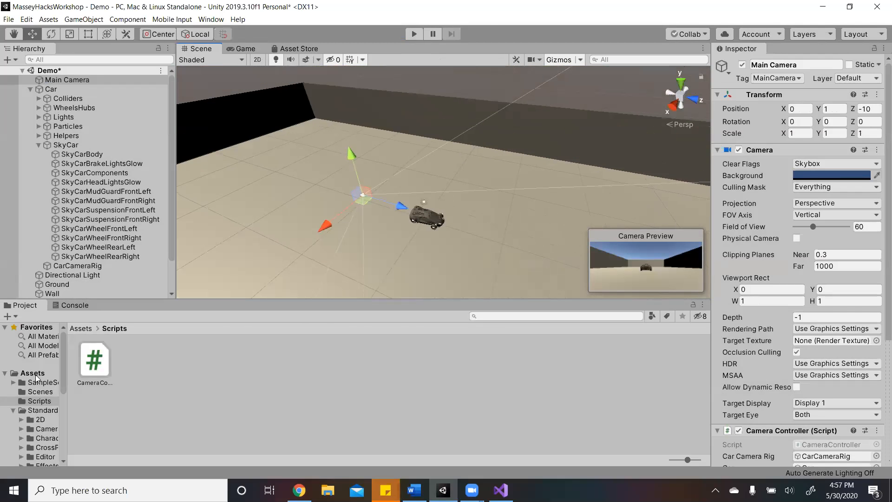
{"action": "left_click", "coordinate": [34, 373]}
{"action": "right_click", "coordinate": [380, 369]}
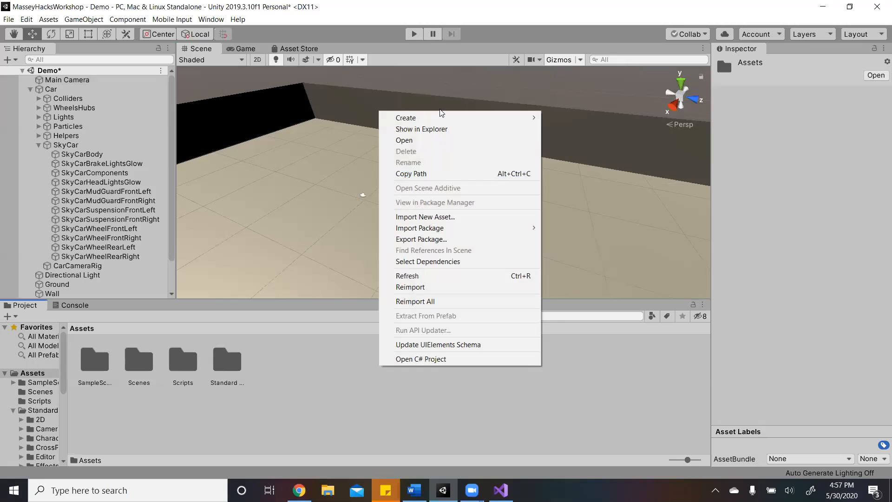
{"action": "mouse_move", "coordinate": [442, 120]}
{"action": "left_click", "coordinate": [631, 115]}
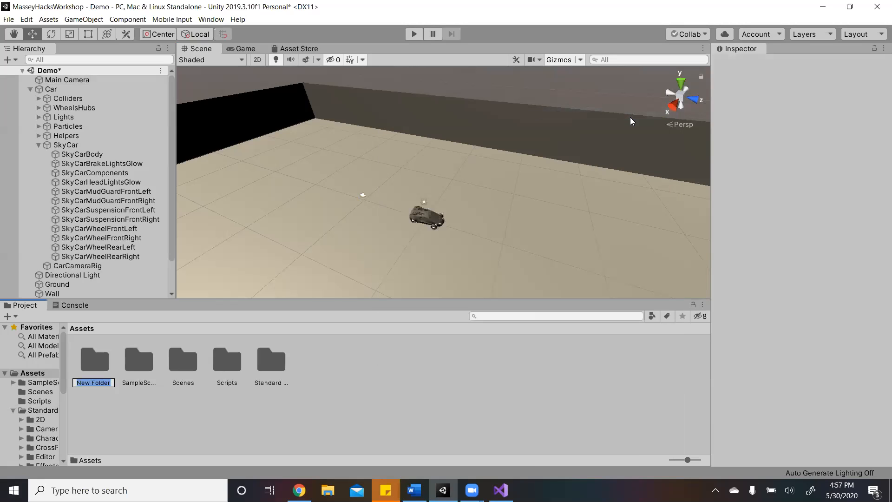
{"action": "type", "text": "Materials"}
{"action": "key", "text": "Return"}
{"action": "double_click", "coordinate": [111, 375]}
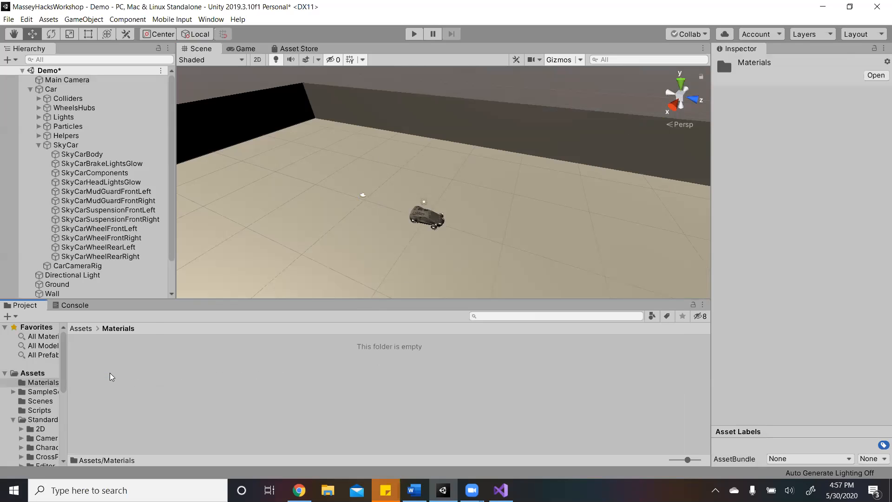
- Create a material named Red Car in the Materials folder
{"action": "right_click", "coordinate": [143, 371]}
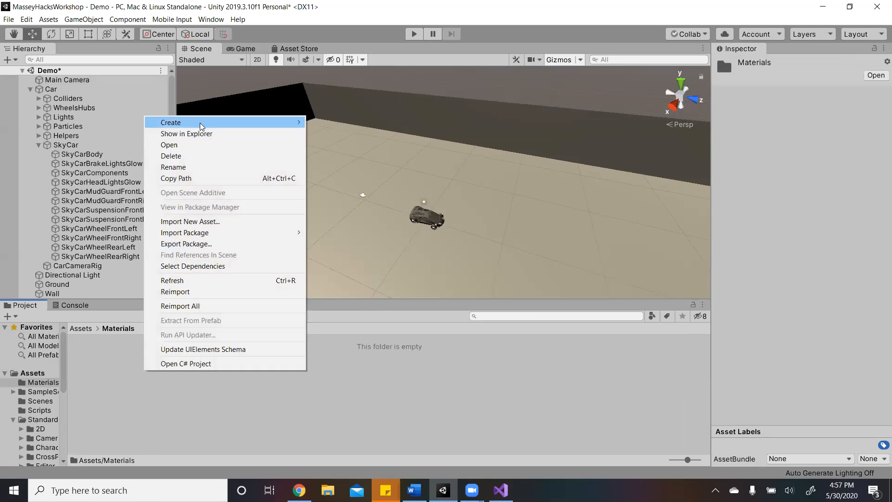
{"action": "mouse_move", "coordinate": [201, 127]}
{"action": "mouse_move", "coordinate": [168, 122]}
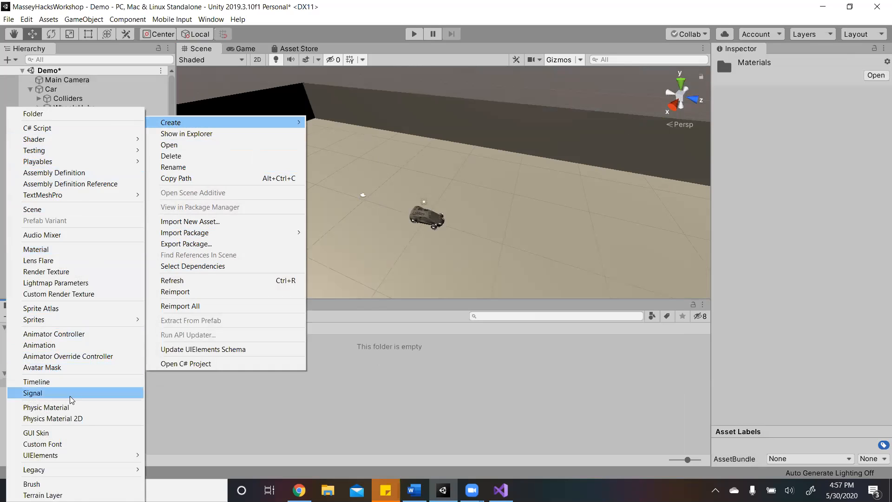
{"action": "left_click", "coordinate": [59, 258]}
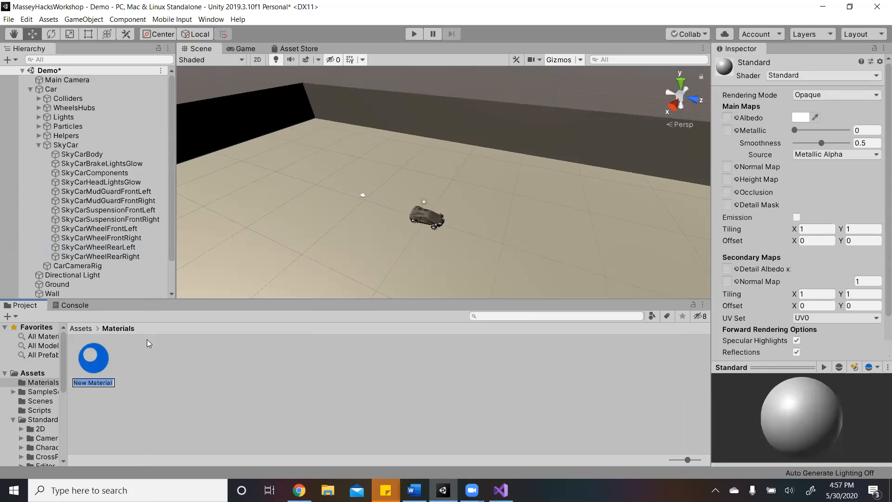
{"action": "type", "text": "Red Car"}
{"action": "key", "text": "Return"}
- Set the Red Car material's albedo color to a fully saturated bright red
{"action": "left_click", "coordinate": [790, 107]}
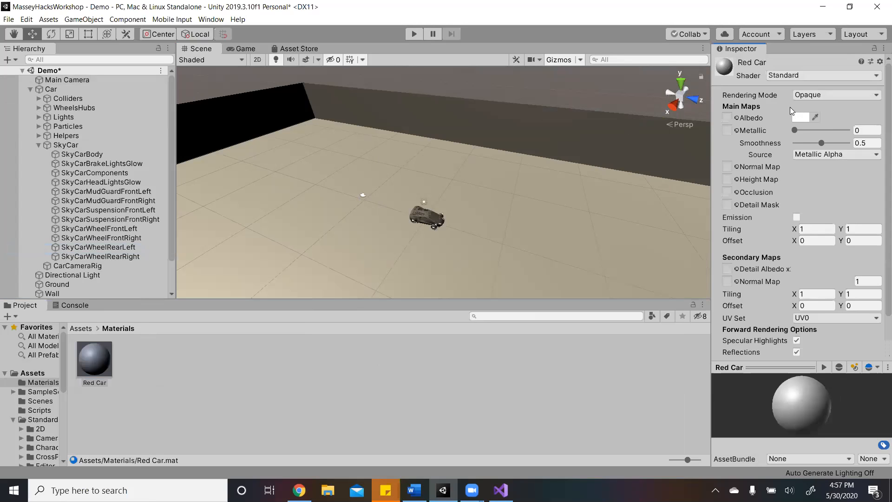
{"action": "left_click", "coordinate": [800, 117]}
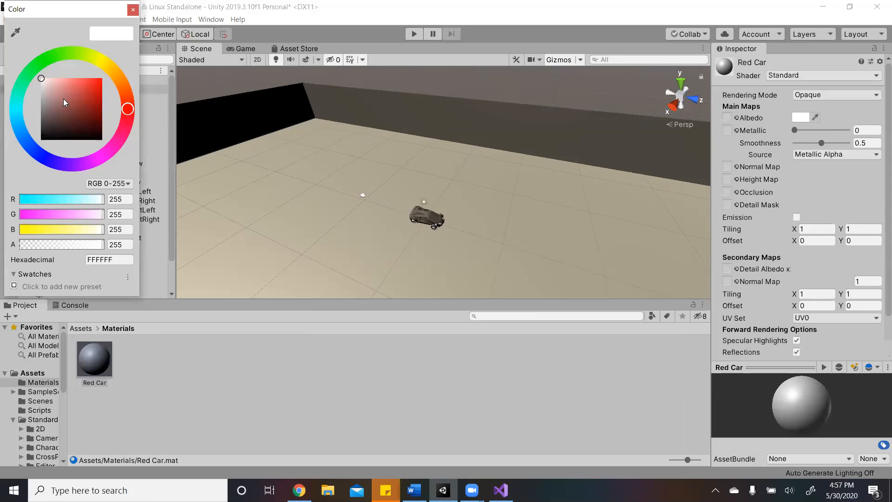
{"action": "left_click_drag", "start_coordinate": [56, 97], "coordinate": [163, 31]}
{"action": "left_click", "coordinate": [133, 9]}
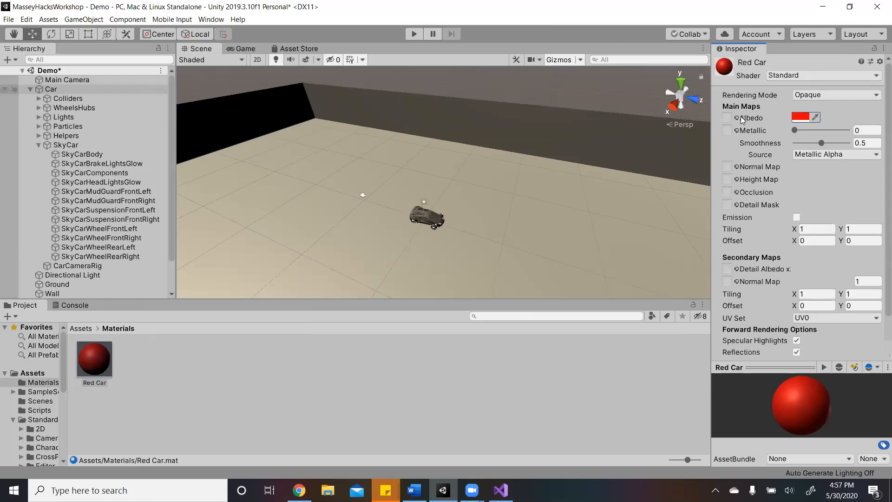
- Set the Red Car material's Metallic to 0.89 and Smoothness to 0.65, and apply it to the car body in the scene
{"action": "scroll", "coordinate": [777, 167], "scroll_direction": "down", "scroll_amount": 2}
{"action": "scroll", "coordinate": [774, 167], "scroll_direction": "up", "scroll_amount": 2}
{"action": "left_click", "coordinate": [795, 130]}
{"action": "left_click_drag", "start_coordinate": [782, 132], "coordinate": [834, 141]}
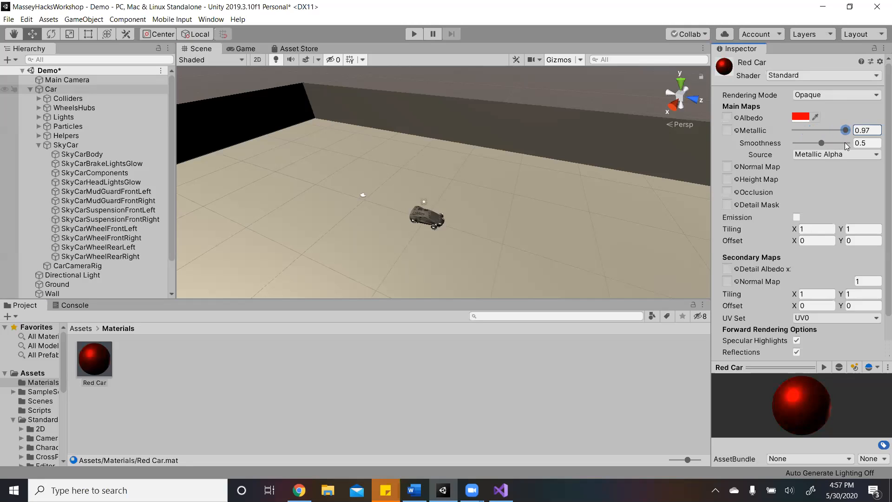
{"action": "mouse_move", "coordinate": [839, 140]}
{"action": "left_mouse_down"}
{"action": "mouse_move", "coordinate": [827, 147]}
{"action": "mouse_move", "coordinate": [841, 145]}
{"action": "mouse_move", "coordinate": [816, 130]}
{"action": "mouse_move", "coordinate": [830, 143]}
{"action": "left_mouse_up"}
{"action": "left_click_drag", "start_coordinate": [94, 359], "coordinate": [412, 219]}
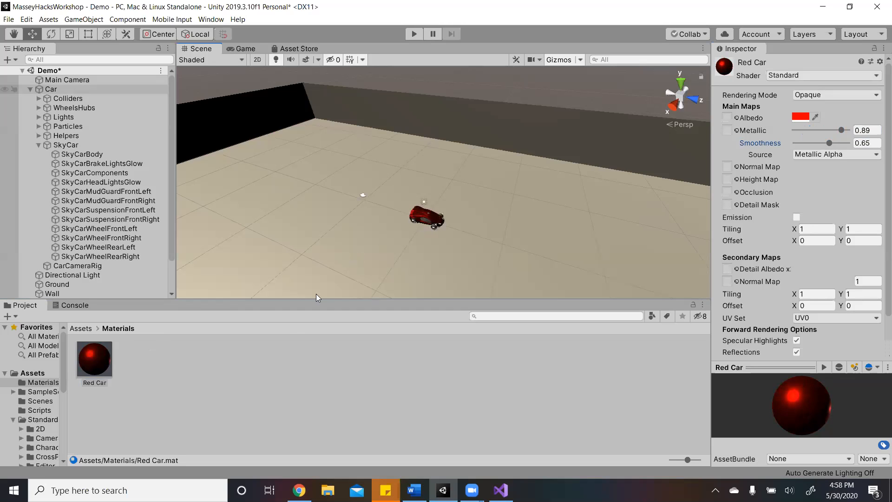
- Create a material named Grass in the Materials folder with the green albedo color 09FF00
{"action": "right_click", "coordinate": [176, 369]}
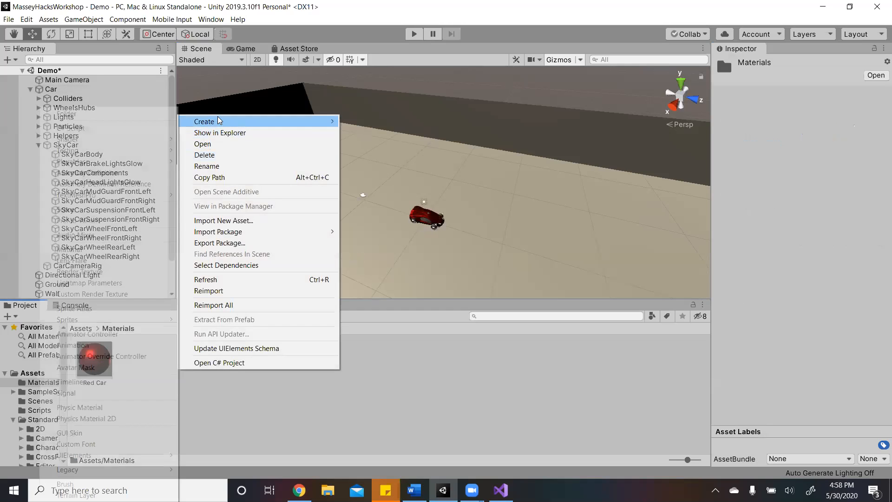
{"action": "left_click", "coordinate": [107, 248]}
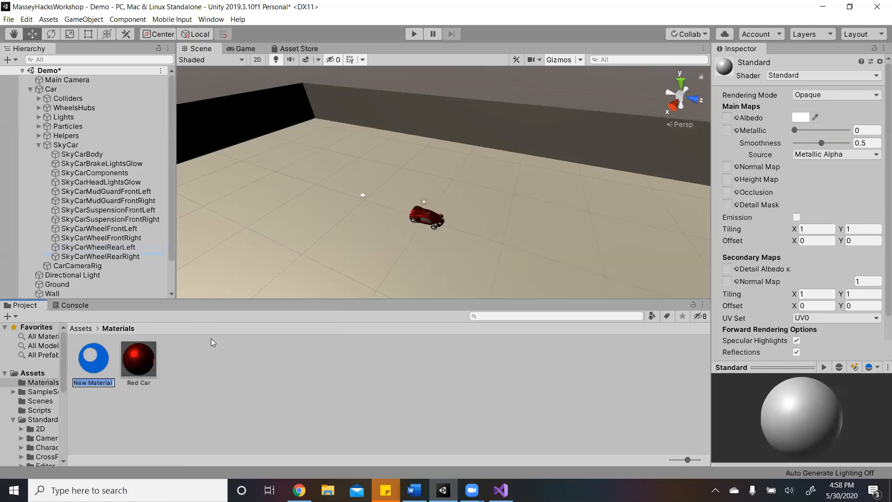
{"action": "type", "text": "Grass"}
{"action": "key", "text": "Return"}
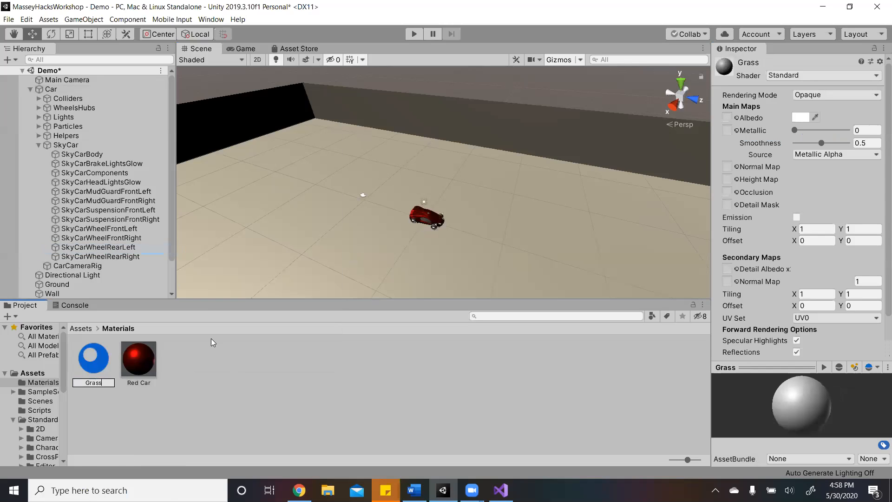
{"action": "left_click", "coordinate": [805, 116]}
{"action": "left_click", "coordinate": [45, 59]}
{"action": "left_click_drag", "start_coordinate": [77, 109], "coordinate": [157, 48]}
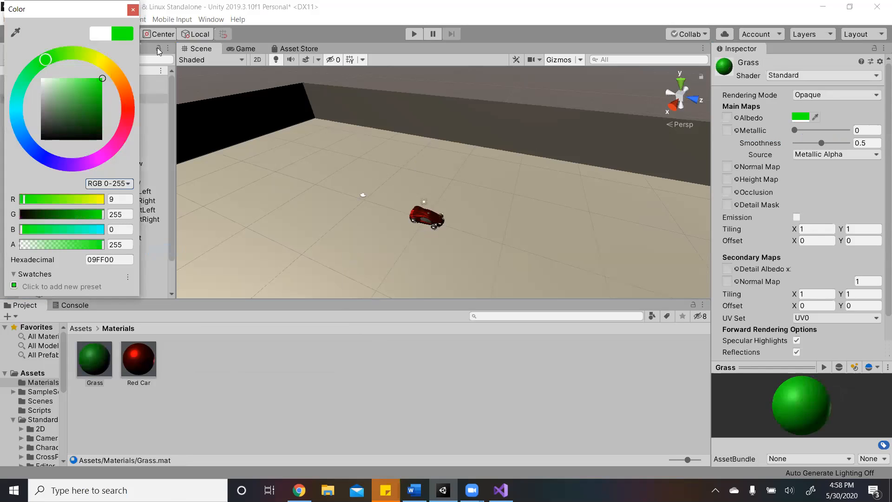
{"action": "left_click", "coordinate": [133, 10]}
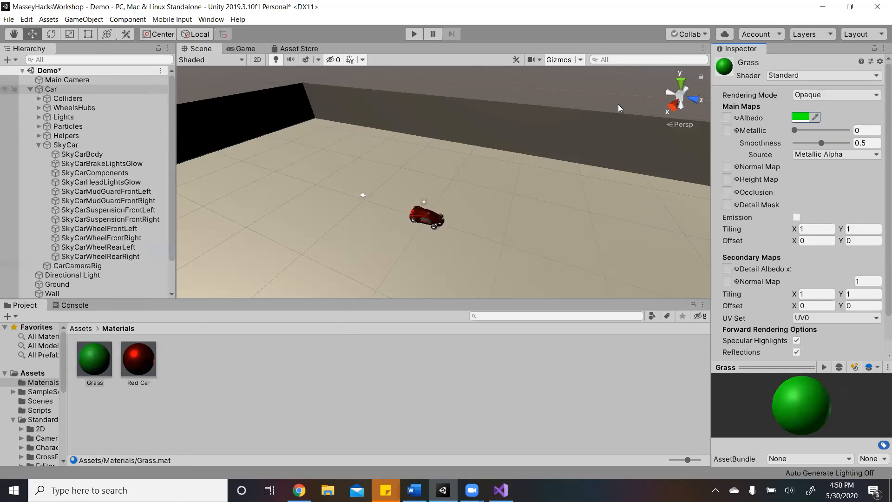
- Set the Grass material's Smoothness to 0 and apply it to the ground plane
{"action": "left_click_drag", "start_coordinate": [822, 143], "coordinate": [773, 141]}
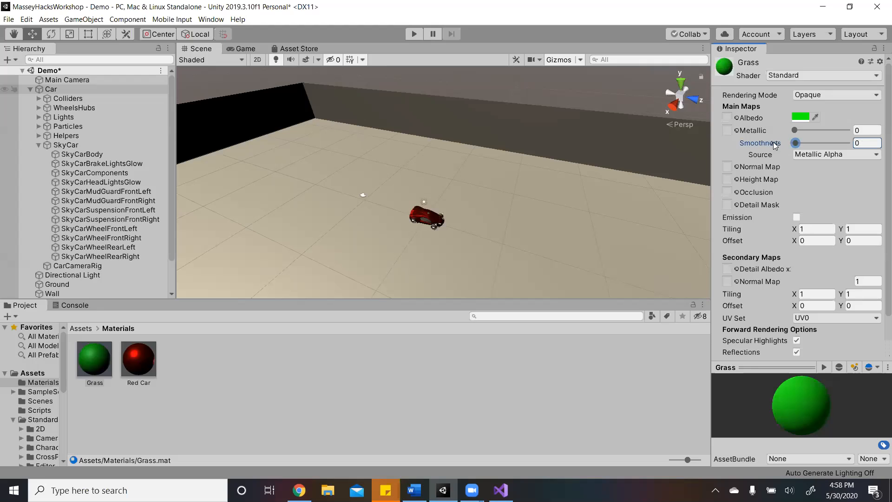
{"action": "left_click_drag", "start_coordinate": [85, 366], "coordinate": [251, 261]}
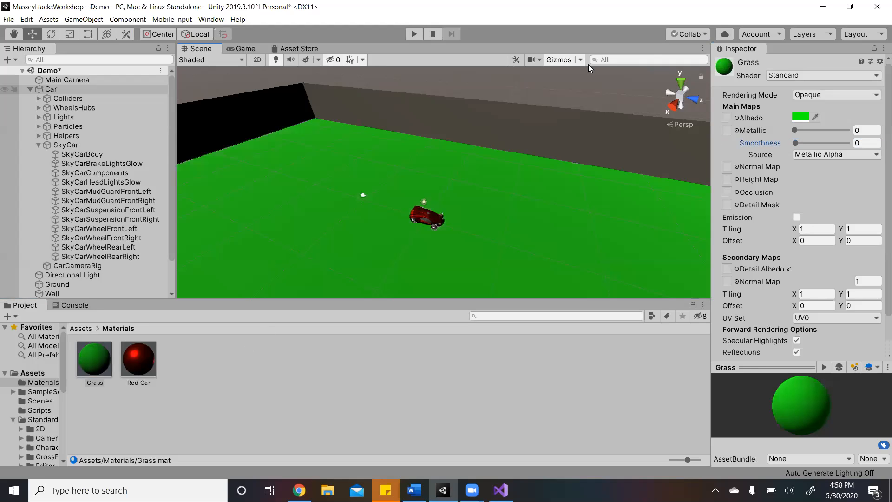
{"action": "right_click", "coordinate": [177, 416]}
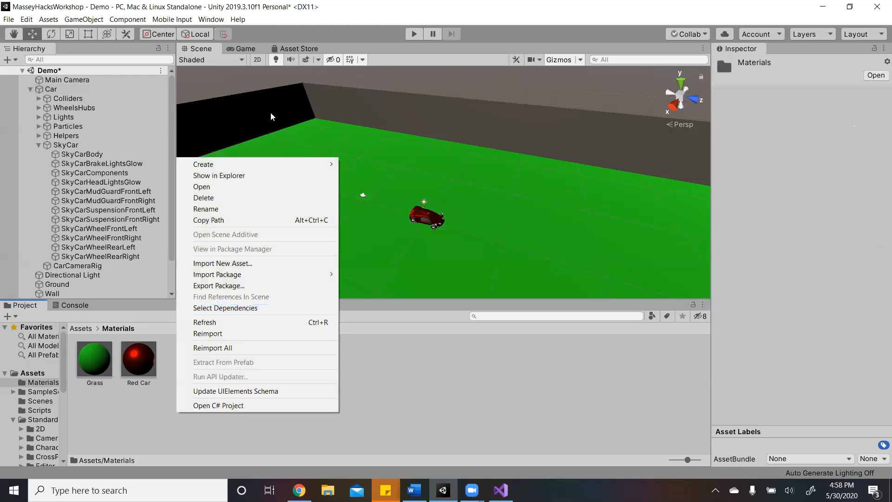
{"action": "mouse_move", "coordinate": [233, 165]}
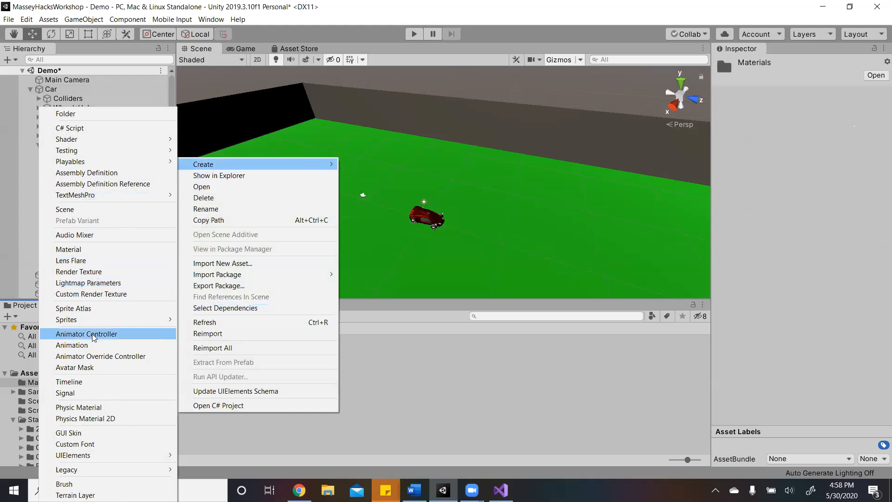
{"action": "left_click", "coordinate": [490, 346]}
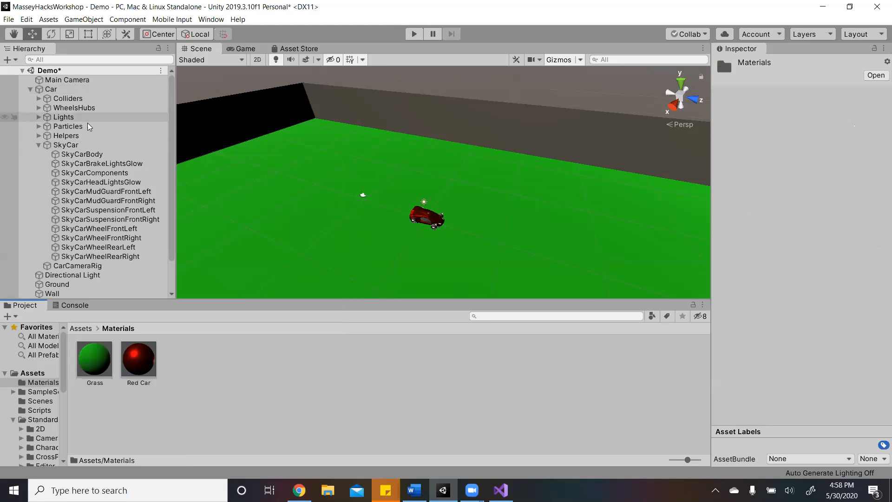
- Set the Directional Light's color to white (FFFFFF)
{"action": "left_click", "coordinate": [68, 82]}
{"action": "scroll", "coordinate": [77, 276], "scroll_direction": "down", "scroll_amount": 2}
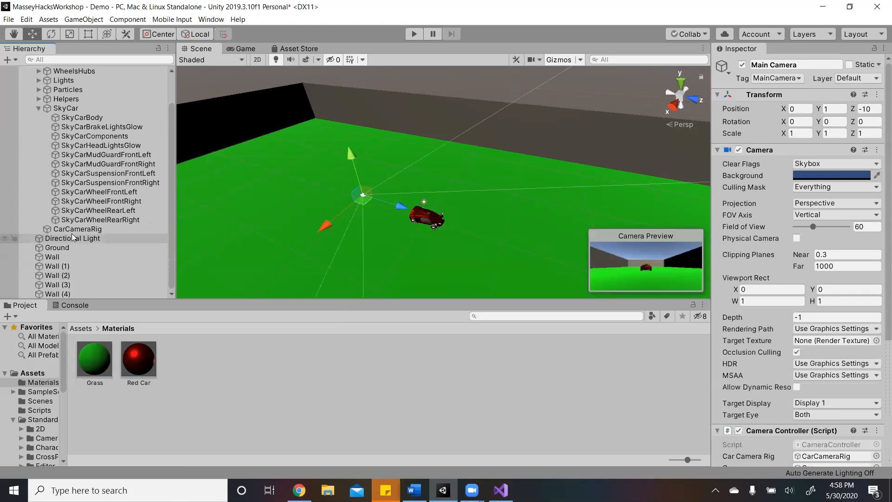
{"action": "left_click", "coordinate": [72, 237]}
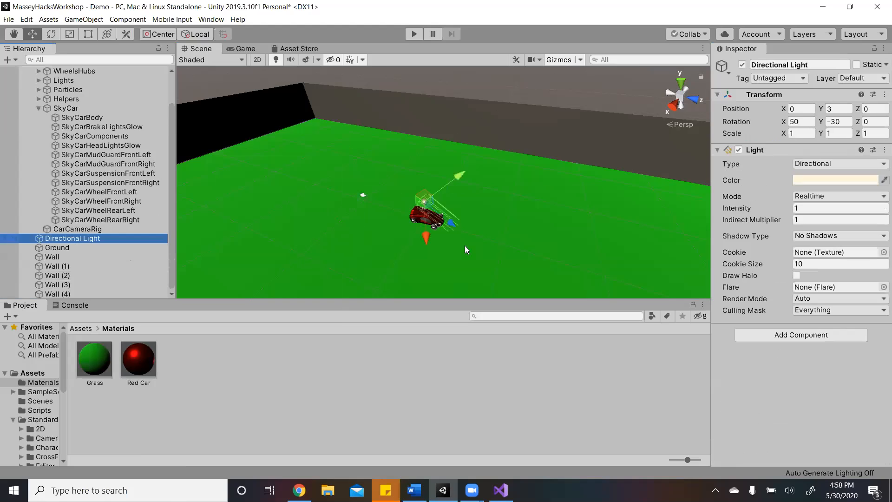
{"action": "left_click", "coordinate": [858, 180]}
{"action": "left_click", "coordinate": [40, 79]}
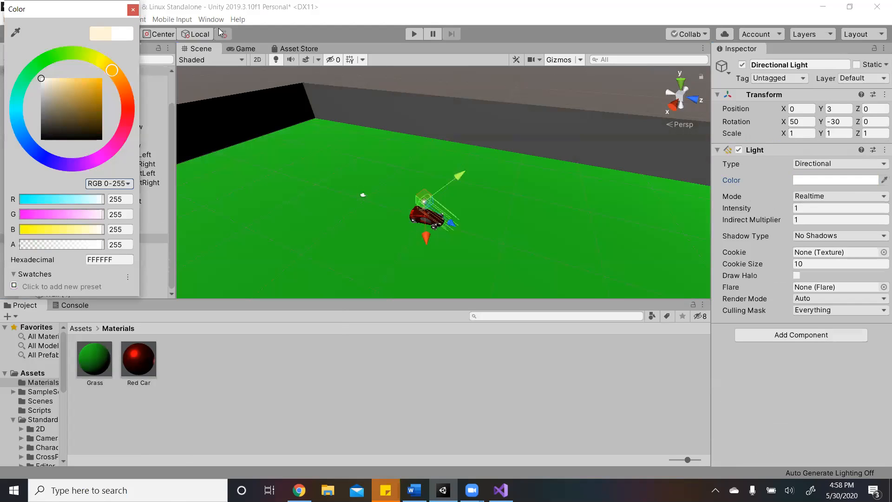
{"action": "left_click", "coordinate": [133, 9]}
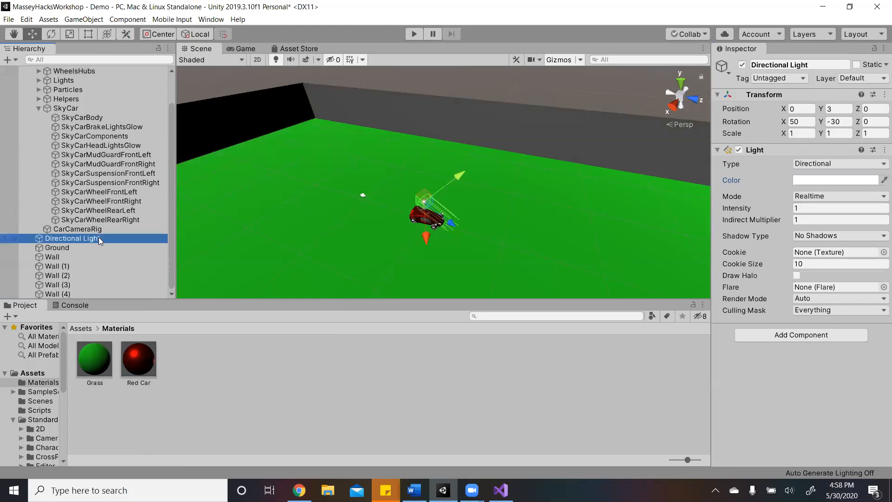
- Duplicate the Directional Light and make the copy a child of the original light
{"action": "key", "text": "ctrl+d"}
{"action": "left_click_drag", "start_coordinate": [116, 293], "coordinate": [74, 229]}
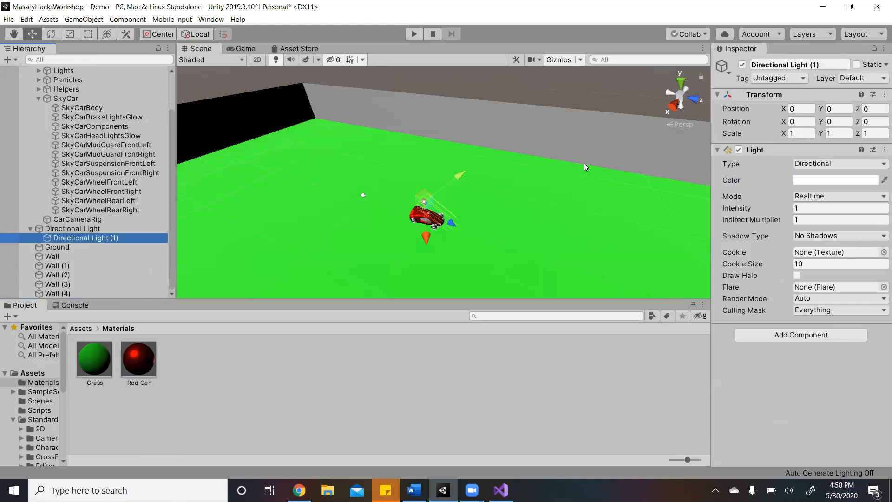
- Undo the parenting of the duplicated Directional Light and set the copy's Y rotation to 180
{"action": "key", "text": "ctrl+z"}
{"action": "left_click_drag", "start_coordinate": [28, 300], "coordinate": [58, 245]}
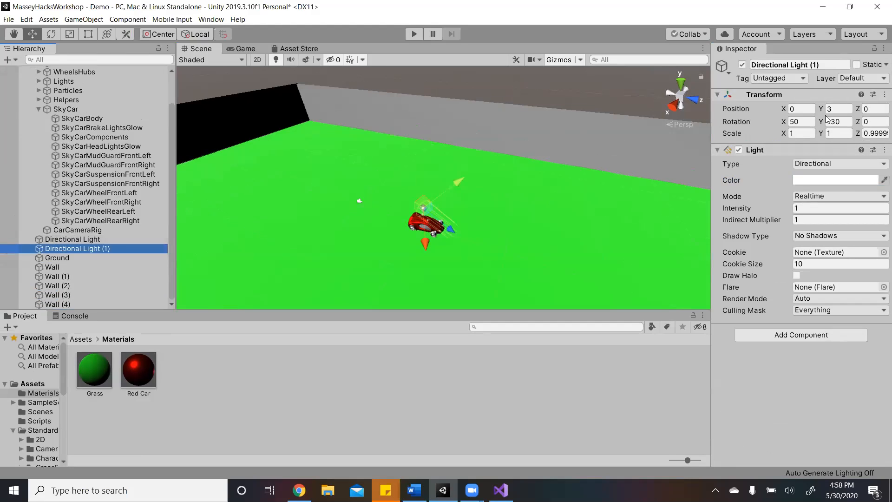
{"action": "left_click", "coordinate": [840, 109]}
{"action": "key", "text": "BackSpace"}
{"action": "type", "text": "30"}
{"action": "key", "text": "BackSpace"}
{"action": "left_click", "coordinate": [840, 122]}
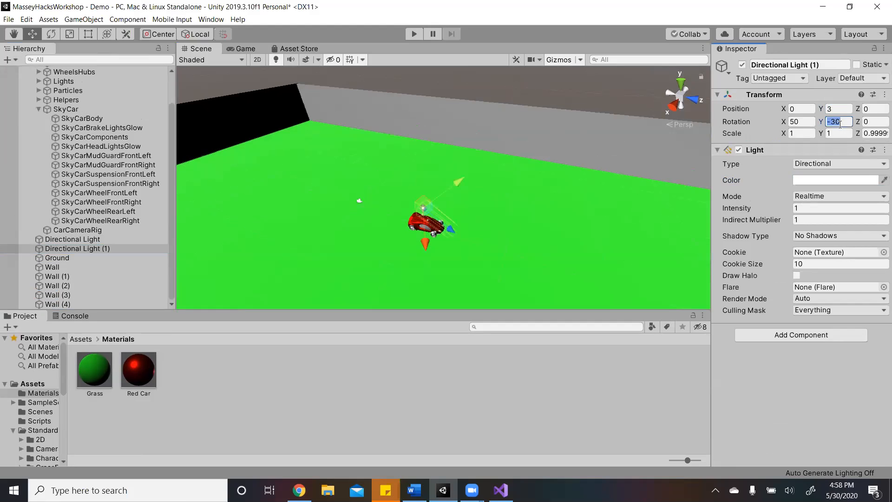
{"action": "type", "text": "180"}
- Create a new material named WhiteWall in the Materials folder
{"action": "left_click_drag", "start_coordinate": [539, 148], "coordinate": [429, 132], "text": "alt"}
{"action": "right_click_drag", "start_coordinate": [429, 131], "coordinate": [548, 70]}
{"action": "key", "text": "d"}
{"action": "key", "text": "s"}
{"action": "right_click", "coordinate": [228, 414]}
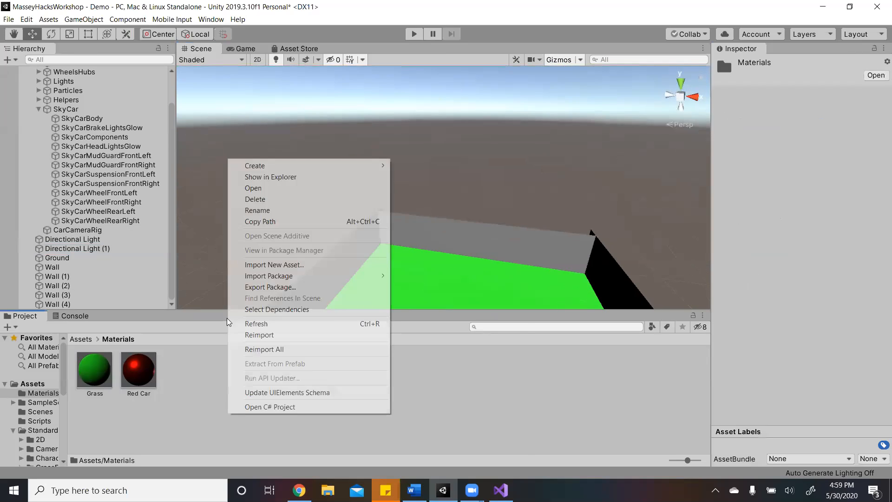
{"action": "mouse_move", "coordinate": [325, 165]}
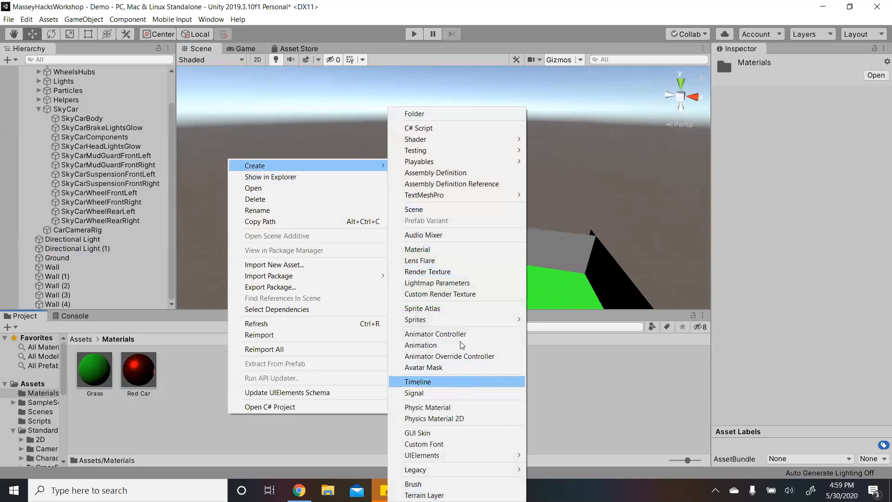
{"action": "left_click", "coordinate": [446, 250]}
{"action": "type", "text": "WhiteWall"}
{"action": "key", "text": "Return"}
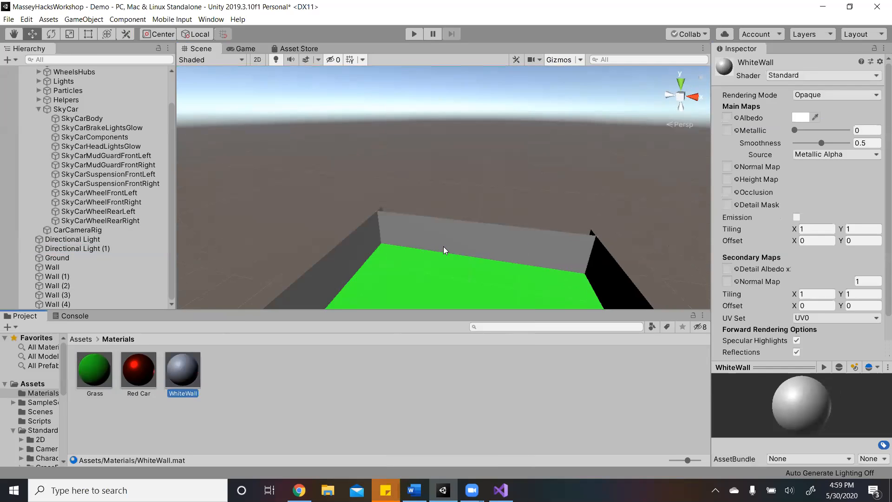
- Set the WhiteWall material's Smoothness to 1, keeping the white albedo and a Metallic value of 0
{"action": "left_click", "coordinate": [801, 117]}
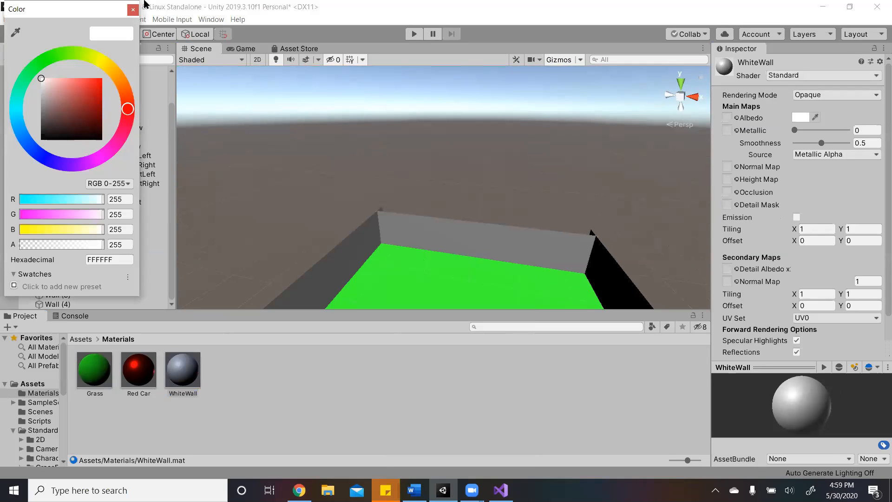
{"action": "left_click", "coordinate": [133, 9]}
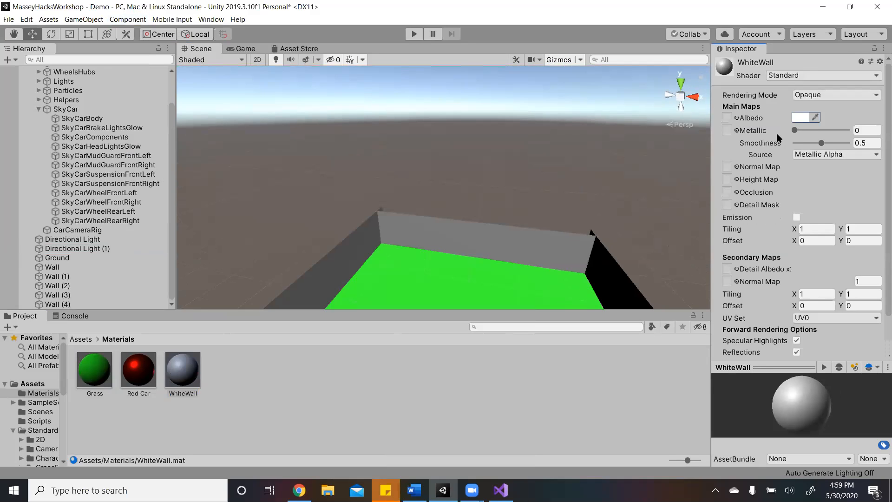
{"action": "left_click_drag", "start_coordinate": [821, 145], "coordinate": [847, 142]}
{"action": "left_click_drag", "start_coordinate": [795, 131], "coordinate": [745, 131]}
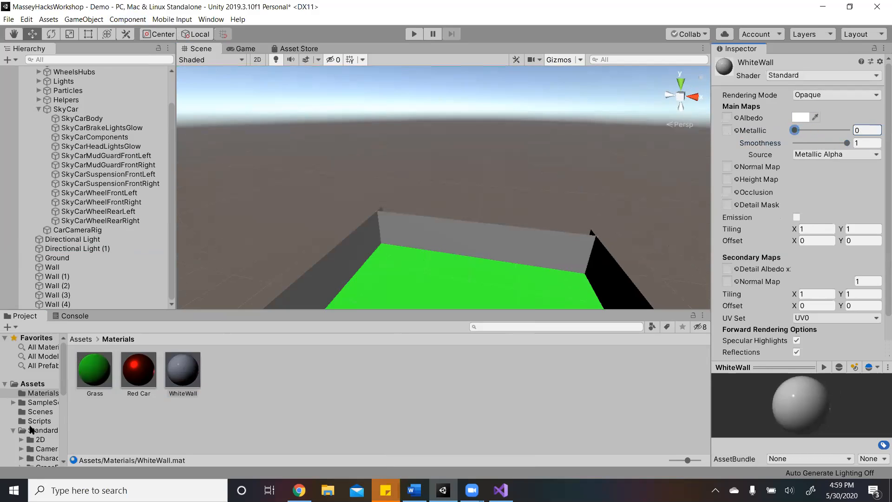
- Apply the WhiteWall material to the walls around the ground
{"action": "left_click_drag", "start_coordinate": [185, 396], "coordinate": [521, 246]}
{"action": "scroll", "coordinate": [436, 148], "scroll_direction": "down", "scroll_amount": 5}
{"action": "right_click_drag", "start_coordinate": [437, 211], "coordinate": [195, 303]}
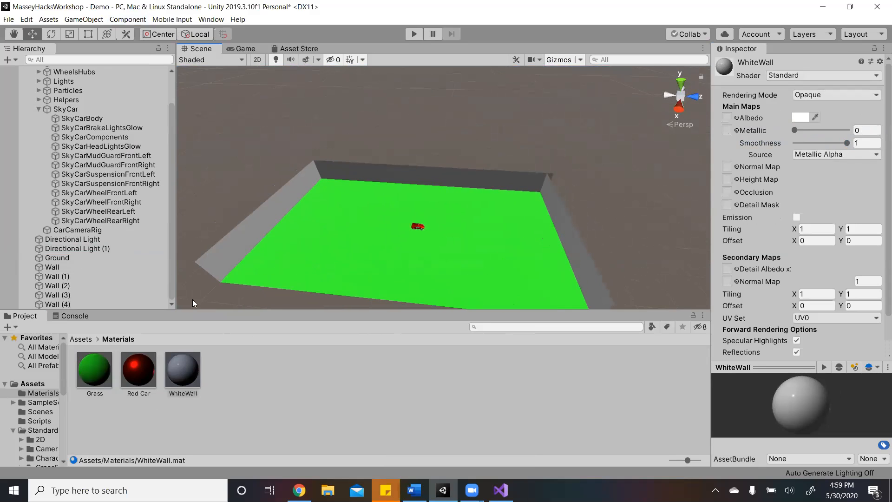
{"action": "left_click_drag", "start_coordinate": [183, 365], "coordinate": [427, 179]}
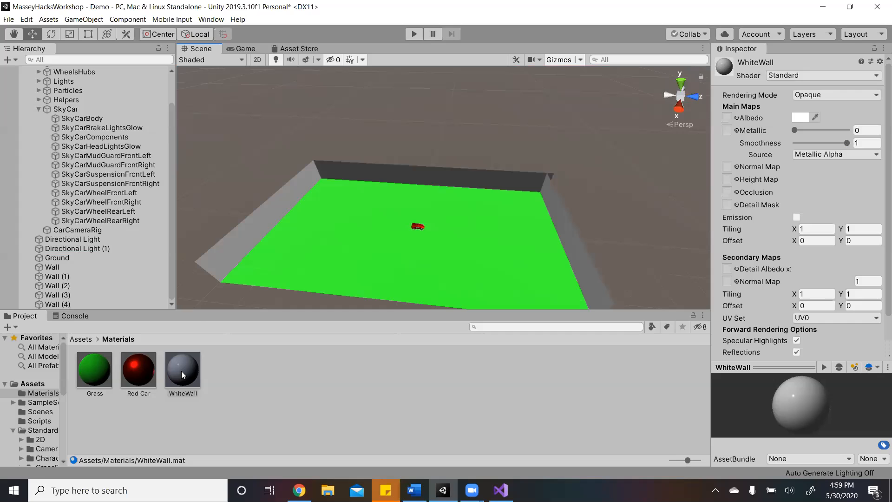
{"action": "left_click_drag", "start_coordinate": [182, 375], "coordinate": [241, 237]}
{"action": "right_click_drag", "start_coordinate": [538, 227], "coordinate": [695, 275]}
- Collapse the Car hierarchy and create an empty game object at the root of the Demo scene
{"action": "scroll", "coordinate": [48, 208], "scroll_direction": "up", "scroll_amount": 2}
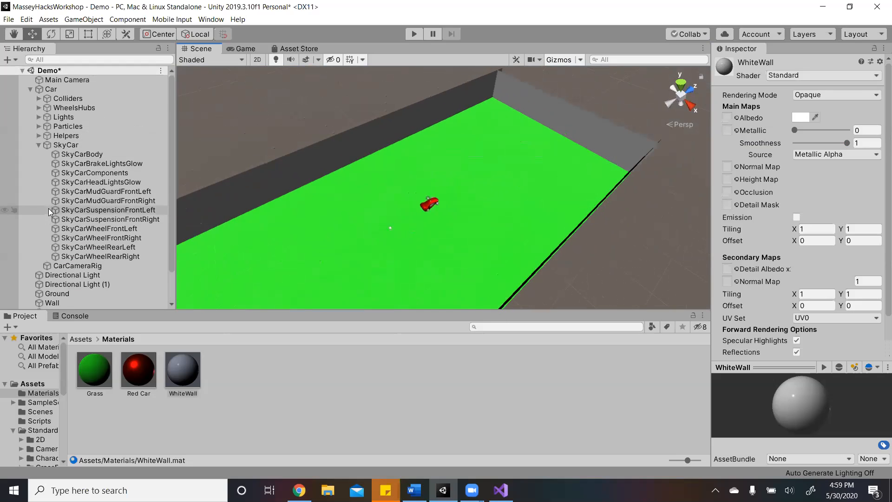
{"action": "left_click", "coordinate": [30, 89]}
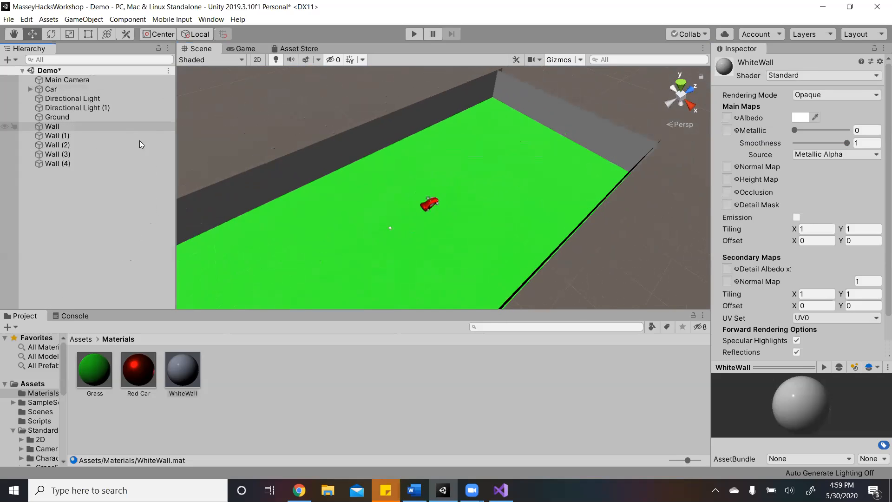
{"action": "right_click", "coordinate": [66, 224]}
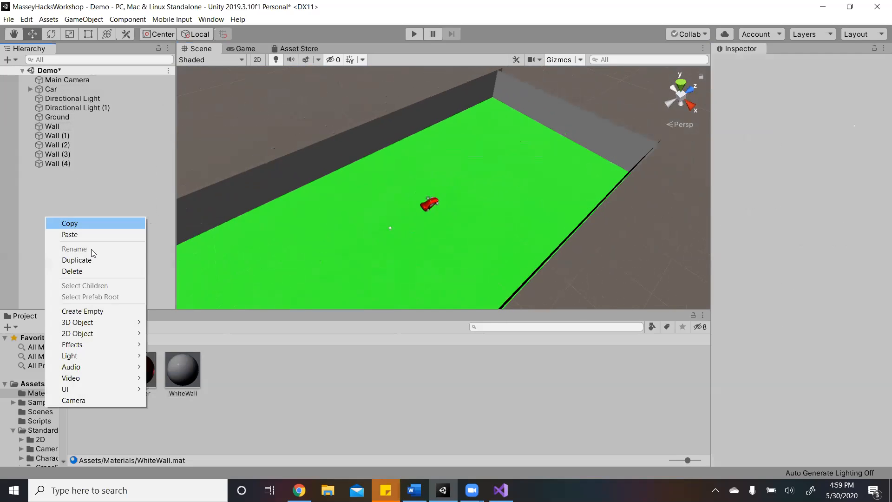
{"action": "left_click", "coordinate": [29, 280]}
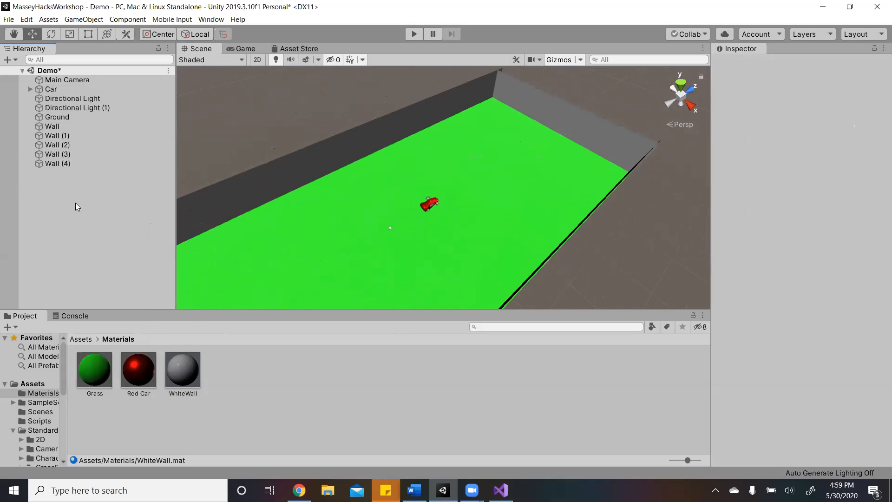
{"action": "right_click", "coordinate": [14, 199]}
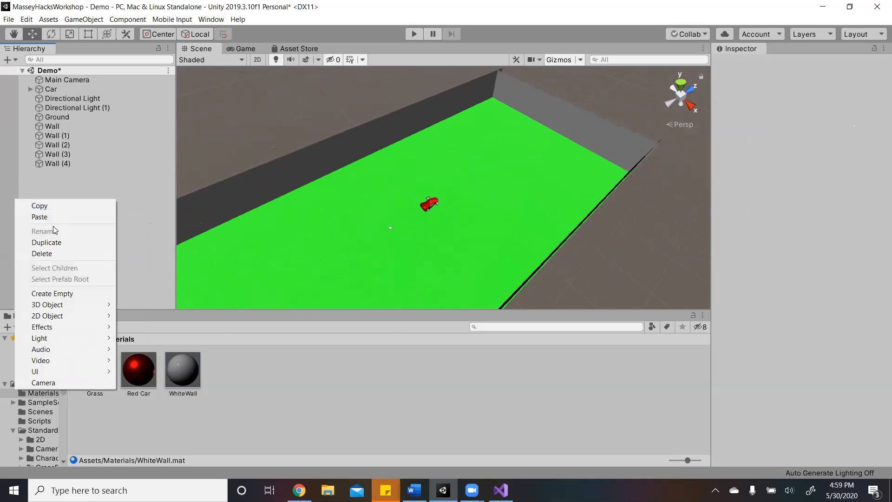
{"action": "left_click", "coordinate": [60, 294]}
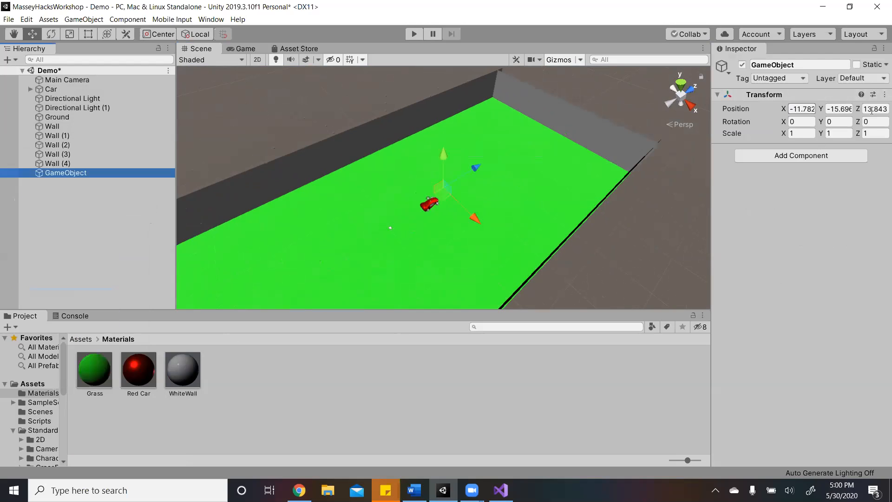
- Reset the new empty object's transform and rename it World
{"action": "right_click", "coordinate": [774, 95]}
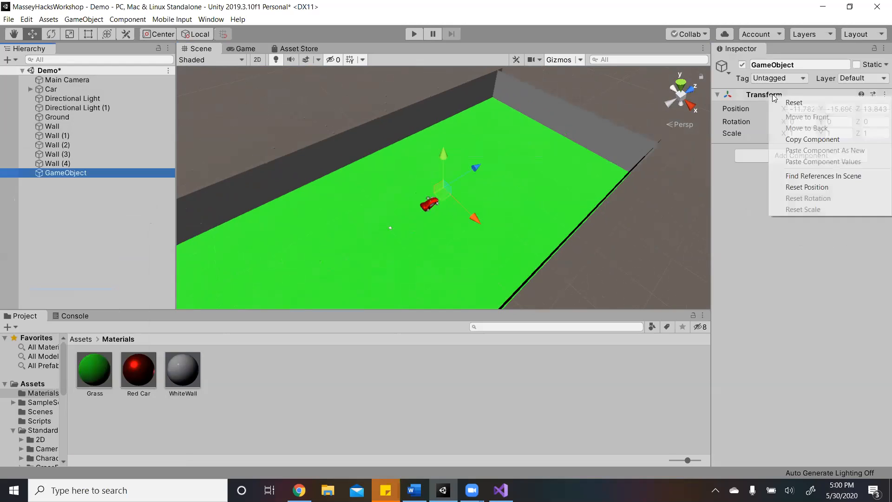
{"action": "left_click", "coordinate": [794, 102]}
{"action": "left_click", "coordinate": [789, 66]}
{"action": "type", "text": "World"}
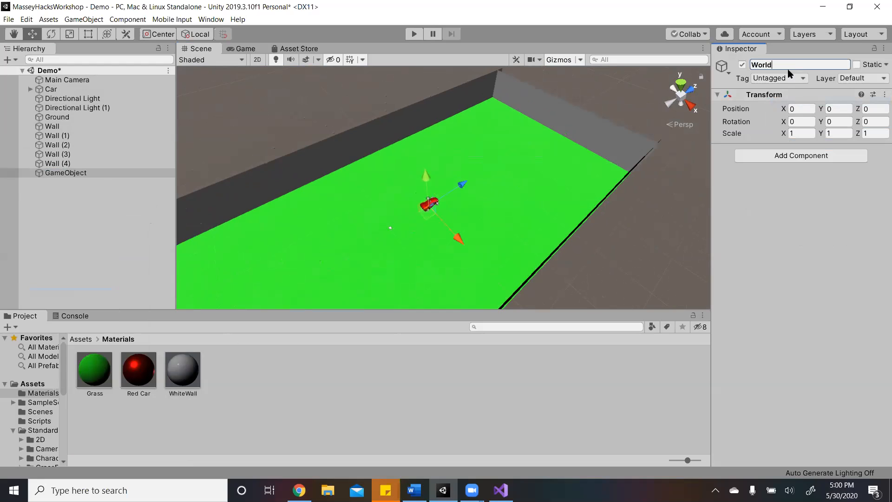
{"action": "key", "text": "Return"}
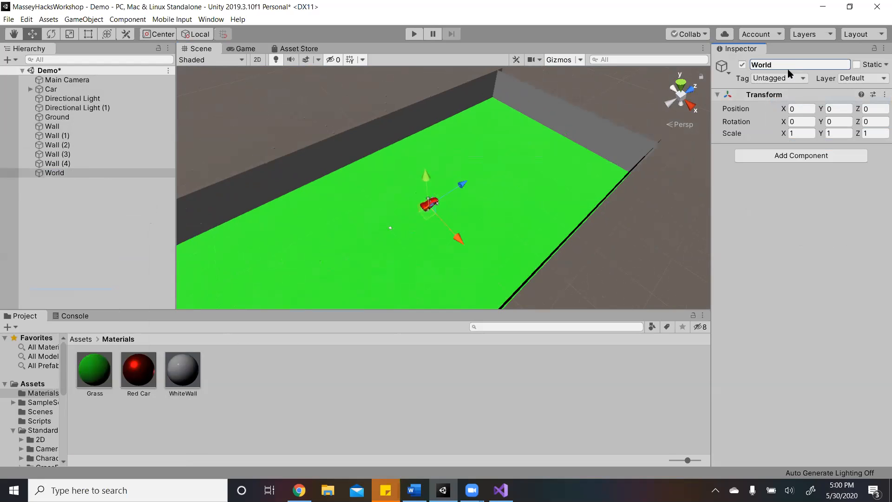
- Make the Ground, all the walls and both Directional Lights children of World, and collapse the group
{"action": "left_click", "coordinate": [72, 164]}
{"action": "left_click", "coordinate": [64, 117], "text": "shift"}
{"action": "left_click_drag", "start_coordinate": [64, 115], "coordinate": [68, 174]}
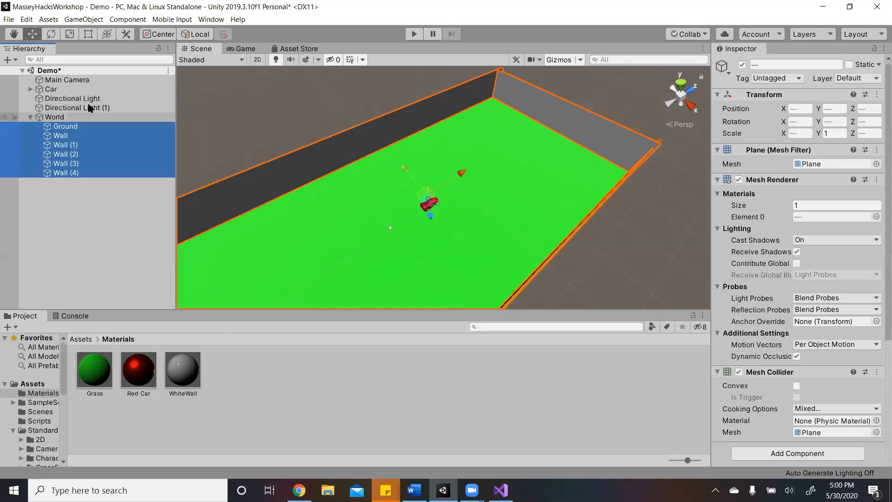
{"action": "left_click", "coordinate": [88, 98]}
{"action": "left_click", "coordinate": [88, 106], "text": "shift"}
{"action": "left_click_drag", "start_coordinate": [88, 105], "coordinate": [68, 118]}
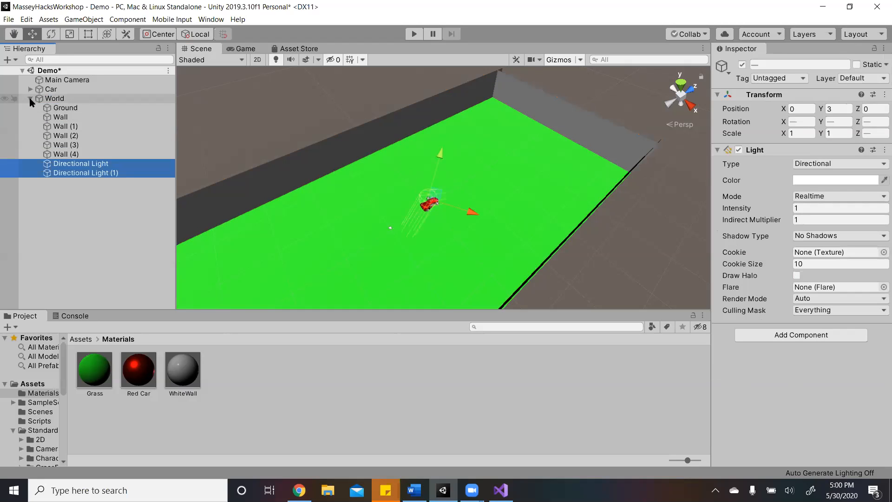
{"action": "left_click", "coordinate": [30, 98]}
{"action": "left_click", "coordinate": [62, 137]}
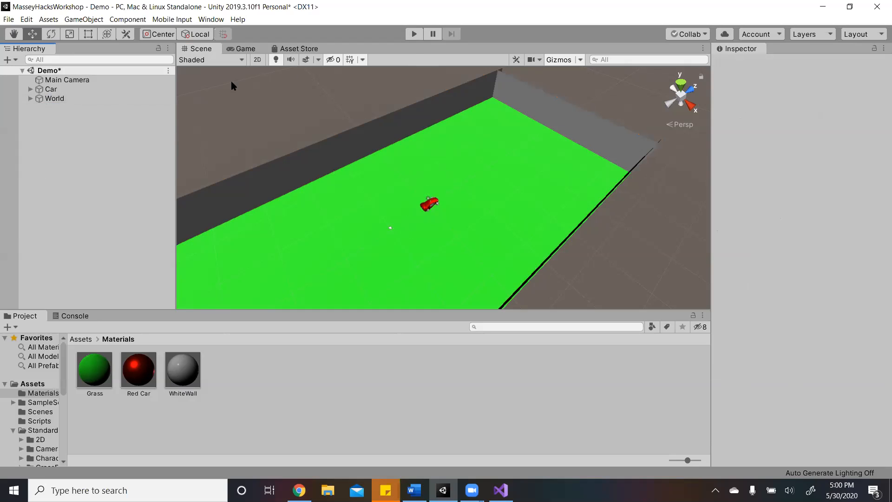
- Add a sphere to the scene and raise it above the ground to a Y position of about 11
{"action": "left_click", "coordinate": [86, 89]}
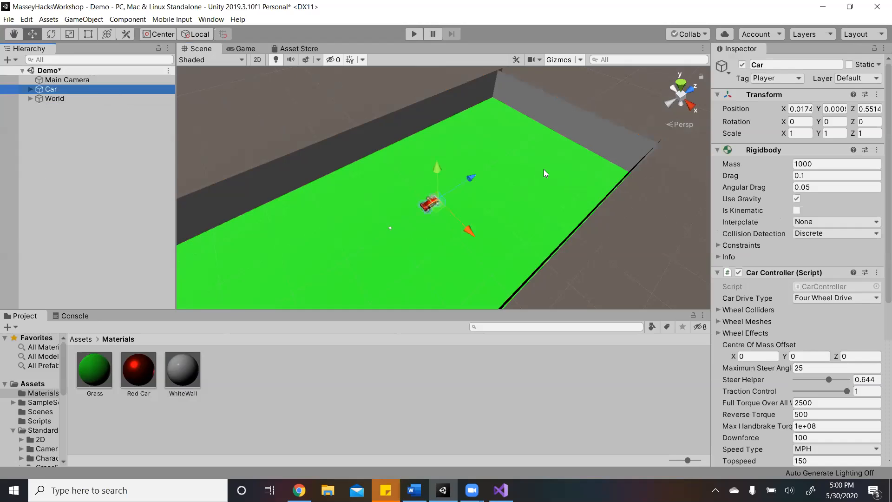
{"action": "right_click_drag", "start_coordinate": [544, 169], "coordinate": [544, 213]}
{"action": "left_click", "coordinate": [64, 111]}
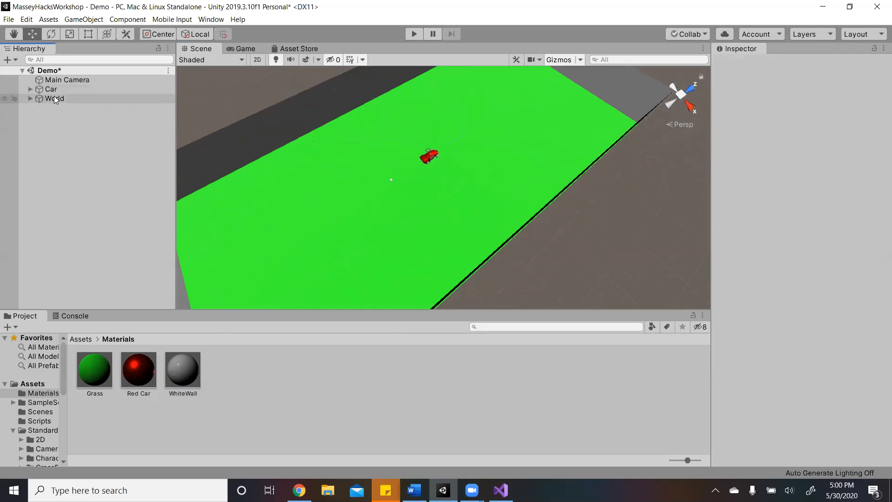
{"action": "right_click", "coordinate": [54, 134]}
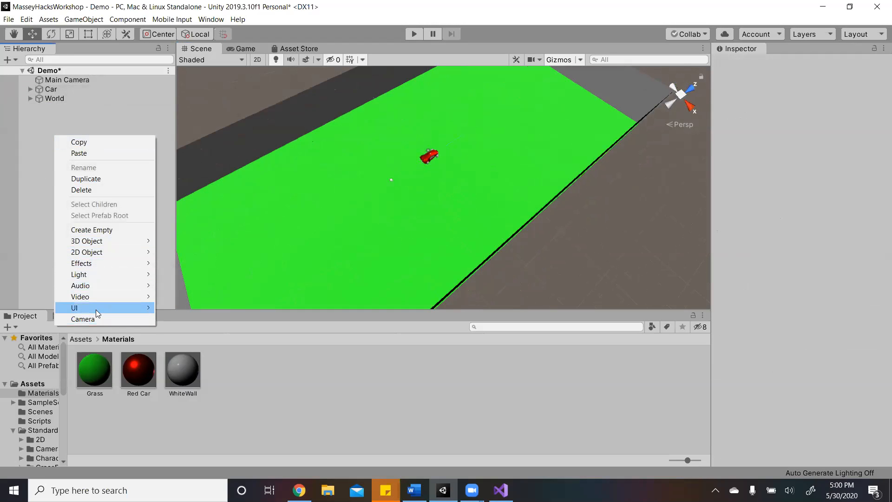
{"action": "mouse_move", "coordinate": [91, 245]}
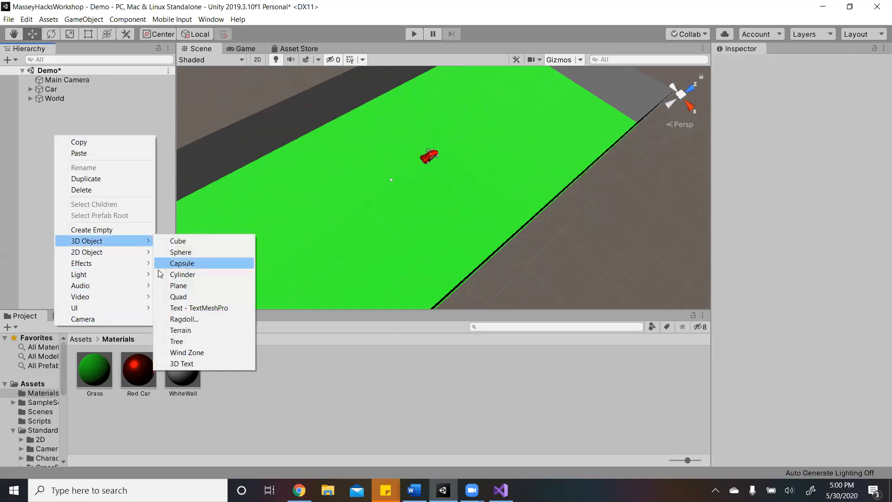
{"action": "left_click", "coordinate": [188, 253]}
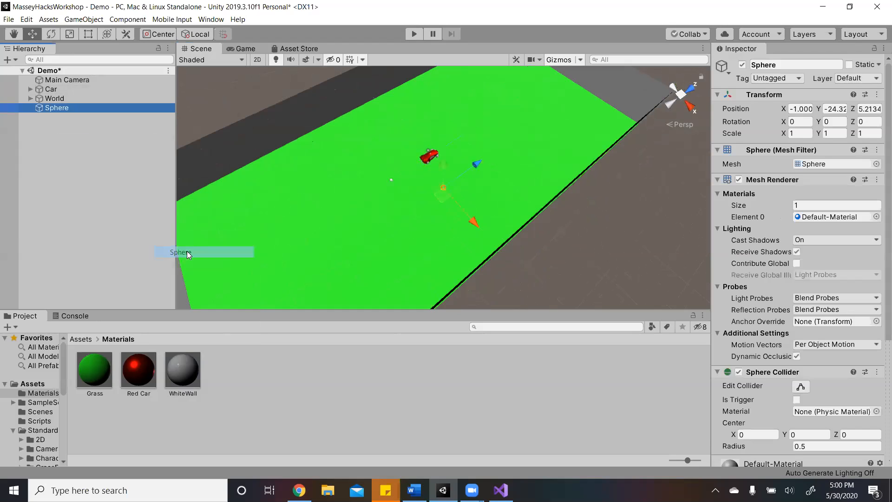
{"action": "left_click_drag", "start_coordinate": [443, 185], "coordinate": [442, 97]}
- Set the sphere's scale to 3 on the X, Y and Z axes
{"action": "left_click", "coordinate": [805, 133]}
{"action": "type", "text": "3"}
{"action": "key", "text": "Tab"}
{"action": "type", "text": "3"}
{"action": "key", "text": "Tab"}
{"action": "type", "text": "3"}
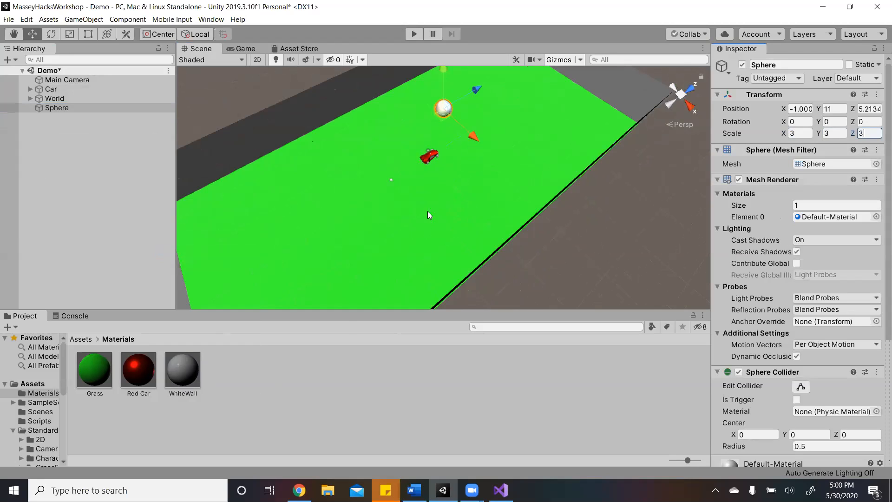
{"action": "key", "text": "Return"}
- Add a Rigidbody component to the sphere
{"action": "scroll", "coordinate": [873, 347], "scroll_direction": "down", "scroll_amount": 3}
{"action": "left_click", "coordinate": [797, 452]}
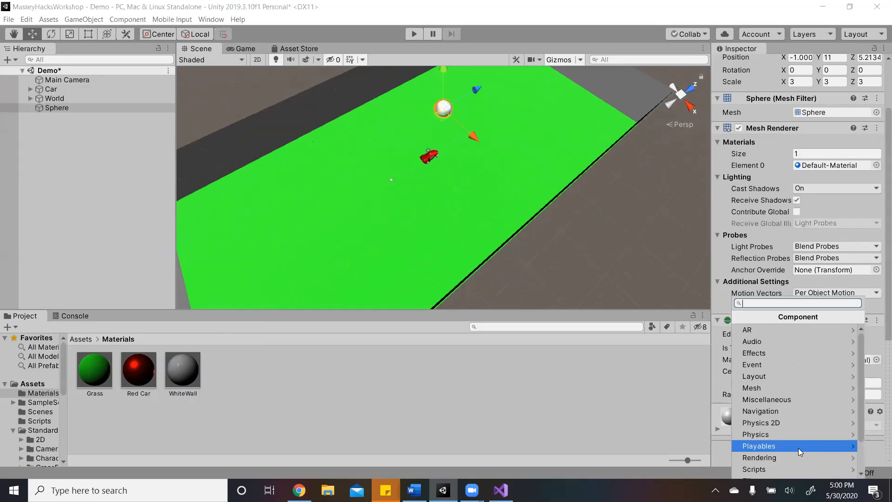
{"action": "type", "text": "rigid"}
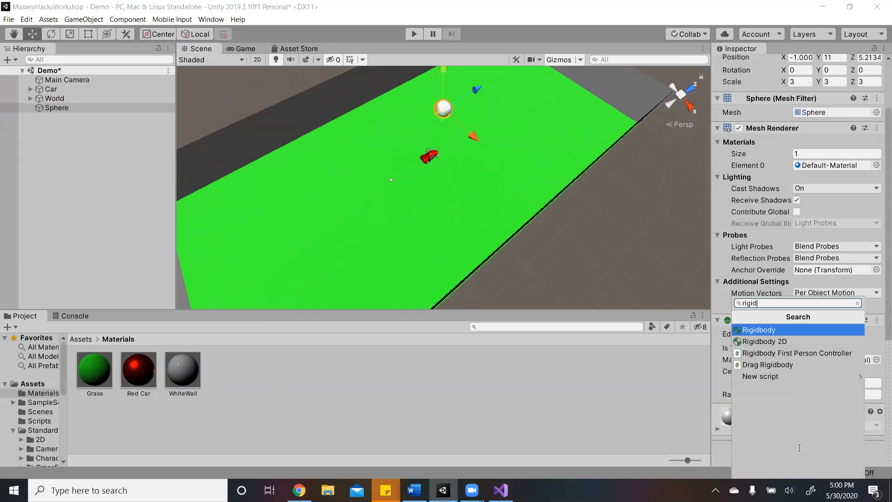
{"action": "key", "text": "Return"}
- Examine the sphere's Rigidbody settings, expanding its Constraints and Info sections
{"action": "scroll", "coordinate": [789, 426], "scroll_direction": "down", "scroll_amount": 5}
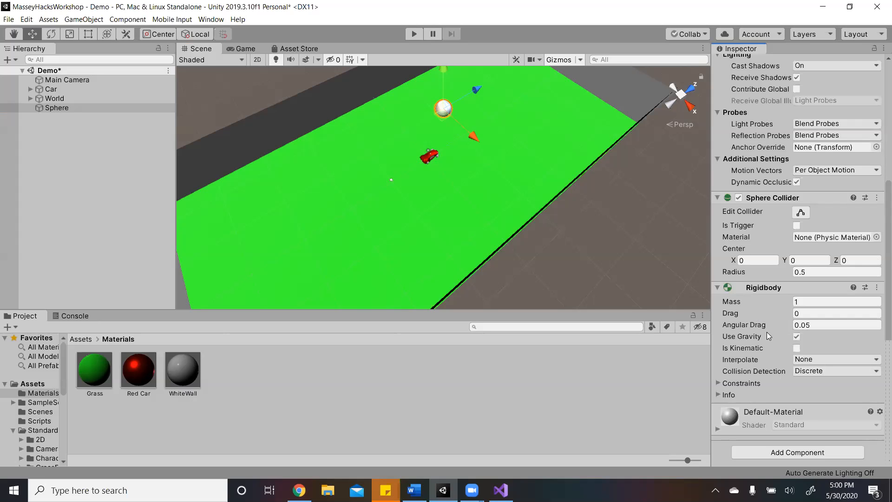
{"action": "scroll", "coordinate": [774, 344], "scroll_direction": "up", "scroll_amount": 3}
{"action": "scroll", "coordinate": [774, 343], "scroll_direction": "up", "scroll_amount": 2}
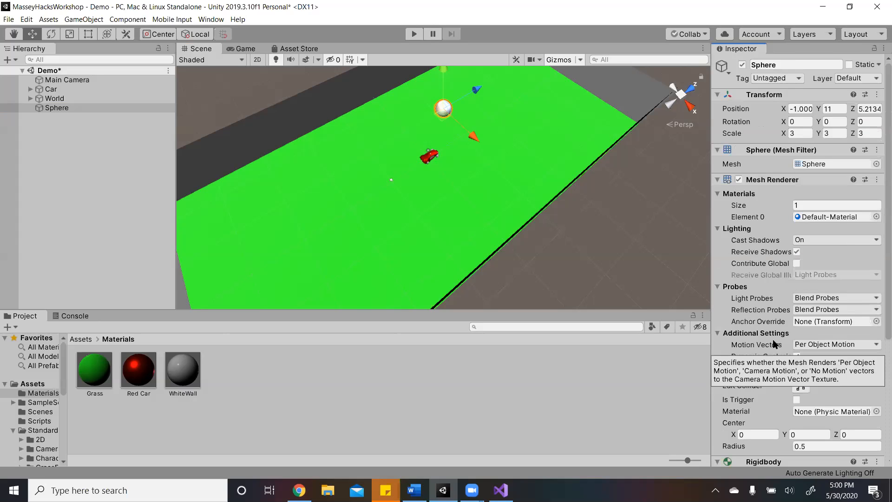
{"action": "scroll", "coordinate": [774, 344], "scroll_direction": "down", "scroll_amount": 5}
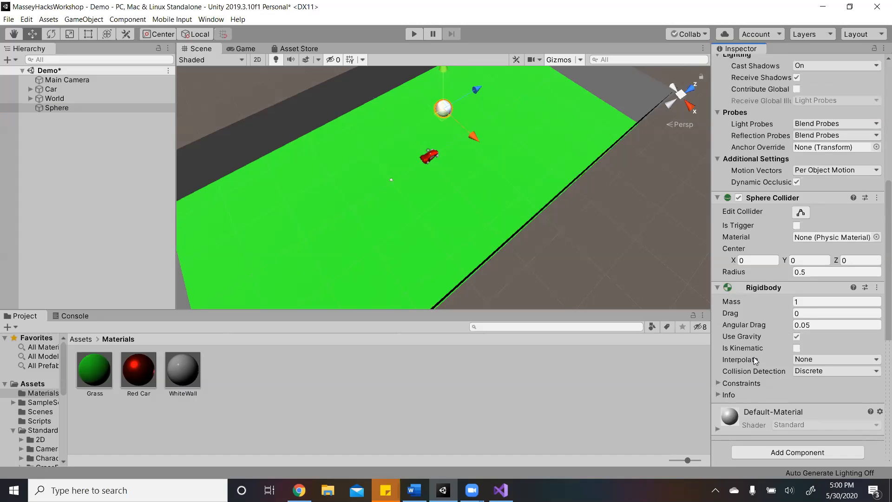
{"action": "left_click", "coordinate": [728, 383]}
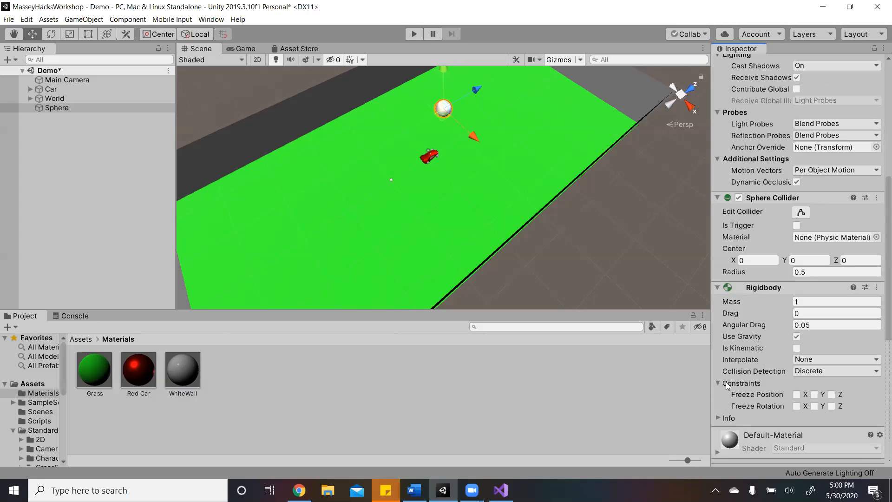
{"action": "scroll", "coordinate": [727, 383], "scroll_direction": "down", "scroll_amount": 1}
{"action": "left_click", "coordinate": [723, 398]}
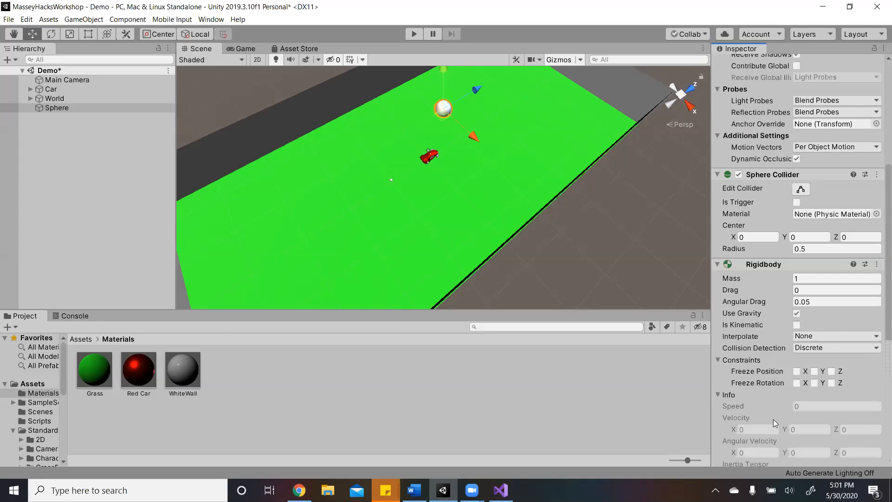
- Play-test the scene, driving the car around and into the sphere to check its physics, and stop the game
{"action": "scroll", "coordinate": [774, 420], "scroll_direction": "down", "scroll_amount": 5}
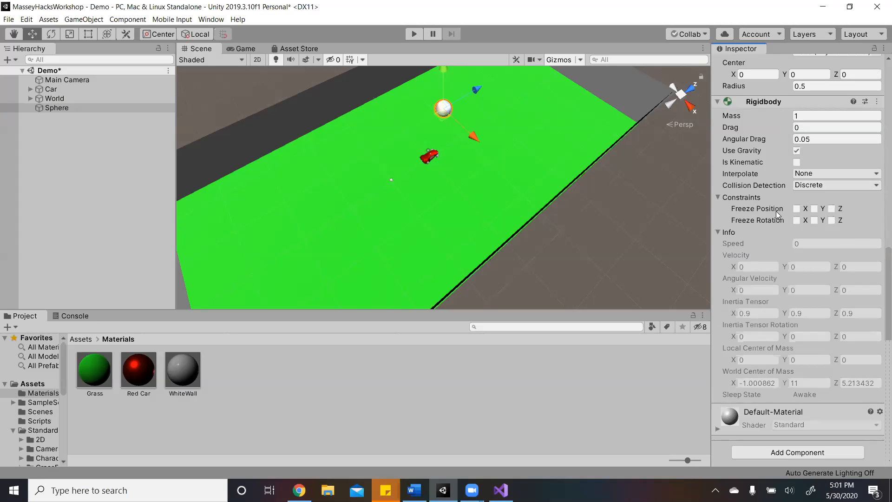
{"action": "scroll", "coordinate": [830, 223], "scroll_direction": "up", "scroll_amount": 3}
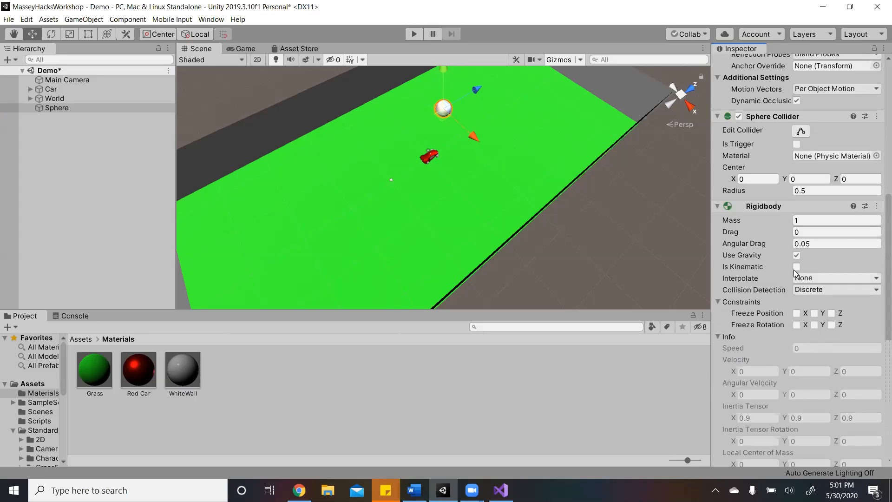
{"action": "left_click", "coordinate": [415, 33]}
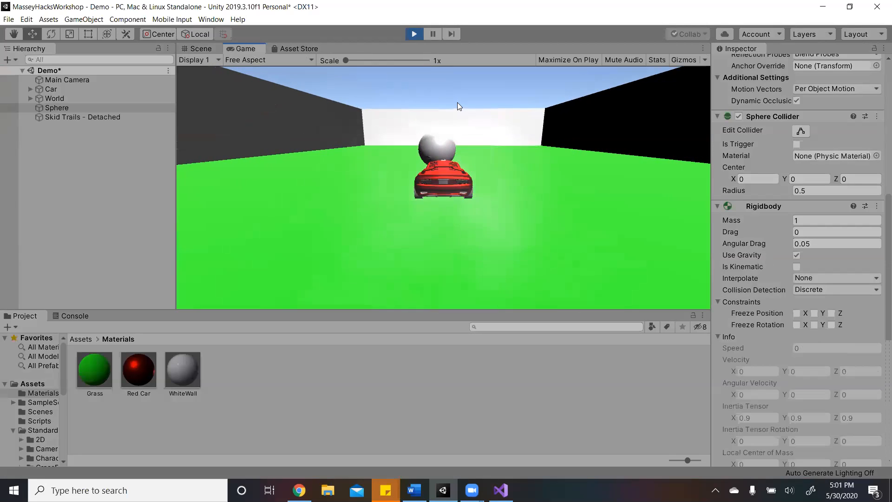
{"action": "key", "text": "w"}
{"action": "key", "text": "a"}
{"action": "key", "text": "d"}
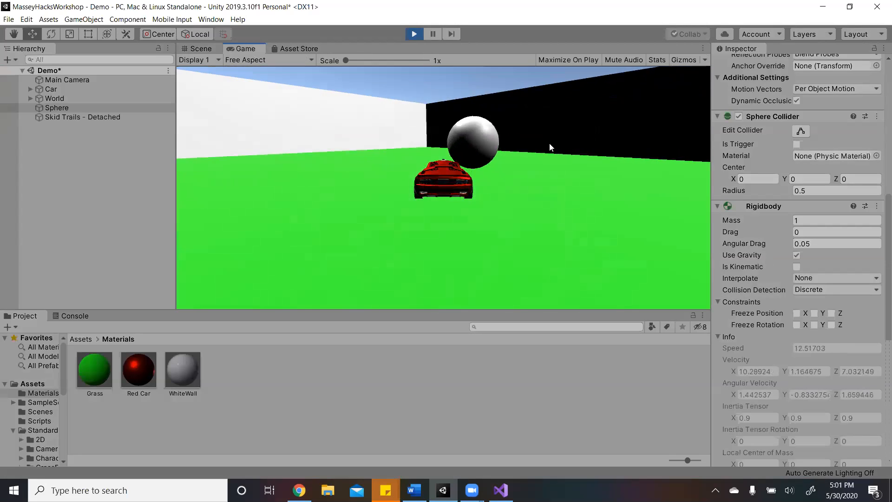
{"action": "key", "text": "a"}
{"action": "key", "text": "a"}
{"action": "key", "text": "d"}
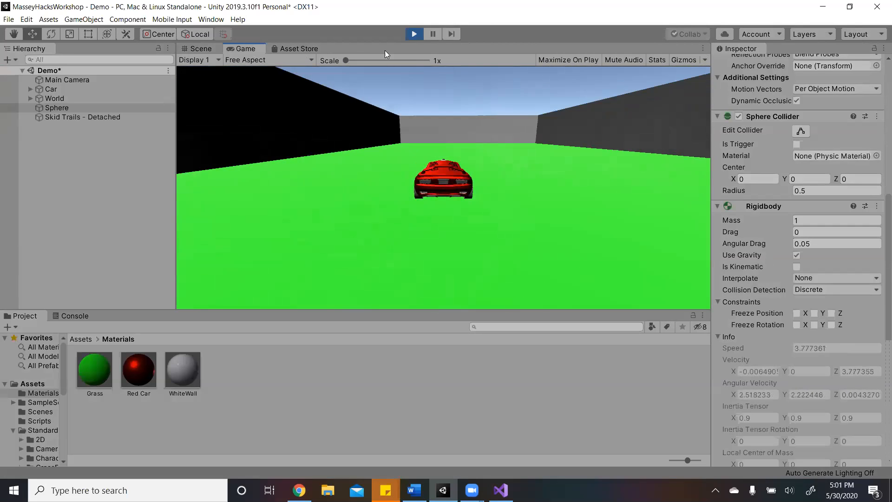
{"action": "left_click", "coordinate": [414, 33]}
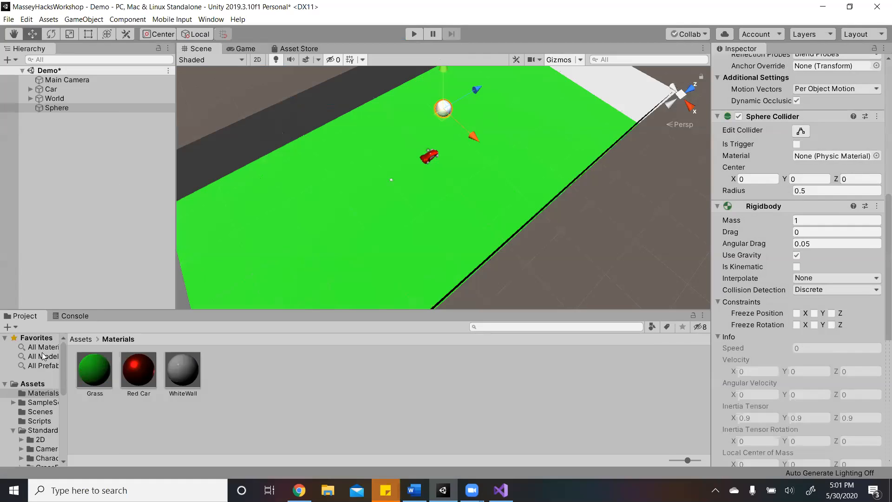
- Switch to Visual Studio and duplicate the UpdateCarCam method directly below the original in CameraController.cs
{"action": "left_click", "coordinate": [72, 316]}
{"action": "left_click", "coordinate": [23, 316]}
{"action": "left_click", "coordinate": [501, 490]}
{"action": "left_click_drag", "start_coordinate": [143, 314], "coordinate": [122, 297]}
{"action": "left_click", "coordinate": [146, 315]}
{"action": "left_click", "coordinate": [125, 266]}
{"action": "left_click", "coordinate": [136, 257]}
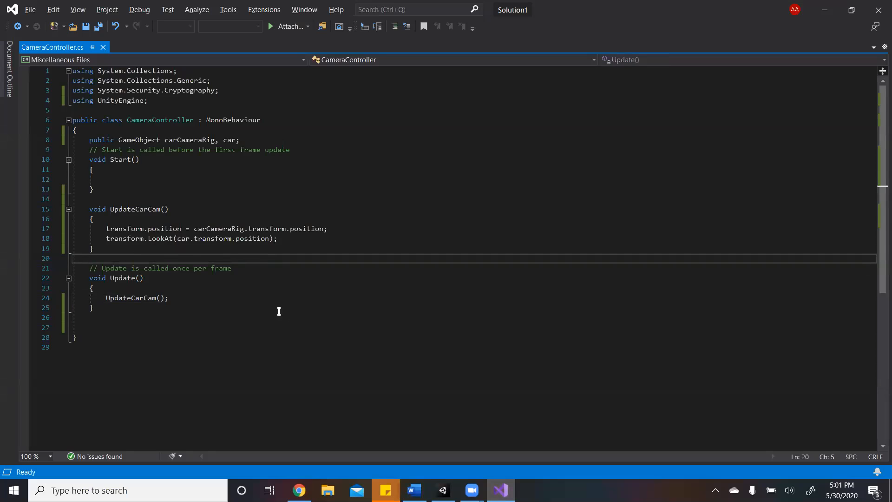
{"action": "left_click", "coordinate": [203, 232]}
{"action": "left_click_drag", "start_coordinate": [94, 249], "coordinate": [91, 209]}
{"action": "key", "text": "ctrl+c"}
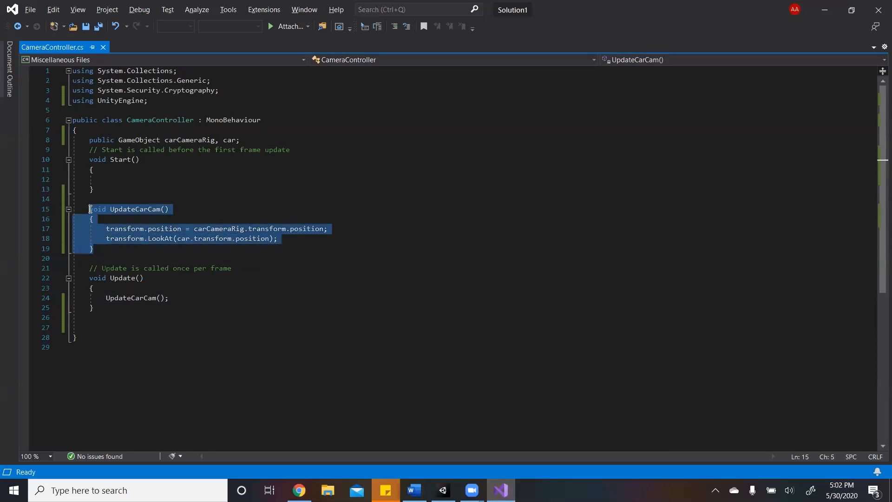
{"action": "left_click", "coordinate": [120, 247]}
{"action": "left_click", "coordinate": [126, 255]}
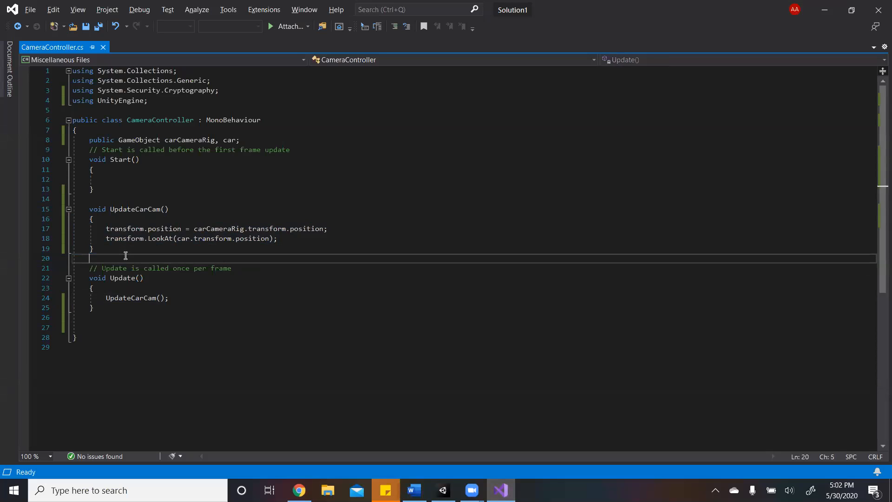
{"action": "key", "text": "ctrl+v"}
- Rename the duplicated camera method as UpdateBallCam
{"action": "double_click", "coordinate": [139, 258]}
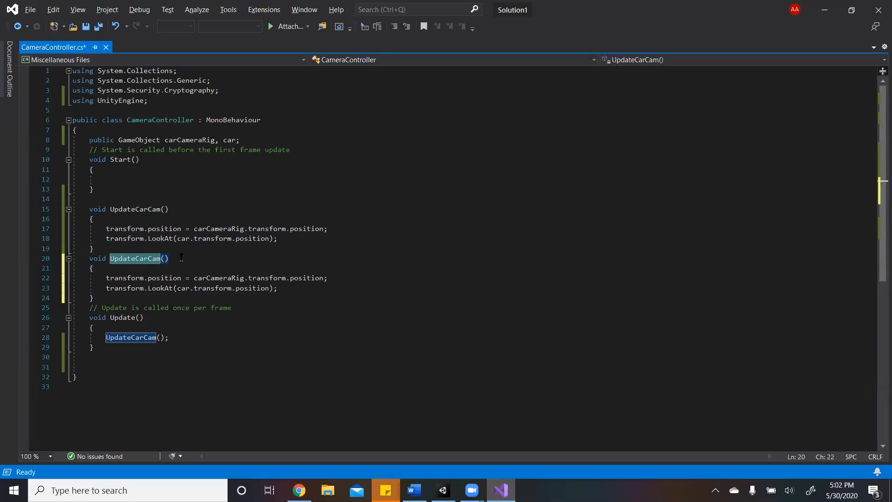
{"action": "left_click", "coordinate": [145, 260]}
{"action": "key", "text": "BackSpace"}
{"action": "key", "text": "BackSpace"}
{"action": "key", "text": "BackSpace"}
{"action": "type", "text": "Ball"}
{"action": "left_click", "coordinate": [215, 288]}
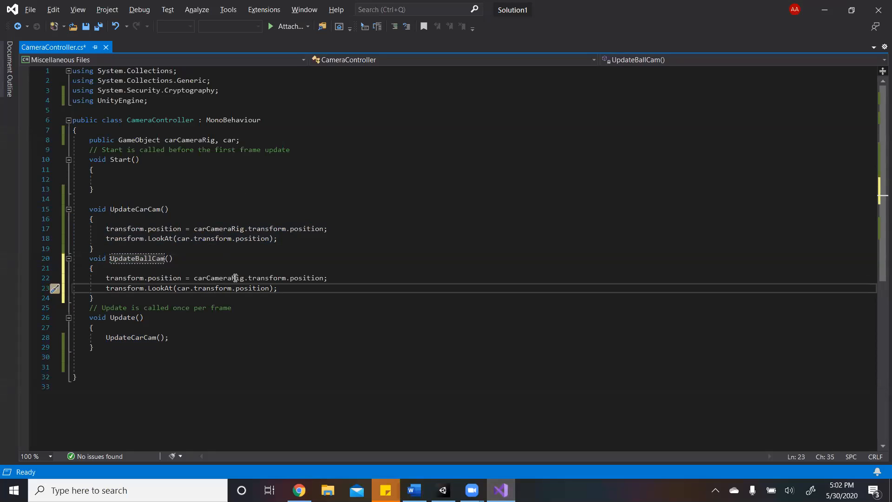
- Add a ball variable to the public GameObject declaration after car
{"action": "left_click", "coordinate": [220, 279]}
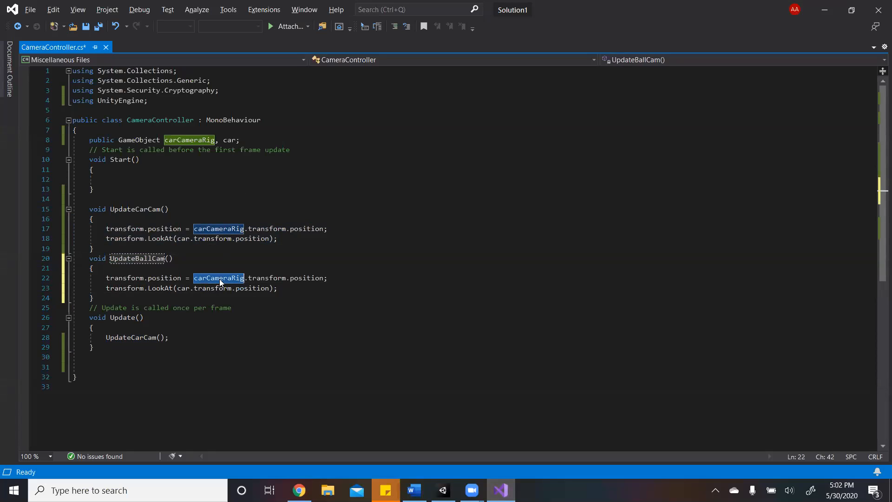
{"action": "double_click", "coordinate": [213, 289]}
{"action": "left_click", "coordinate": [189, 279]}
{"action": "double_click", "coordinate": [184, 289]}
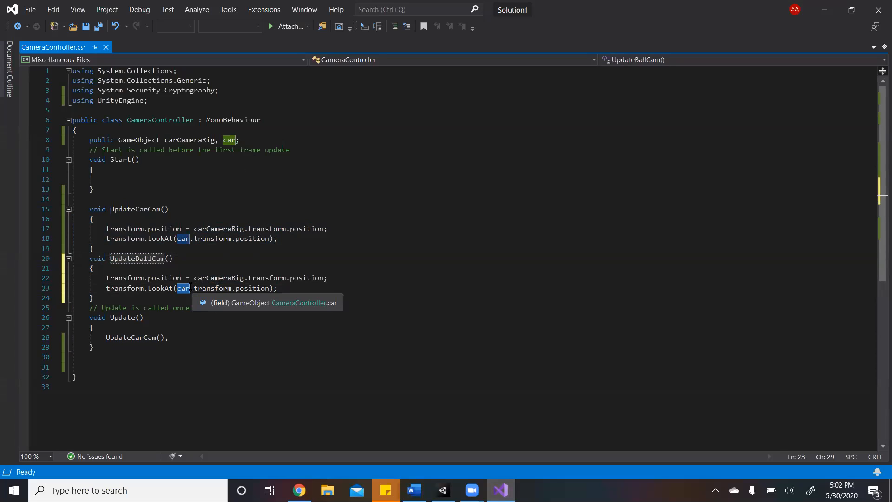
{"action": "left_click", "coordinate": [259, 134]}
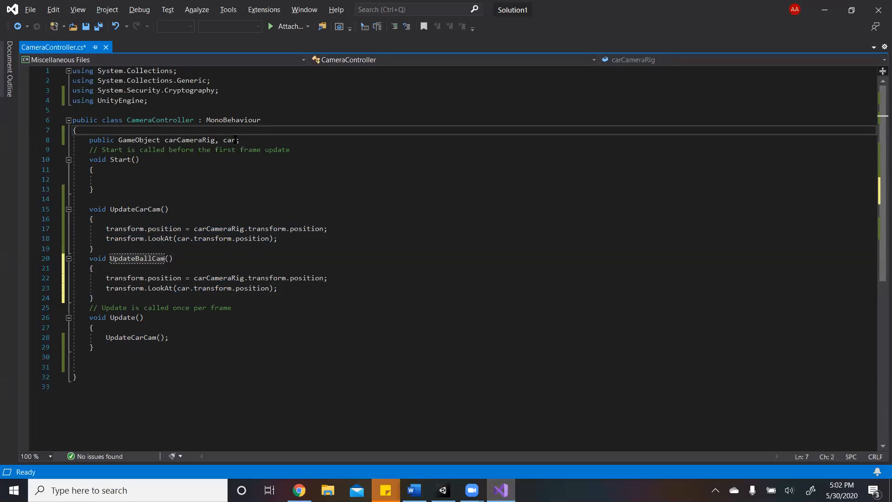
{"action": "left_click", "coordinate": [235, 140]}
{"action": "type", "text": ", "}
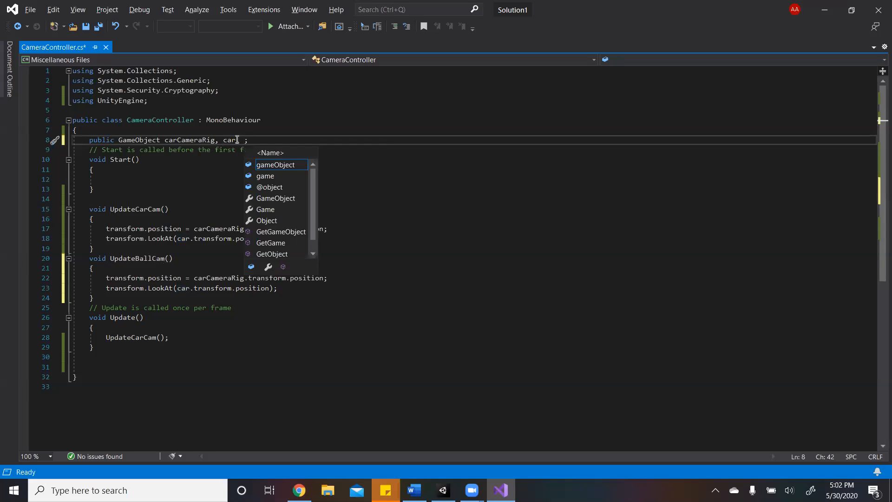
{"action": "type", "text": "ball"}
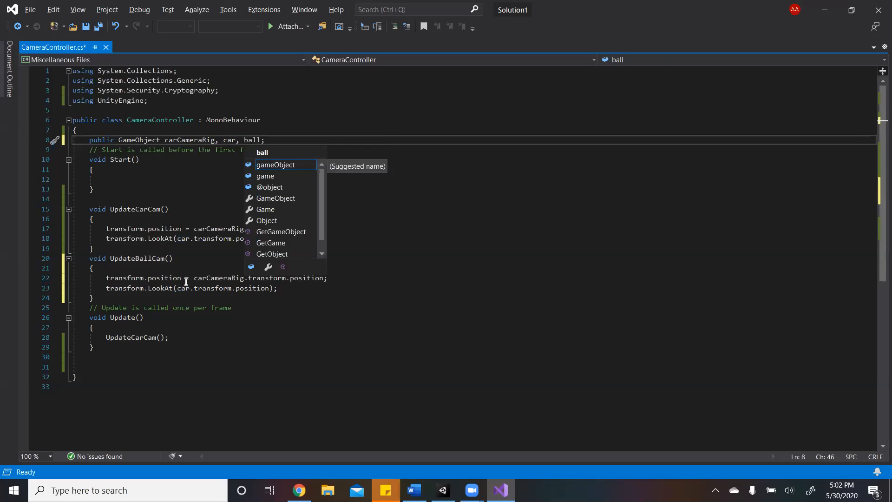
- Make the LookAt call in UpdateBallCam target ball instead of car
{"action": "double_click", "coordinate": [184, 288]}
{"action": "type", "text": "ball"}
{"action": "left_click", "coordinate": [254, 273]}
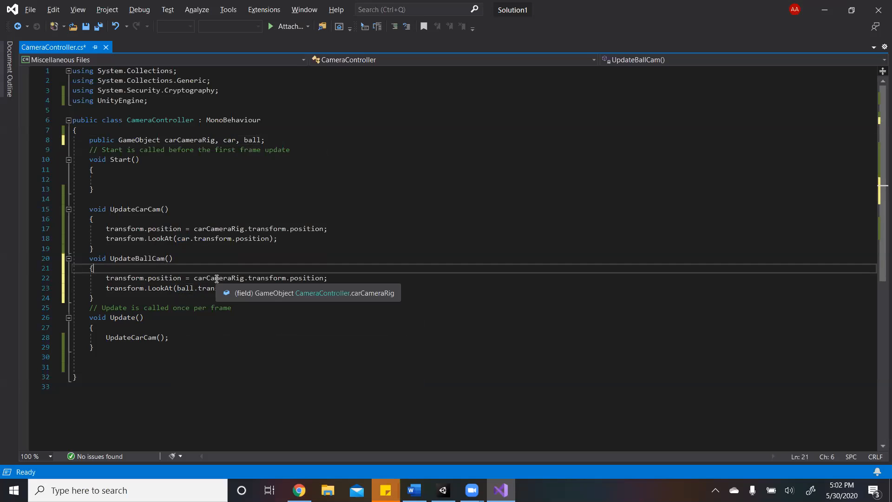
- Replace the method call inside Update() with UpdateBallCam() and save the script
{"action": "double_click", "coordinate": [127, 334]}
{"action": "type", "text": "UpdateB"}
{"action": "key", "text": "Tab"}
{"action": "key", "text": "ctrl+s"}
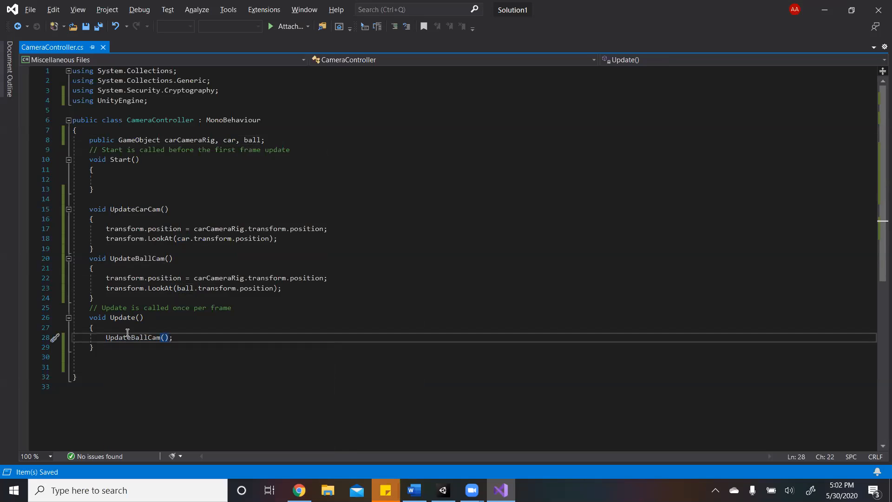
- Switch to Unity, rename the sphere as Ball, and assign it to the Ball field of the main camera's Camera Controller script
{"action": "key", "text": "alt+Tab"}
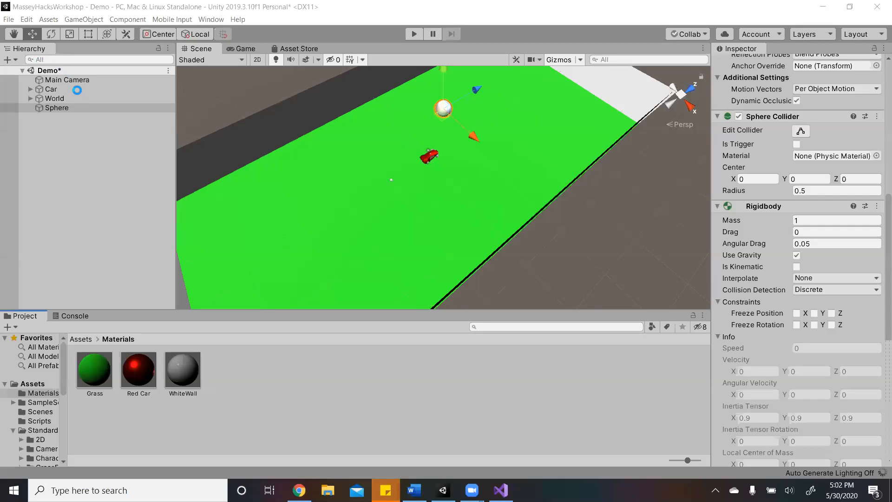
{"action": "left_click", "coordinate": [59, 82]}
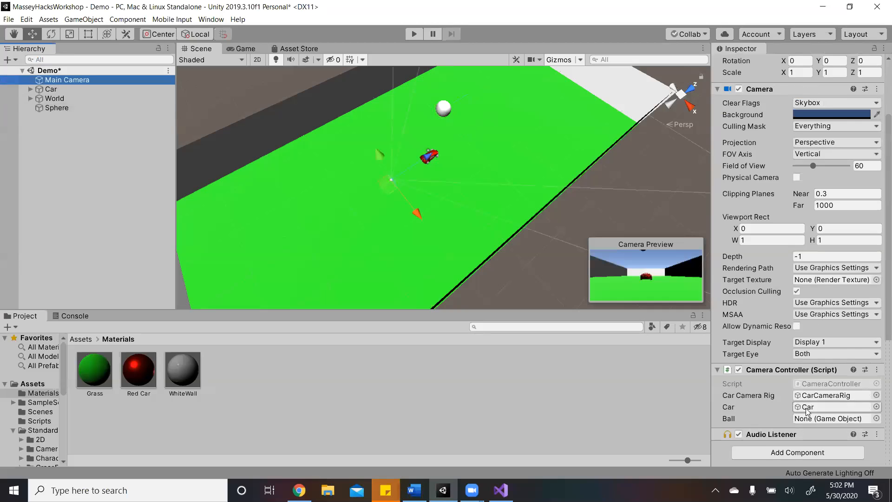
{"action": "left_click", "coordinate": [66, 106]}
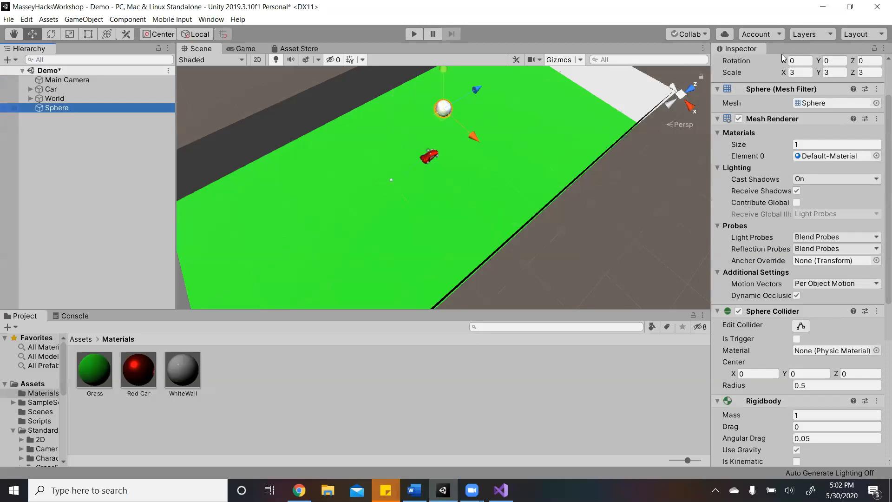
{"action": "scroll", "coordinate": [784, 60], "scroll_direction": "up", "scroll_amount": 3}
{"action": "left_click", "coordinate": [784, 64]}
{"action": "type", "text": "Bal"}
{"action": "key", "text": "Return"}
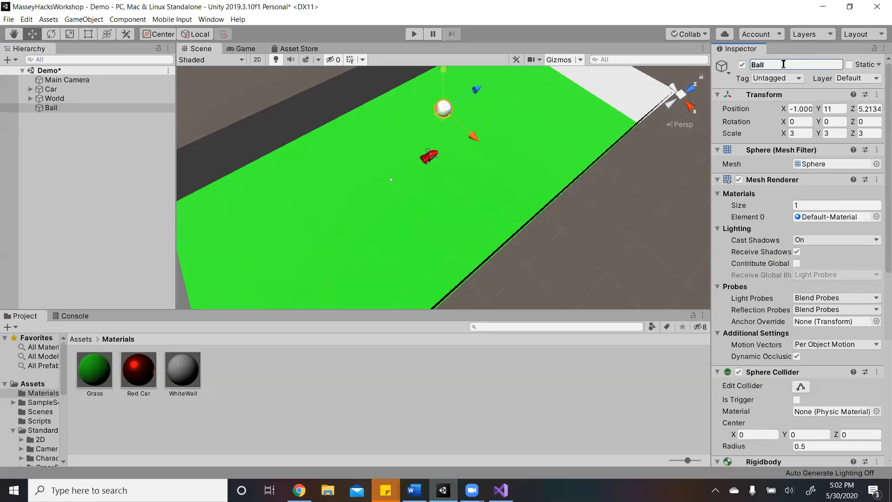
{"action": "left_click", "coordinate": [84, 80]}
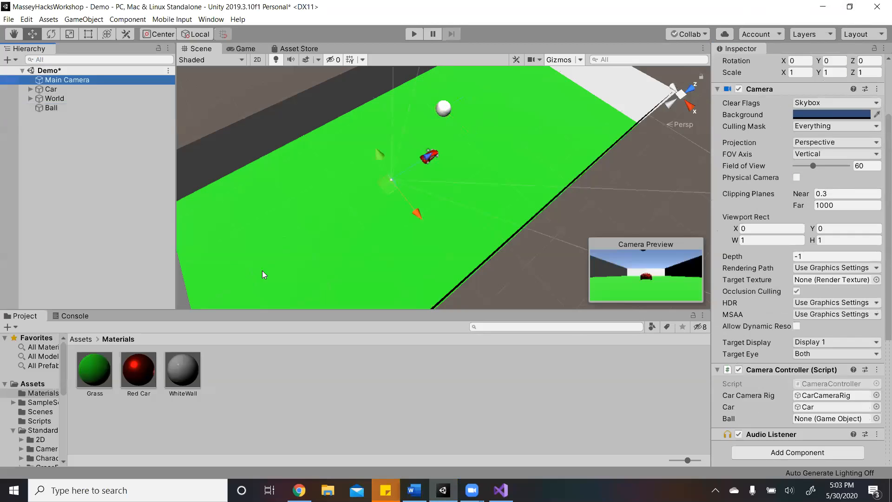
{"action": "left_click_drag", "start_coordinate": [81, 108], "coordinate": [838, 421]}
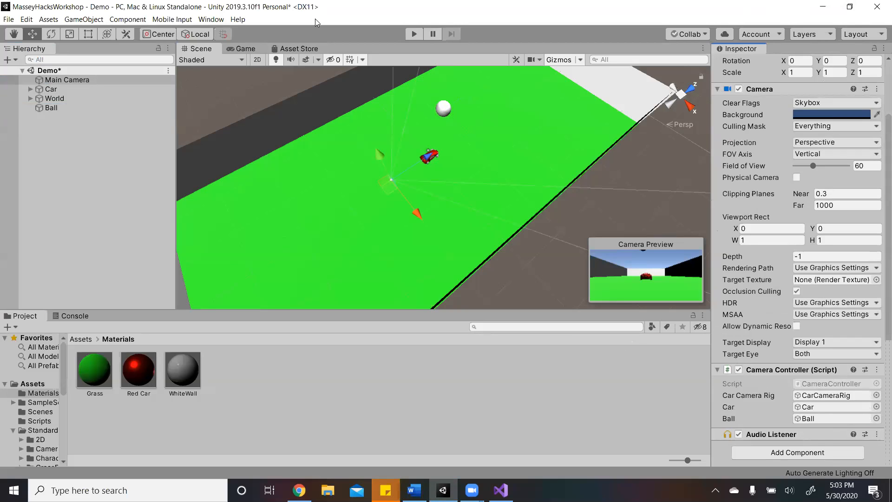
- Play-test the ball camera by driving the car forward, backward and sideways around the ball, and stop the game
{"action": "key", "text": "ctrl+p"}
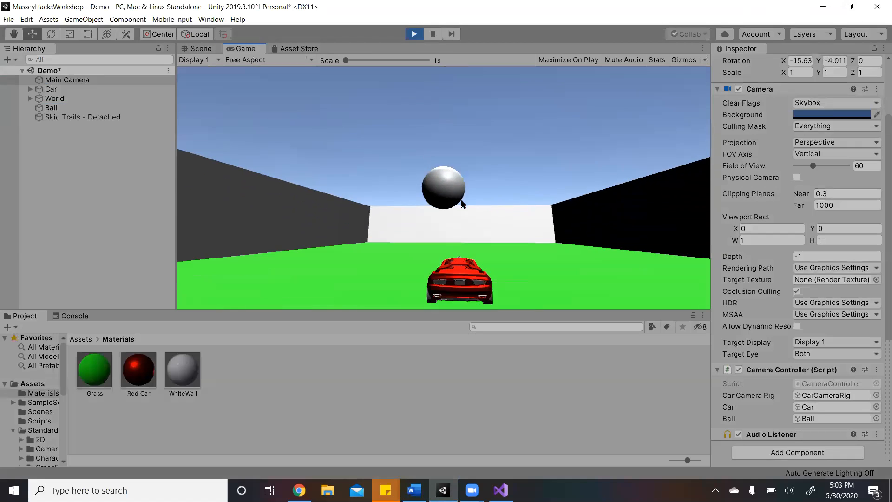
{"action": "key", "text": "d"}
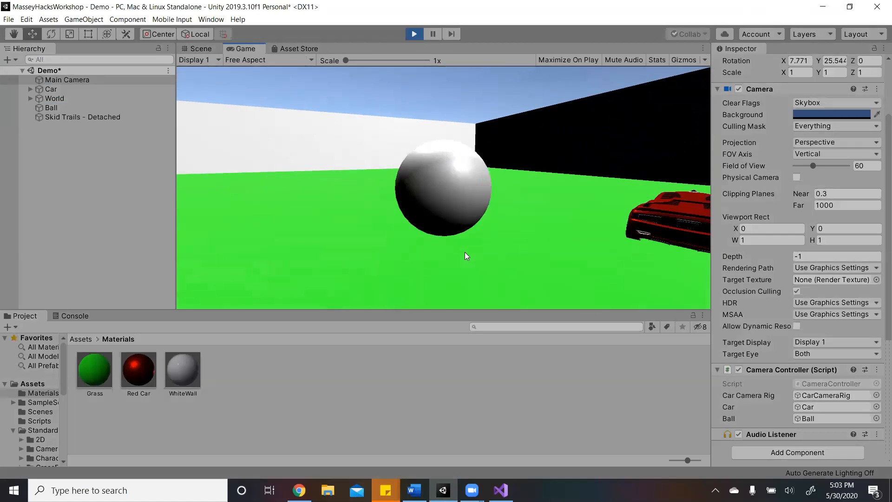
{"action": "key", "text": "d"}
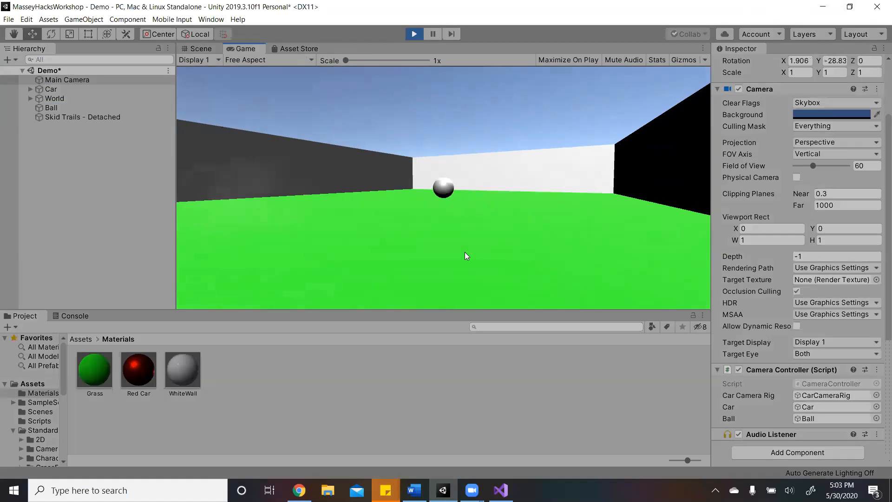
{"action": "key", "text": "d"}
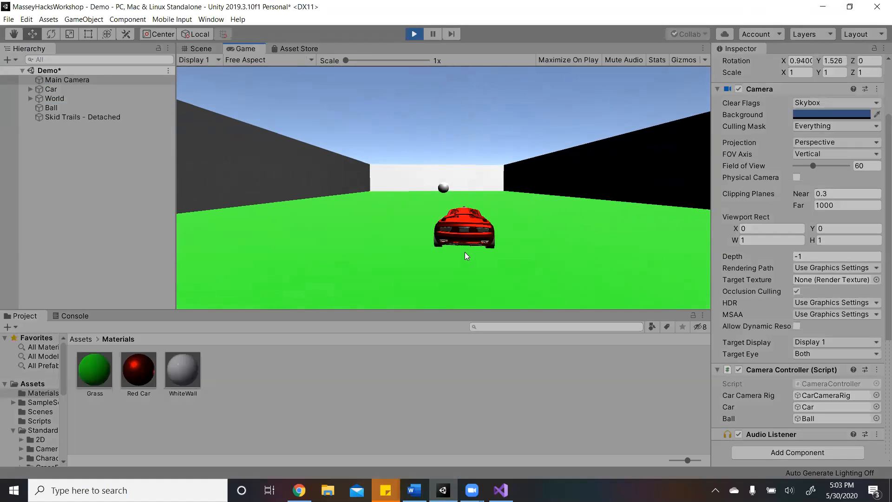
{"action": "key", "text": "a"}
{"action": "key", "text": "d"}
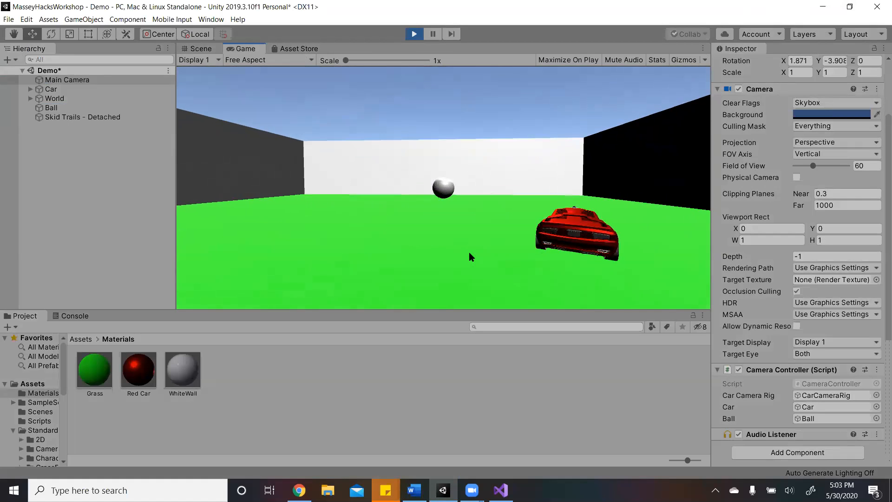
{"action": "key", "text": "s"}
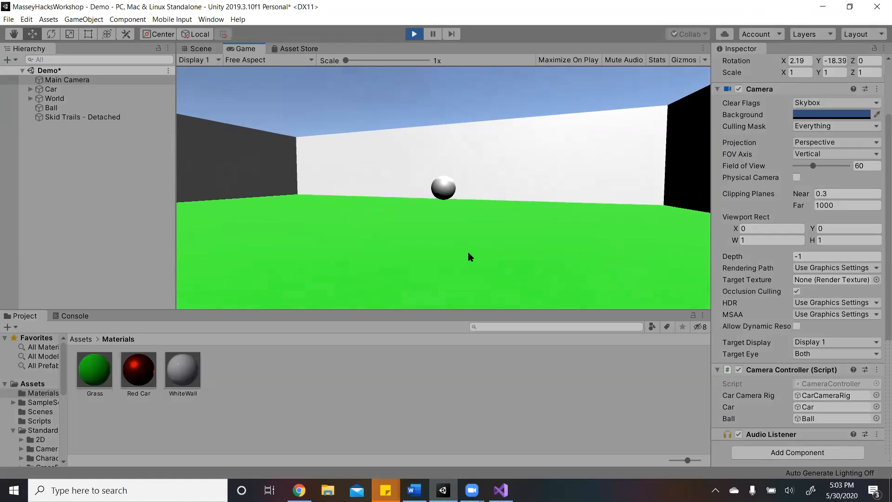
{"action": "key", "text": "d"}
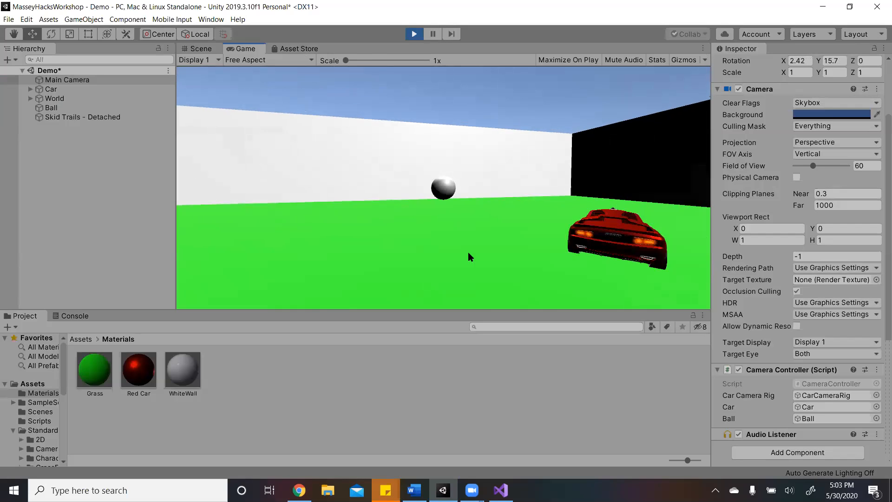
{"action": "key", "text": "w"}
{"action": "key", "text": "a"}
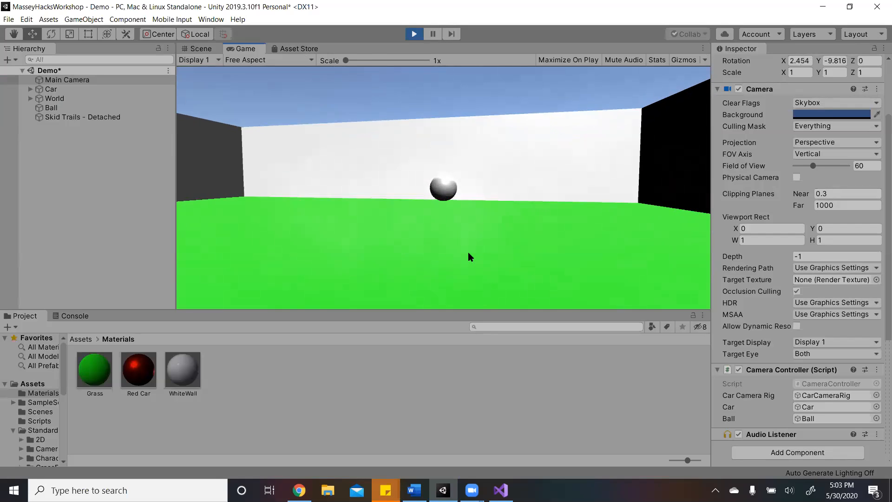
{"action": "left_click", "coordinate": [413, 34]}
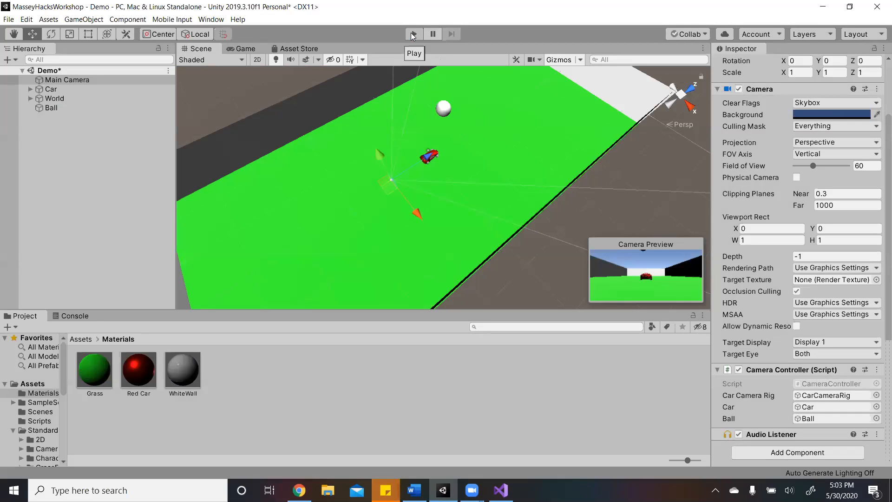
- Select the Car object and expand its child objects
{"action": "left_click", "coordinate": [97, 108]}
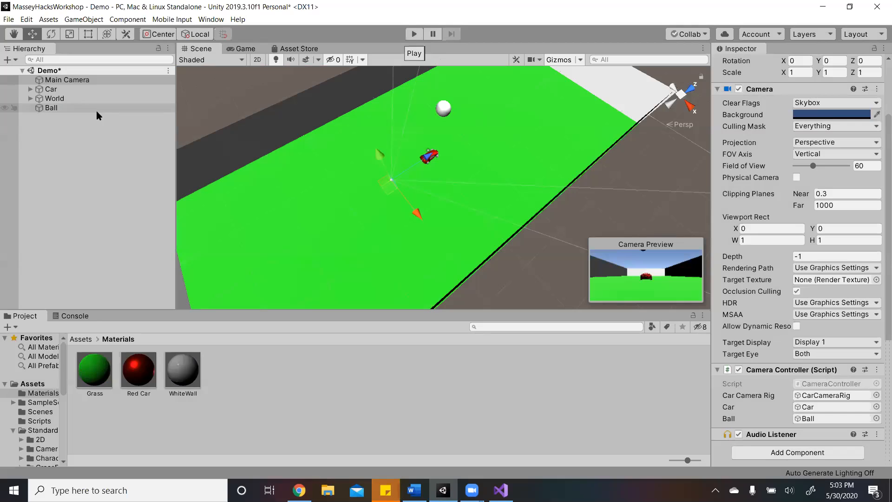
{"action": "left_click", "coordinate": [78, 97]}
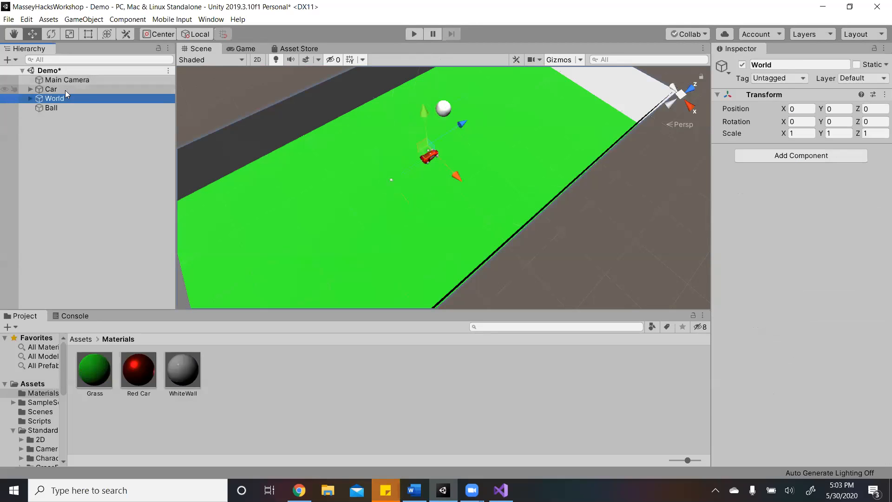
{"action": "left_click", "coordinate": [65, 90]}
{"action": "left_click", "coordinate": [69, 95]}
{"action": "left_click", "coordinate": [73, 107]}
{"action": "left_click", "coordinate": [58, 89]}
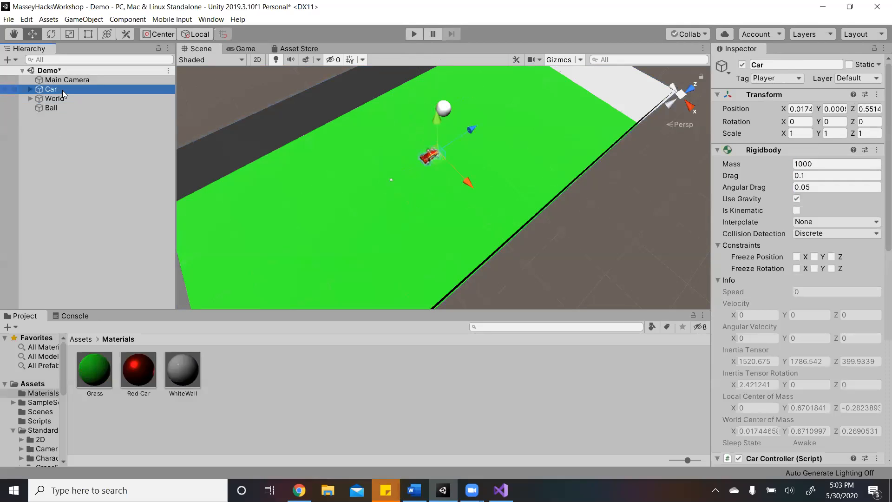
{"action": "left_click", "coordinate": [30, 89]}
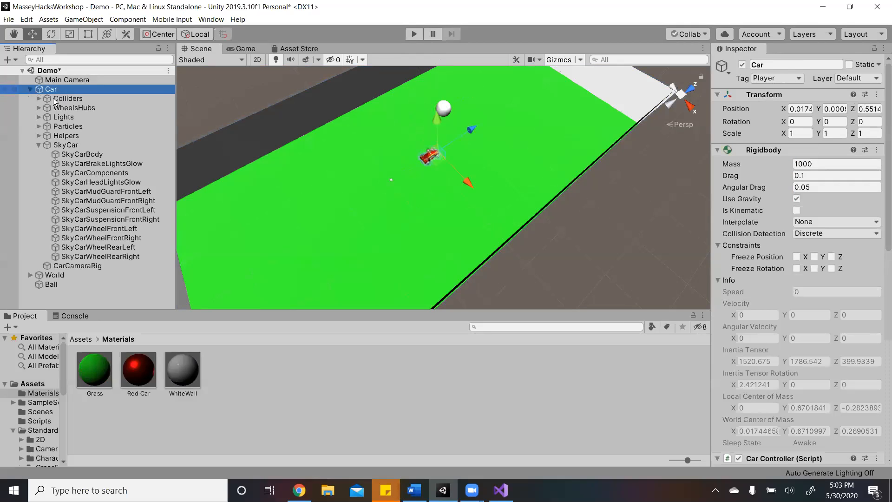
- Add an empty child object named Pivoter to the Car, and delete it again
{"action": "left_click", "coordinate": [74, 283]}
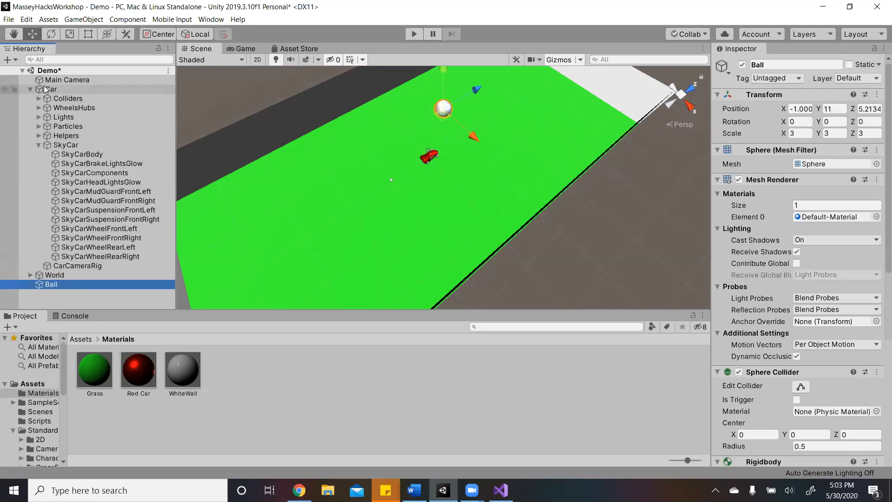
{"action": "left_click", "coordinate": [39, 145]}
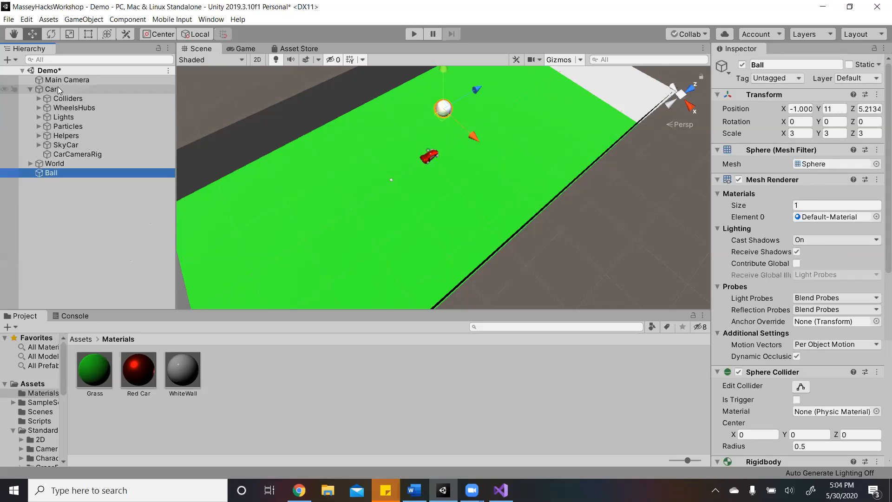
{"action": "right_click", "coordinate": [58, 88]}
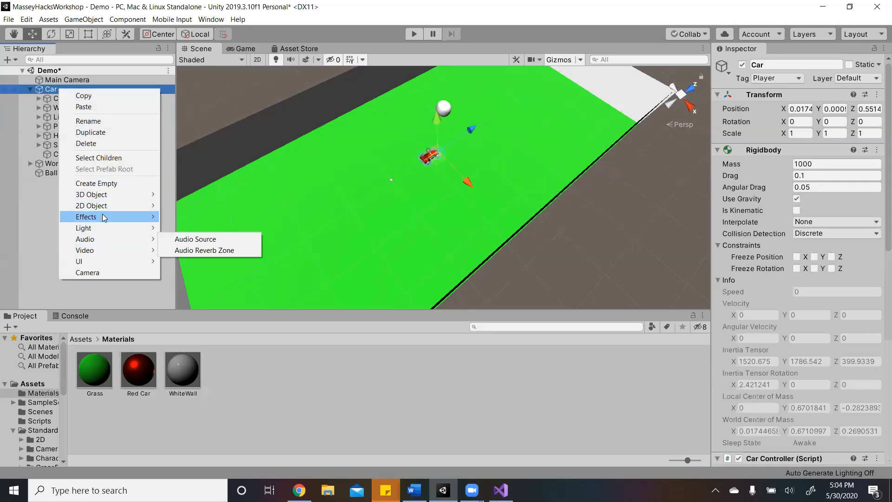
{"action": "left_click", "coordinate": [92, 184]}
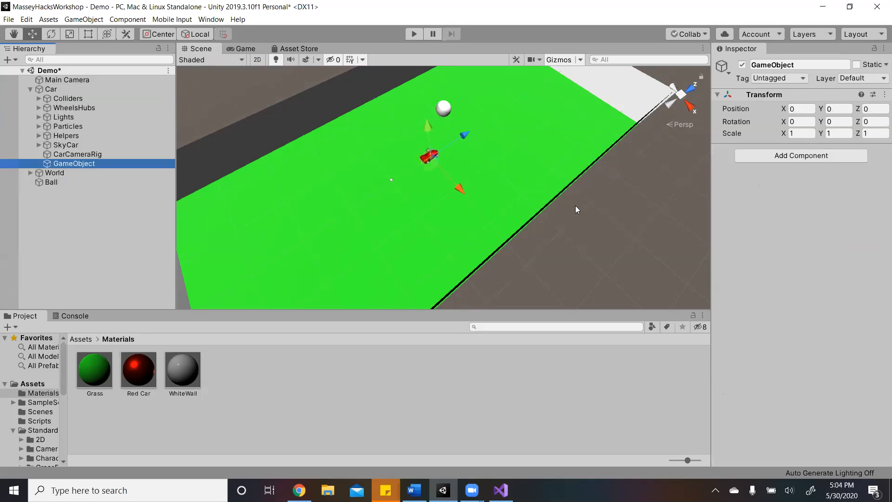
{"action": "left_click", "coordinate": [792, 65]}
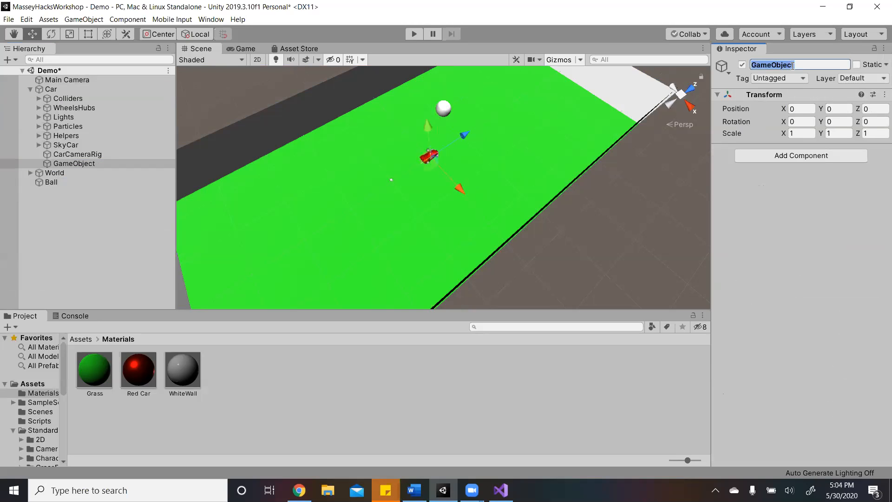
{"action": "type", "text": "Pi"}
{"action": "key", "text": "Return"}
{"action": "right_click_drag", "start_coordinate": [486, 188], "coordinate": [440, 160]}
{"action": "key", "text": "w"}
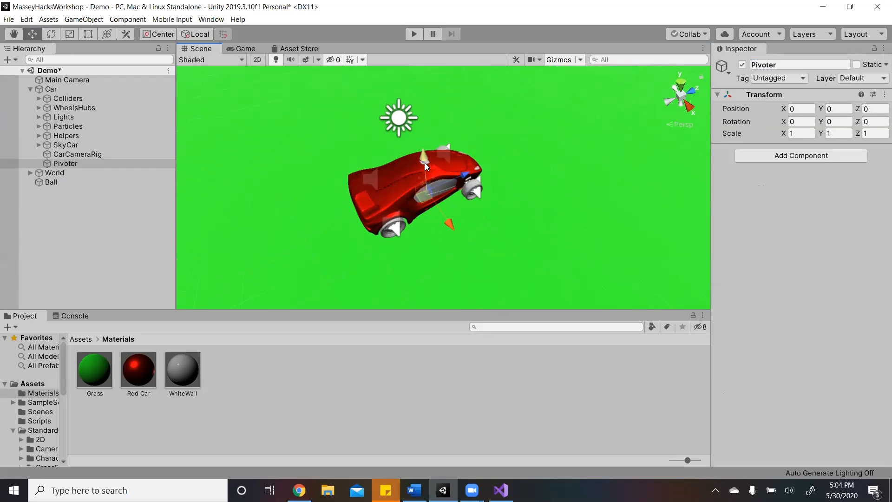
{"action": "left_click", "coordinate": [71, 165]}
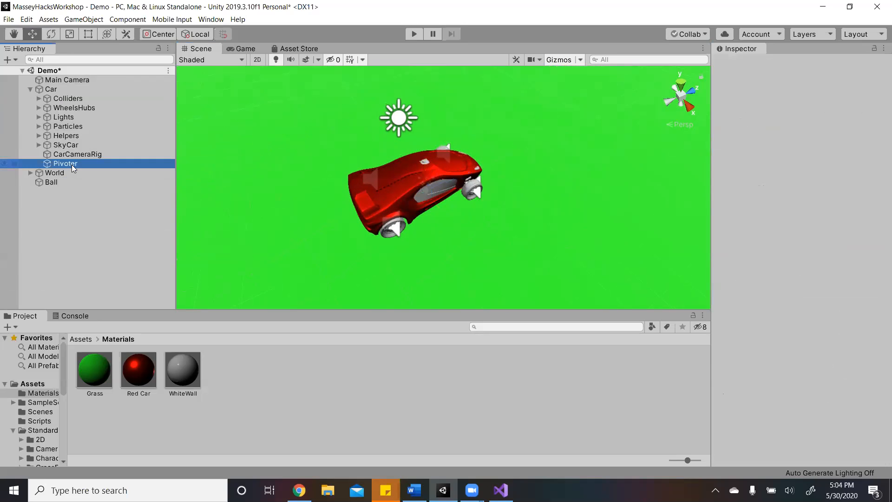
- Add a Cube as a child of the Car and raise it above the roof to about Y 2.35
{"action": "right_click", "coordinate": [55, 88]}
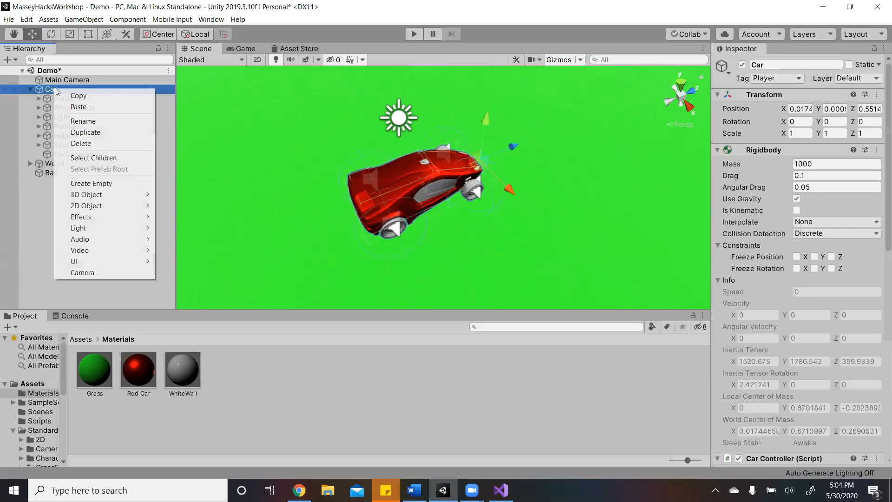
{"action": "mouse_move", "coordinate": [104, 194]}
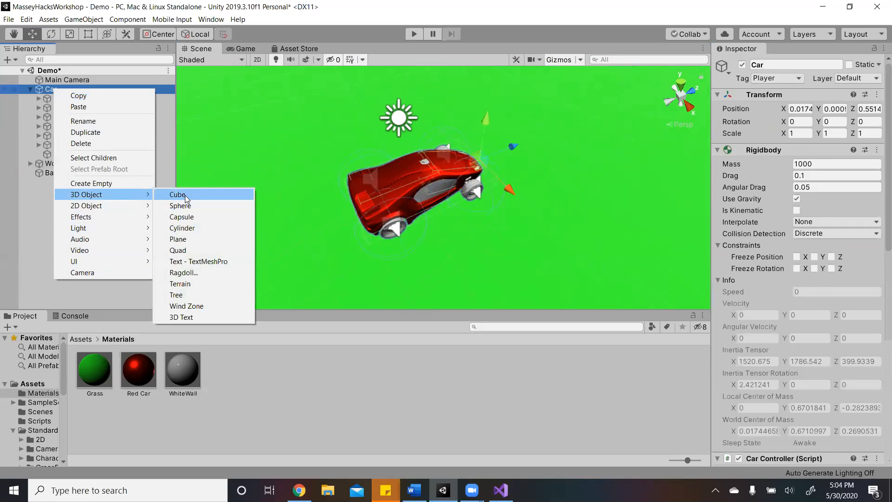
{"action": "left_click", "coordinate": [179, 194]}
{"action": "left_click_drag", "start_coordinate": [427, 171], "coordinate": [417, 127]}
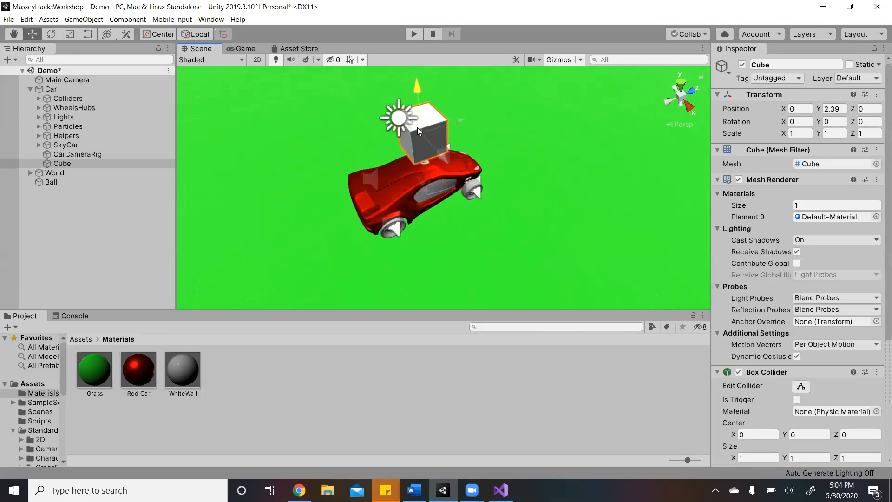
- Set the cube's X and Y scale to 0.25
{"action": "left_click_drag", "start_coordinate": [551, 170], "coordinate": [629, 125], "text": "alt"}
{"action": "left_click", "coordinate": [800, 133]}
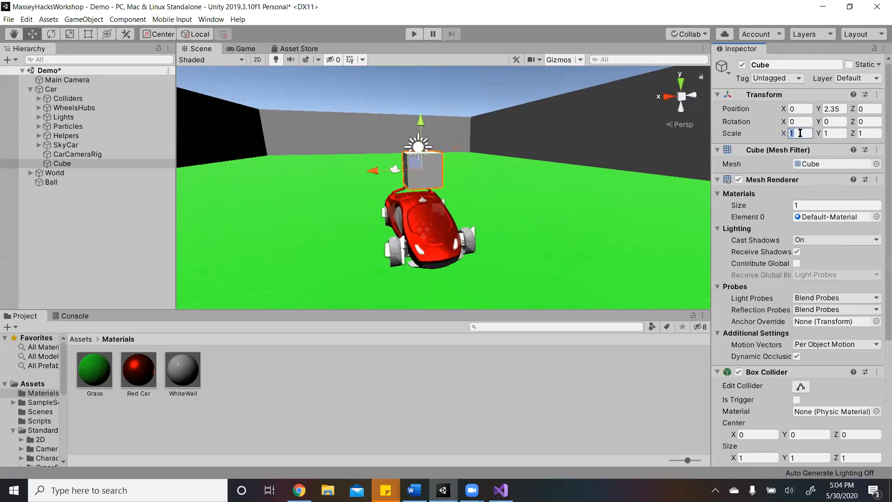
{"action": "type", "text": "0.25"}
{"action": "key", "text": "Tab"}
{"action": "type", "text": "0.25"}
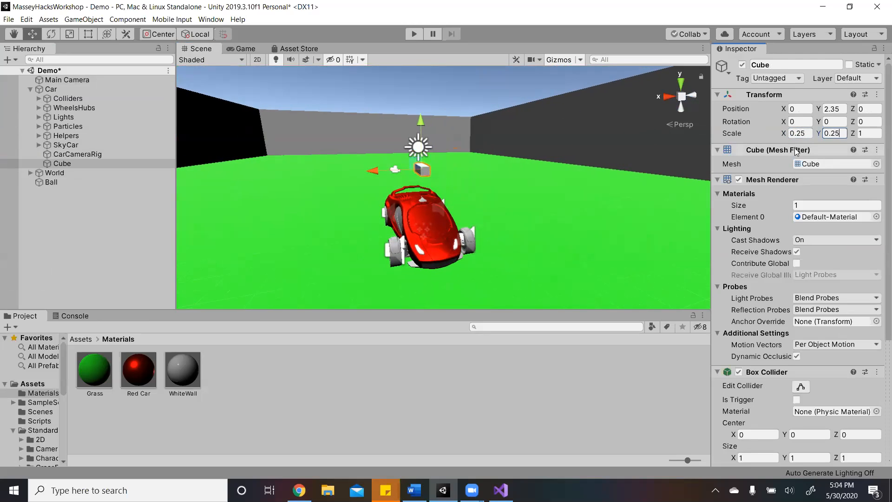
- Scale the cube above the car to 0.5 on the X, Y and Z axes
{"action": "left_click", "coordinate": [801, 134]}
{"action": "type", "text": "0.5"}
{"action": "key", "text": "Tab"}
{"action": "type", "text": "0.5"}
{"action": "key", "text": "Tab"}
{"action": "type", "text": "0.5"}
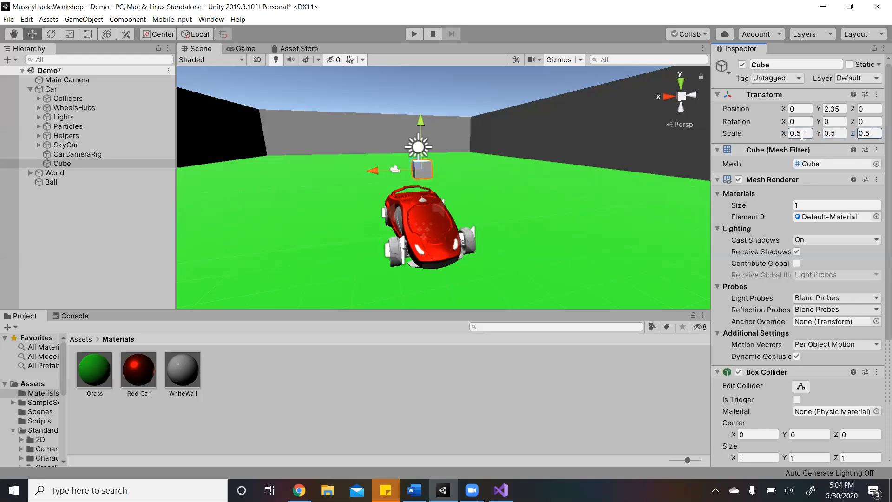
{"action": "right_click_drag", "start_coordinate": [508, 139], "coordinate": [557, 165]}
{"action": "key", "text": "w"}
{"action": "key", "text": "s"}
{"action": "key", "text": "d"}
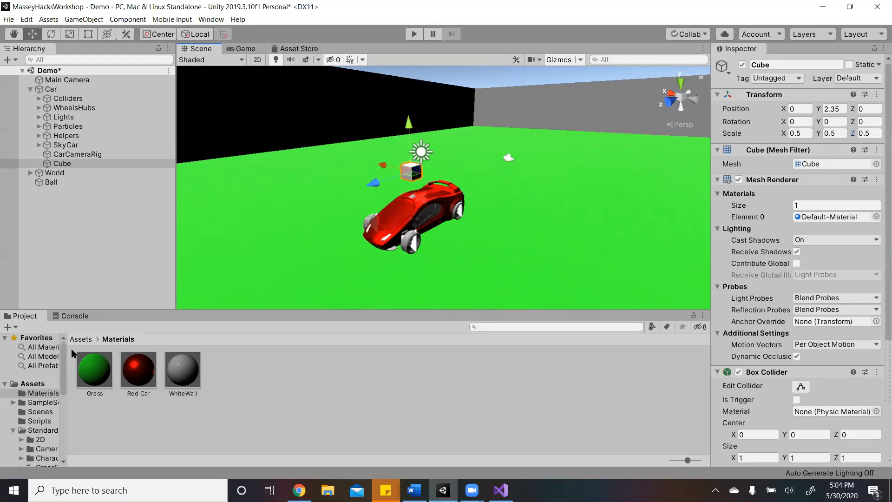
- Create a C# script named PivotScript in the Scripts folder
{"action": "left_click", "coordinate": [38, 420]}
{"action": "right_click", "coordinate": [194, 410]}
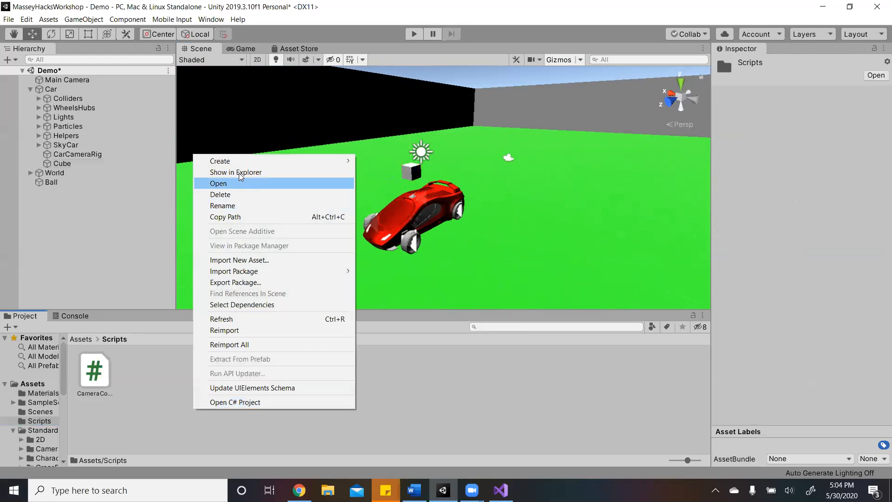
{"action": "mouse_move", "coordinate": [239, 161]}
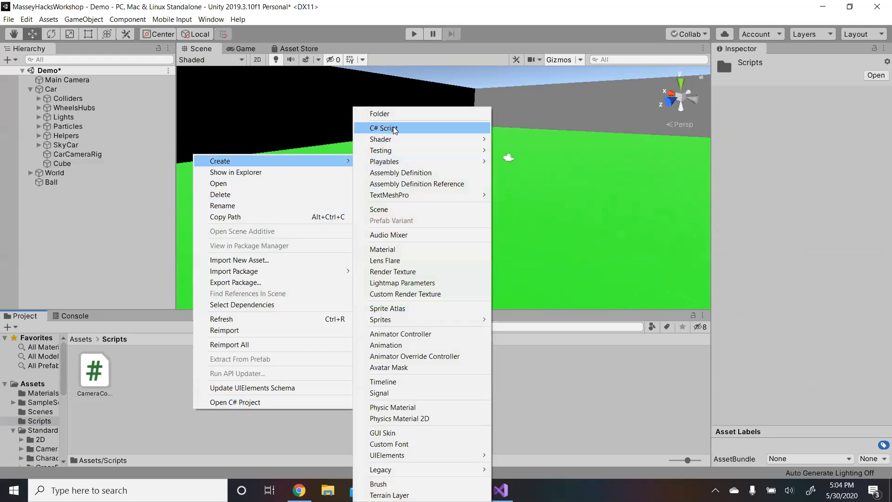
{"action": "left_click", "coordinate": [388, 129]}
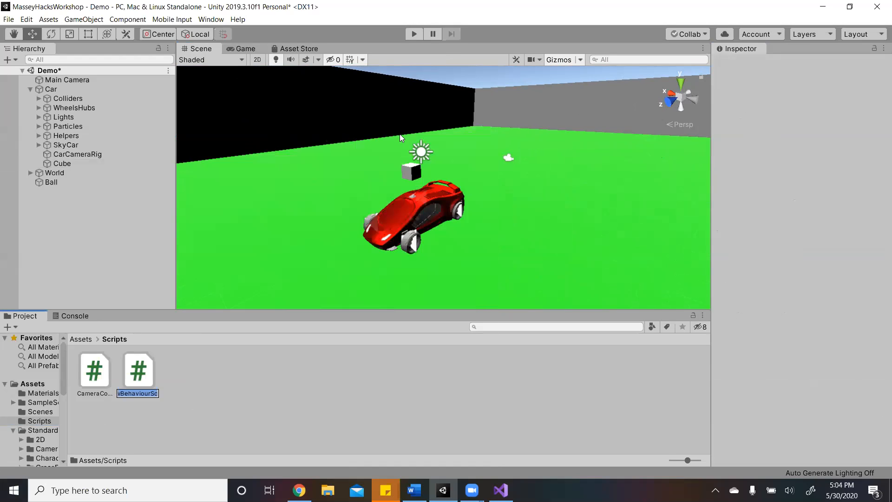
{"action": "type", "text": "PivotScript"}
{"action": "key", "text": "Return"}
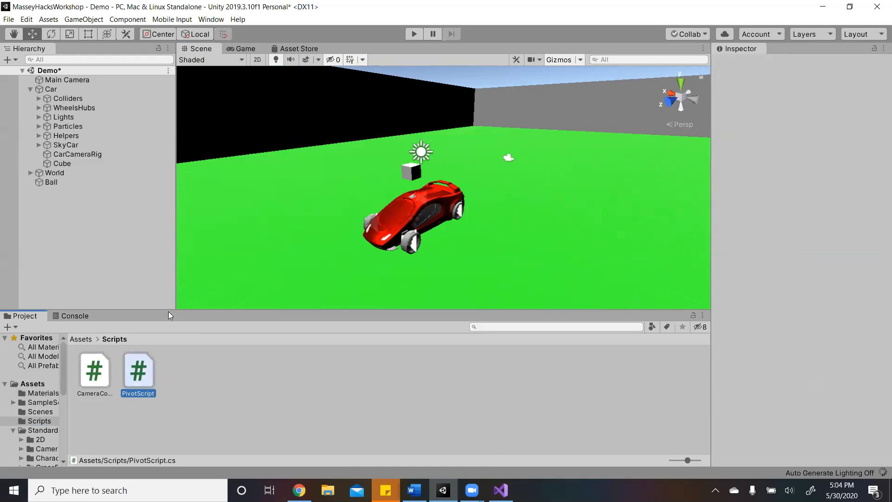
- Open PivotScript in Visual Studio, ready for editing inside the empty body of Update()
{"action": "double_click", "coordinate": [137, 385]}
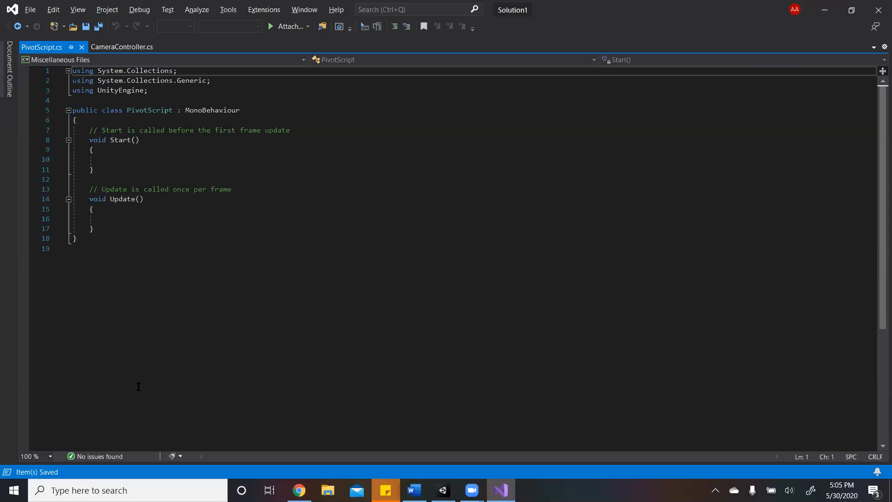
{"action": "left_click", "coordinate": [217, 214]}
{"action": "left_click", "coordinate": [202, 222]}
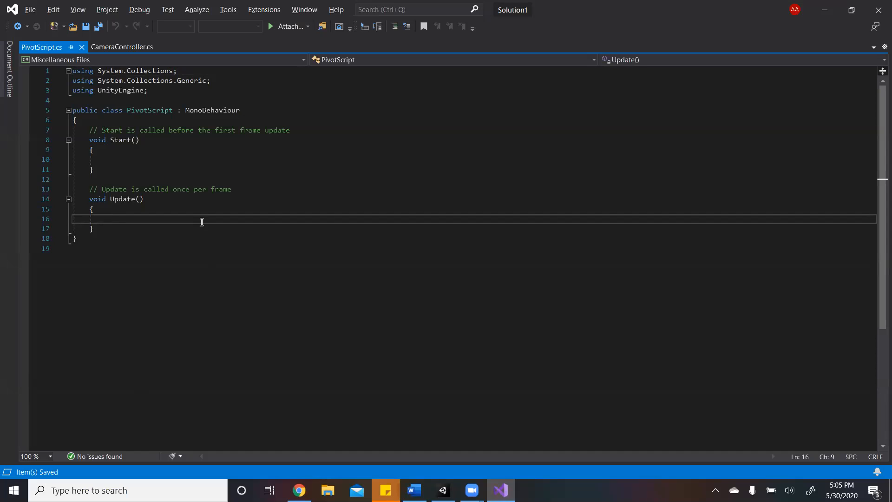
{"action": "type", "text": "trans"}
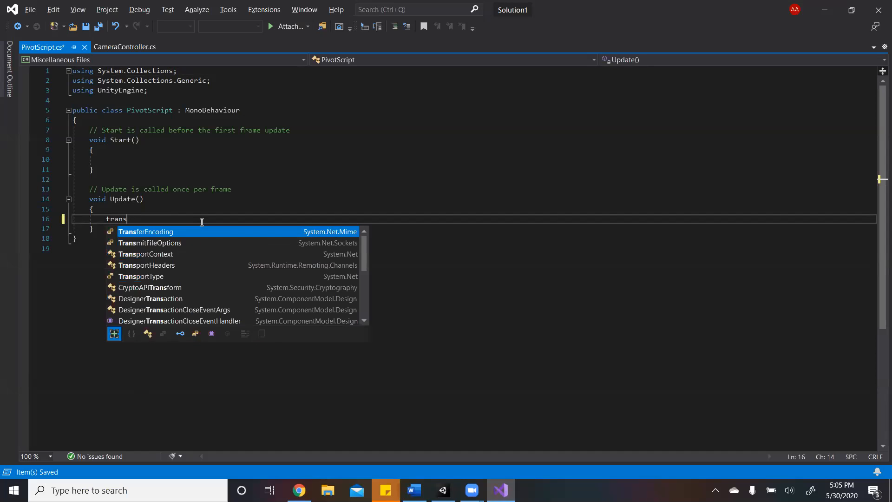
{"action": "type", "text": "form.I"}
{"action": "key", "text": "BackSpace"}
{"action": "key", "text": "BackSpace"}
{"action": "key", "text": "BackSpace"}
{"action": "key", "text": "BackSpace"}
{"action": "key", "text": "BackSpace"}
{"action": "key", "text": "BackSpace"}
{"action": "key", "text": "BackSpace"}
{"action": "key", "text": "BackSpace"}
{"action": "key", "text": "BackSpace"}
{"action": "key", "text": "BackSpace"}
{"action": "key", "text": "BackSpace"}
{"action": "key", "text": "BackSpace"}
{"action": "key", "text": "BackSpace"}
{"action": "key", "text": "BackSpace"}
{"action": "key", "text": "BackSpace"}
{"action": "key", "text": "BackSpace"}
{"action": "key", "text": "BackSpace"}
{"action": "key", "text": "BackSpace"}
{"action": "key", "text": "BackSpace"}
{"action": "key", "text": "BackSpace"}
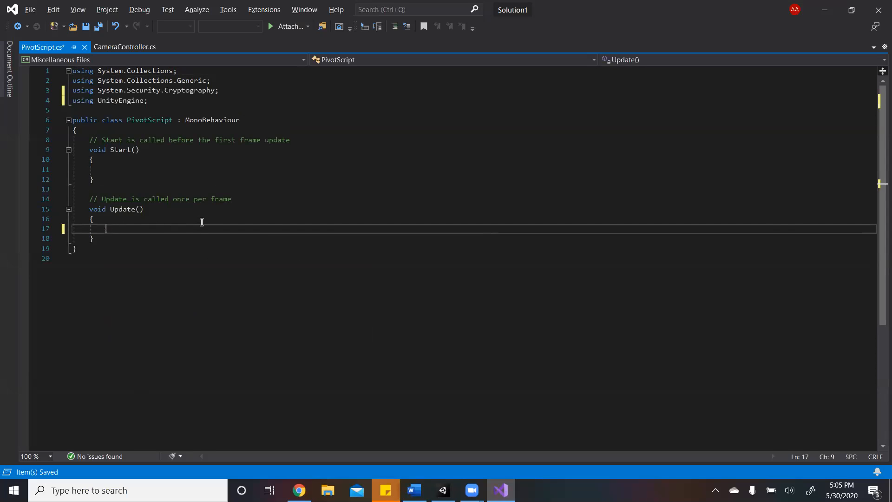
- Write transform.LookAt(ball.transform.position); in the Update() method and save PivotScript
{"action": "type", "text": "transo"}
{"action": "key", "text": "Escape"}
{"action": "key", "text": "BackSpace"}
{"action": "type", "text": "form"}
{"action": "type", "text": ".Lo"}
{"action": "type", "text": "ball.tr"}
{"action": "type", "text": "ansform."}
{"action": "type", "text": "posio"}
{"action": "type", "text": "tion"}
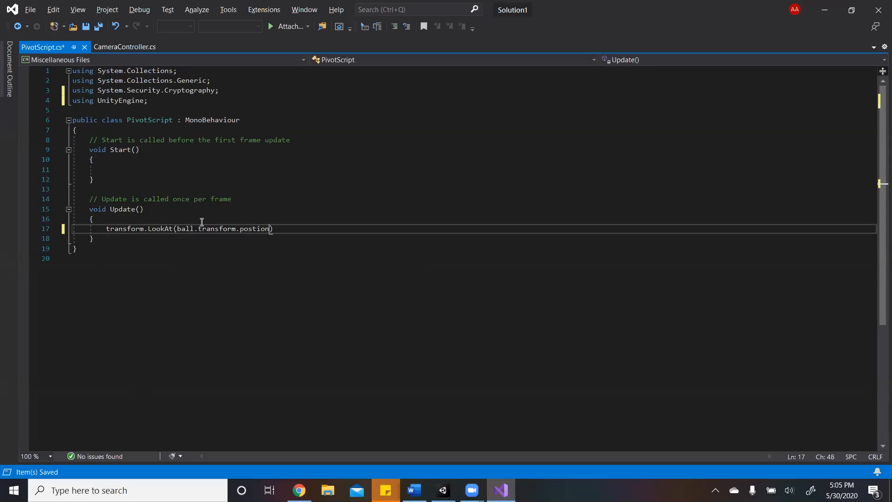
{"action": "key", "text": "BackSpace"}
{"action": "key", "text": "BackSpace"}
{"action": "type", "text": "tion);"}
{"action": "key", "text": "ctrl+s"}
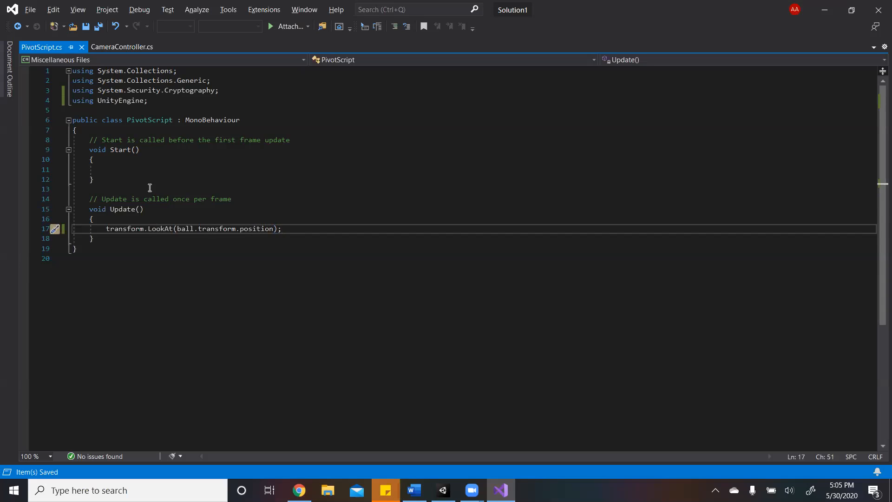
- Declare public GameObject ball; on a new line above Start() and save the script
{"action": "left_click", "coordinate": [302, 140]}
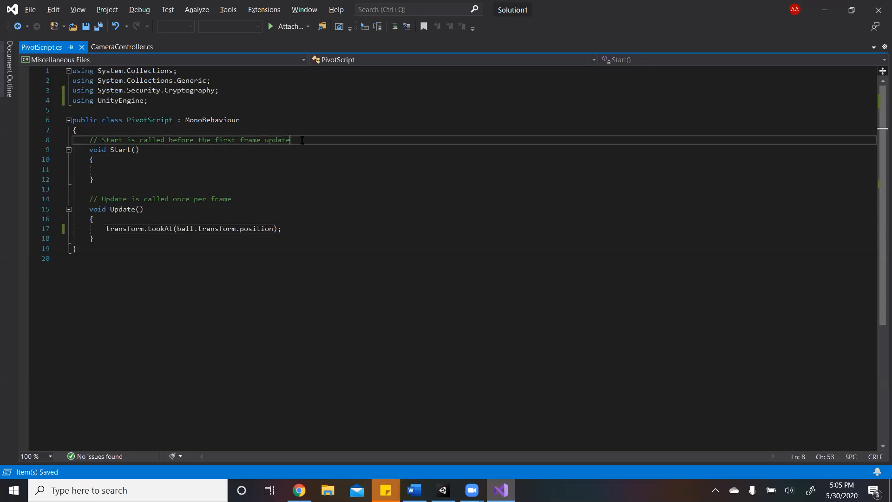
{"action": "type", "text": "\\"}
{"action": "key", "text": "Return"}
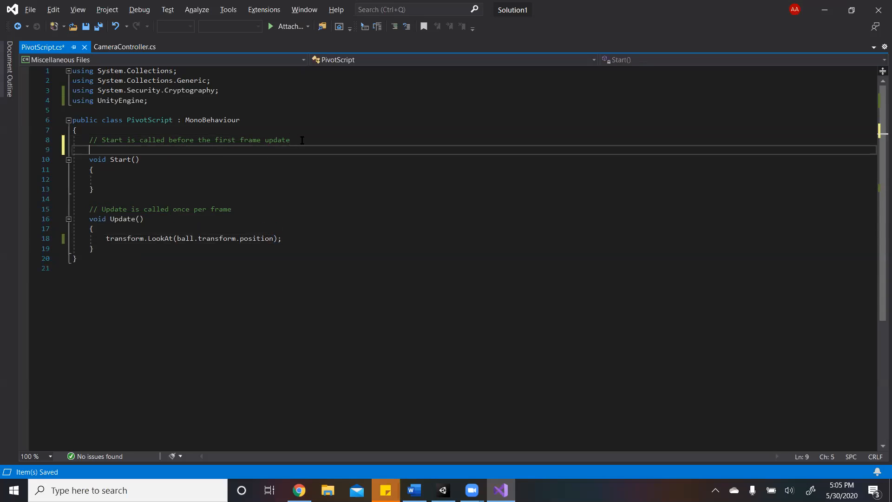
{"action": "type", "text": "public Gam"}
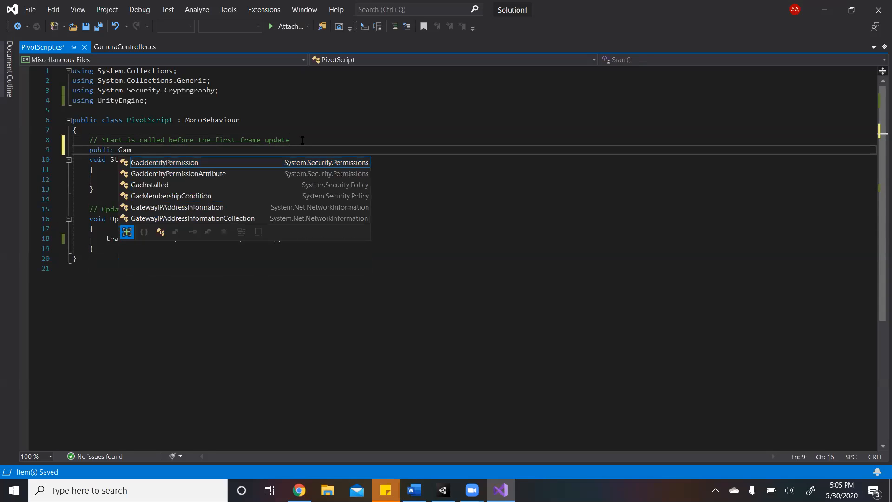
{"action": "type", "text": "eObject "}
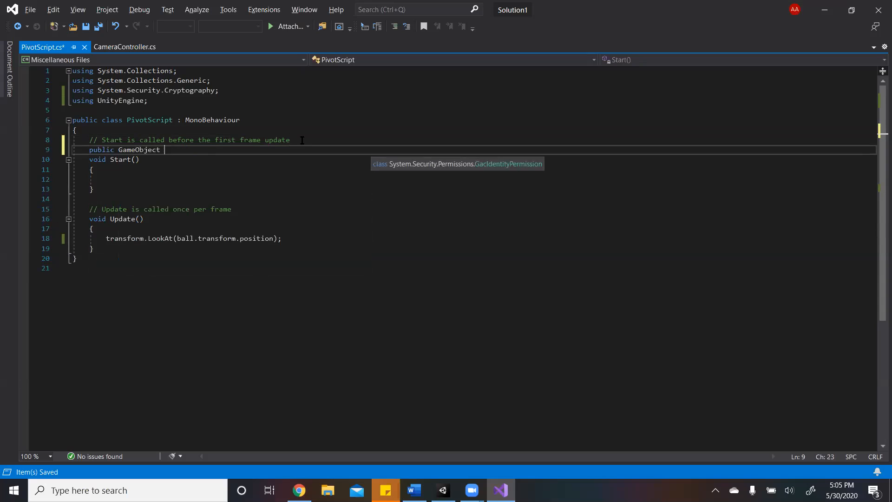
{"action": "type", "text": "ball;"}
{"action": "key", "text": "ctrl+s"}
- Switch back to Unity and rename the Car's child Cube as Pivoter
{"action": "left_click", "coordinate": [825, 9]}
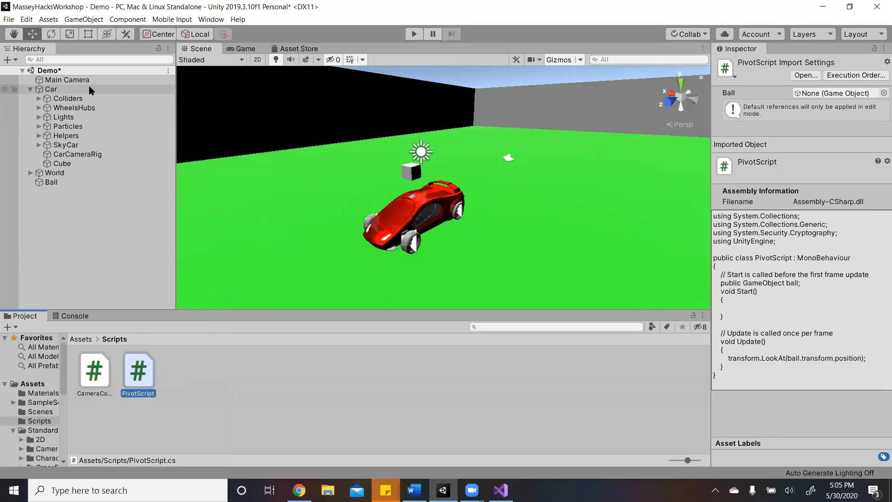
{"action": "left_click", "coordinate": [89, 88]}
{"action": "left_click", "coordinate": [84, 80]}
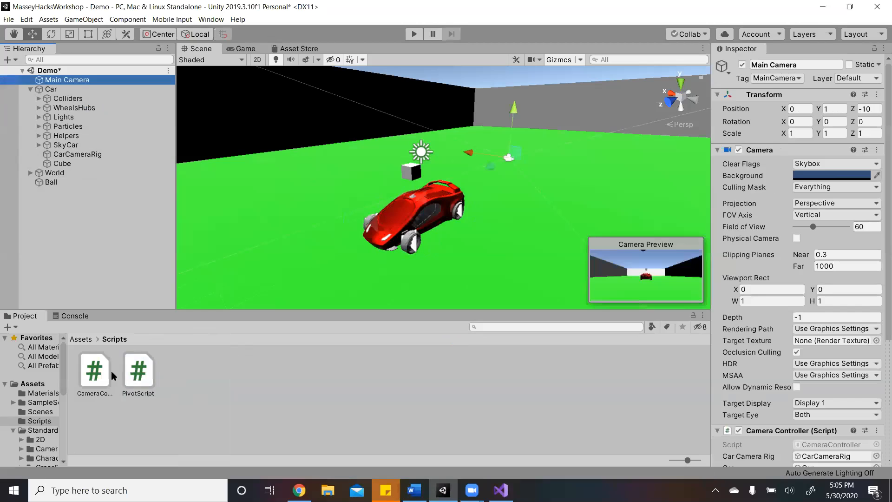
{"action": "left_click", "coordinate": [70, 163]}
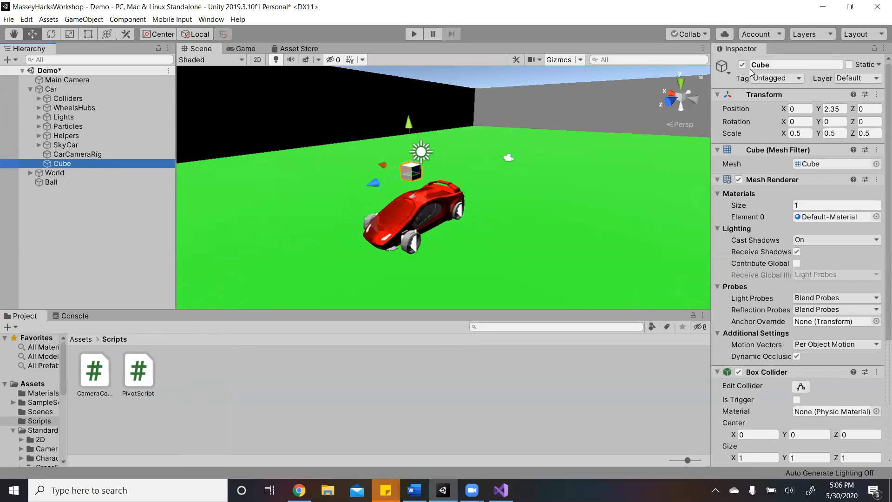
{"action": "left_click", "coordinate": [778, 66]}
{"action": "type", "text": "Pivoter"}
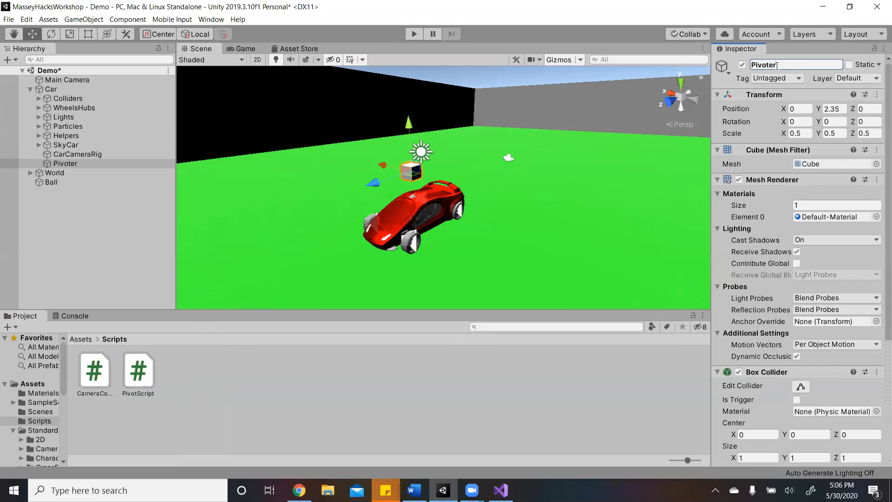
- Attach the PivotScript component to the Pivoter object
{"action": "scroll", "coordinate": [778, 68], "scroll_direction": "down", "scroll_amount": 3}
{"action": "left_click_drag", "start_coordinate": [154, 395], "coordinate": [763, 410]}
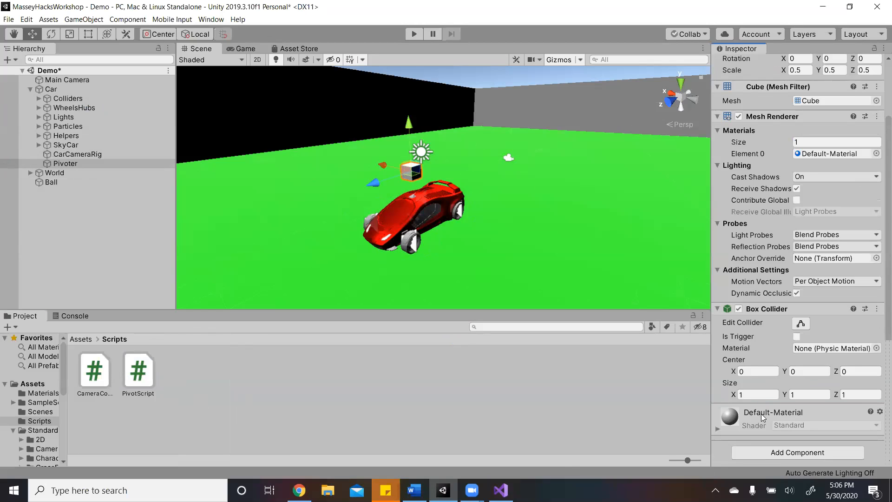
{"action": "left_click_drag", "start_coordinate": [138, 385], "coordinate": [728, 402]}
{"action": "left_click", "coordinate": [781, 452]}
{"action": "type", "text": "pivo"}
{"action": "key", "text": "Return"}
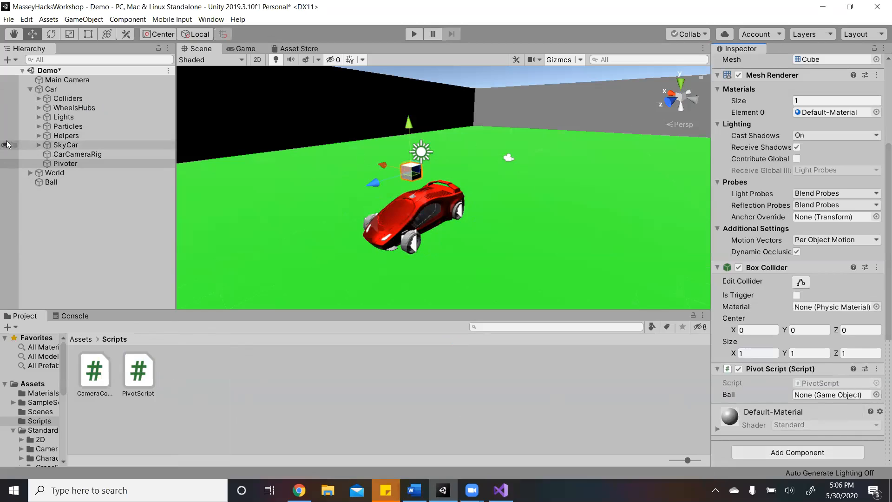
- Assign the Ball object to the Pivot Script's Ball field and run the game to test it
{"action": "left_click_drag", "start_coordinate": [66, 180], "coordinate": [830, 395]}
{"action": "left_click", "coordinate": [412, 33]}
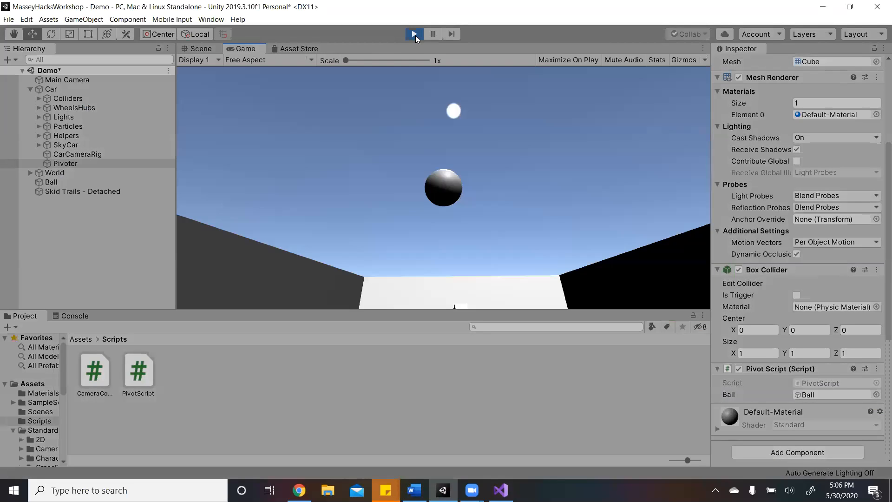
- Stop the running game, switch to Visual Studio and make Update() in CameraController.cs call UpdateCarCam() instead of UpdateBallCam(), saving the script
{"action": "left_click", "coordinate": [415, 34]}
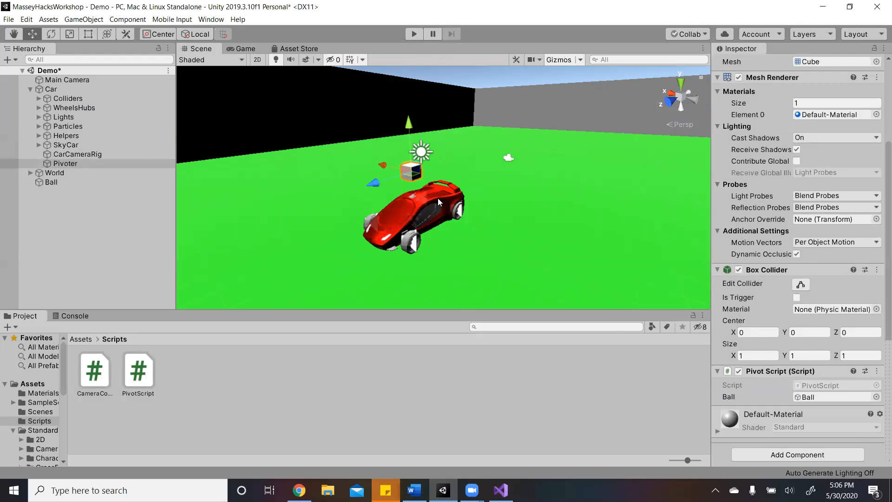
{"action": "key", "text": "alt+Tab"}
{"action": "left_click", "coordinate": [140, 48]}
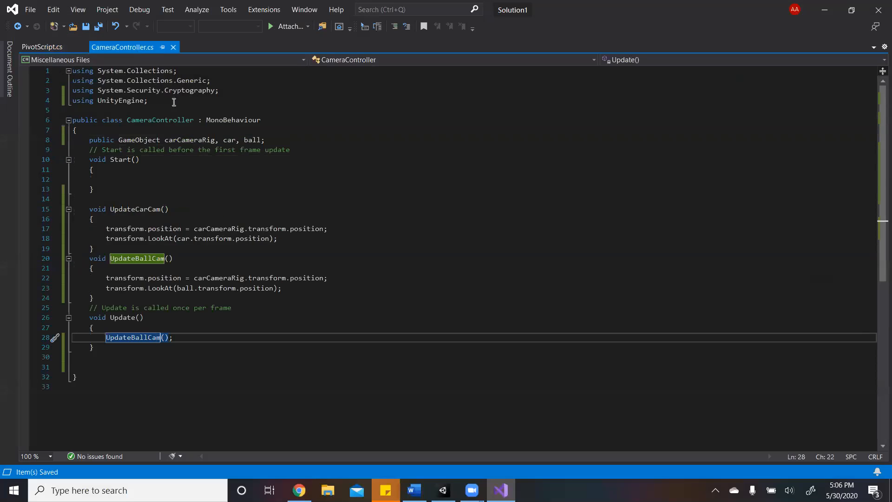
{"action": "type", "text": "Update"}
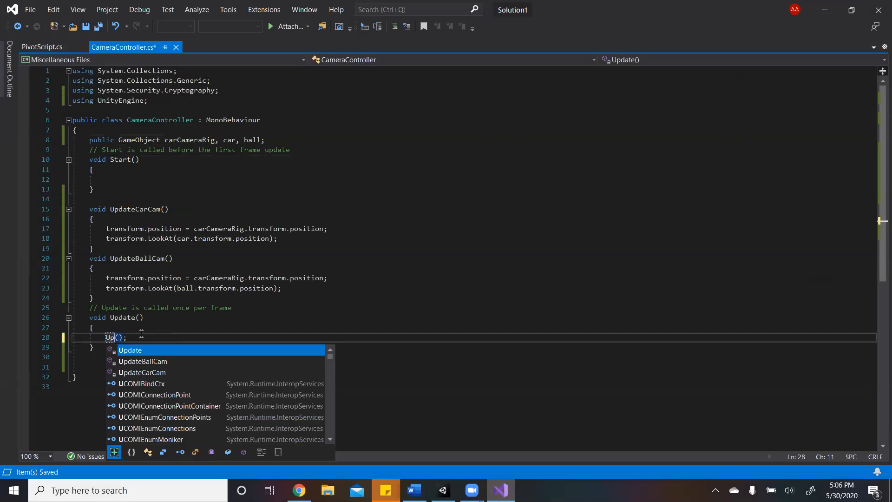
{"action": "key", "text": "Down"}
{"action": "key", "text": "Down"}
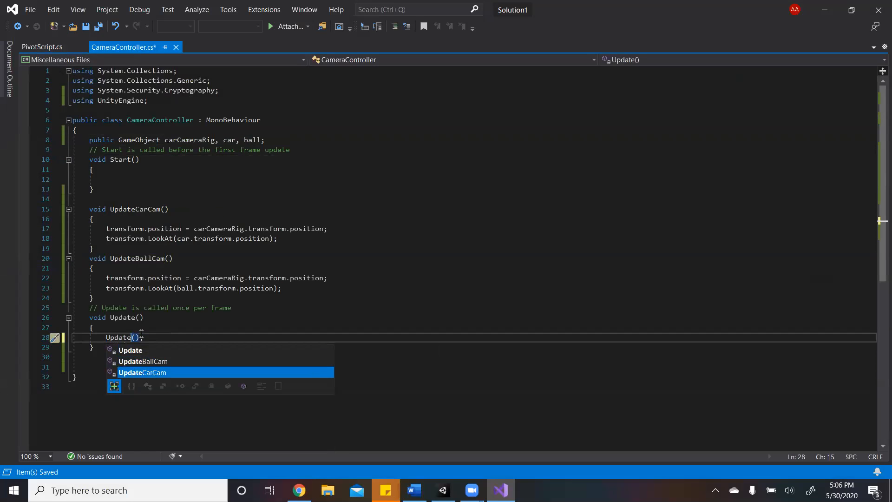
{"action": "key", "text": "Tab"}
{"action": "key", "text": "ctrl+s"}
- Switch back to Unity and run the game briefly to test the car camera and the pivoting cube
{"action": "key", "text": "alt+Tab"}
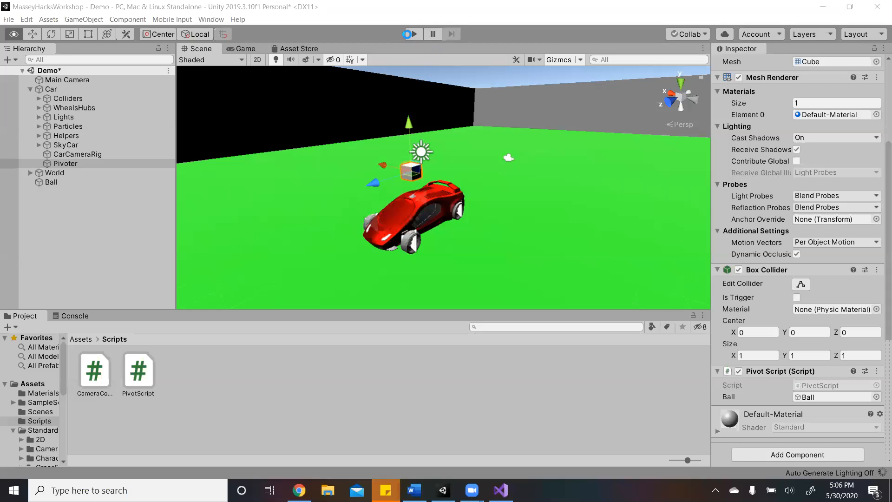
{"action": "left_click", "coordinate": [413, 34]}
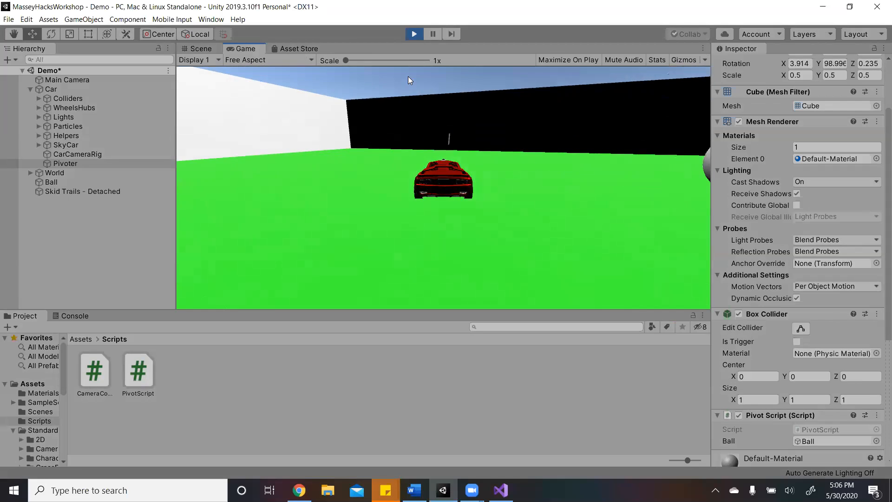
{"action": "left_click", "coordinate": [415, 35]}
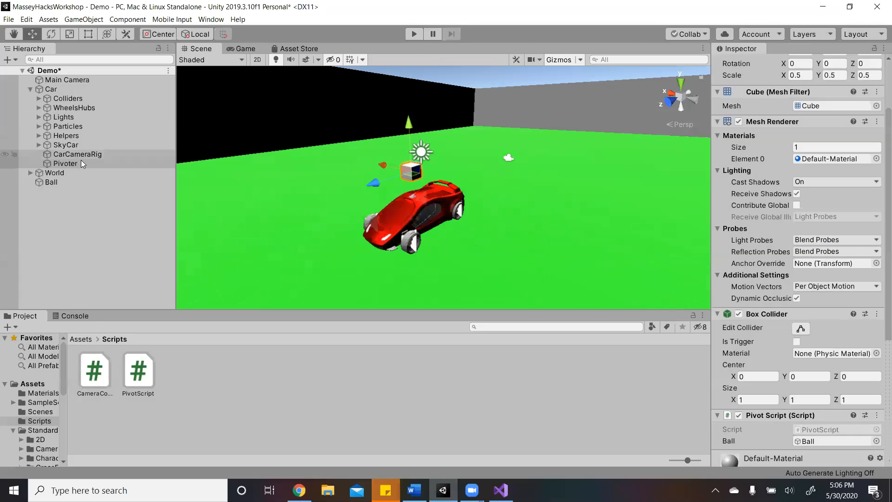
- Create an empty child object under Pivoter and name it BallCamRig
{"action": "left_click", "coordinate": [66, 164]}
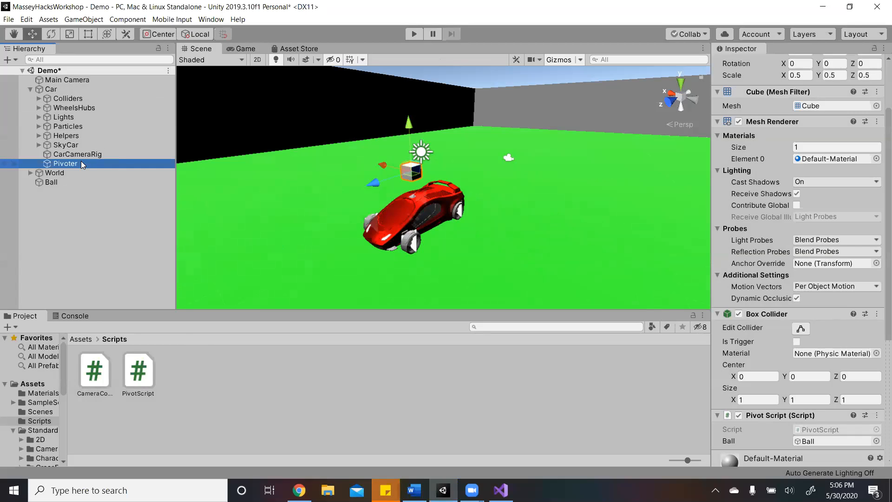
{"action": "right_click", "coordinate": [81, 163]}
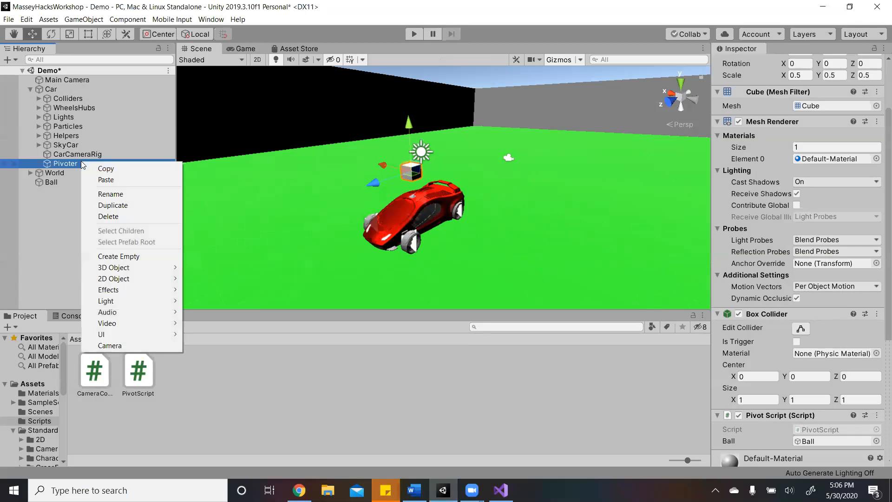
{"action": "left_click", "coordinate": [117, 257]}
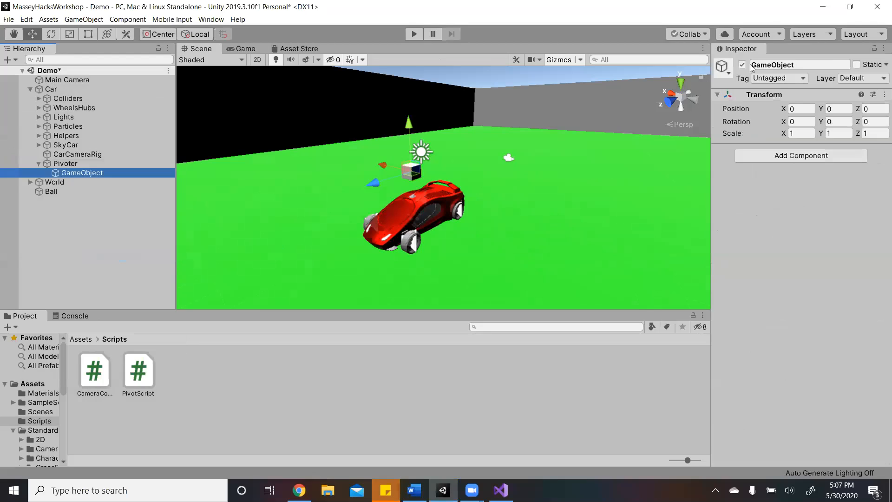
{"action": "left_click", "coordinate": [777, 65]}
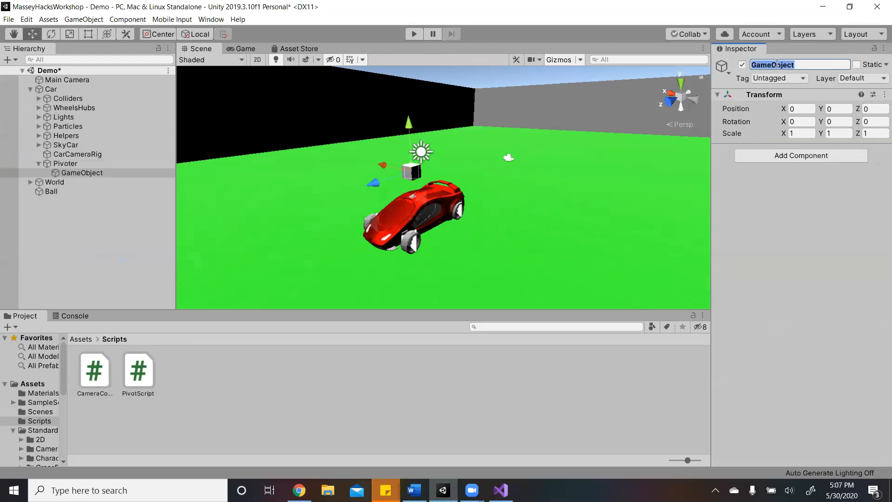
{"action": "type", "text": "BallCamRig"}
{"action": "key", "text": "Return"}
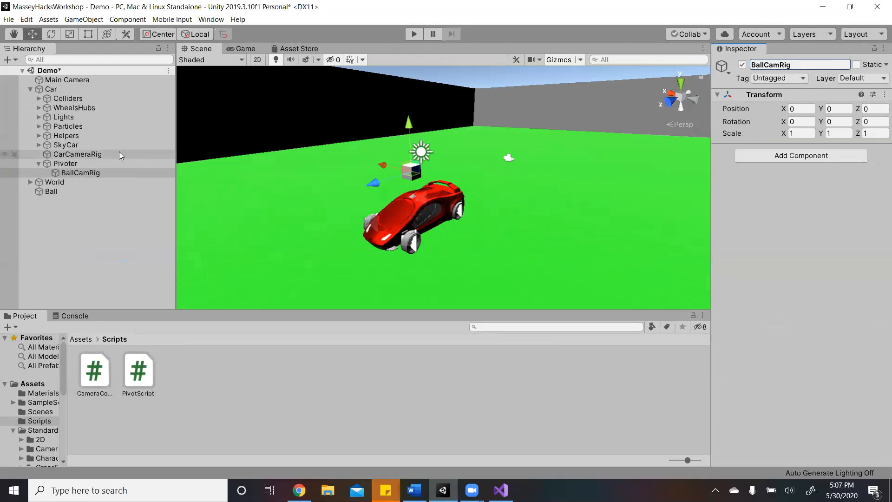
- Compare the Pivoter and CarCameraRig positions and set BallCamRig's Y position to 0.25
{"action": "left_click", "coordinate": [112, 164]}
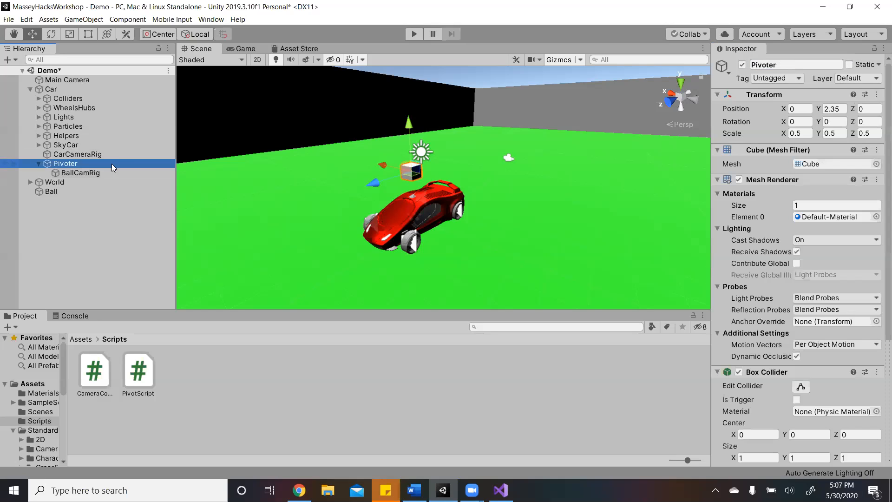
{"action": "left_click", "coordinate": [107, 154]}
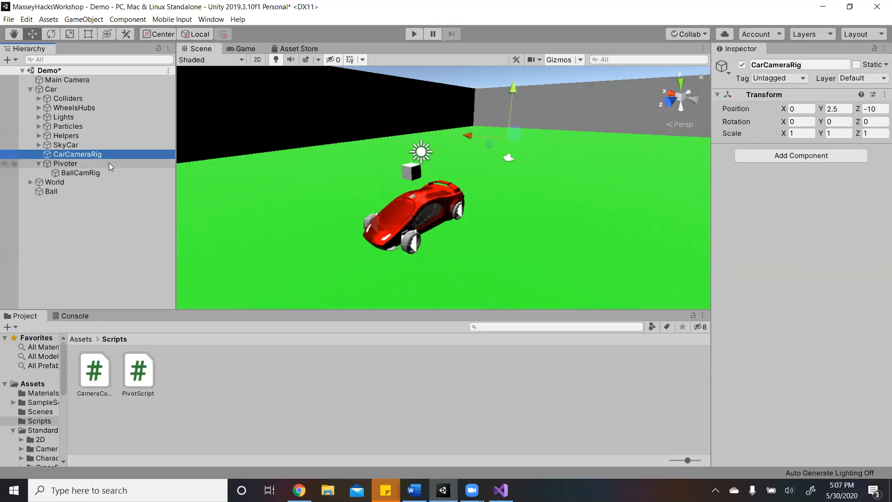
{"action": "left_click", "coordinate": [109, 162]}
{"action": "left_click", "coordinate": [102, 154]}
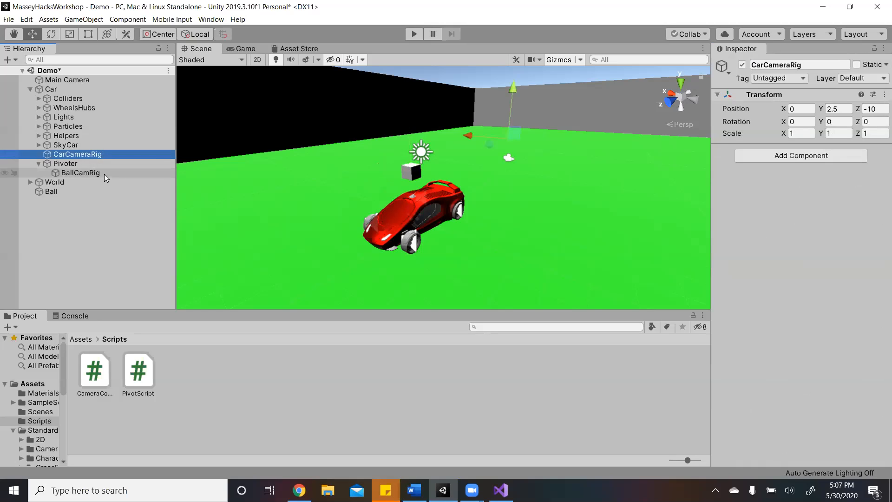
{"action": "left_click", "coordinate": [104, 173]}
{"action": "left_click", "coordinate": [842, 109]}
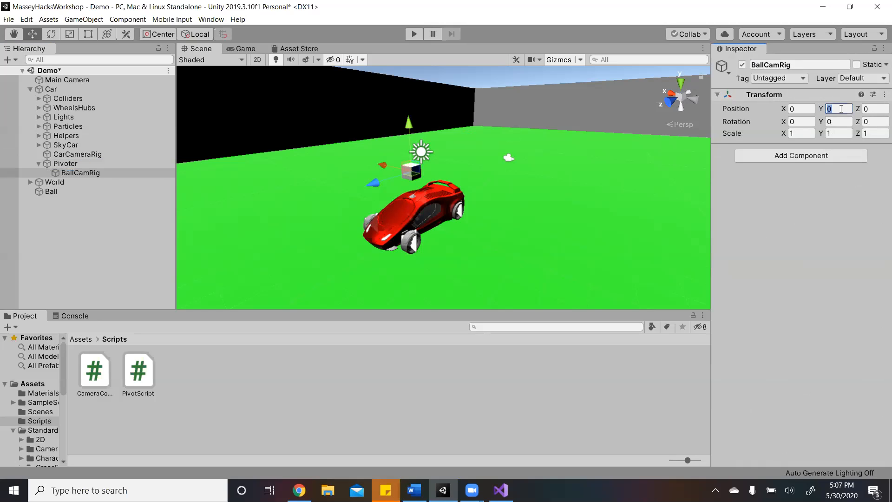
{"action": "key", "text": "BackSpace"}
{"action": "type", "text": "0.25"}
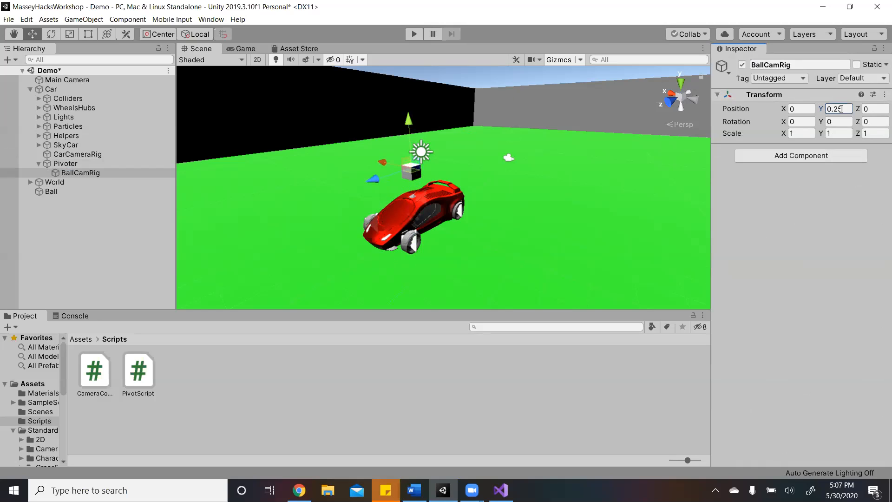
- Recheck the CarCameraRig and Pivoter positions and set BallCamRig's position to Y 0.15 and Z -10
{"action": "left_click", "coordinate": [114, 155]}
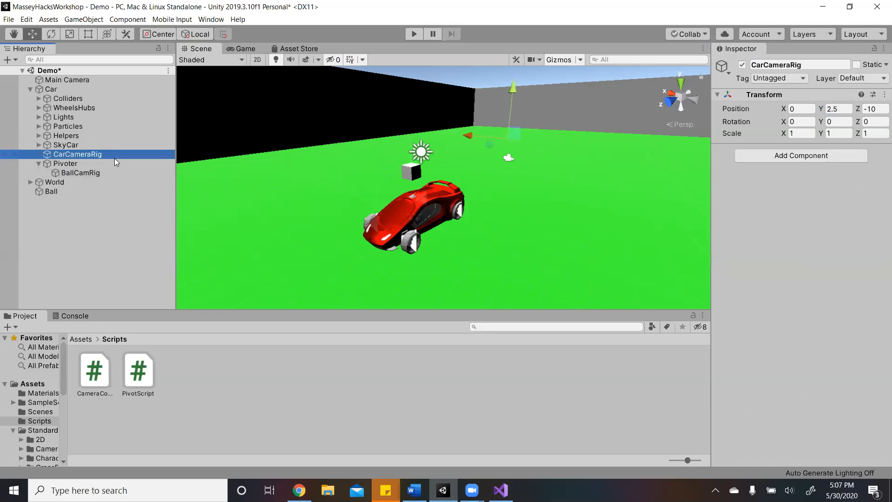
{"action": "left_click", "coordinate": [110, 161]}
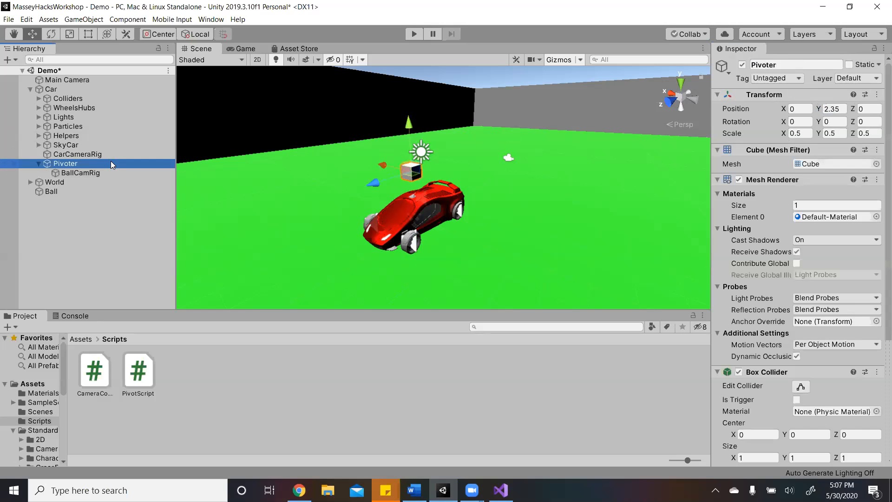
{"action": "left_click", "coordinate": [115, 176]}
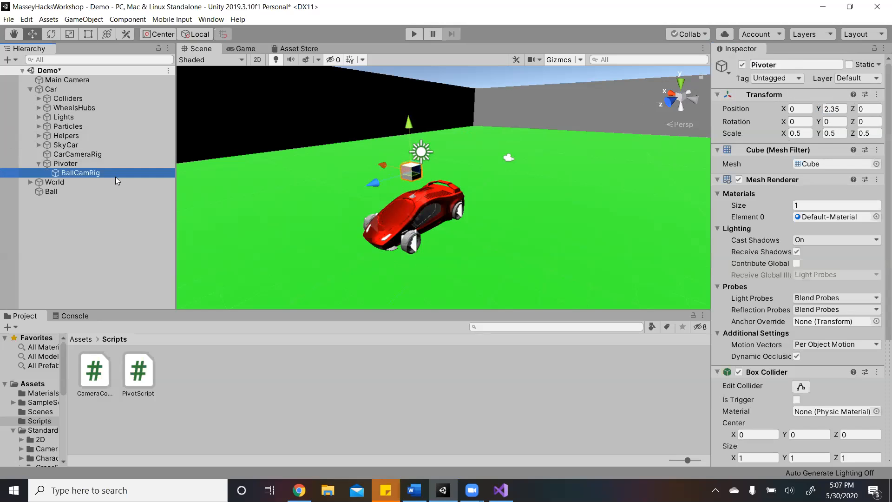
{"action": "left_click", "coordinate": [843, 108]}
{"action": "type", "text": "0.15"}
{"action": "key", "text": "Tab"}
{"action": "type", "text": "-10"}
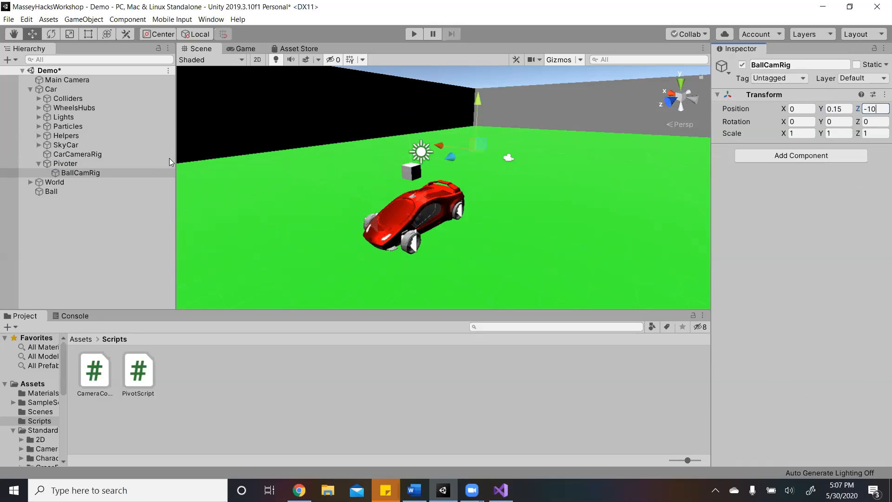
{"action": "left_click", "coordinate": [121, 171]}
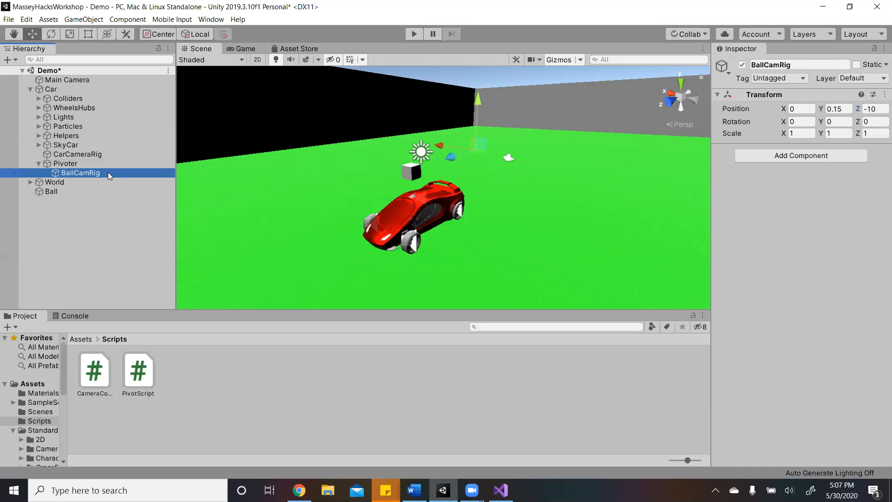
{"action": "left_click", "coordinate": [76, 155]}
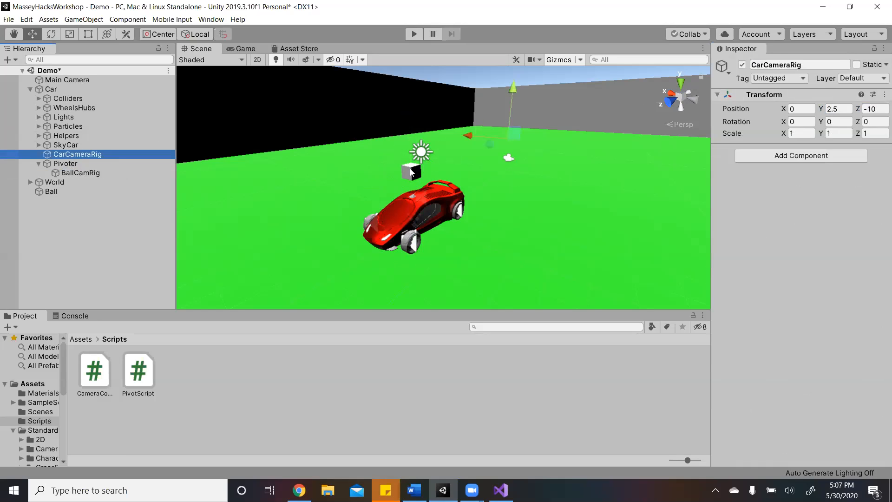
{"action": "left_click", "coordinate": [70, 163]}
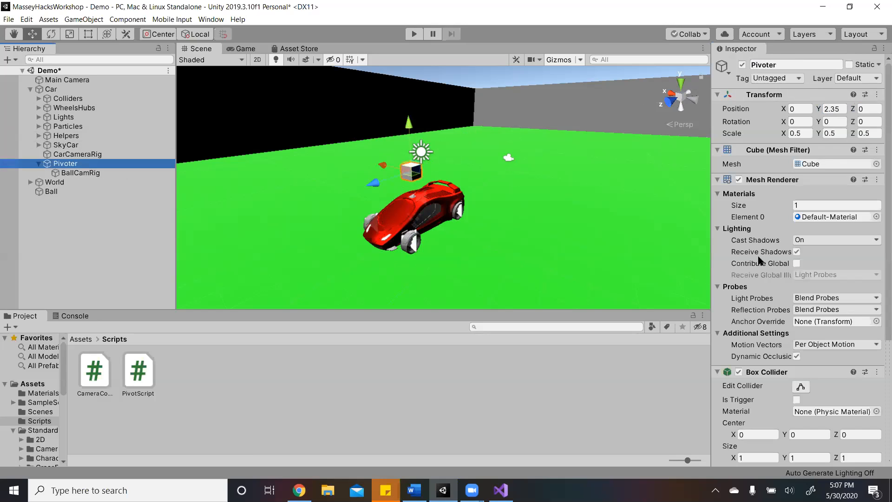
{"action": "scroll", "coordinate": [758, 257], "scroll_direction": "down", "scroll_amount": 3}
{"action": "scroll", "coordinate": [697, 182], "scroll_direction": "down", "scroll_amount": 5}
{"action": "scroll", "coordinate": [582, 184], "scroll_direction": "up", "scroll_amount": 5}
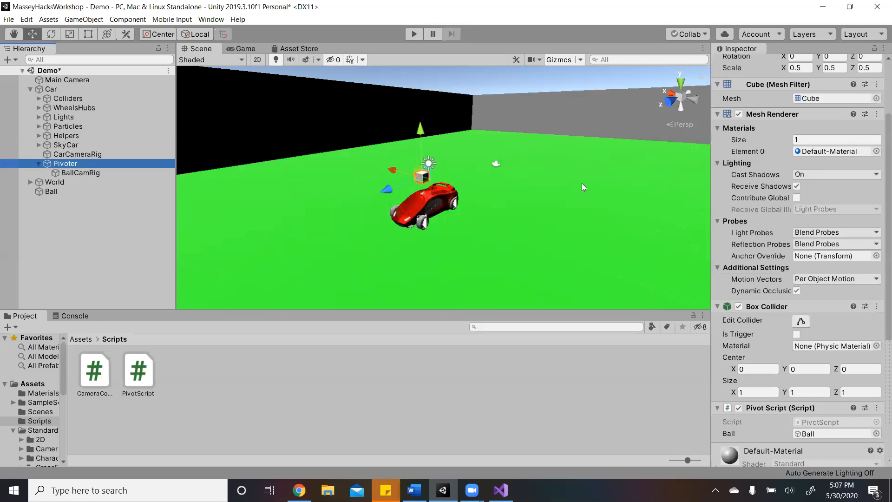
{"action": "left_click", "coordinate": [582, 183]}
{"action": "left_click", "coordinate": [739, 141]}
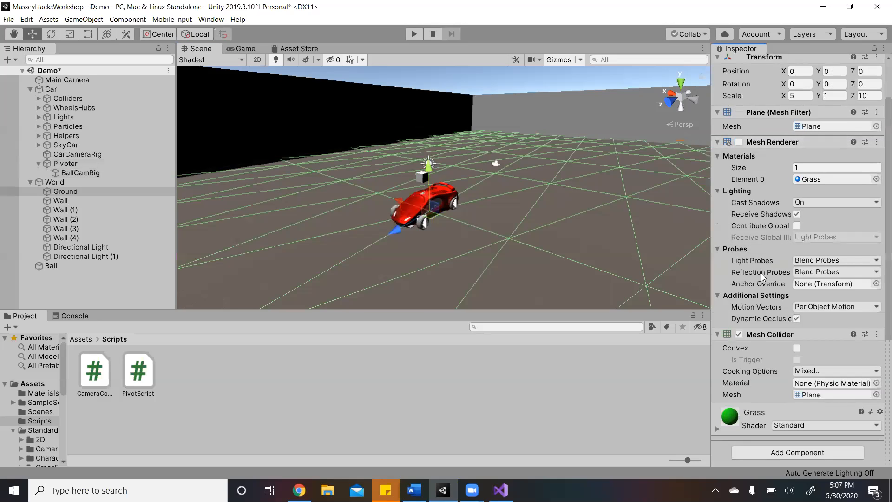
{"action": "key", "text": "ctrl+z"}
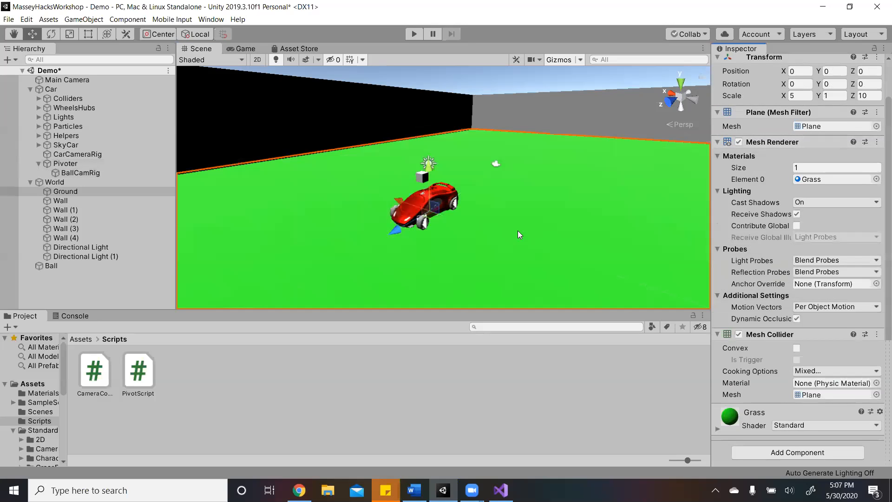
- Disable the Mesh Renderer and Box Collider components of the Pivoter object
{"action": "left_click", "coordinate": [86, 170]}
{"action": "left_click", "coordinate": [83, 163]}
{"action": "scroll", "coordinate": [764, 174], "scroll_direction": "down", "scroll_amount": 3}
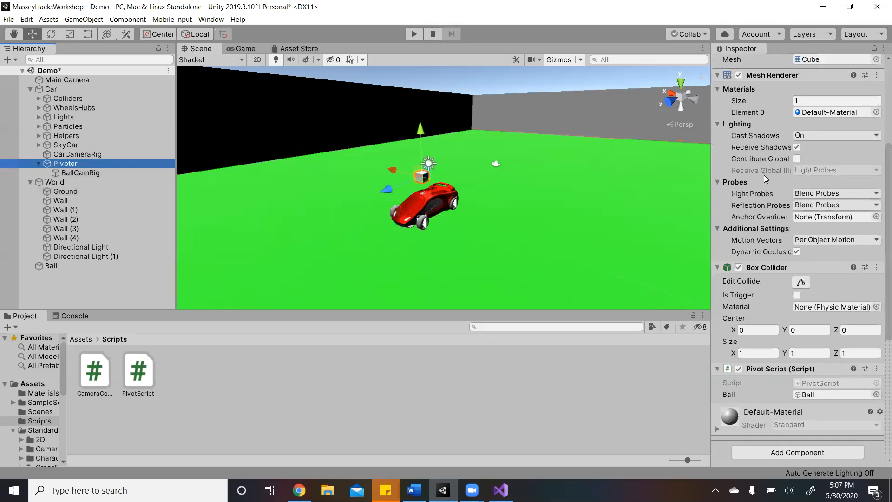
{"action": "left_click", "coordinate": [739, 76]}
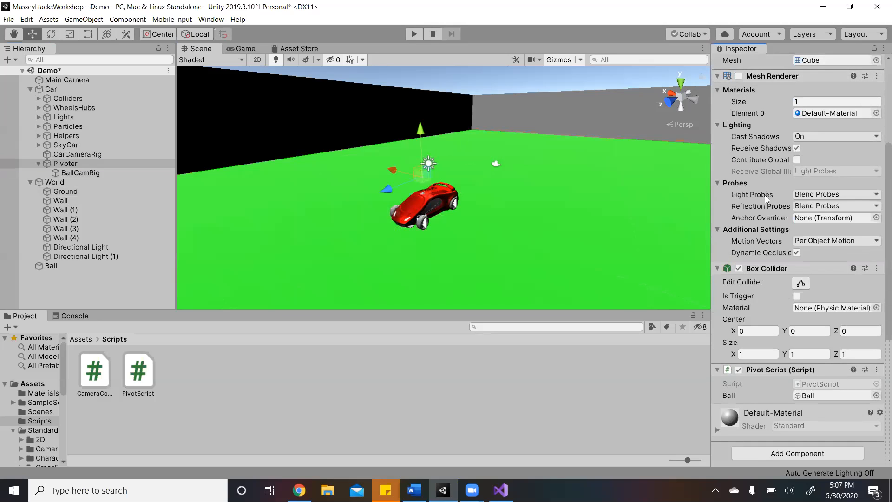
{"action": "left_click", "coordinate": [738, 269]}
{"action": "scroll", "coordinate": [802, 228], "scroll_direction": "up", "scroll_amount": 3}
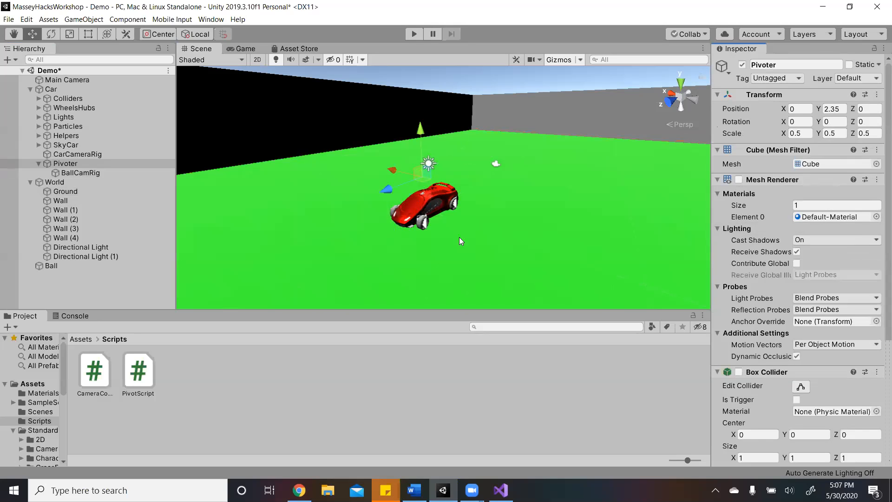
- Open the CameraController script in Visual Studio and add ballCamRig to its public GameObject declarations
{"action": "left_click", "coordinate": [431, 357]}
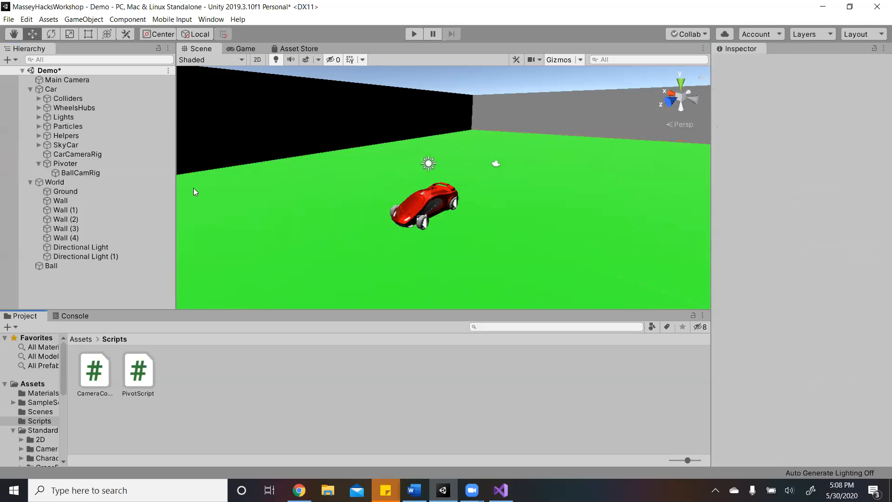
{"action": "left_click", "coordinate": [76, 173]}
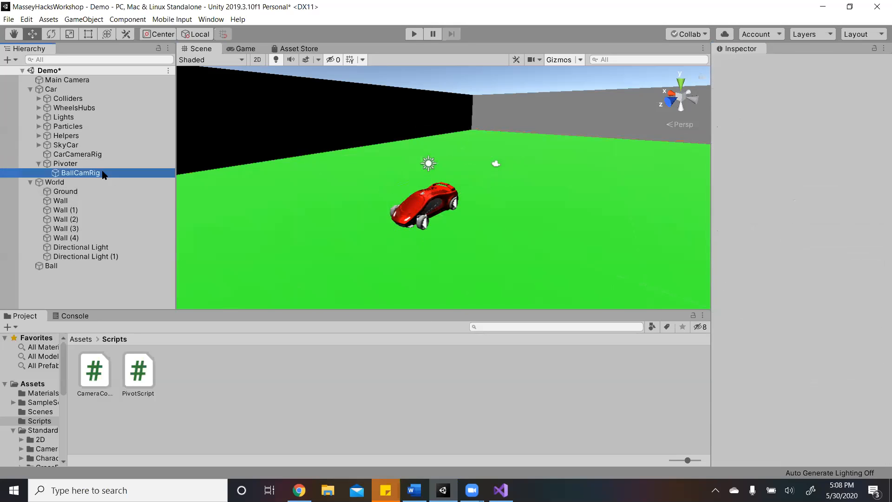
{"action": "left_click", "coordinate": [32, 182]}
{"action": "double_click", "coordinate": [98, 380]}
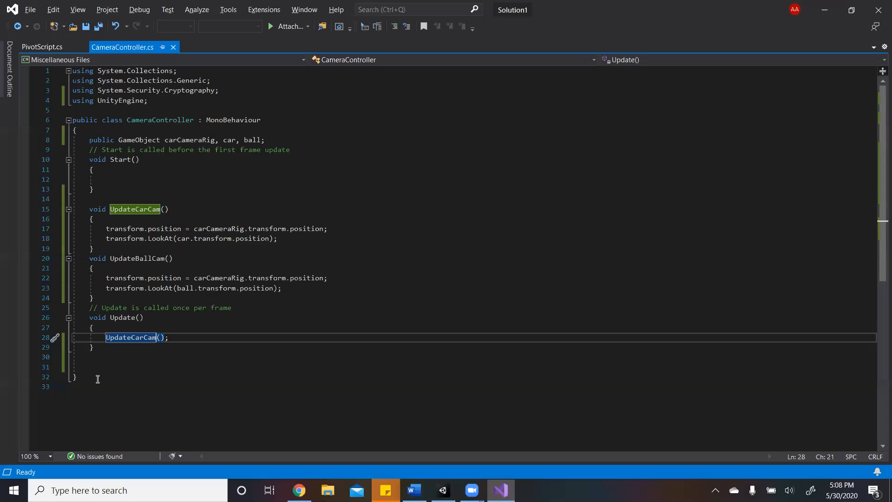
{"action": "left_click", "coordinate": [260, 140]}
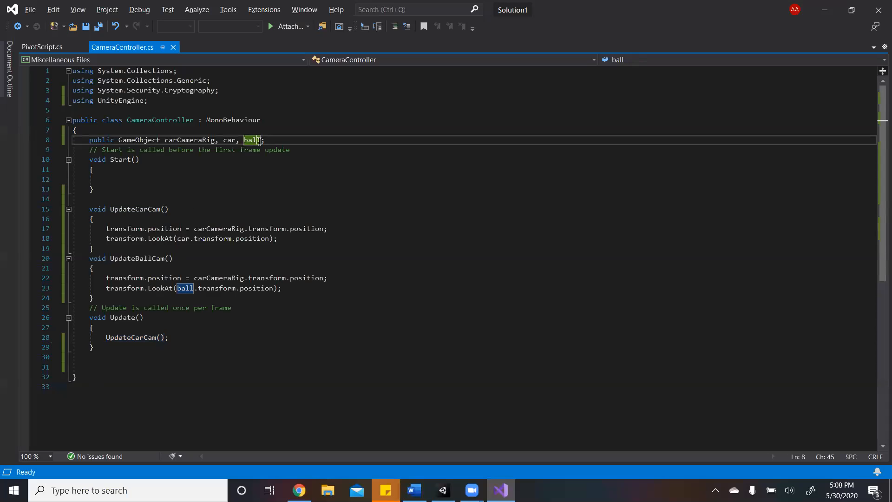
{"action": "key", "text": "Right"}
{"action": "type", "text": ", ballc"}
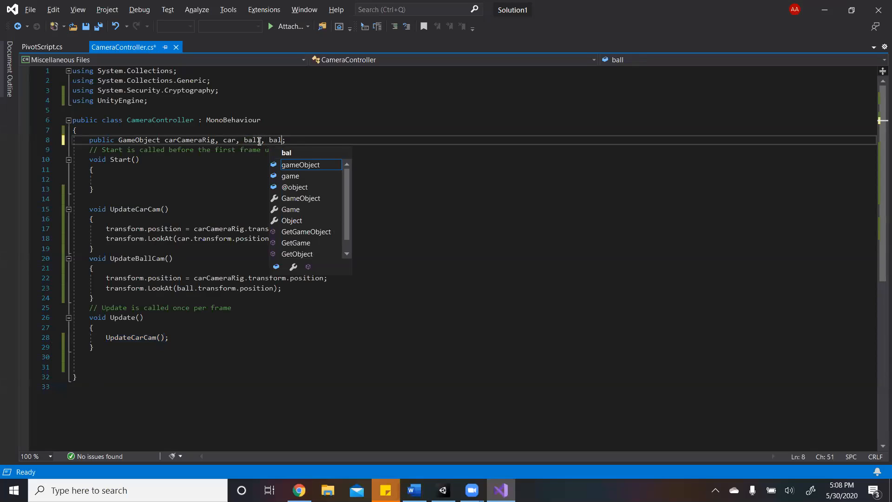
{"action": "key", "text": "BackSpace"}
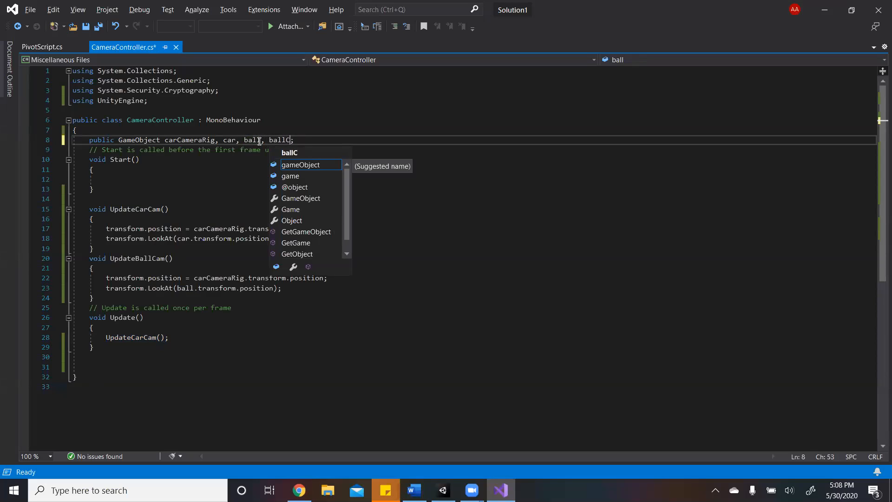
{"action": "type", "text": "CamRig"}
- In UpdateBallCam, take the camera position from ballCamRig instead of carCameraRig, and save the script
{"action": "left_click", "coordinate": [219, 277]}
{"action": "double_click", "coordinate": [219, 277]}
{"action": "type", "text": "ball"}
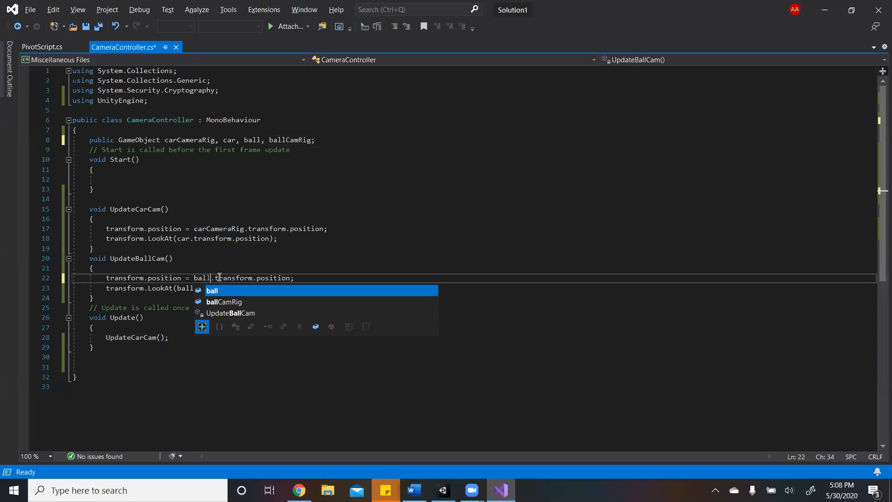
{"action": "type", "text": "CamRig"}
{"action": "key", "text": "Tab"}
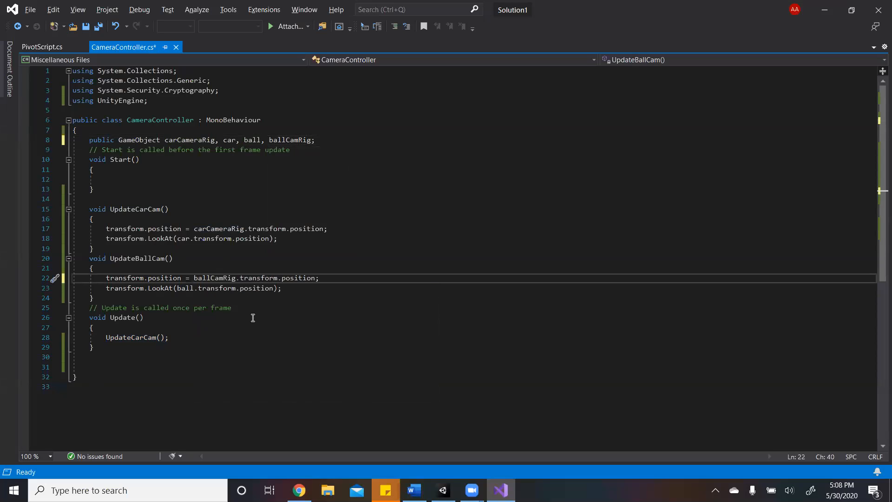
{"action": "left_click", "coordinate": [220, 307]}
{"action": "key", "text": "ctrl+s"}
{"action": "key", "text": "alt+Tab"}
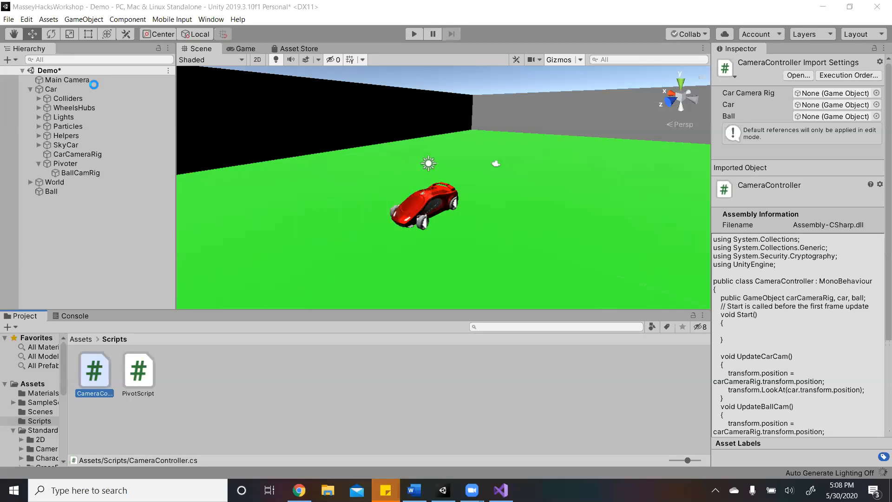
- Replace the call in the Update method with UpdateBallCam() and save the CameraController script
{"action": "key", "text": "alt+Tab"}
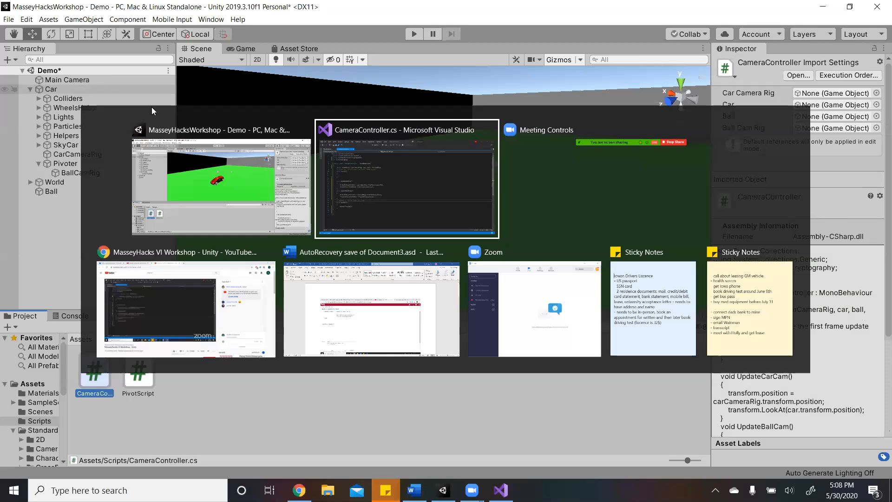
{"action": "double_click", "coordinate": [127, 337]}
{"action": "type", "text": "UpdateBallCam();"}
{"action": "key", "text": "Tab"}
{"action": "key", "text": "ctrl+s"}
{"action": "key", "text": "alt+Tab"}
{"action": "key", "text": "alt+Tab"}
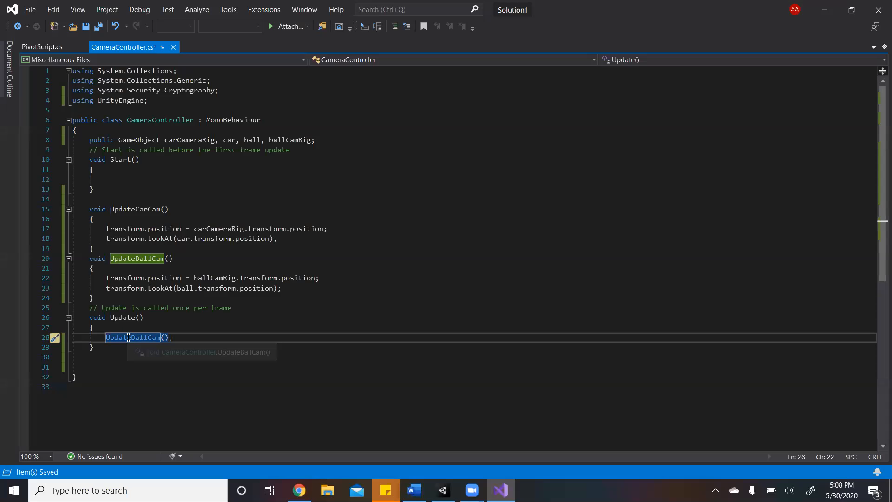
- Switch to Unity and assign BallCamRig to the Ball Cam Rig field of Main Camera's Camera Controller script
{"action": "key", "text": "alt+Tab"}
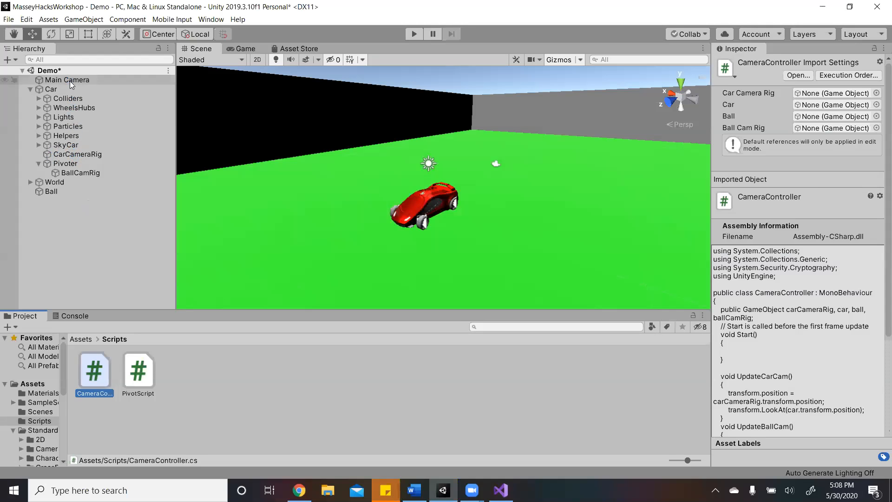
{"action": "left_click", "coordinate": [69, 81]}
{"action": "scroll", "coordinate": [776, 428], "scroll_direction": "down", "scroll_amount": 3}
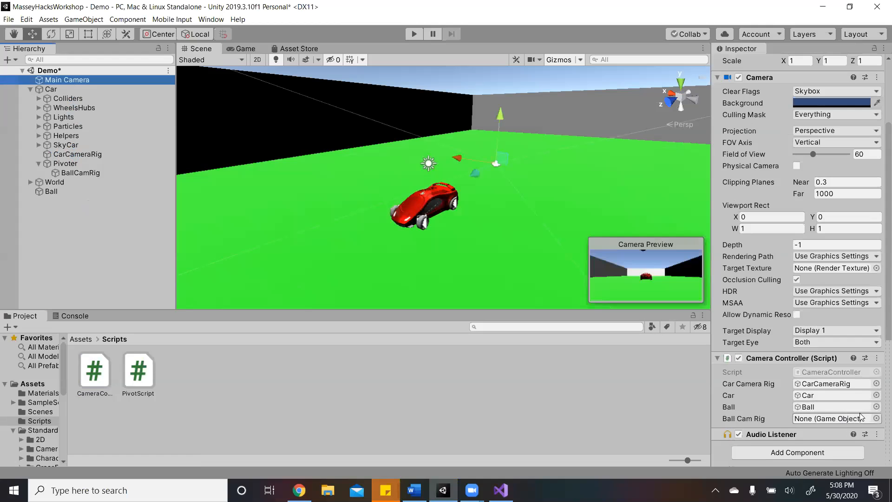
{"action": "left_click", "coordinate": [877, 419]}
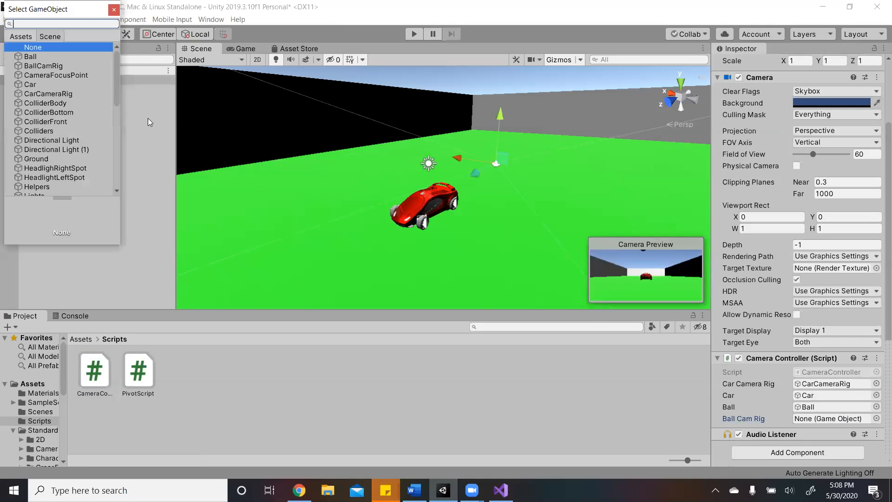
{"action": "double_click", "coordinate": [74, 65]}
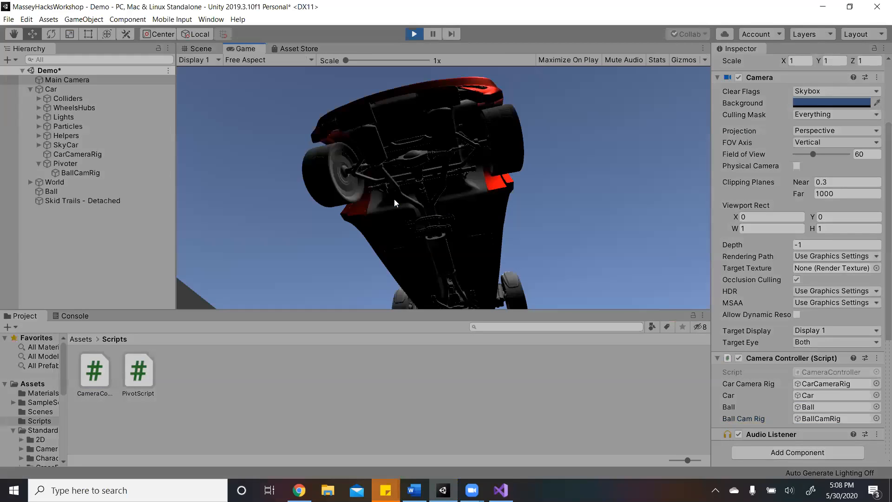
- Test the ball camera in Play mode by driving and turning the car around the arena, and stop the game
{"action": "key", "text": "w"}
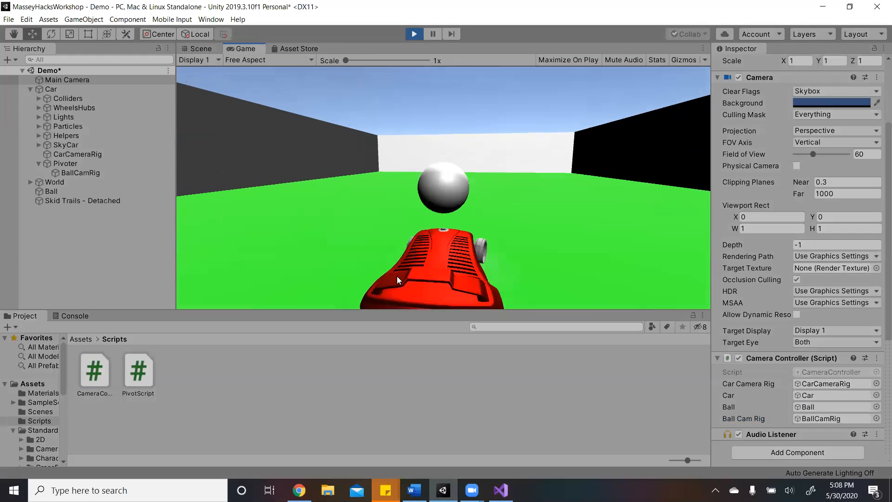
{"action": "key", "text": "a"}
{"action": "key", "text": "w"}
{"action": "key", "text": "a"}
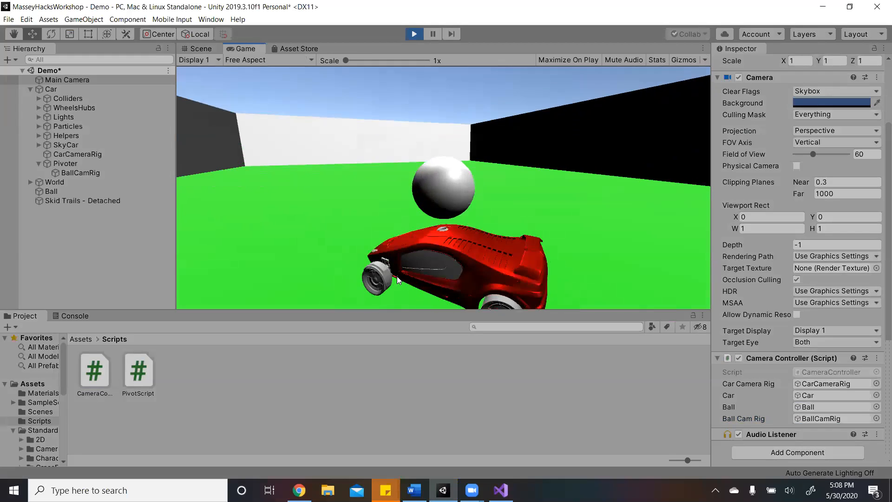
{"action": "key", "text": "w"}
{"action": "key", "text": "d"}
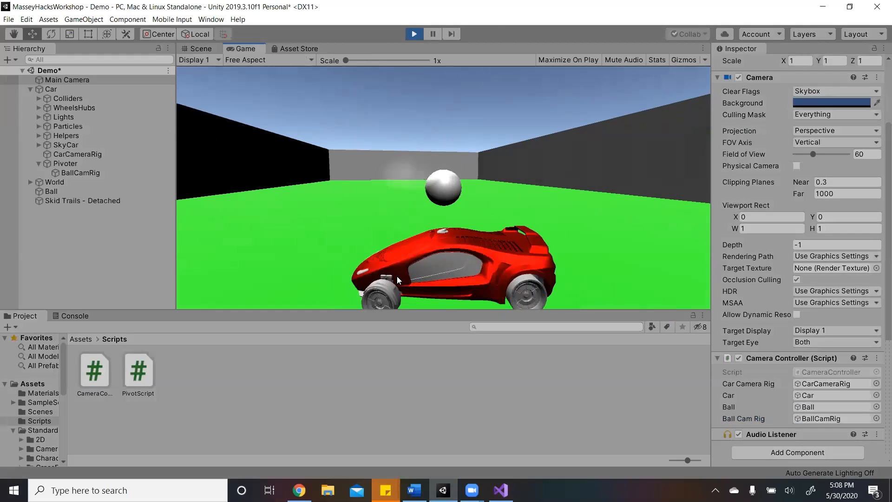
{"action": "key", "text": "w"}
{"action": "key", "text": "d"}
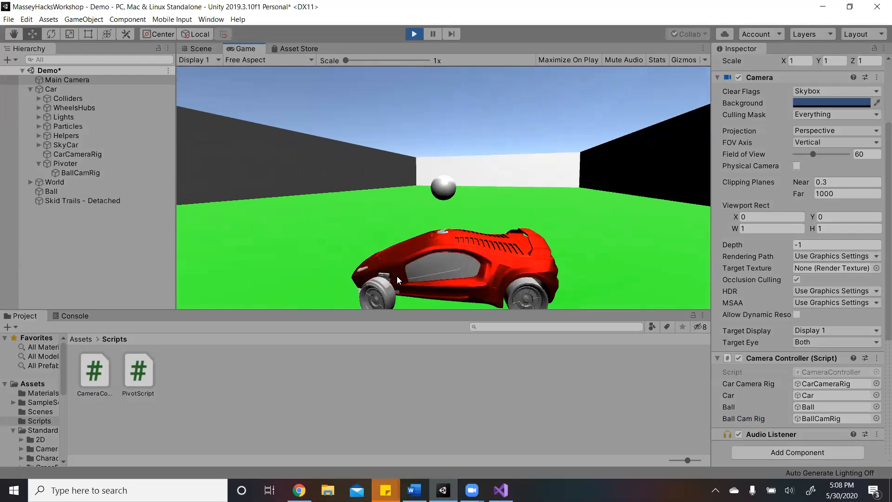
{"action": "key", "text": "w"}
{"action": "key", "text": "d"}
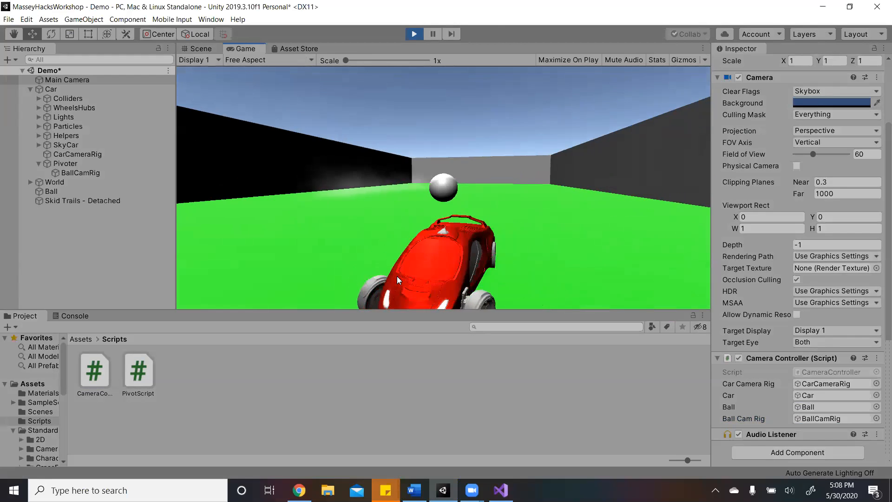
{"action": "key", "text": "w"}
{"action": "key", "text": "d"}
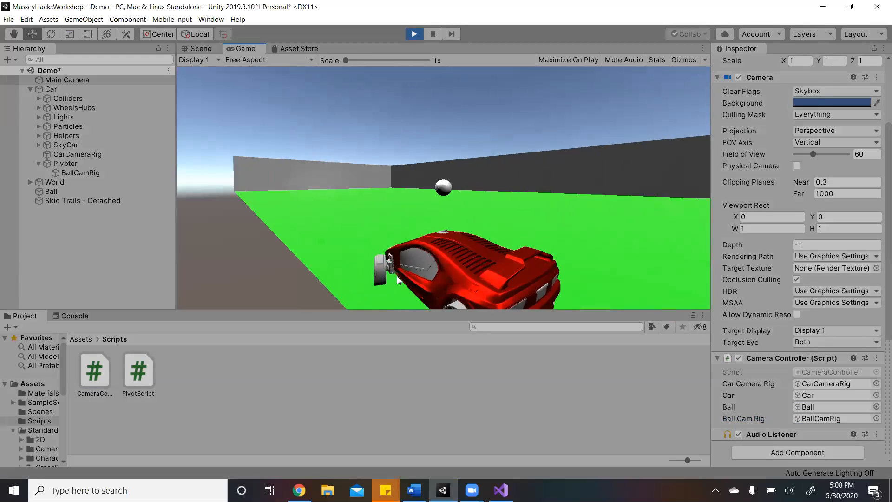
{"action": "left_click", "coordinate": [411, 36]}
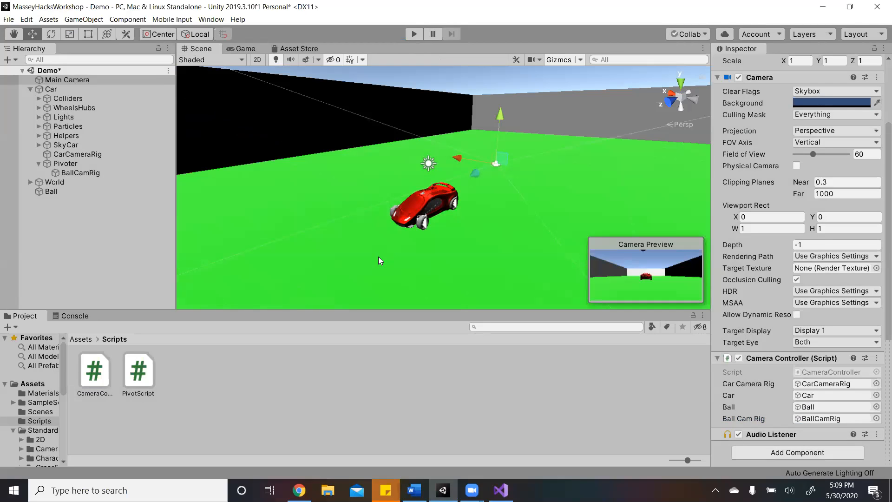
- Switch to the Chrome browser and float its window over the code editor
{"action": "left_click", "coordinate": [501, 491]}
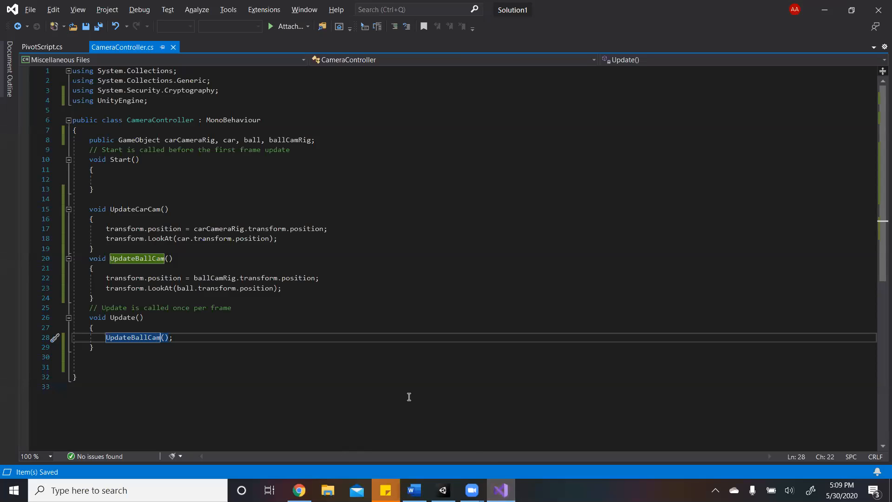
{"action": "left_click", "coordinate": [299, 490]}
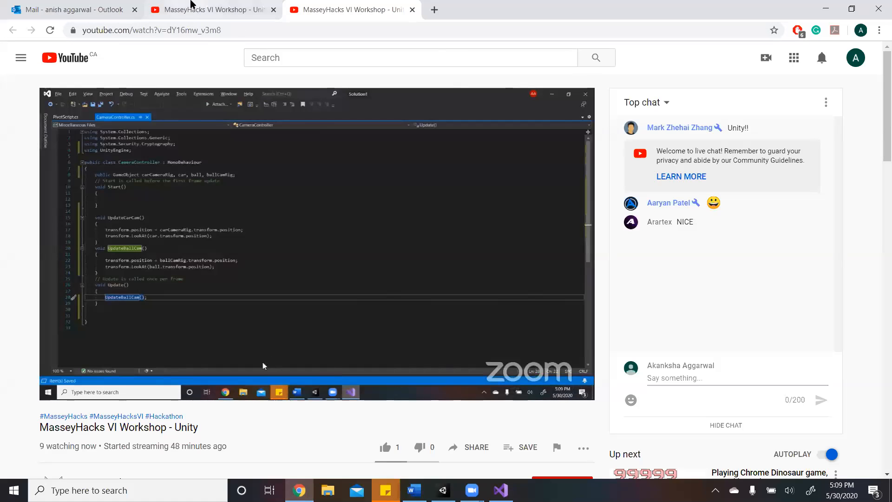
{"action": "left_click", "coordinate": [191, 4]}
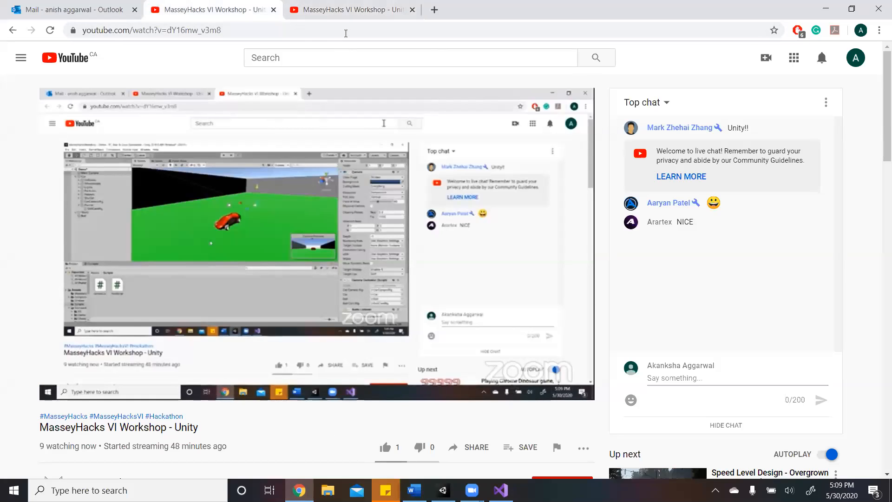
{"action": "left_click_drag", "start_coordinate": [687, 17], "coordinate": [704, 68]}
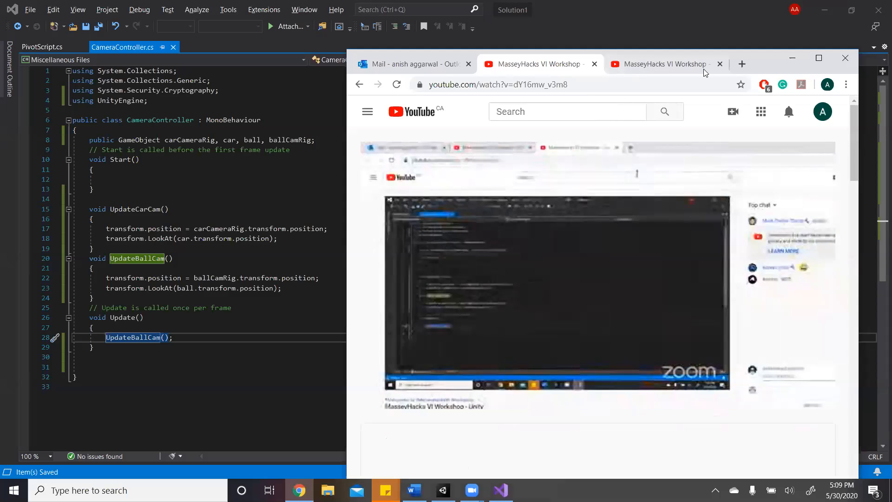
- Search the web for "unity documentation input.getkeydown" in a new browser tab
{"action": "left_click", "coordinate": [737, 65]}
{"action": "type", "text": "uni"}
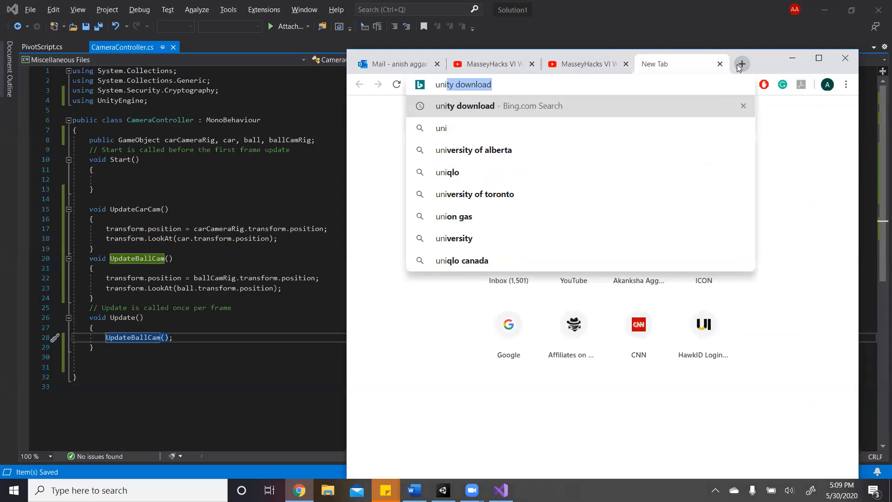
{"action": "type", "text": "ty documen"}
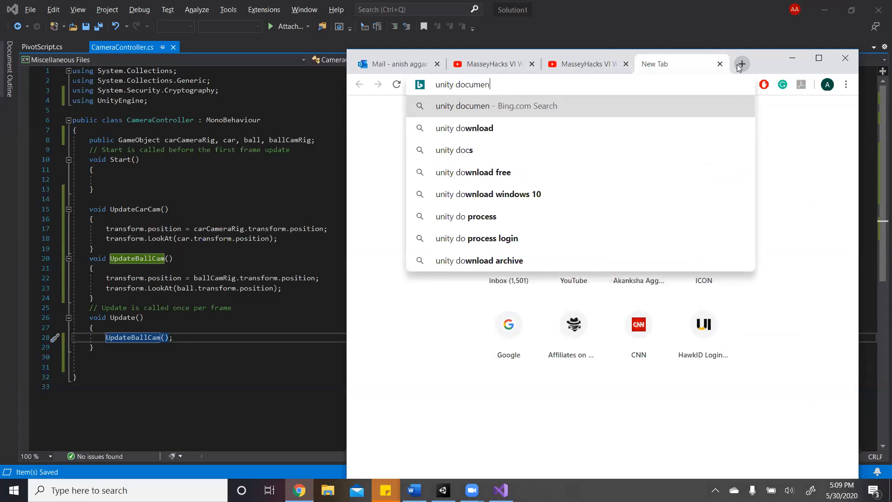
{"action": "type", "text": "tation input.key"}
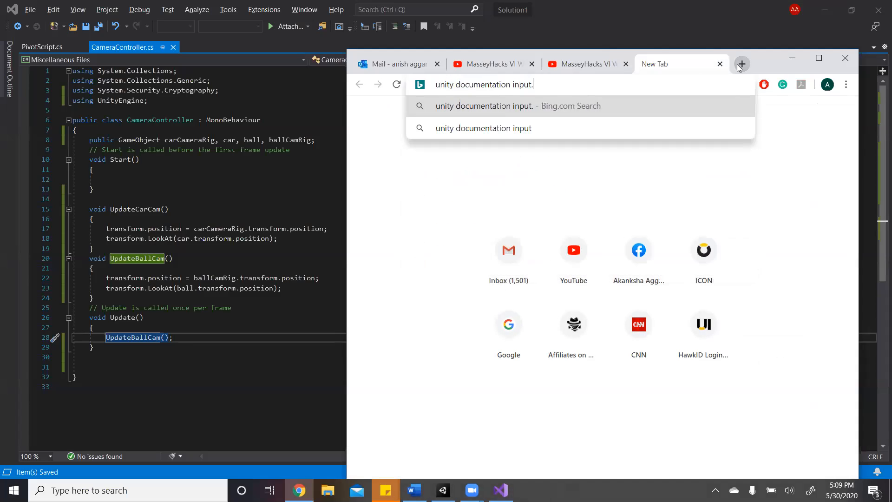
{"action": "key", "text": "BackSpace"}
{"action": "key", "text": "BackSpace"}
{"action": "key", "text": "BackSpace"}
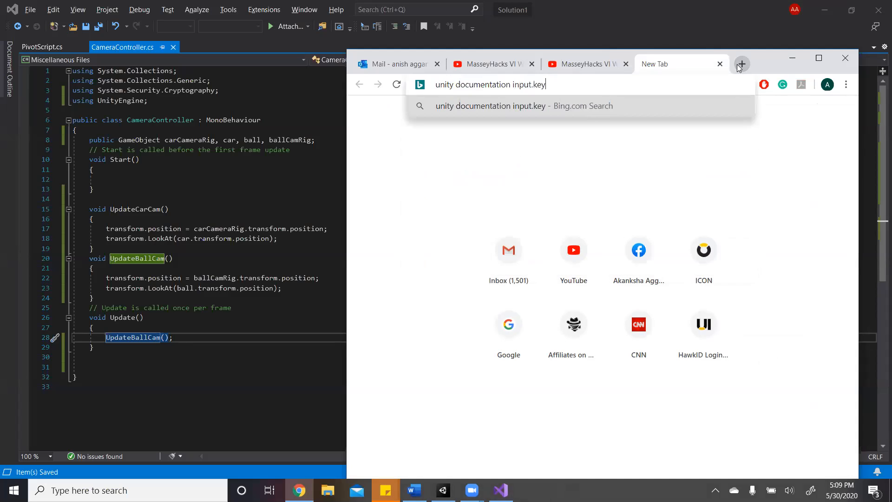
{"action": "type", "text": "getkeydow"}
{"action": "type", "text": "n"}
{"action": "key", "text": "Return"}
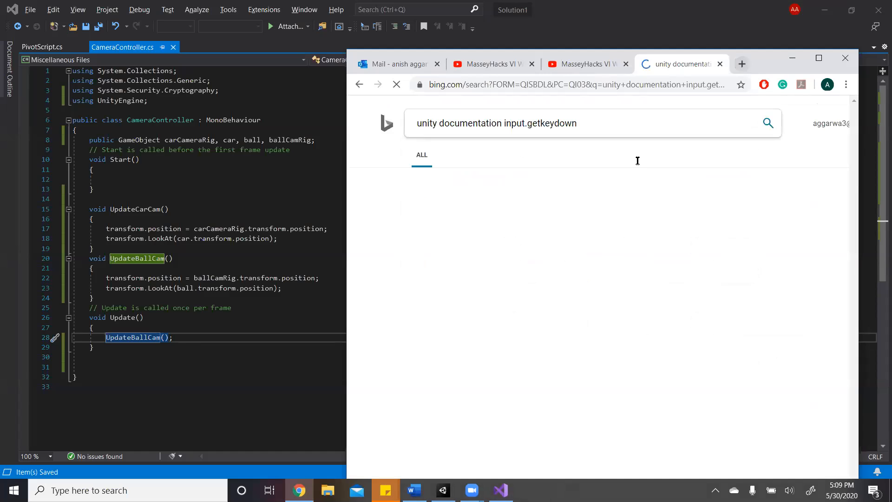
- Open the Unity Input.GetKeyDown scripting reference and examine its description and example code
{"action": "left_click", "coordinate": [554, 239]}
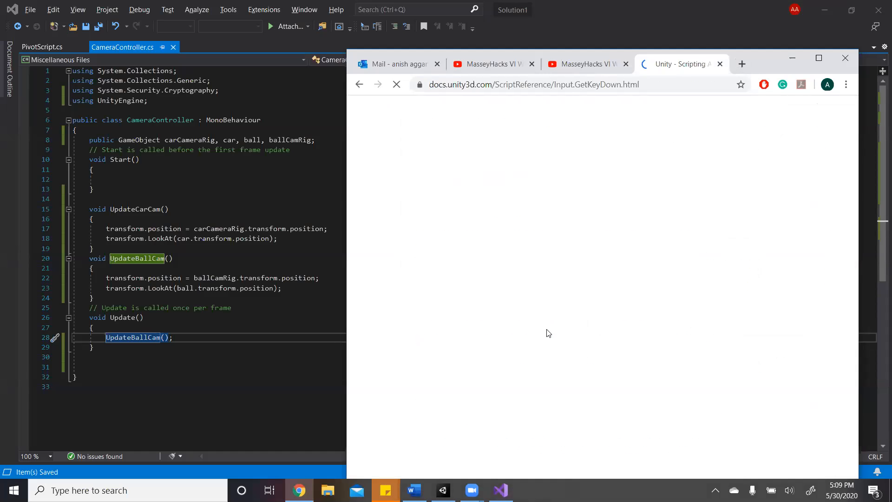
{"action": "scroll", "coordinate": [547, 329], "scroll_direction": "down", "scroll_amount": 8}
{"action": "scroll", "coordinate": [547, 329], "scroll_direction": "up", "scroll_amount": 8}
{"action": "scroll", "coordinate": [547, 329], "scroll_direction": "down", "scroll_amount": 8}
{"action": "scroll", "coordinate": [547, 329], "scroll_direction": "up", "scroll_amount": 5}
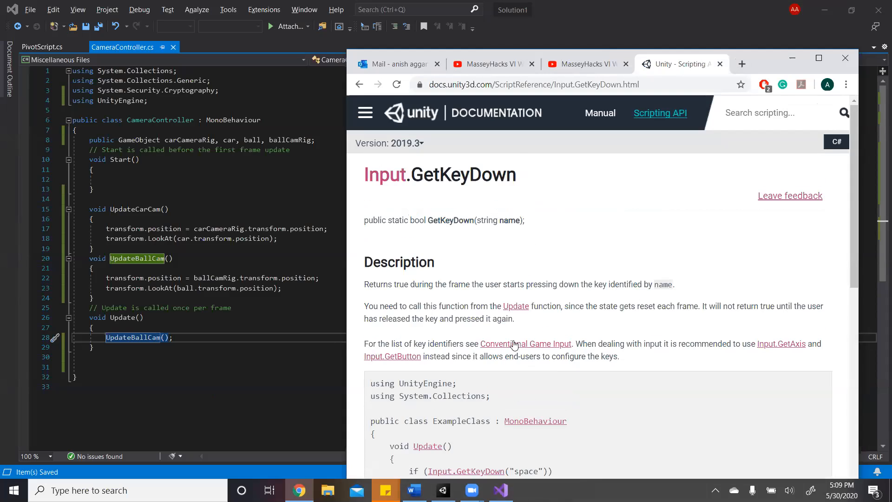
- Return to the CameraController script and declare a private GameObject curRig below the public GameObject fields
{"action": "left_click", "coordinate": [177, 284]}
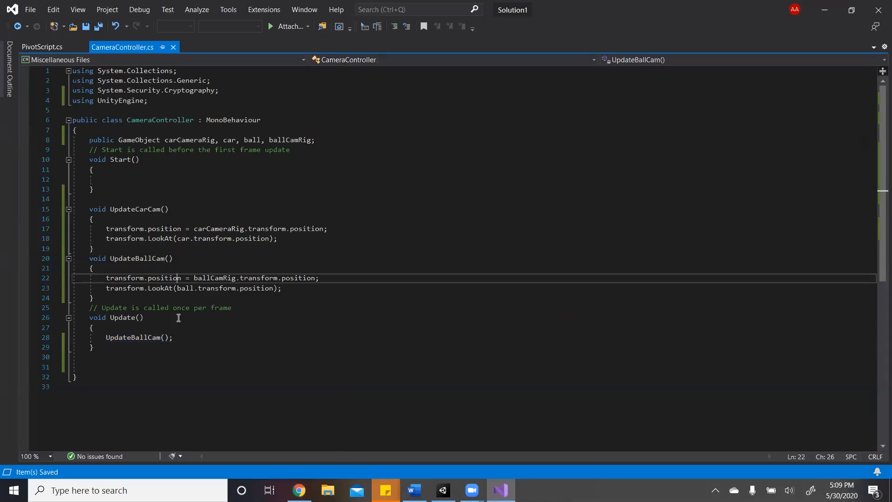
{"action": "left_click", "coordinate": [181, 349]}
{"action": "left_click", "coordinate": [135, 189]}
{"action": "left_click", "coordinate": [136, 173]}
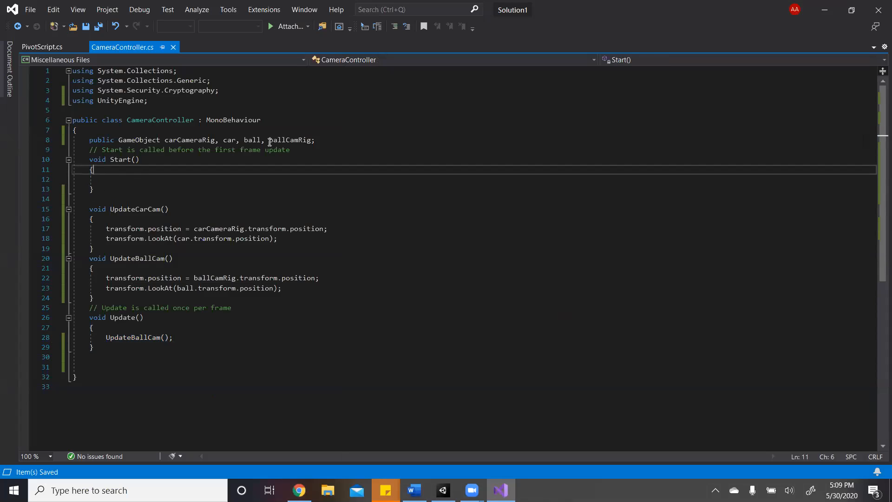
{"action": "left_click", "coordinate": [332, 137]}
{"action": "key", "text": "Return"}
{"action": "key", "text": "Return"}
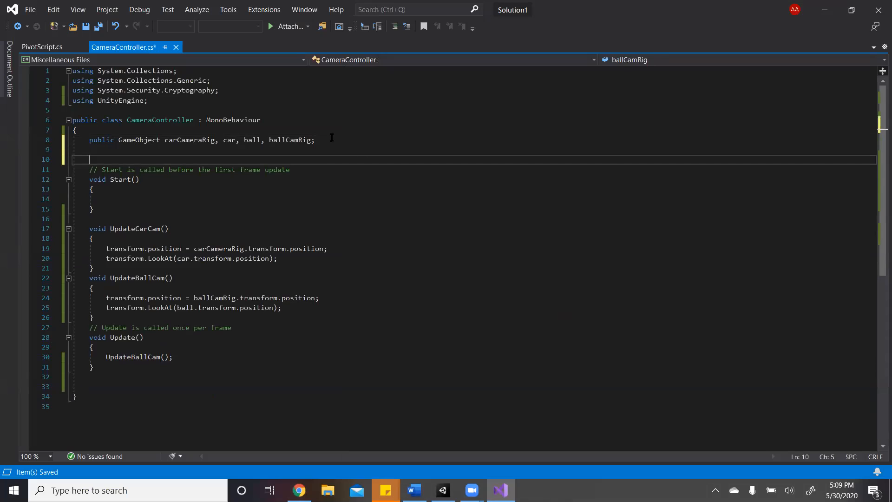
{"action": "type", "text": "privat"}
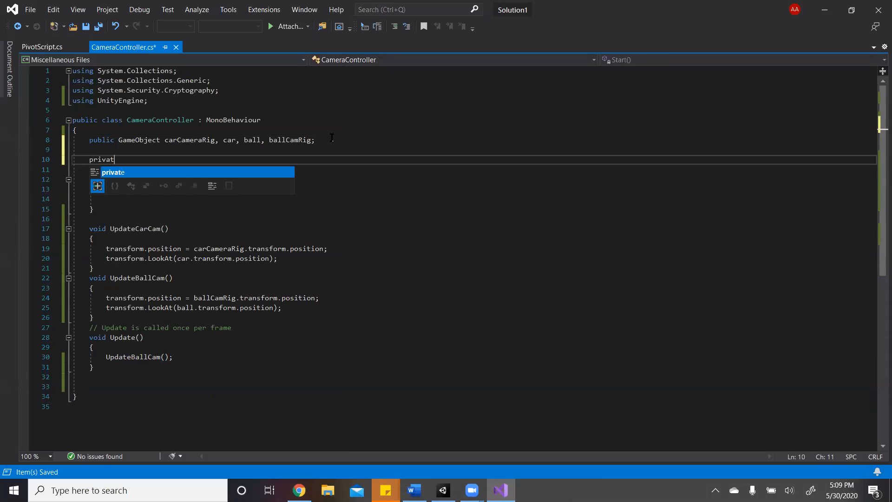
{"action": "type", "text": "e GameObject curRig;"}
{"action": "key", "text": "Return"}
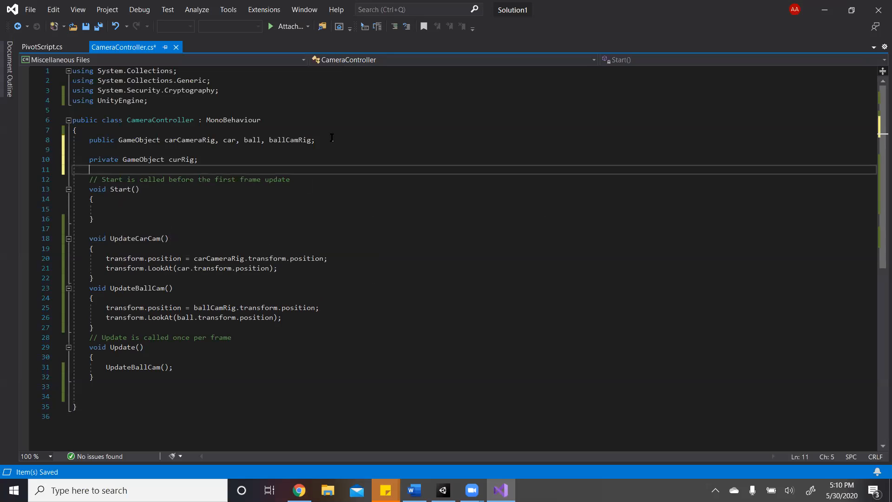
- Declare a private GameObject curTarget on the line below curRig
{"action": "type", "text": "private Game"}
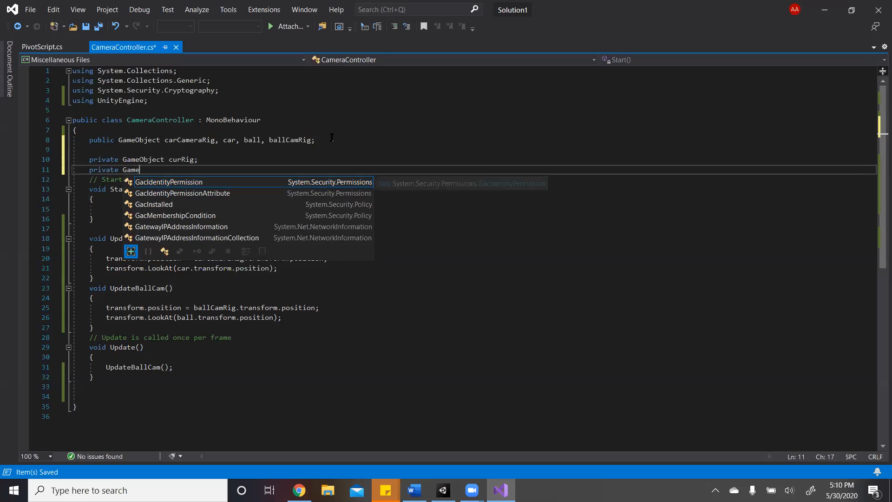
{"action": "type", "text": "Object cur"}
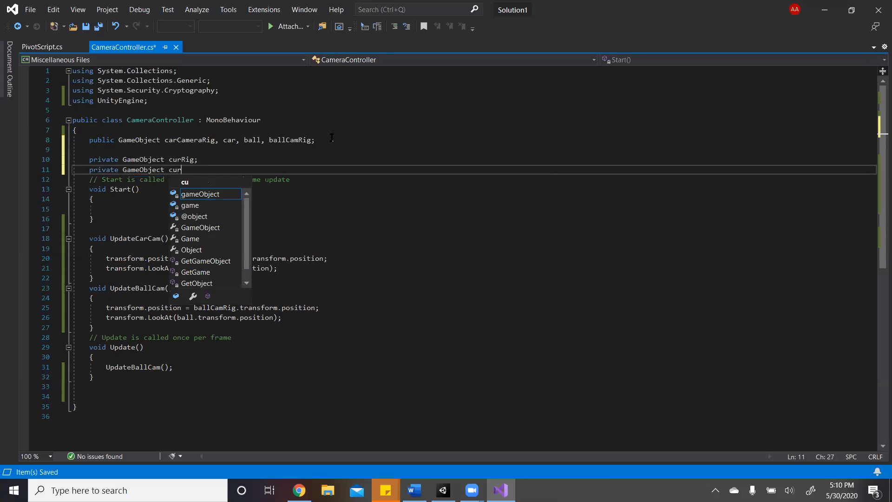
{"action": "type", "text": "Targetl"}
{"action": "key", "text": "BackSpace"}
{"action": "type", "text": ";"}
{"action": "key", "text": "Return"}
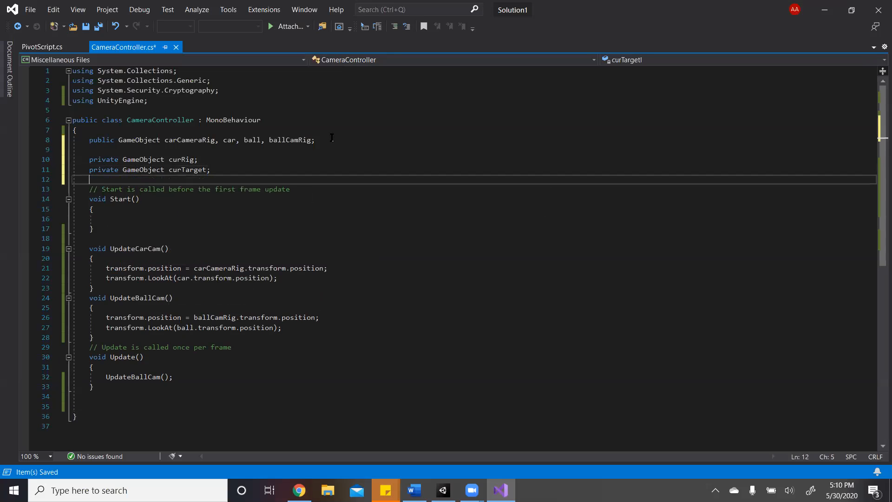
- Declare a private string mode initialised to "Car Camera" below curTarget
{"action": "type", "text": "privat"}
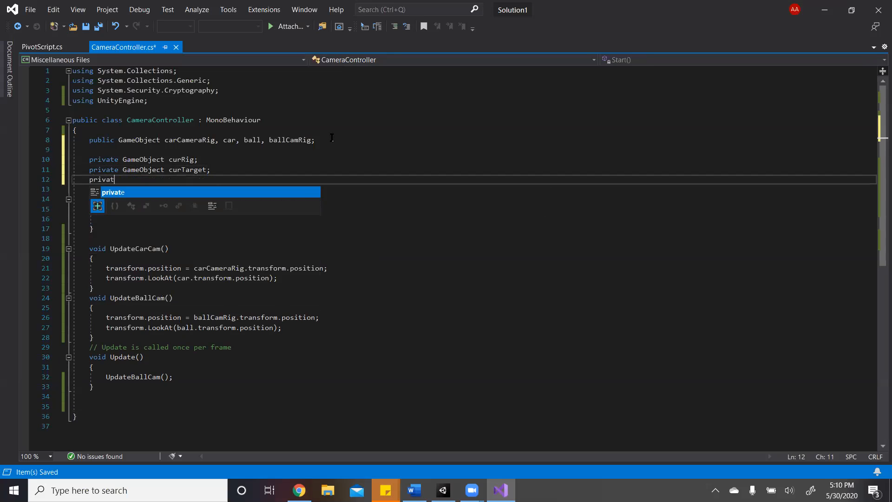
{"action": "type", "text": "e s"}
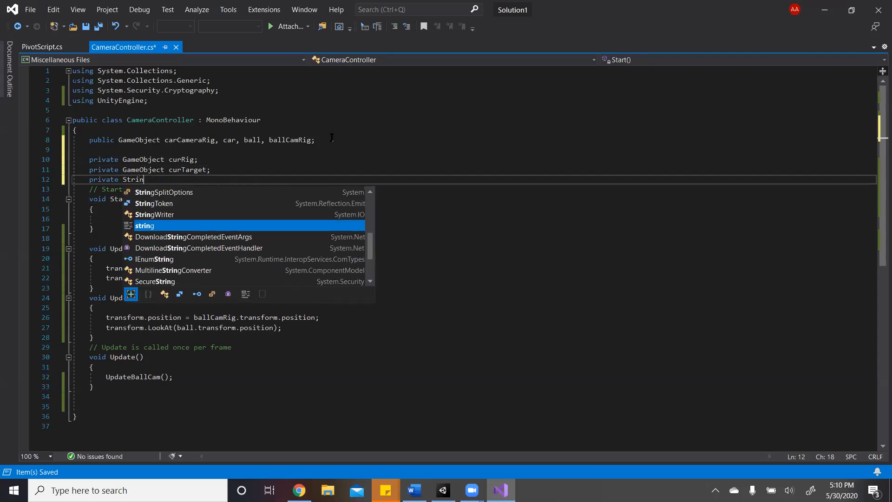
{"action": "type", "text": "tring m"}
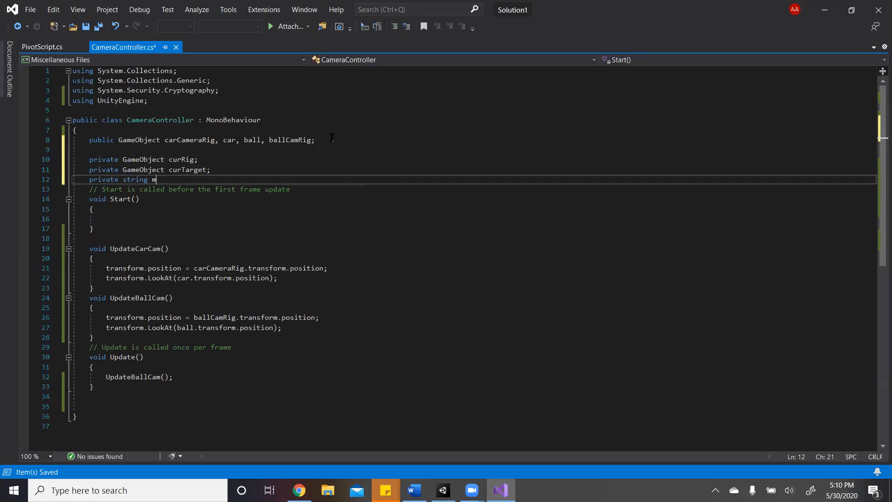
{"action": "type", "text": "ode = \"Car Camera\";"}
- Inside the Start method, assign carCameraRig to curRig
{"action": "left_click", "coordinate": [149, 219]}
{"action": "type", "text": "cur"}
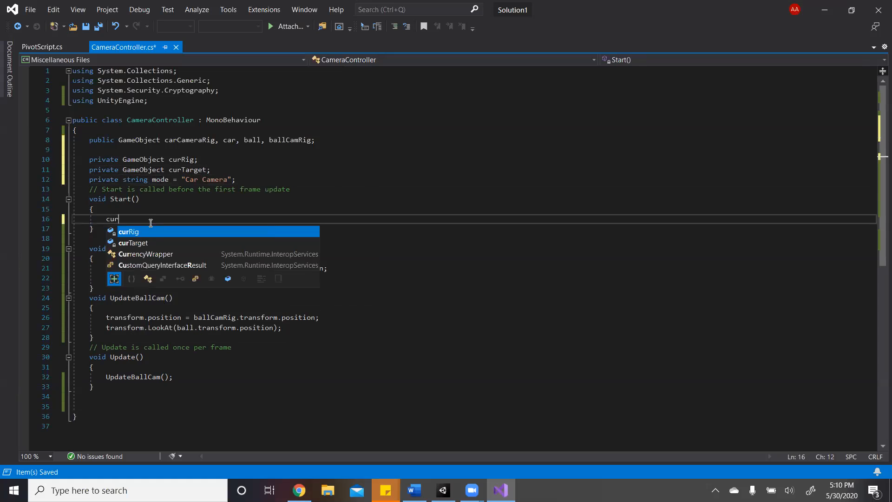
{"action": "type", "text": "Rig "}
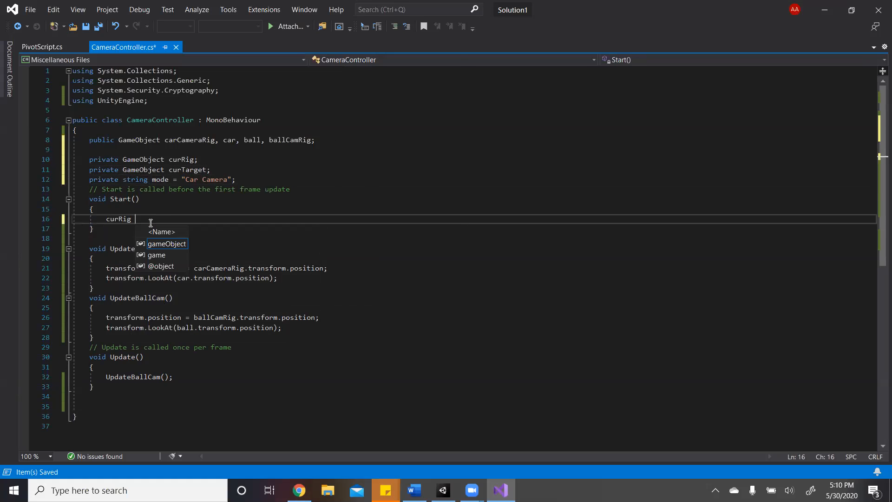
{"action": "type", "text": "= "}
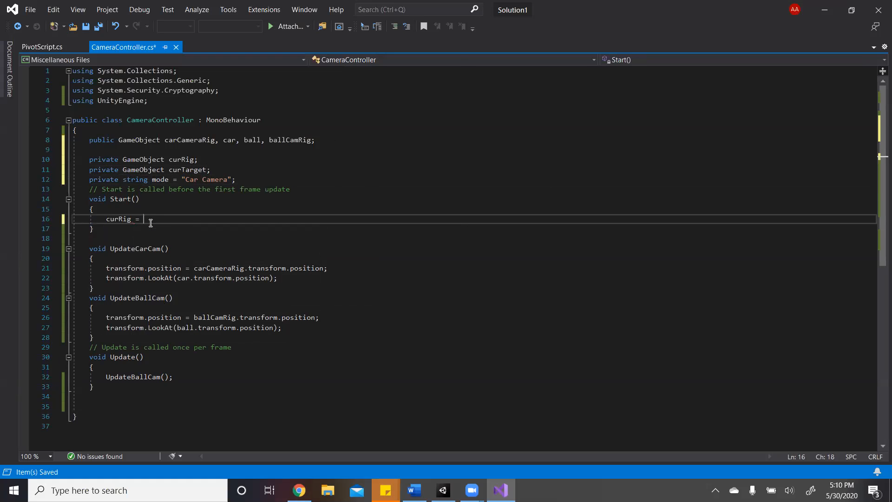
{"action": "type", "text": "carCam"}
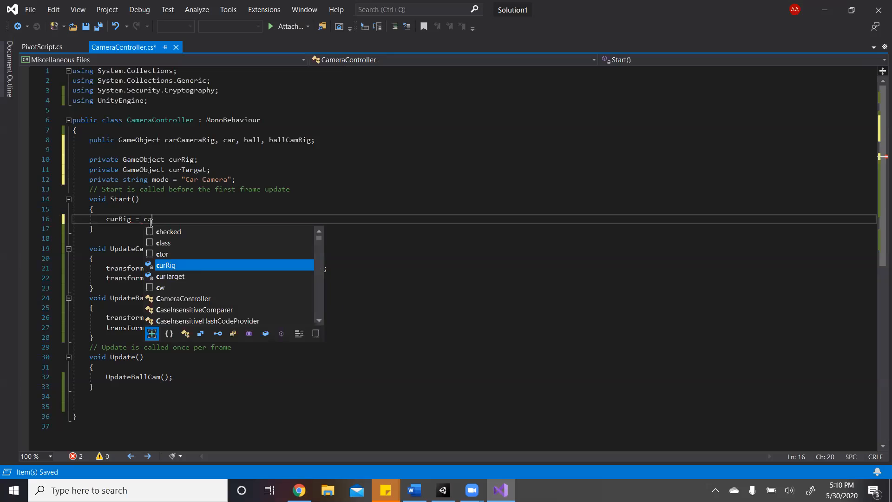
{"action": "key", "text": "Tab"}
{"action": "type", "text": ";"}
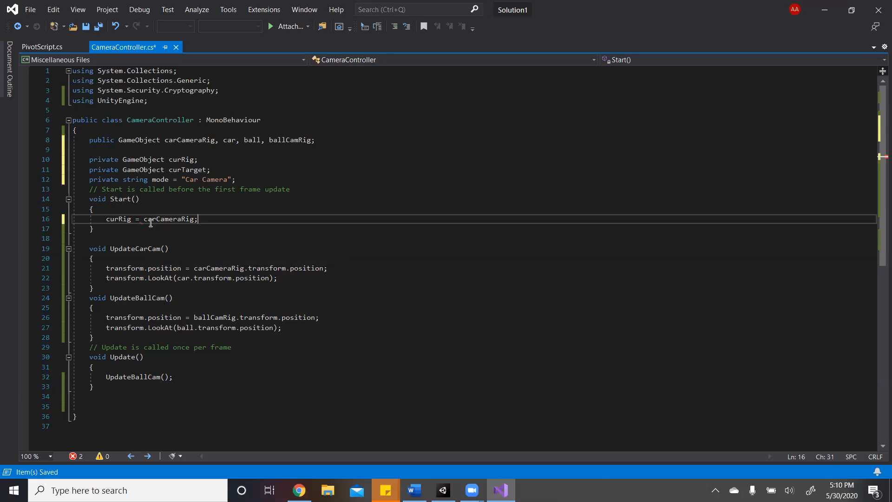
- Add a second statement in Start that assigns car to curTarget
{"action": "key", "text": "Return"}
{"action": "type", "text": "c"}
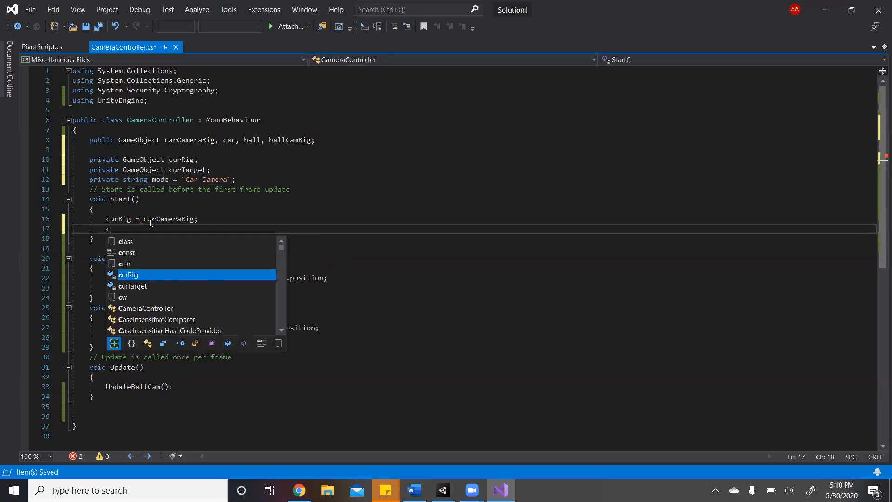
{"action": "type", "text": "urTarget = "}
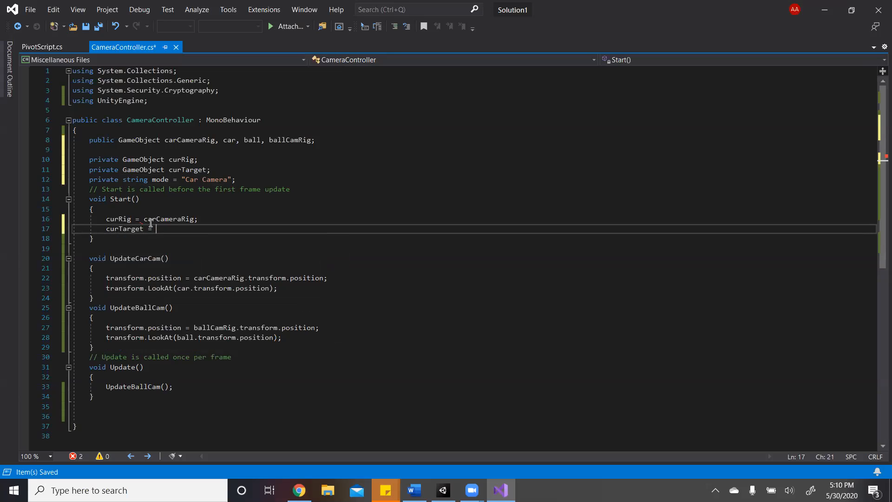
{"action": "type", "text": "car;"}
{"action": "key", "text": "Return"}
{"action": "key", "text": "BackSpace"}
- Replace the UpdateBallCam() call in the Update method with a call to SwitchCamView()
{"action": "left_click", "coordinate": [171, 386]}
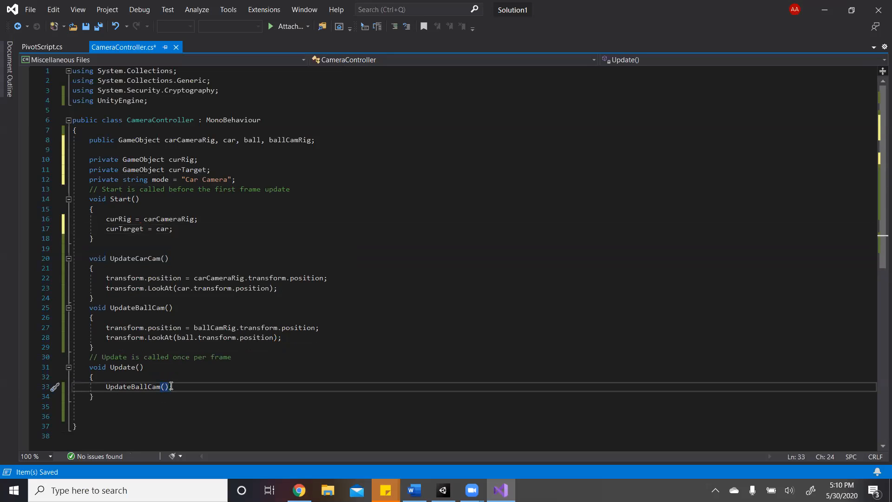
{"action": "type", "text": ";"}
{"action": "key", "text": "BackSpace"}
{"action": "key", "text": "BackSpace"}
{"action": "key", "text": "BackSpace"}
{"action": "key", "text": "BackSpace"}
{"action": "key", "text": "BackSpace"}
{"action": "key", "text": "BackSpace"}
{"action": "key", "text": "BackSpace"}
{"action": "key", "text": "BackSpace"}
{"action": "key", "text": "BackSpace"}
{"action": "key", "text": "BackSpace"}
{"action": "key", "text": "BackSpace"}
{"action": "key", "text": "BackSpace"}
{"action": "key", "text": "BackSpace"}
{"action": "key", "text": "BackSpace"}
{"action": "key", "text": "BackSpace"}
{"action": "type", "text": "swi"}
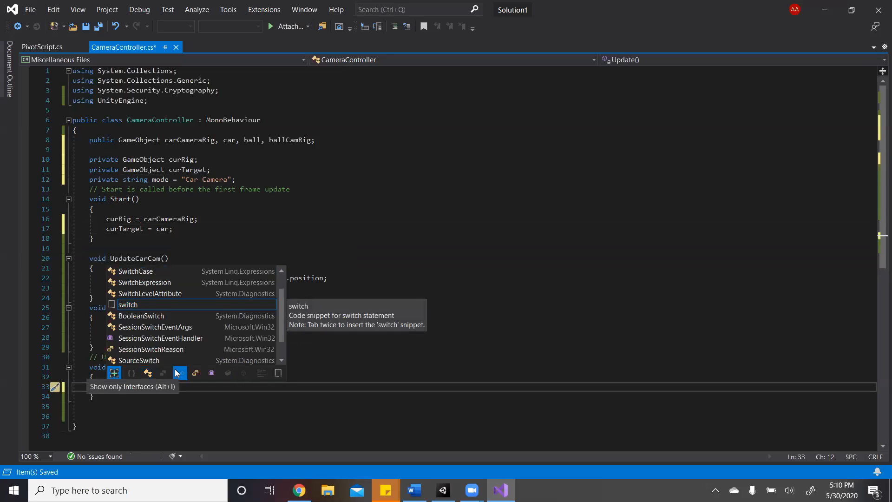
{"action": "key", "text": "Escape"}
{"action": "key", "text": "BackSpace"}
{"action": "type", "text": "itc"}
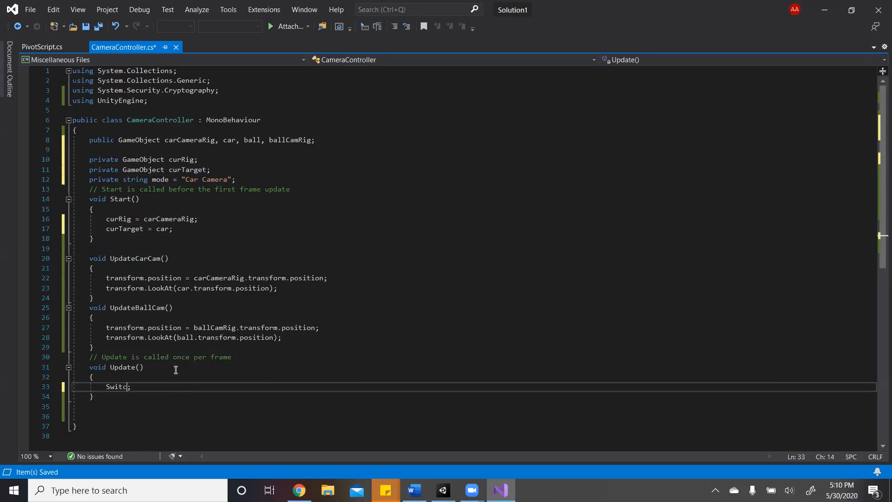
{"action": "type", "text": "hCamView()"}
- Add an empty void method SwitchCamView() directly below the Start method
{"action": "left_click", "coordinate": [124, 240]}
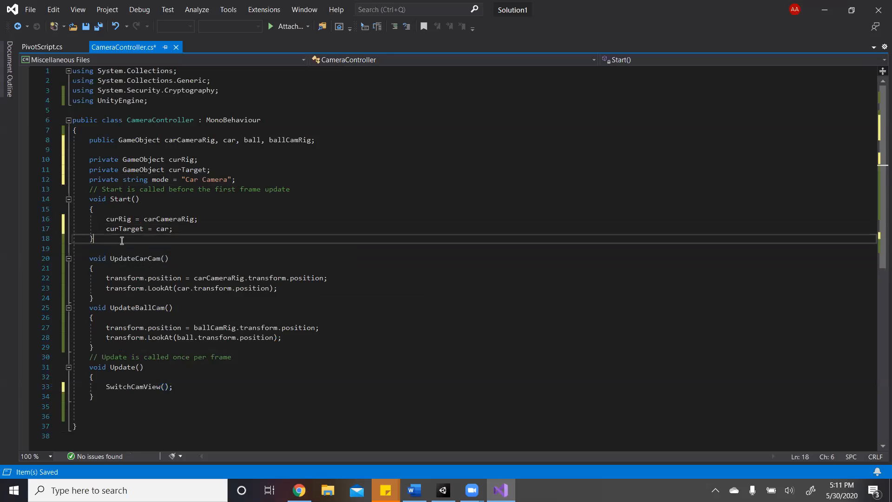
{"action": "key", "text": "Return"}
{"action": "type", "text": "void "}
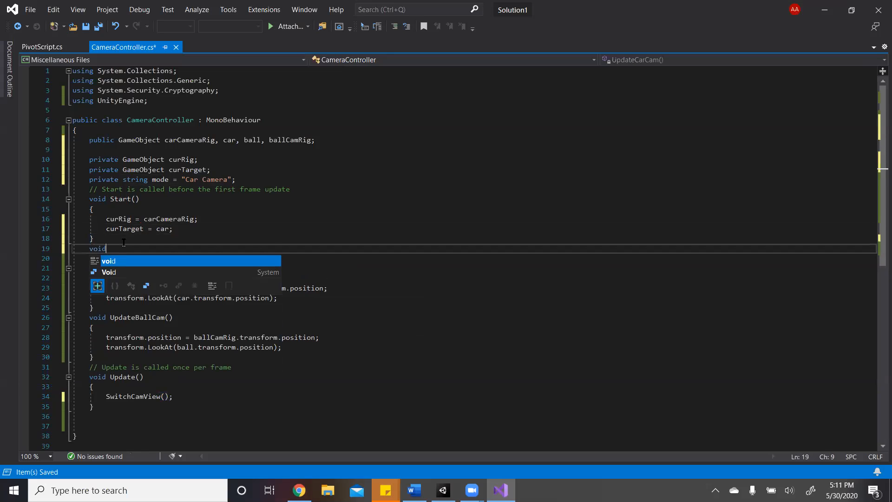
{"action": "type", "text": "Switch"}
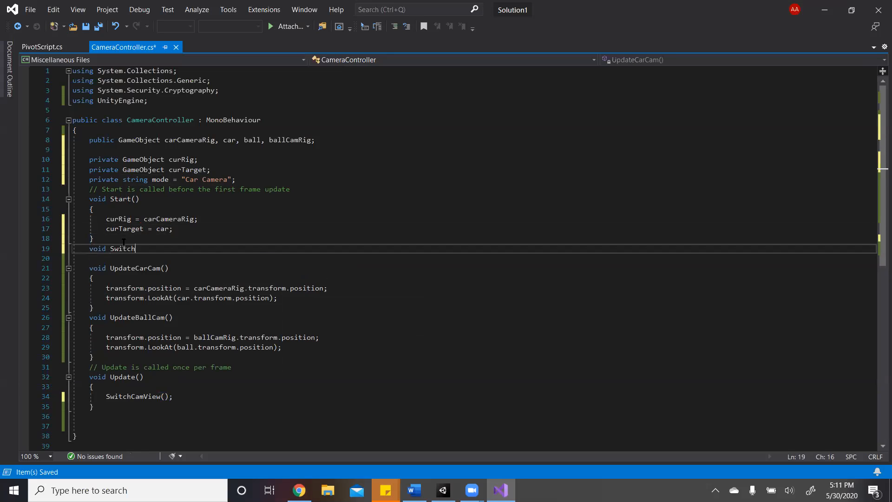
{"action": "type", "text": "CanView() {"}
{"action": "key", "text": "Return"}
- Add an if block to SwitchCamView that tests Input.GetKeyDown("space")
{"action": "type", "text": "if ("}
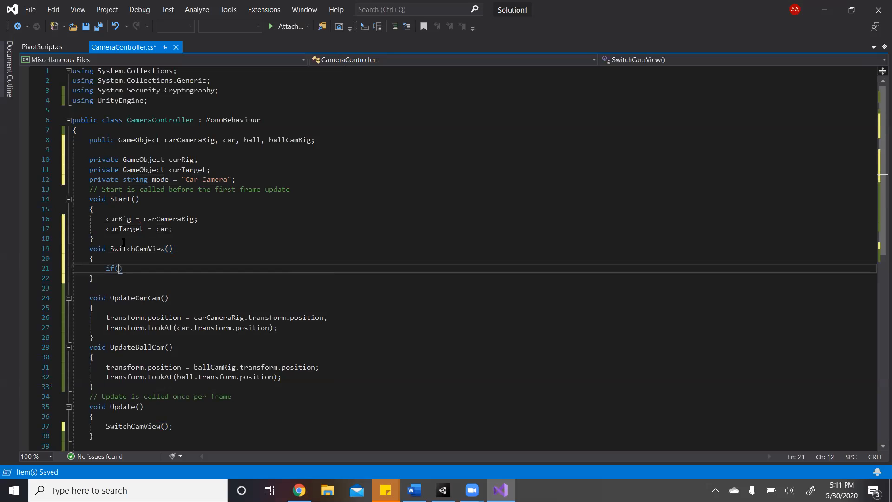
{"action": "type", "text": "Input."}
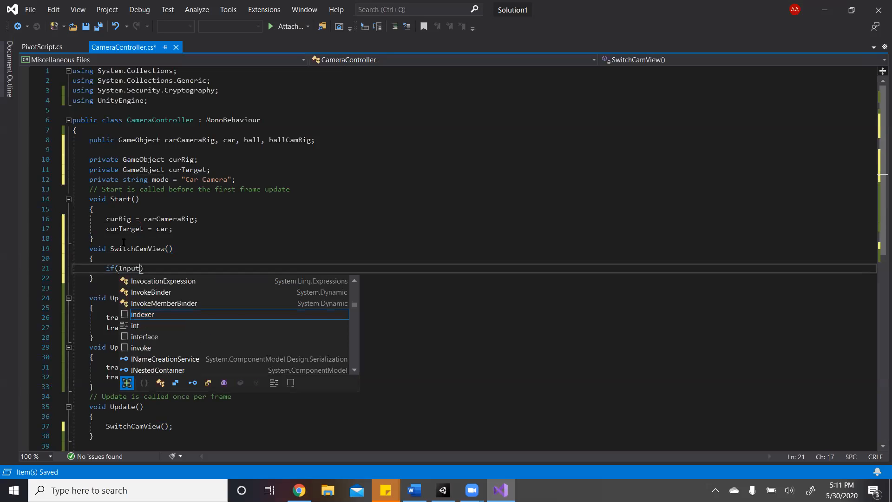
{"action": "type", "text": "GetKeyDown(\"space"}
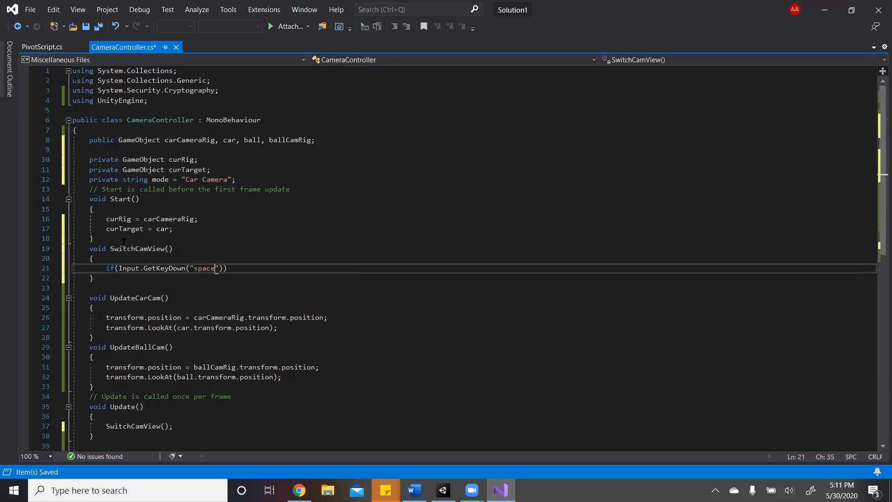
{"action": "type", "text": "\")) {"}
{"action": "key", "text": "Return"}
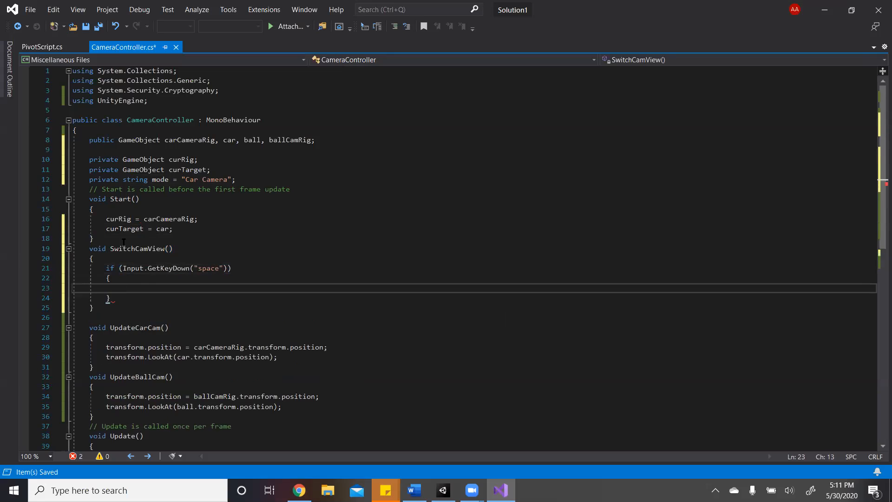
- Nest an if block inside the space-key check that tests whether mode equals "Car Cam"
{"action": "type", "text": "if("}
{"action": "type", "text": "mode=="}
{"action": "type", "text": "\"Car cam"}
{"action": "key", "text": "BackSpace"}
{"action": "key", "text": "BackSpace"}
{"action": "key", "text": "BackSpace"}
{"action": "type", "text": "Cam"}
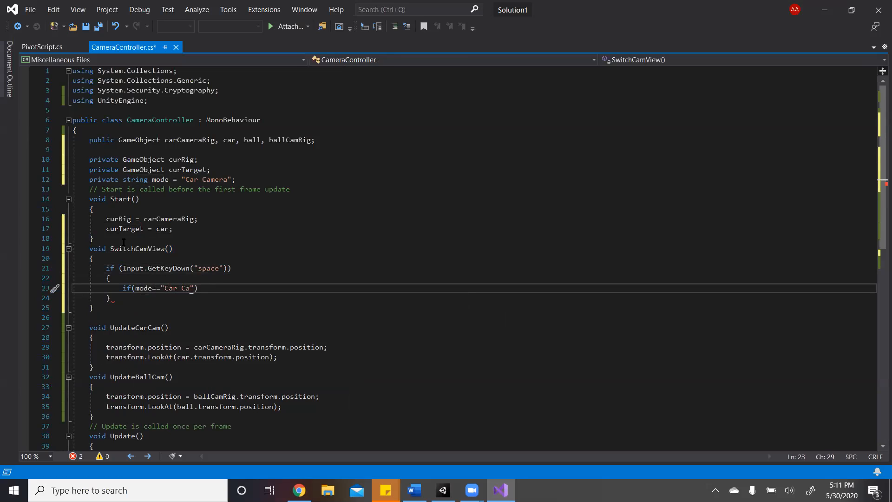
{"action": "type", "text": "\""}
{"action": "type", "text": "{"}
{"action": "key", "text": "Return"}
- Change the initial value of the mode string to "Car Cam"
{"action": "left_click", "coordinate": [219, 174]}
{"action": "double_click", "coordinate": [218, 178]}
{"action": "type", "text": "Cam"}
- Inside the "Car Cam" condition block, set mode to "Ball Cam"
{"action": "left_click", "coordinate": [157, 312]}
{"action": "type", "text": "mode "}
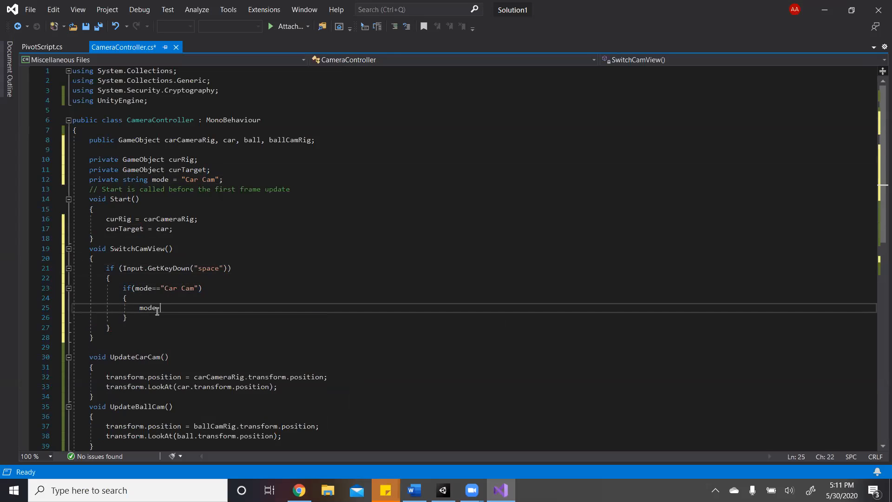
{"action": "type", "text": "= \"Ball Cam\";"}
{"action": "key", "text": "Return"}
- Inside the "Car Cam" condition block, assign ball to curTarget and ballCamRig to curRig
{"action": "type", "text": "cur"}
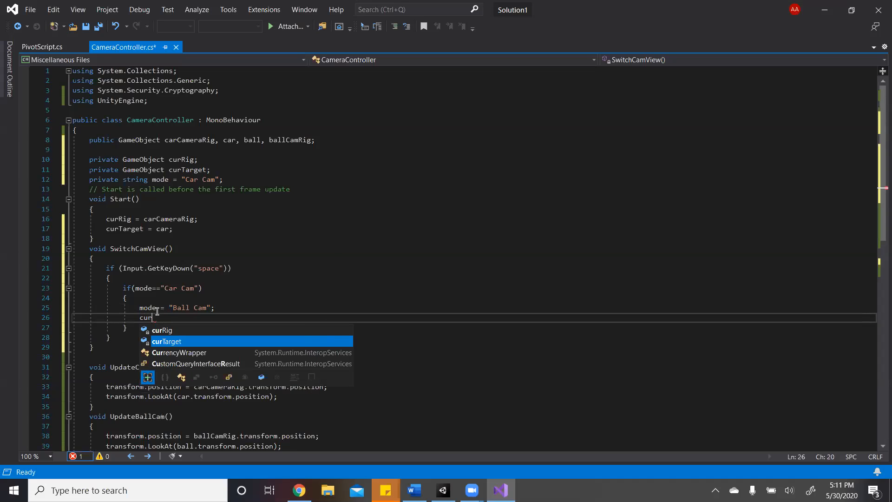
{"action": "type", "text": "Target = ball;"}
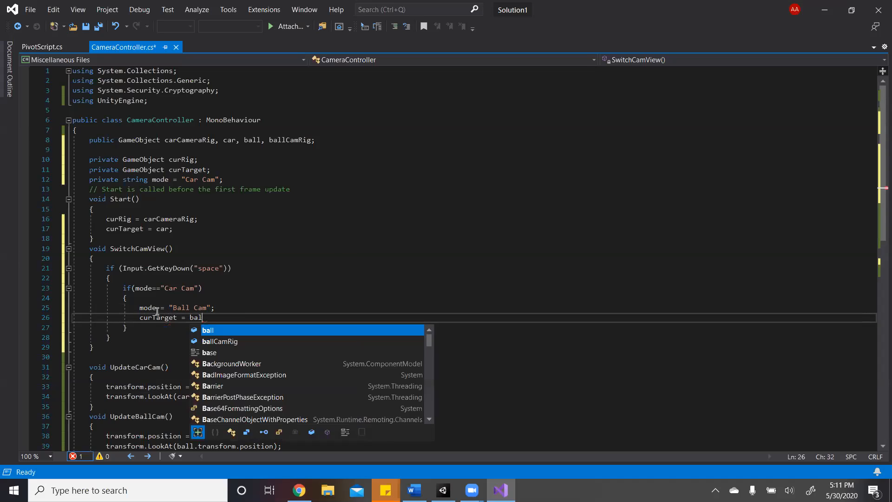
{"action": "key", "text": "Return"}
{"action": "type", "text": "cur"}
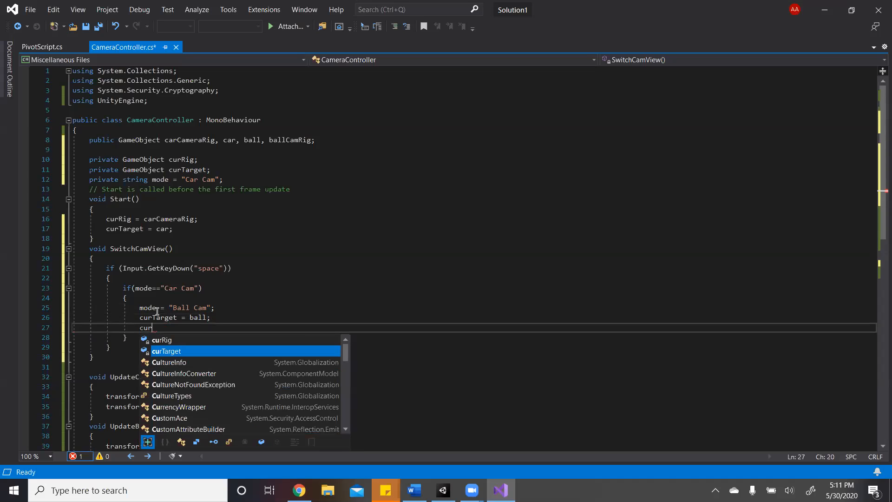
{"action": "type", "text": "Rig = "}
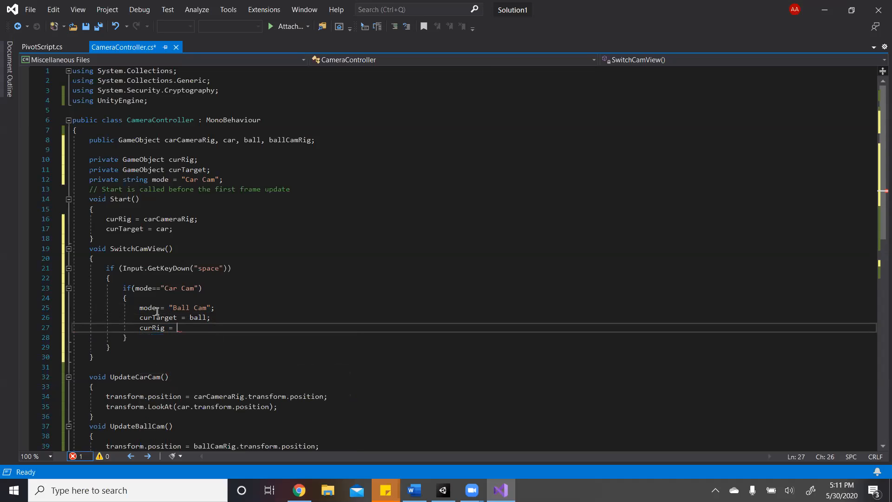
{"action": "type", "text": "ballCam"}
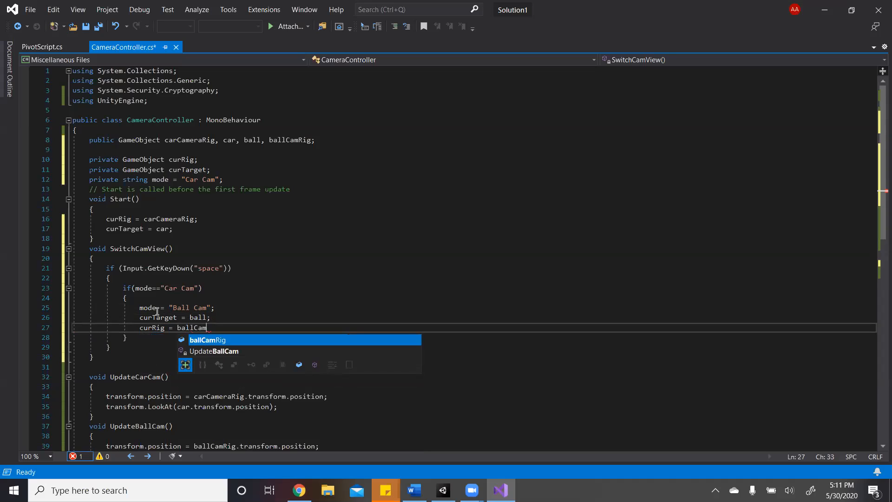
{"action": "type", "text": "Rig;"}
{"action": "key", "text": "Return"}
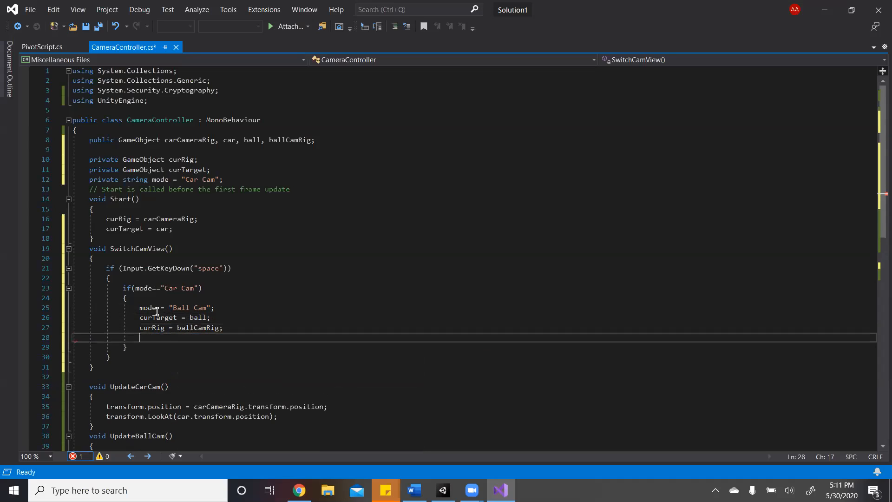
- Add an else block after the "Car Cam" condition that sets mode to "Car Cam"
{"action": "left_click", "coordinate": [146, 344]}
{"action": "key", "text": "Return"}
{"action": "type", "text": "else"}
{"action": "key", "text": "Tab"}
{"action": "key", "text": "Tab"}
{"action": "type", "text": "mode ="}
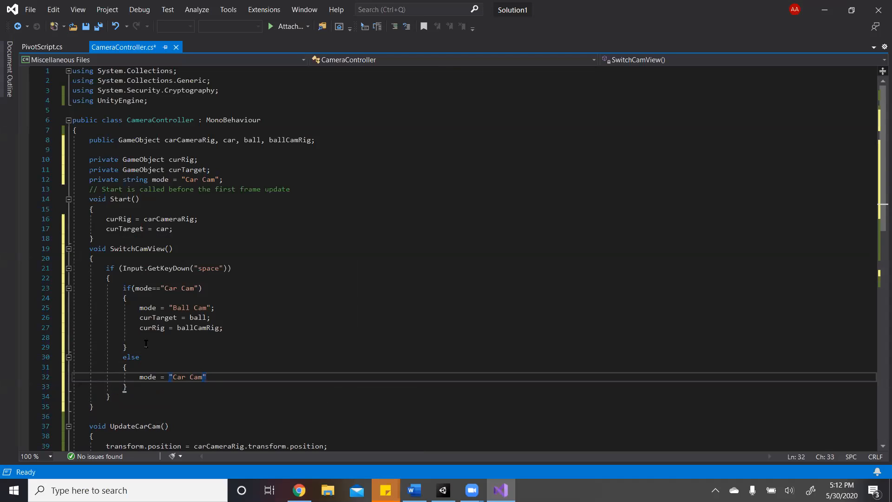
{"action": "key", "text": "Return"}
{"action": "left_click", "coordinate": [213, 382]}
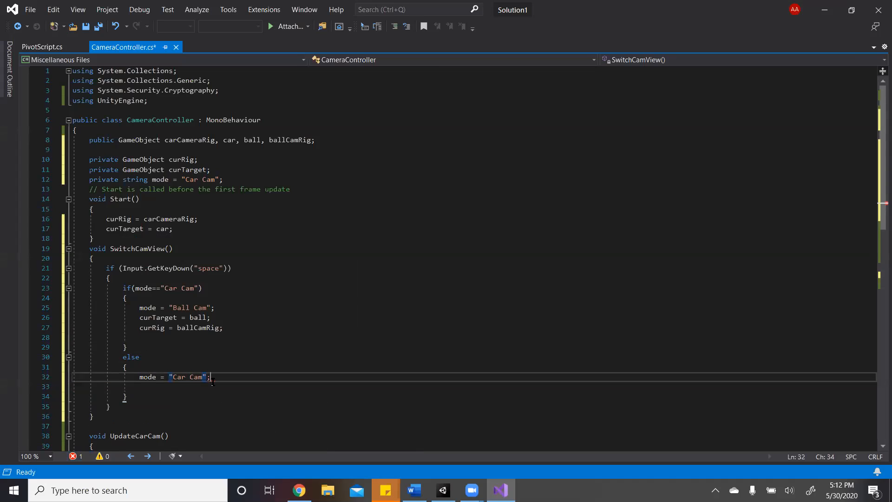
- In the else block, assign car to curTarget and carCameraRig to curRig
{"action": "key", "text": "Return"}
{"action": "type", "text": "curTarget = carl"}
{"action": "key", "text": "Return"}
{"action": "key", "text": "BackSpace"}
{"action": "type", "text": ";"}
{"action": "key", "text": "Return"}
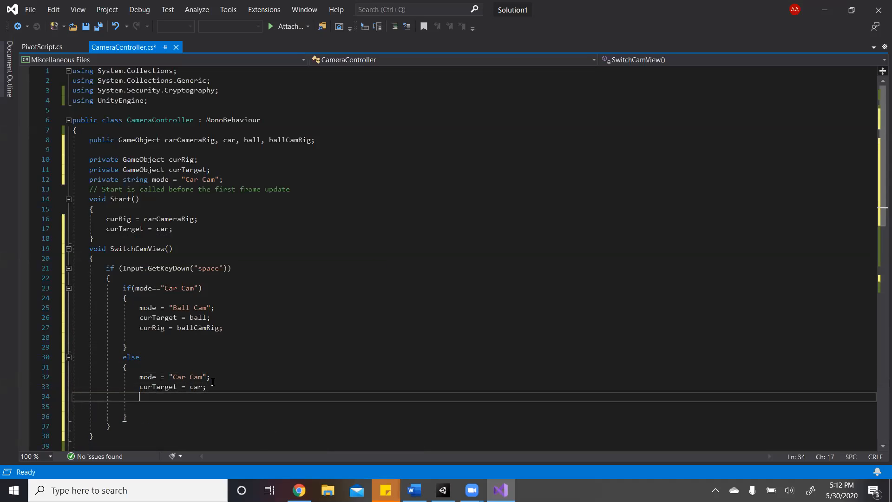
{"action": "type", "text": "cur"}
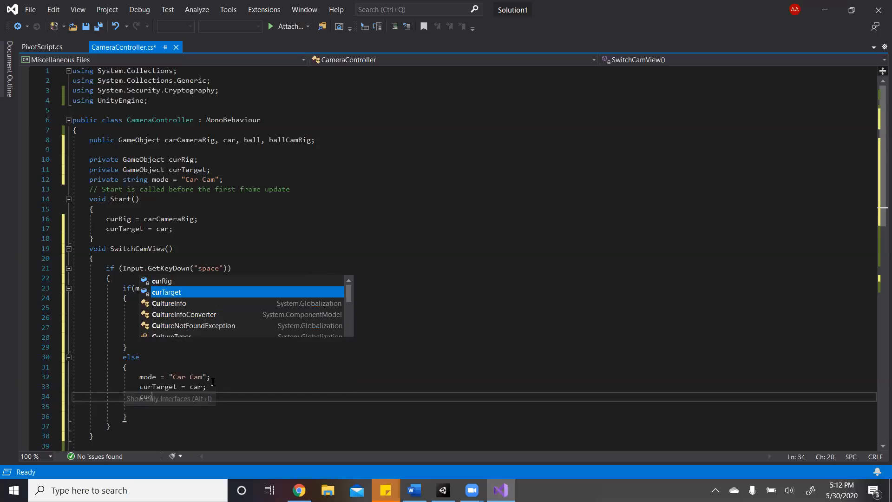
{"action": "type", "text": "Rig = ca"}
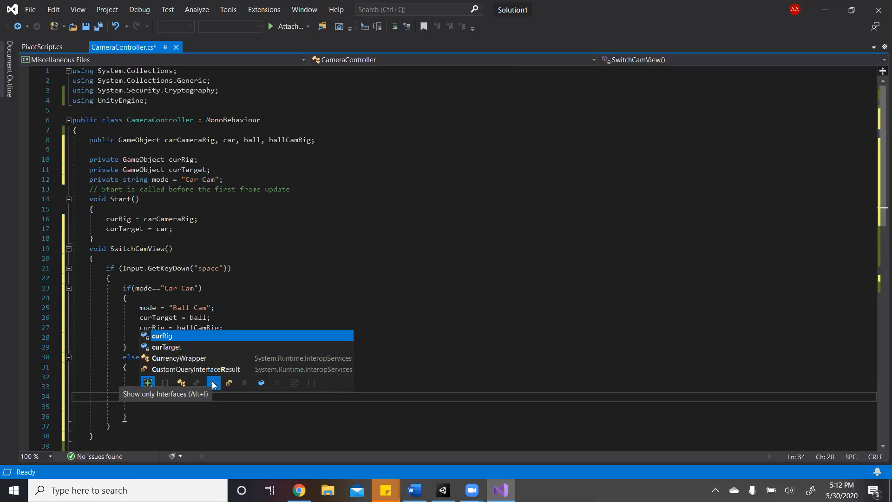
{"action": "type", "text": "r"}
{"action": "key", "text": "Tab"}
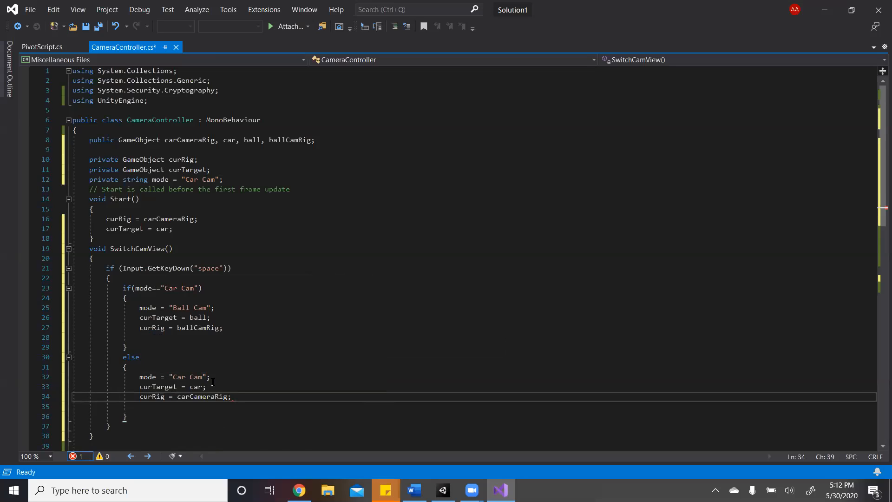
- Delete the whole UpdateBallCam method from the CameraController script
{"action": "scroll", "coordinate": [213, 382], "scroll_direction": "down", "scroll_amount": 8}
{"action": "left_click", "coordinate": [212, 390]}
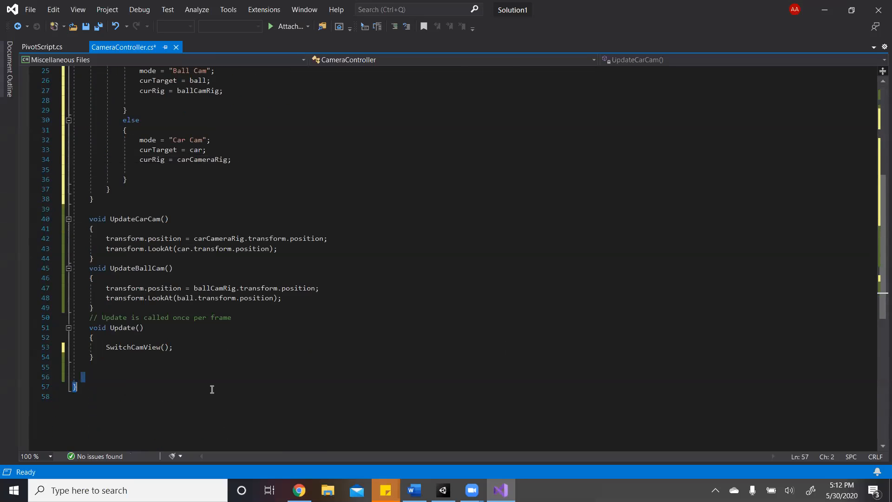
{"action": "scroll", "coordinate": [211, 303], "scroll_direction": "up", "scroll_amount": 1}
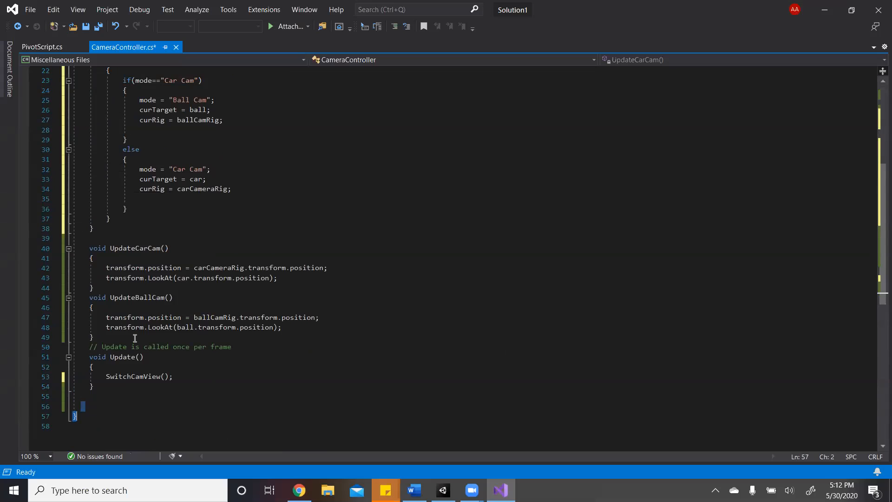
{"action": "left_click_drag", "start_coordinate": [121, 334], "coordinate": [90, 300]}
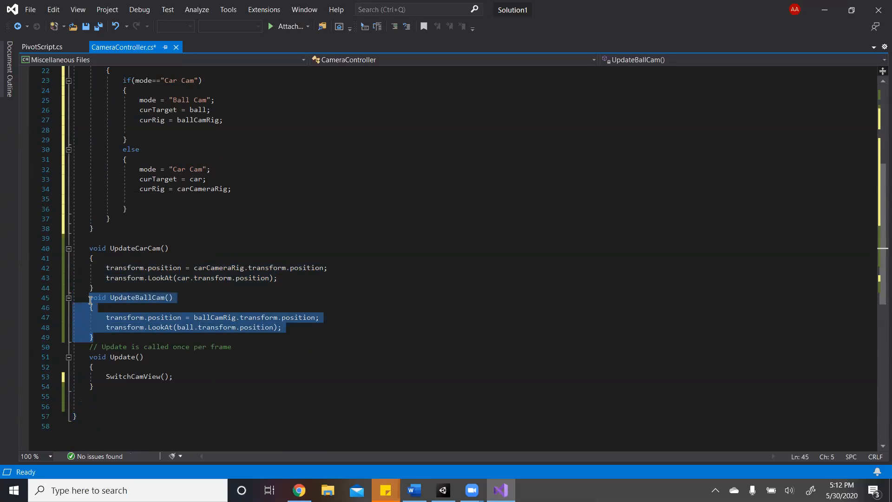
{"action": "key", "text": "Delete"}
- Rename the UpdateCarCam method to UpdateCam
{"action": "left_click", "coordinate": [148, 248]}
{"action": "key", "text": "BackSpace"}
{"action": "key", "text": "BackSpace"}
{"action": "key", "text": "BackSpace"}
- In UpdateCam, replace carCameraRig with curRig in the position line and car with curTarget in the LookAt call
{"action": "double_click", "coordinate": [224, 269]}
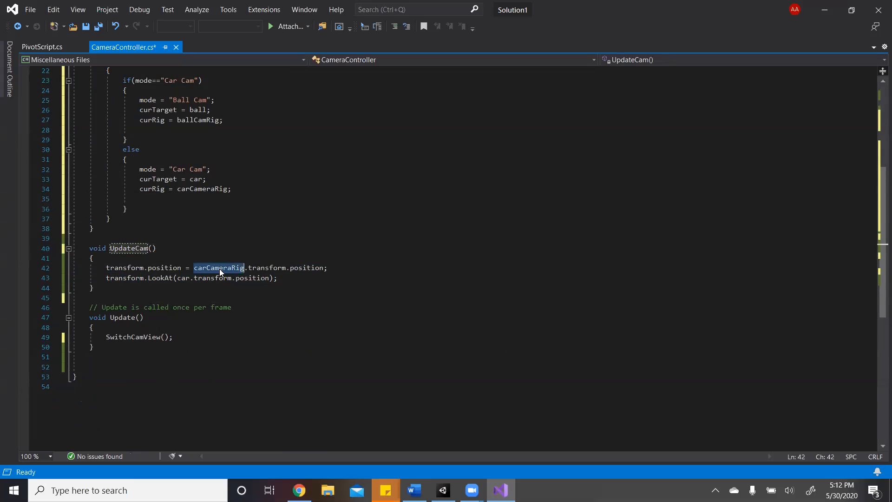
{"action": "type", "text": "cur"}
{"action": "key", "text": "Tab"}
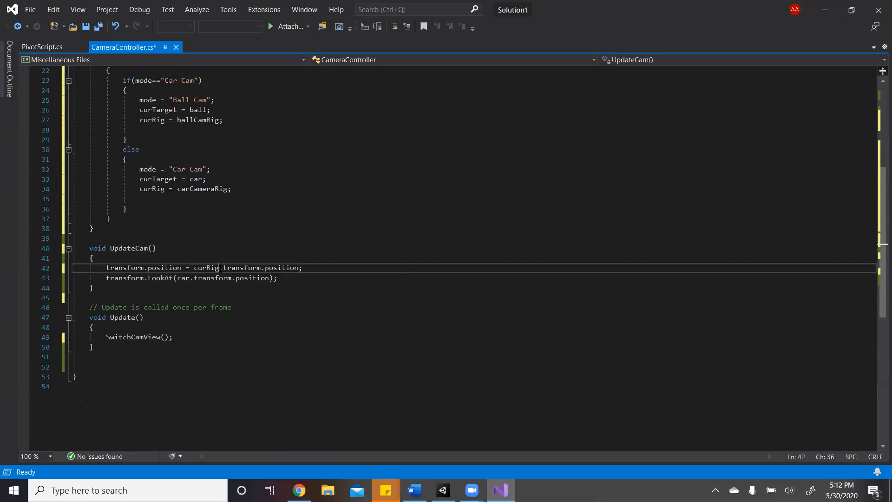
{"action": "double_click", "coordinate": [185, 278]}
{"action": "type", "text": "curT"}
{"action": "key", "text": "Tab"}
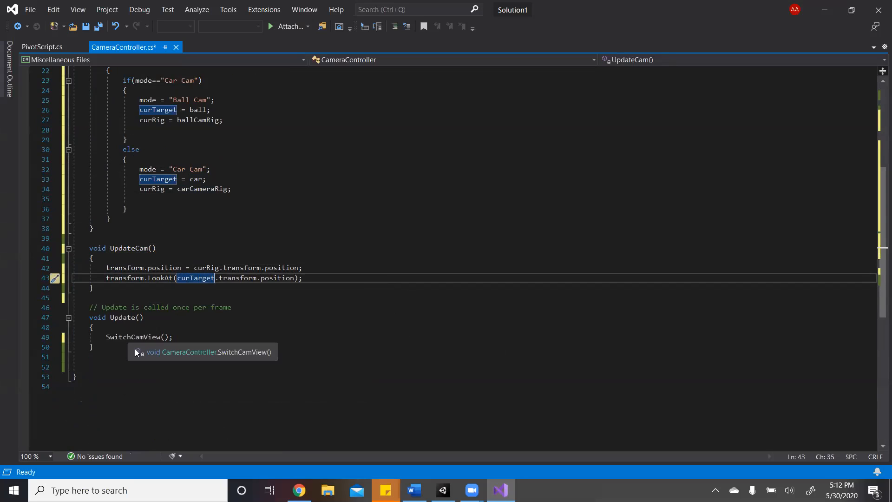
- Add an empty void LateUpdate() method below the Update method
{"action": "left_click", "coordinate": [105, 344]}
{"action": "key", "text": "Return"}
{"action": "key", "text": "Return"}
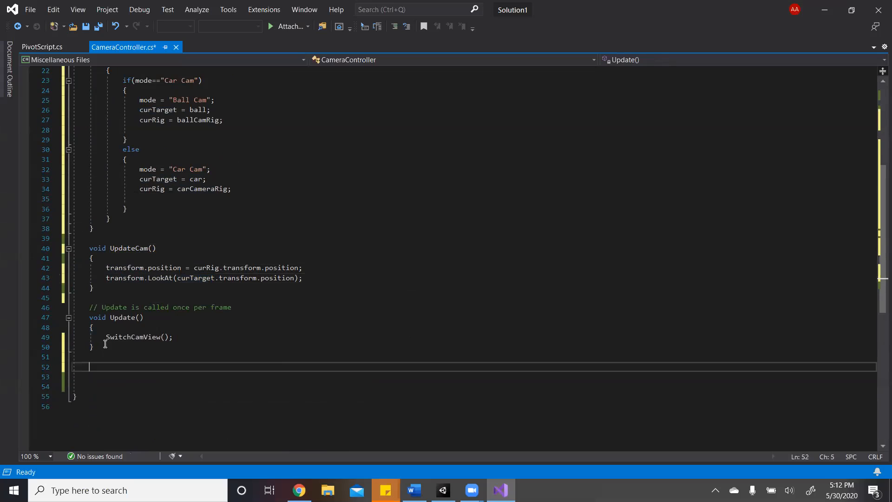
{"action": "type", "text": "void LateUpdate() {"}
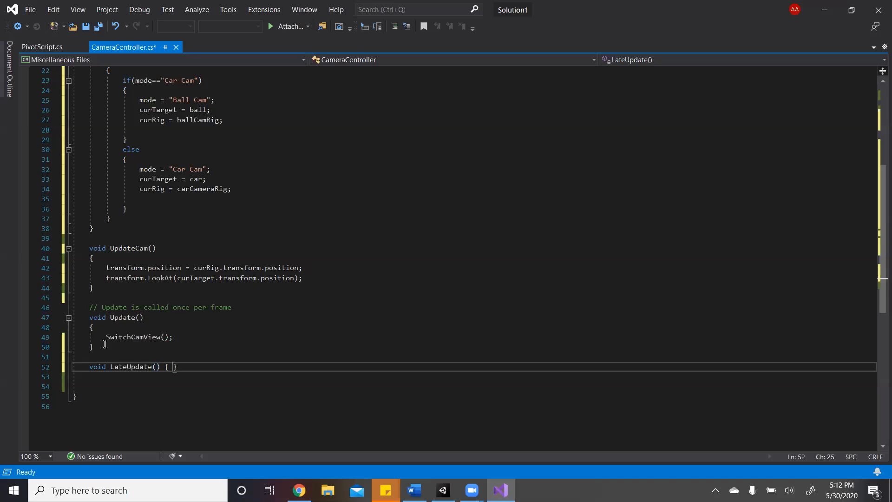
{"action": "key", "text": "Return"}
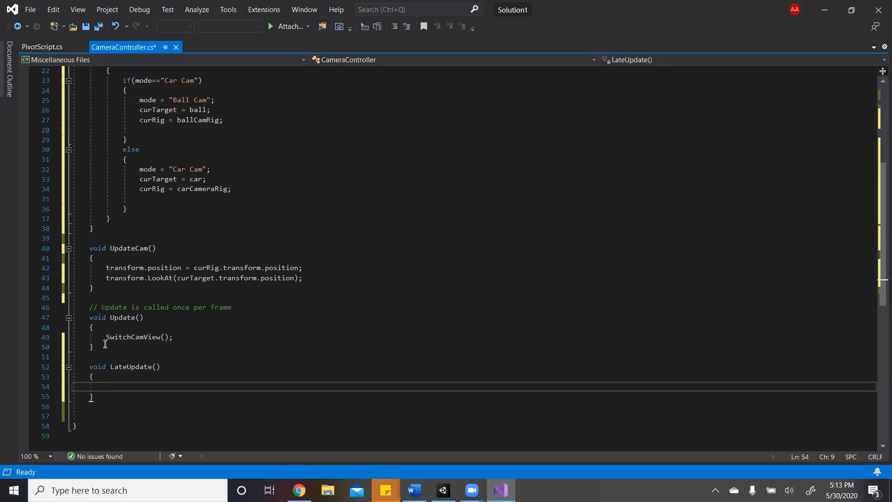
- Call UpdateCam() inside LateUpdate and save the CameraController script
{"action": "type", "text": "Update"}
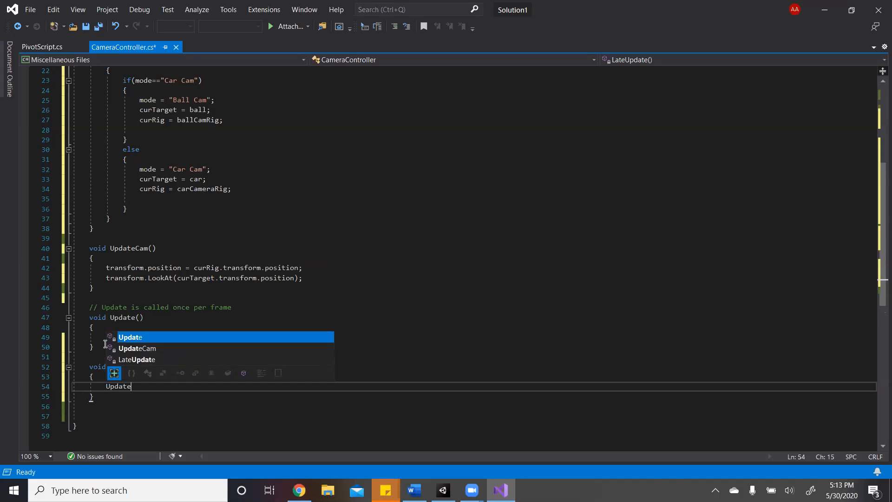
{"action": "key", "text": "Down"}
{"action": "key", "text": "Down"}
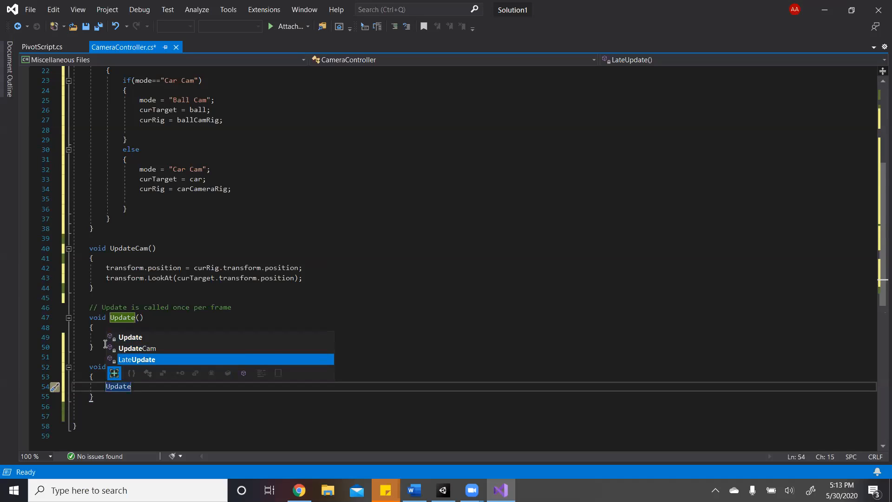
{"action": "key", "text": "Up"}
{"action": "key", "text": "Tab"}
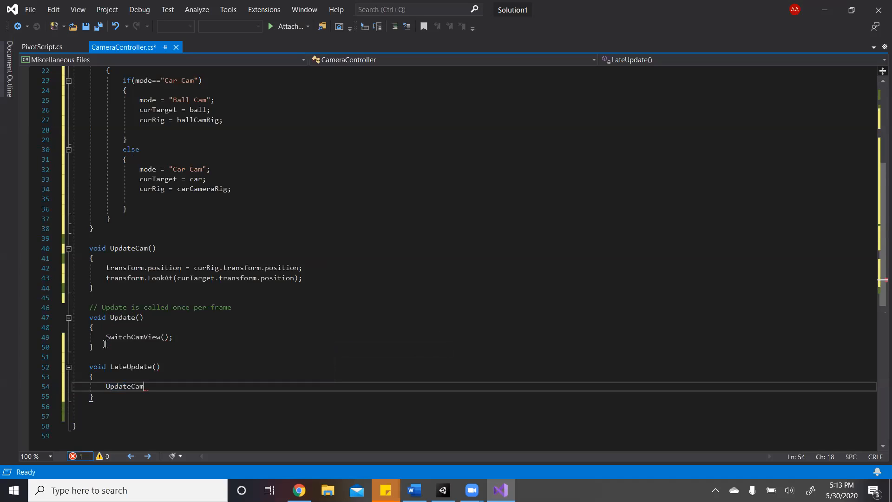
{"action": "type", "text": "();"}
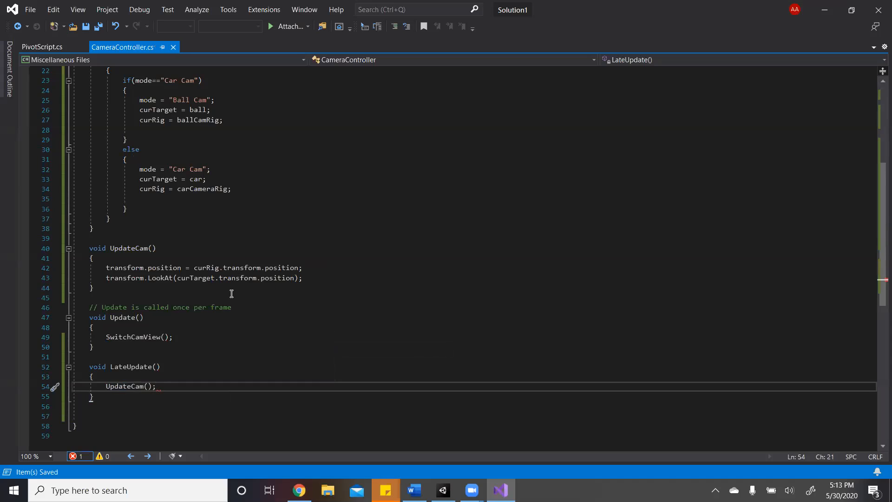
{"action": "scroll", "coordinate": [231, 294], "scroll_direction": "up", "scroll_amount": 7}
{"action": "key", "text": "ctrl+s"}
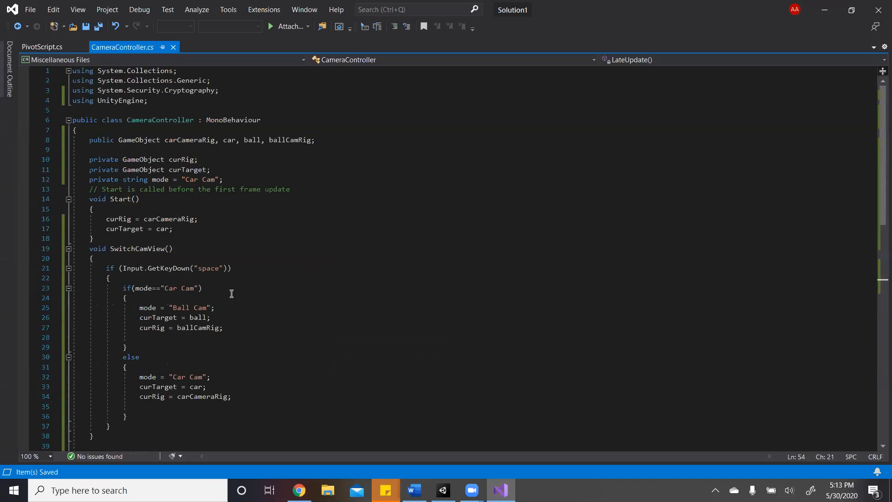
- Switch to Unity, run the game to test the car and ball camera views, and stop it
{"action": "key", "text": "alt+Tab"}
{"action": "key", "text": "alt+Tab"}
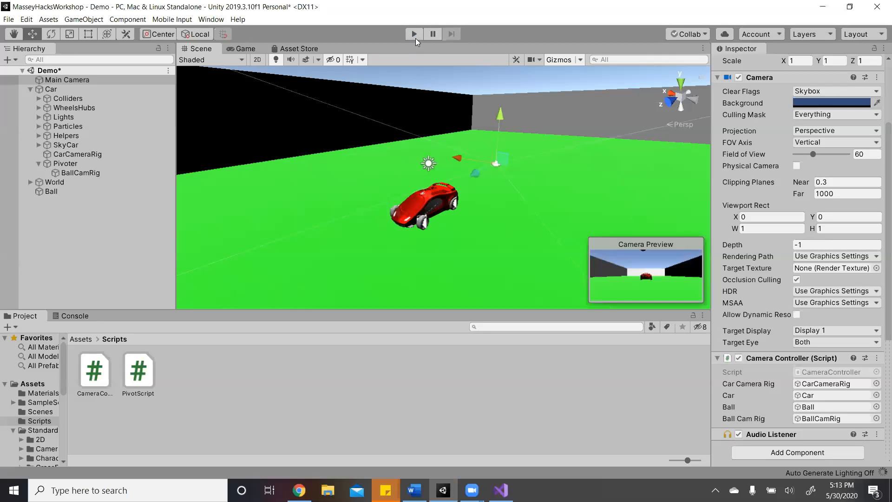
{"action": "left_click", "coordinate": [414, 34]}
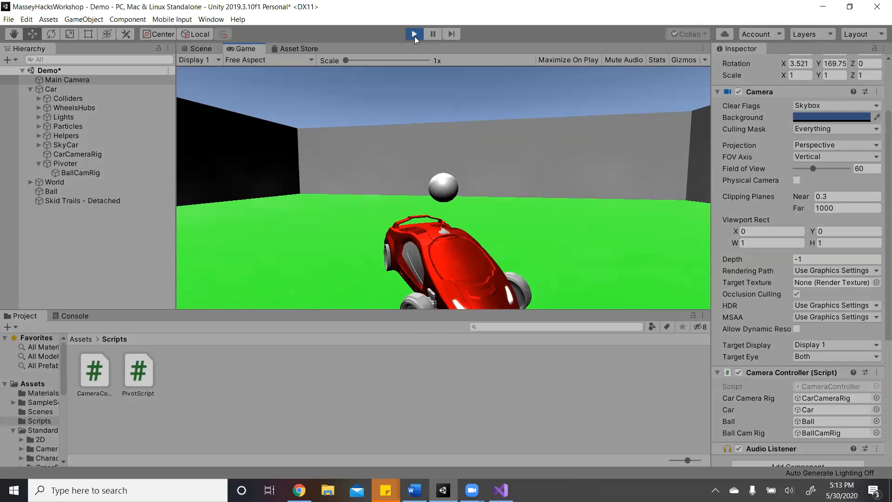
{"action": "left_click", "coordinate": [413, 35]}
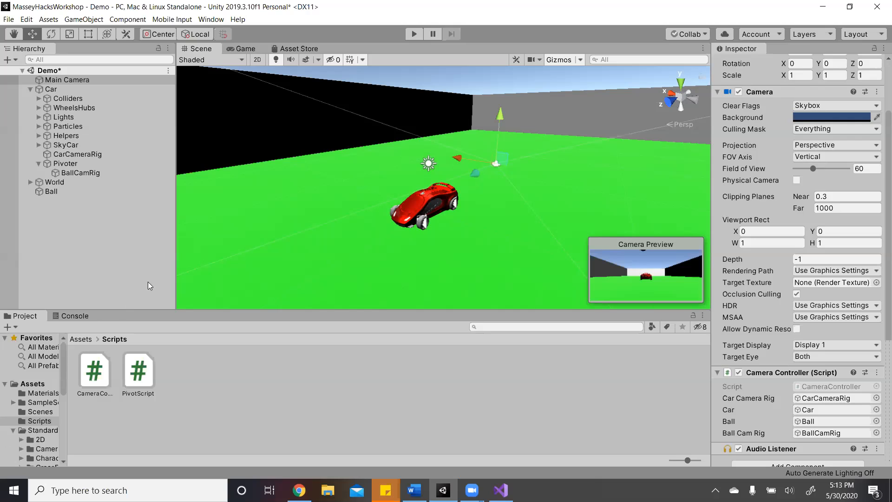
- Collapse the Car object in the scene hierarchy and create a new top-level 3D cube
{"action": "left_click", "coordinate": [30, 89]}
{"action": "left_click", "coordinate": [70, 179]}
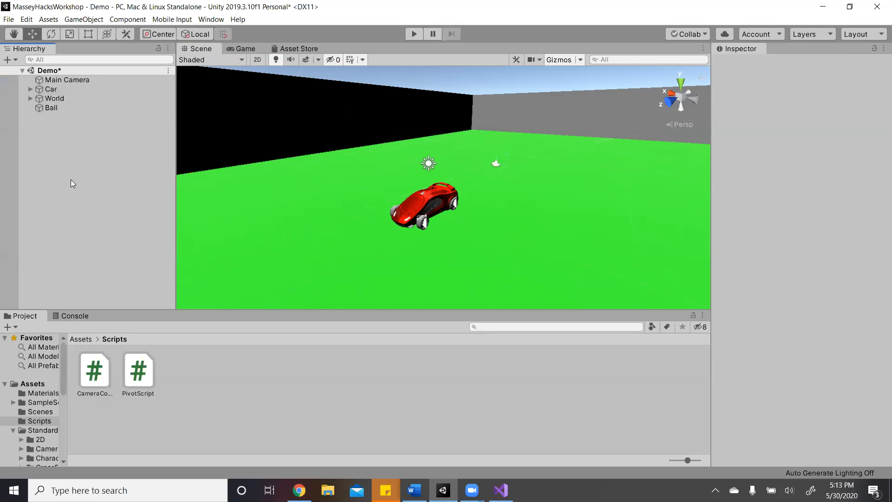
{"action": "right_click", "coordinate": [71, 179]}
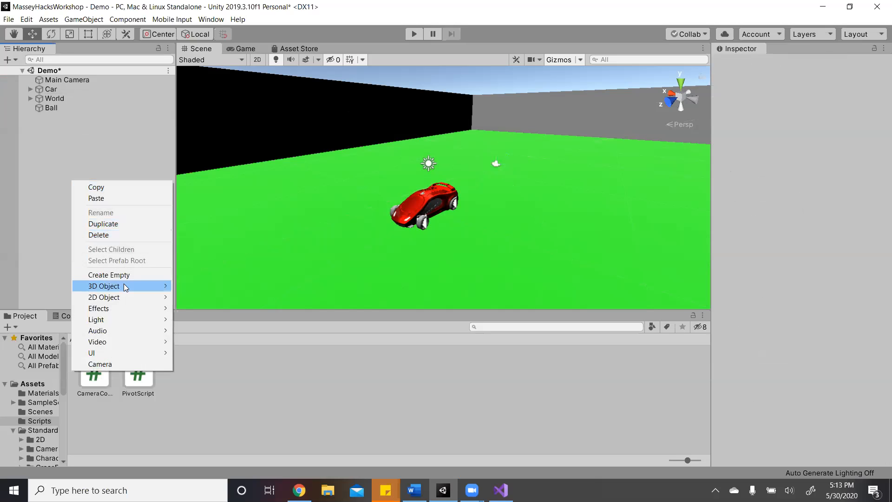
{"action": "mouse_move", "coordinate": [125, 288]}
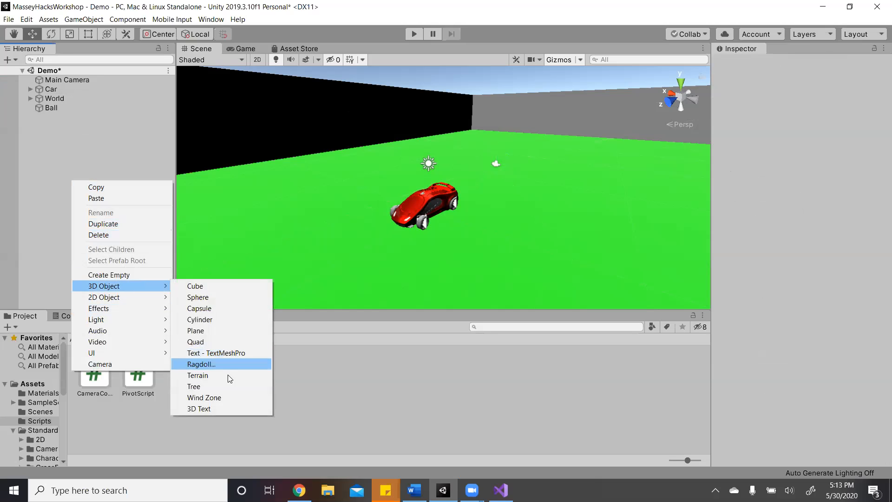
{"action": "left_click", "coordinate": [224, 289]}
- Reset the cube's transform and raise the cube above the car to a Y position of about 11.8
{"action": "right_click_drag", "start_coordinate": [324, 91], "coordinate": [234, 149]}
{"action": "key", "text": "s"}
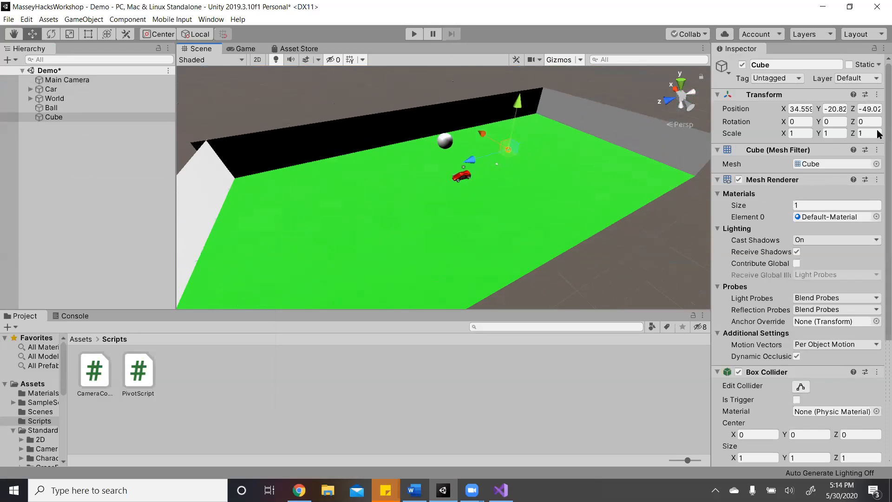
{"action": "right_click", "coordinate": [763, 95]}
{"action": "left_click", "coordinate": [789, 103]}
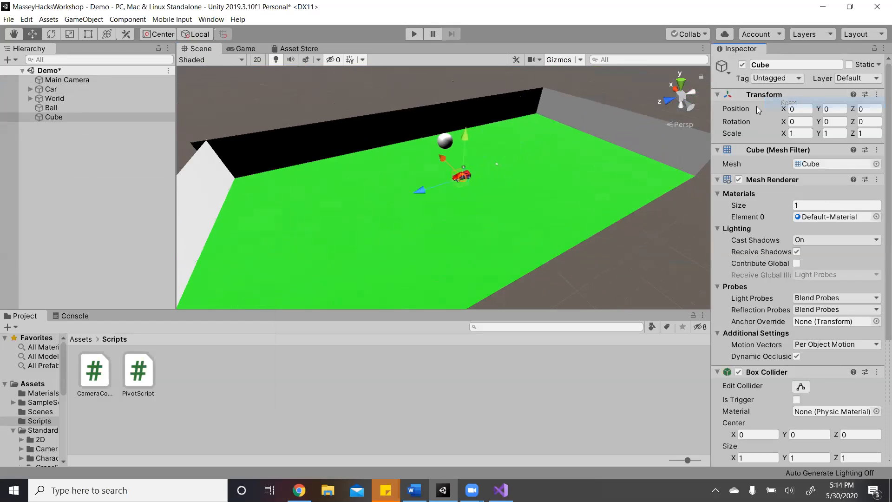
{"action": "left_click_drag", "start_coordinate": [462, 149], "coordinate": [462, 111]}
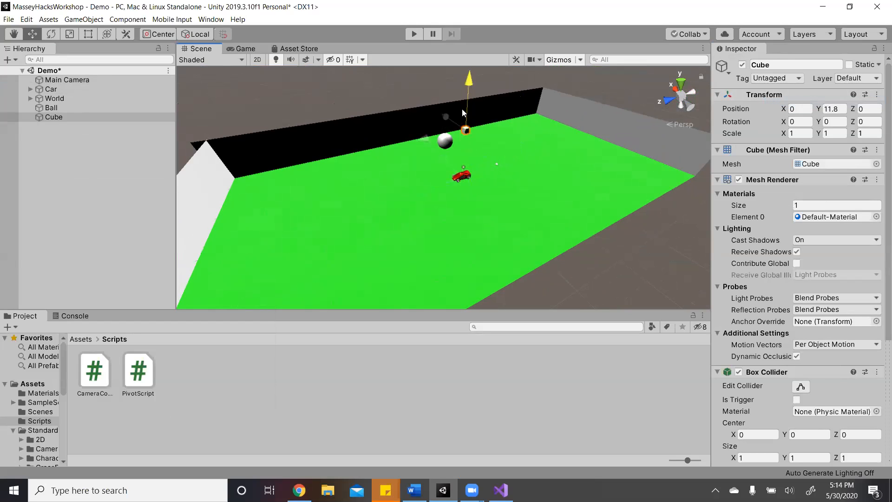
- Move the cube along the arena to a Z position of about -29.6 and set its X scale to 50
{"action": "left_click_drag", "start_coordinate": [431, 138], "coordinate": [535, 221]}
{"action": "left_click", "coordinate": [801, 134]}
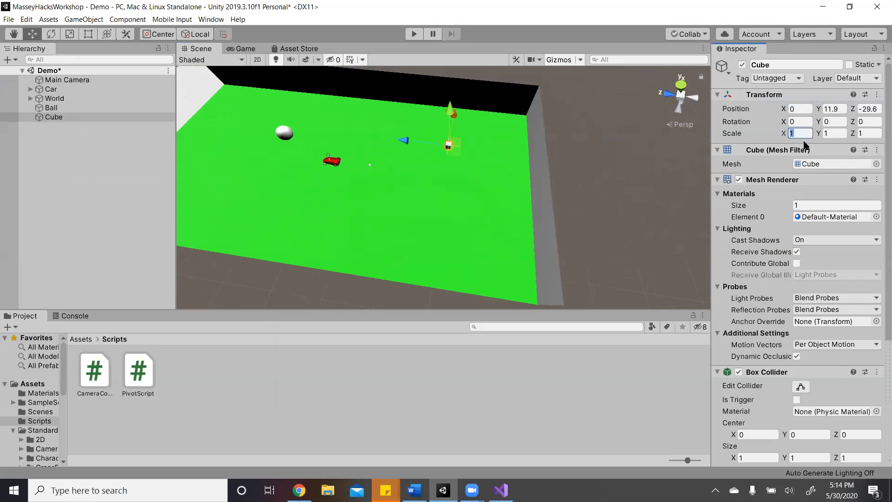
{"action": "type", "text": "10"}
{"action": "key", "text": "BackSpace"}
{"action": "key", "text": "BackSpace"}
{"action": "type", "text": "50"}
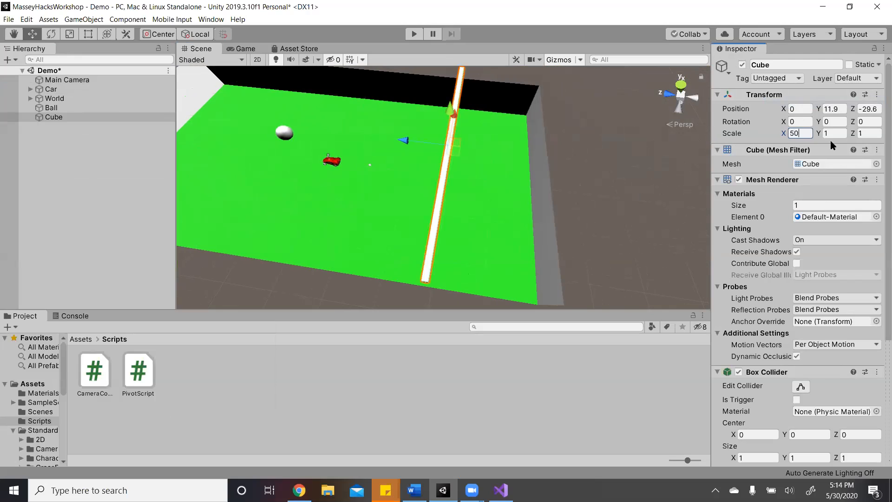
- Lower the cube to a Y position of about 2.6 and move it towards the end wall to about Z -40.6
{"action": "left_click_drag", "start_coordinate": [456, 117], "coordinate": [455, 147]}
{"action": "left_click_drag", "start_coordinate": [500, 209], "coordinate": [2, 290], "text": "alt"}
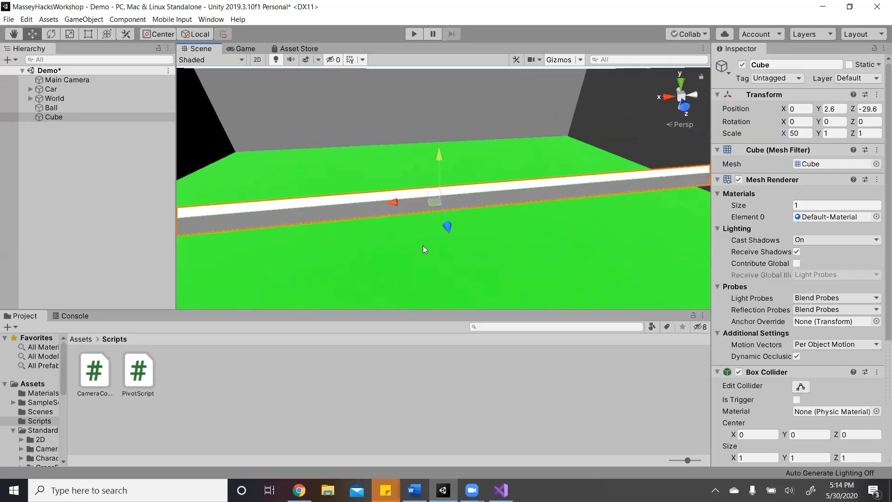
{"action": "left_click_drag", "start_coordinate": [448, 229], "coordinate": [399, 145]}
- Set the cube's Y and Z scales to 10 and shift it against the end wall, to about Y 3.91 and Z -45.6
{"action": "left_click", "coordinate": [839, 135]}
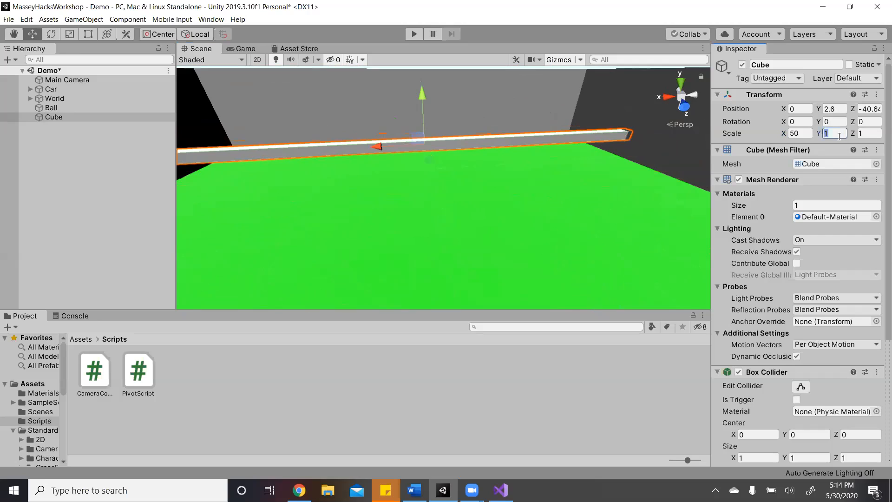
{"action": "type", "text": "0"}
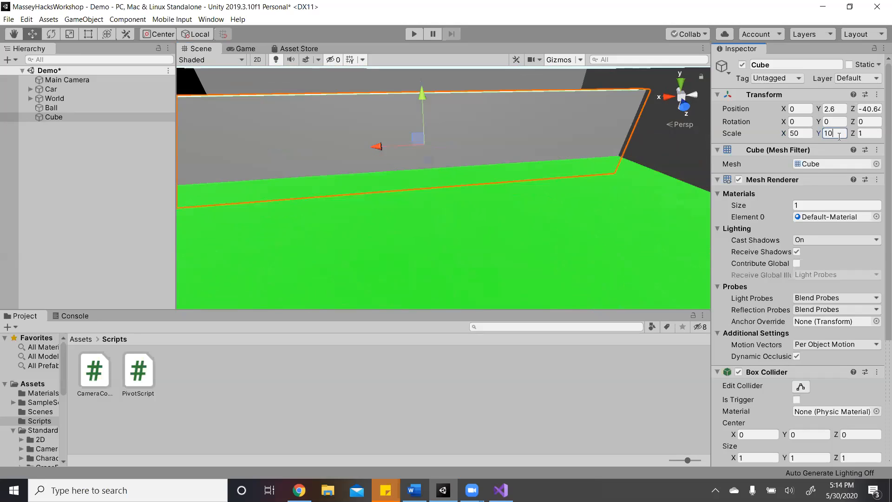
{"action": "left_click", "coordinate": [870, 134]}
{"action": "type", "text": "0"}
{"action": "left_click_drag", "start_coordinate": [350, 157], "coordinate": [446, 192], "text": "alt"}
{"action": "left_click_drag", "start_coordinate": [403, 154], "coordinate": [402, 145]}
{"action": "left_click_drag", "start_coordinate": [589, 195], "coordinate": [643, 135], "text": "alt"}
{"action": "key", "text": "shift+space"}
{"action": "right_click_drag", "start_coordinate": [643, 135], "coordinate": [212, 23]}
{"action": "left_click", "coordinate": [212, 21]}
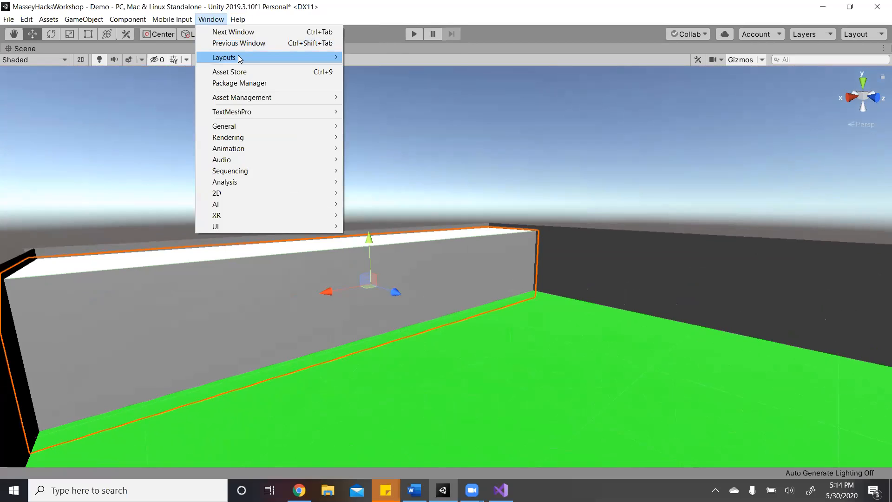
{"action": "mouse_move", "coordinate": [279, 57]}
{"action": "left_click", "coordinate": [384, 68]}
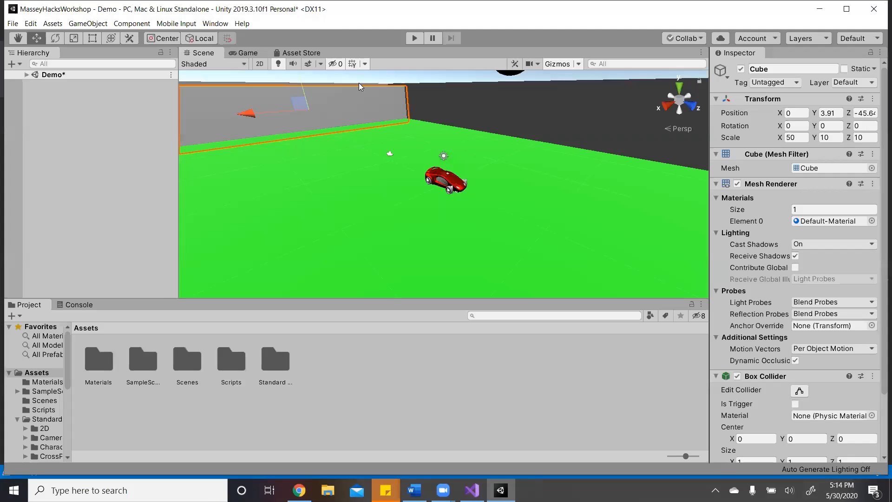
{"action": "left_click", "coordinate": [109, 75]}
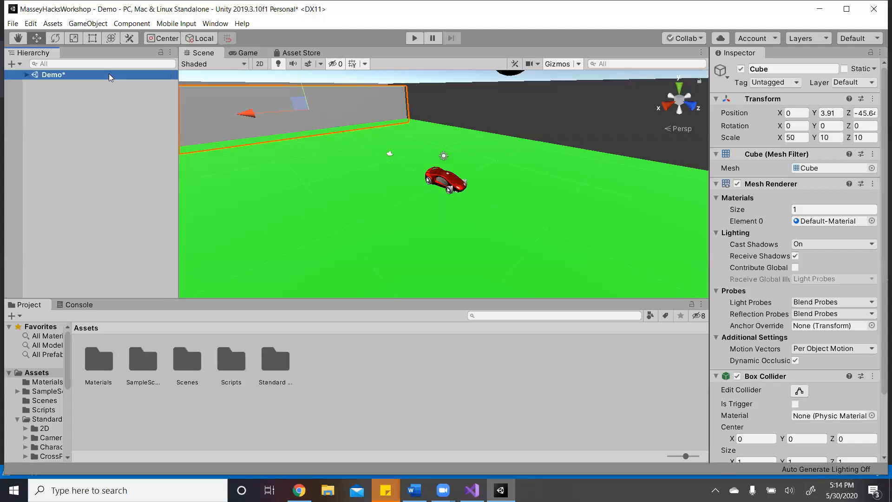
{"action": "left_click", "coordinate": [27, 75]}
{"action": "right_click_drag", "start_coordinate": [453, 138], "coordinate": [373, 160]}
{"action": "key", "text": "w"}
{"action": "key", "text": "shift+space"}
{"action": "key", "text": "s"}
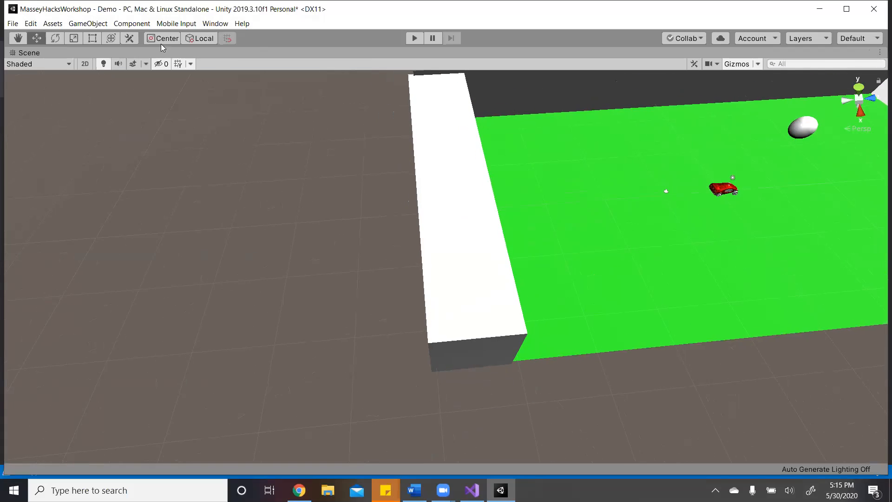
{"action": "left_click", "coordinate": [214, 25]}
{"action": "mouse_move", "coordinate": [253, 62]}
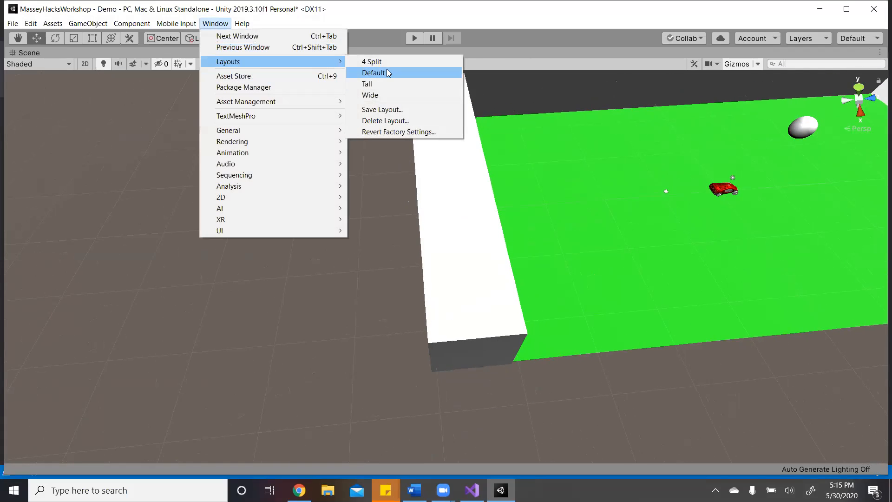
{"action": "left_click", "coordinate": [387, 73]}
- Select the cube at the end wall and lower it to a Y position of about 3.4
{"action": "right_click_drag", "start_coordinate": [370, 135], "coordinate": [207, 169]}
{"action": "key", "text": "w"}
{"action": "key", "text": "shift+space"}
{"action": "key", "text": "shift+space"}
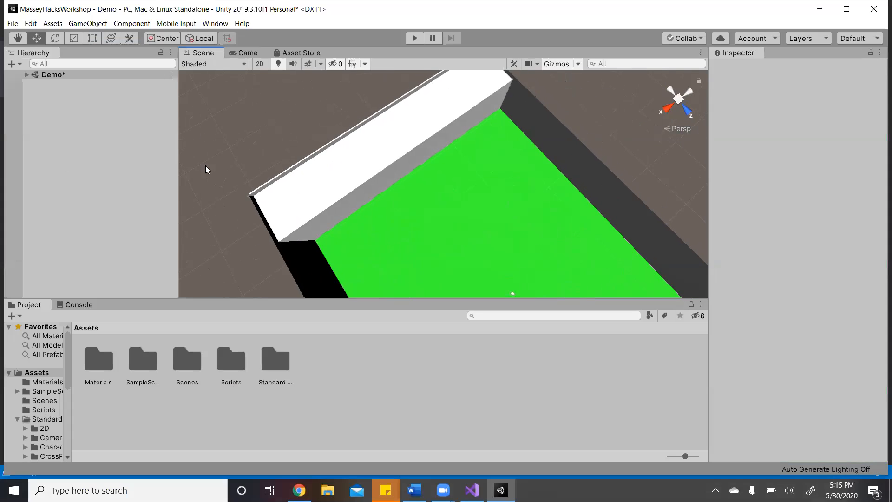
{"action": "left_click", "coordinate": [322, 190]}
{"action": "left_click_drag", "start_coordinate": [390, 133], "coordinate": [393, 133]}
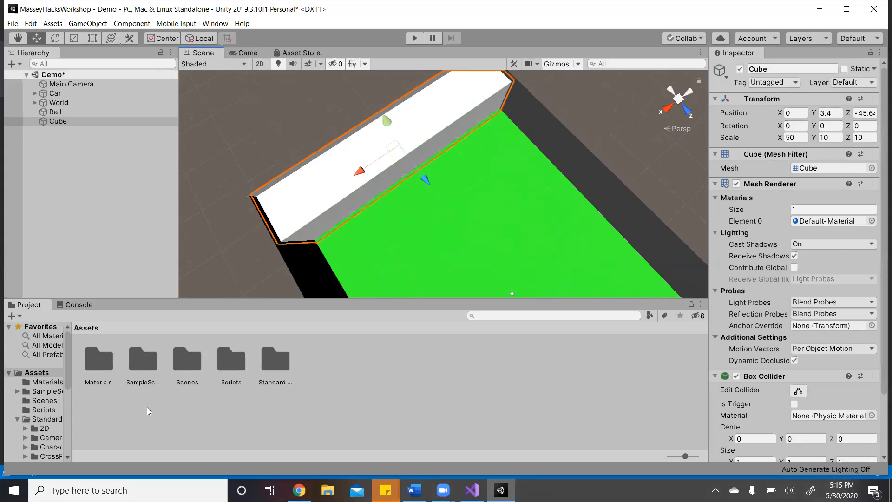
- Create a new material named GoalMat in the Materials folder
{"action": "double_click", "coordinate": [90, 363]}
{"action": "right_click", "coordinate": [289, 360]}
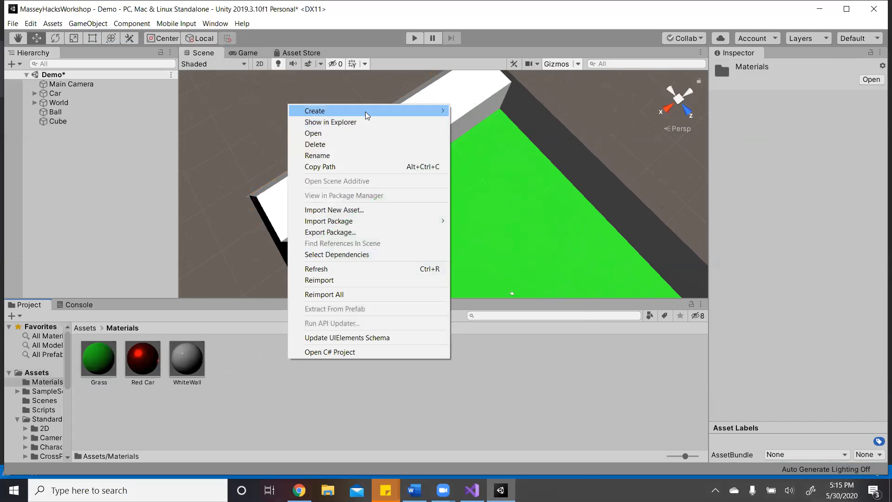
{"action": "mouse_move", "coordinate": [365, 112]}
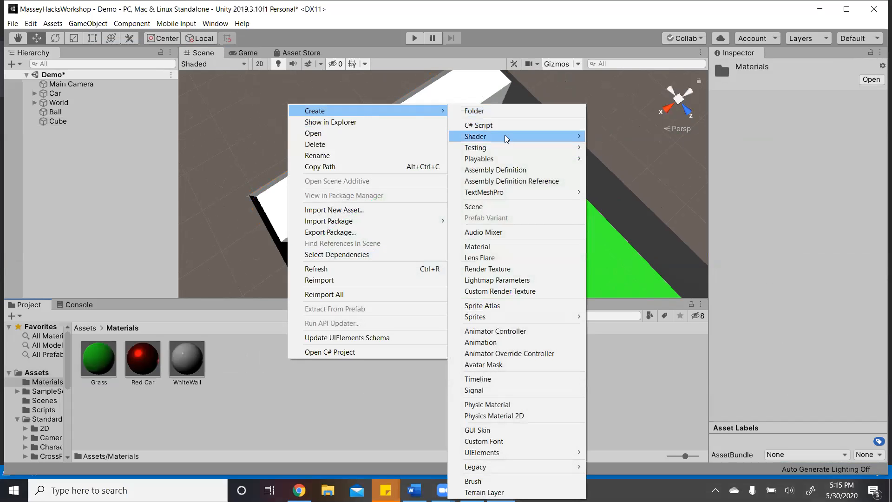
{"action": "left_click", "coordinate": [510, 248]}
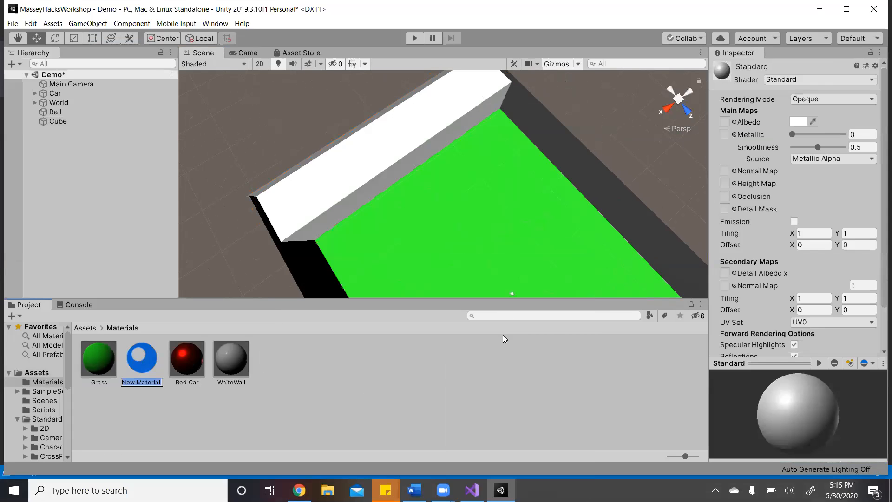
{"action": "type", "text": "GoalMat"}
{"action": "key", "text": "Return"}
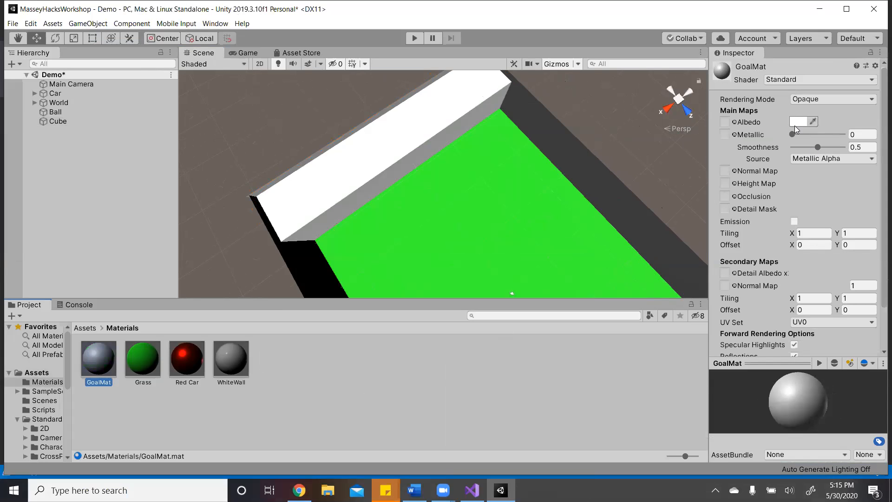
- Set GoalMat's albedo colour to a medium green, about RGB 77, 166, 57
{"action": "left_click", "coordinate": [798, 122]}
{"action": "left_click", "coordinate": [57, 59]}
{"action": "mouse_move", "coordinate": [78, 86]}
{"action": "left_mouse_down"}
{"action": "mouse_move", "coordinate": [69, 108]}
{"action": "mouse_move", "coordinate": [81, 99]}
{"action": "left_mouse_up"}
{"action": "left_click", "coordinate": [133, 10]}
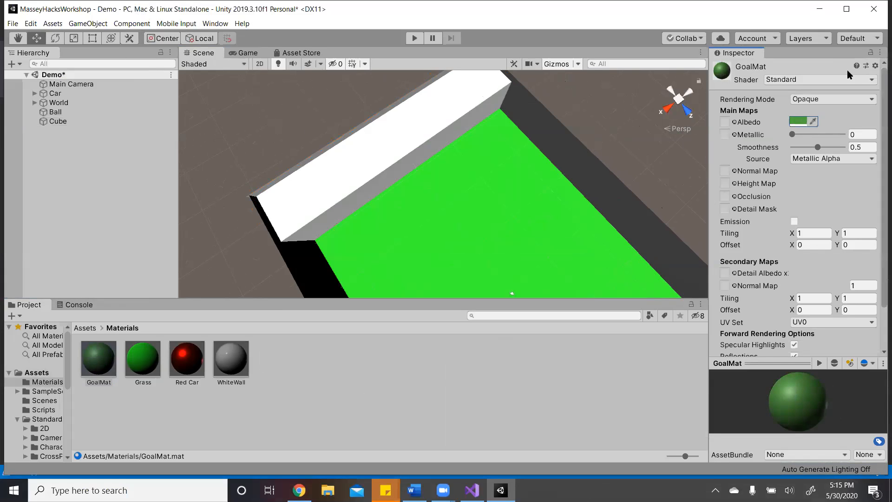
- Change GoalMat's rendering mode to Transparent and set its albedo alpha to about 132
{"action": "left_click", "coordinate": [826, 100]}
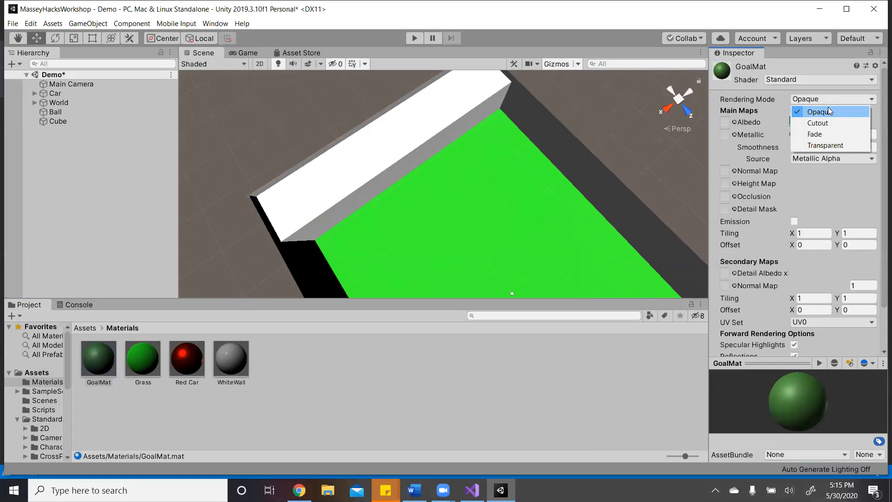
{"action": "left_click", "coordinate": [829, 143]}
{"action": "left_click", "coordinate": [799, 122]}
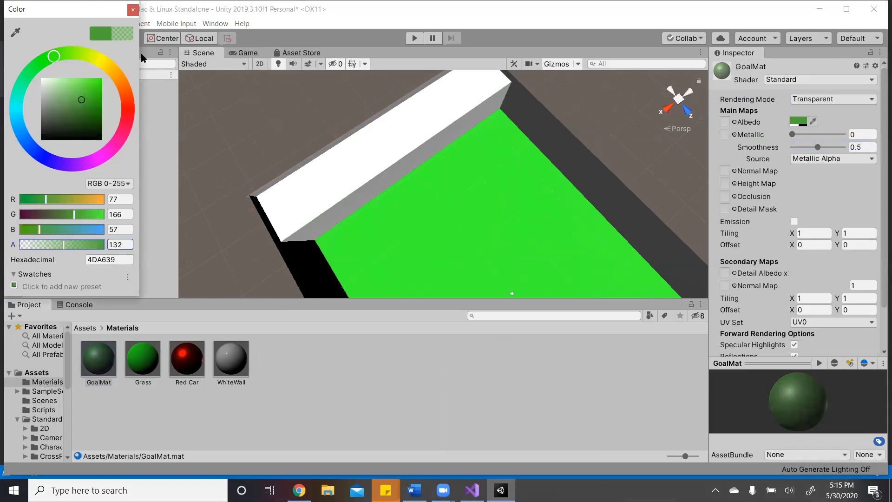
{"action": "left_click", "coordinate": [132, 9]}
- Apply GoalMat to the cube at the end wall and raise the material's albedo alpha to about 166
{"action": "left_click_drag", "start_coordinate": [97, 367], "coordinate": [355, 188]}
{"action": "right_click_drag", "start_coordinate": [522, 182], "coordinate": [414, 443]}
{"action": "left_click", "coordinate": [95, 358]}
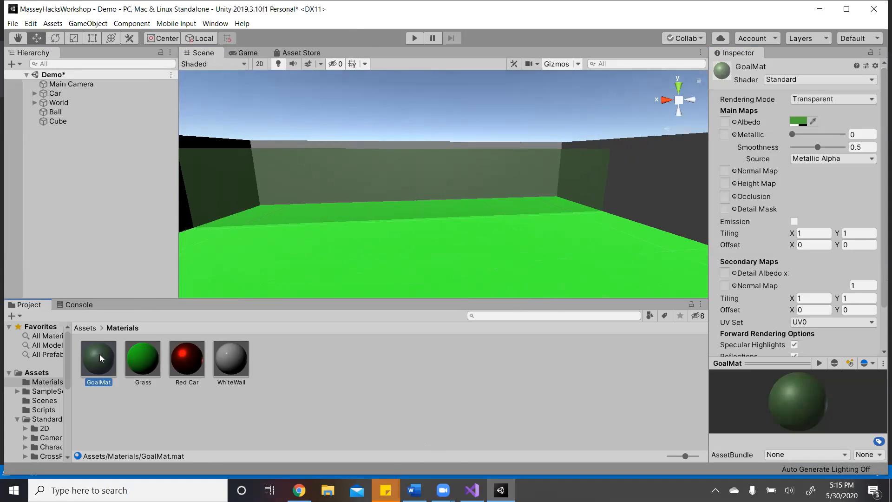
{"action": "left_click", "coordinate": [799, 121]}
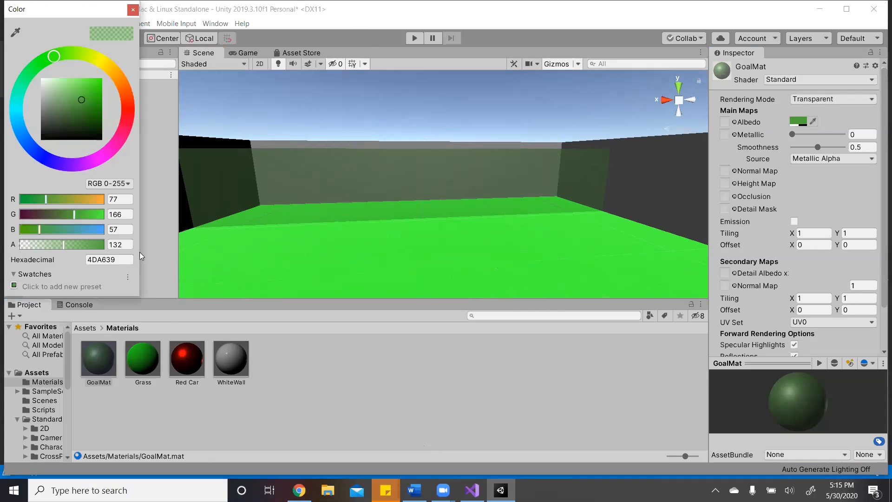
{"action": "left_click_drag", "start_coordinate": [67, 247], "coordinate": [74, 246]}
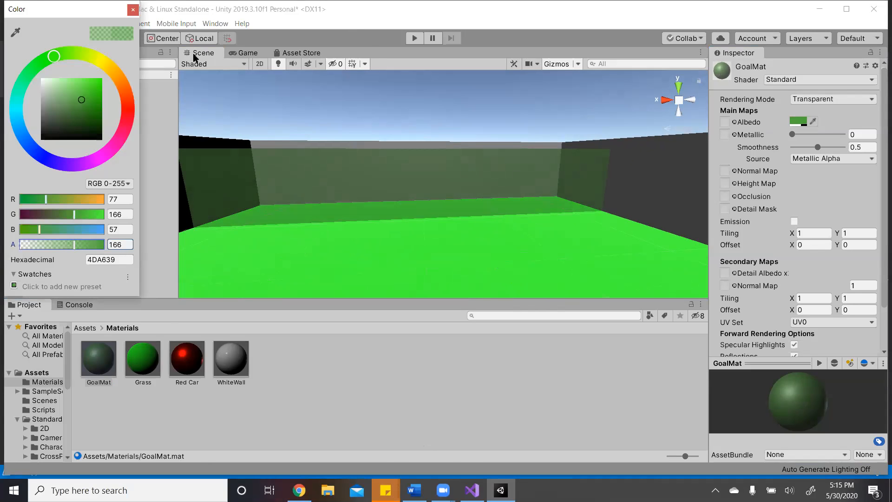
{"action": "left_click", "coordinate": [133, 9]}
- Raise the transparent cube to a Y position of about 4.15 and check its fit from above
{"action": "left_click", "coordinate": [444, 158]}
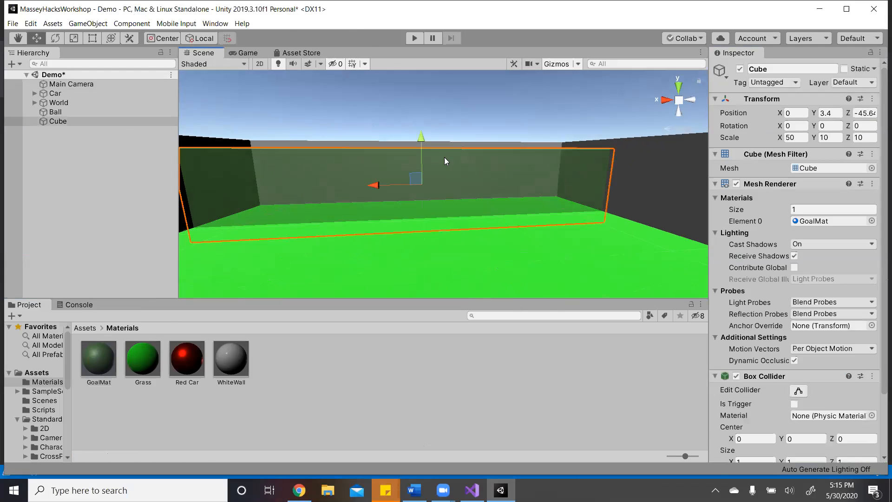
{"action": "left_click_drag", "start_coordinate": [421, 155], "coordinate": [420, 148]}
{"action": "right_click_drag", "start_coordinate": [486, 203], "coordinate": [441, 103]}
{"action": "key", "text": "s"}
{"action": "key", "text": "w"}
{"action": "key", "text": "s"}
- Rename the Cube object to Goal
{"action": "left_click", "coordinate": [70, 111]}
{"action": "left_click", "coordinate": [69, 121]}
{"action": "left_click", "coordinate": [791, 71]}
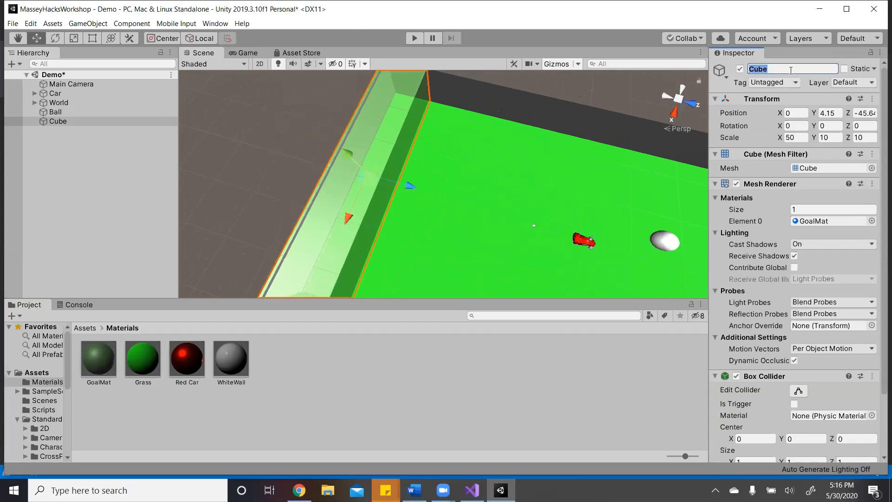
{"action": "type", "text": "Goal"}
{"action": "left_click", "coordinate": [102, 121]}
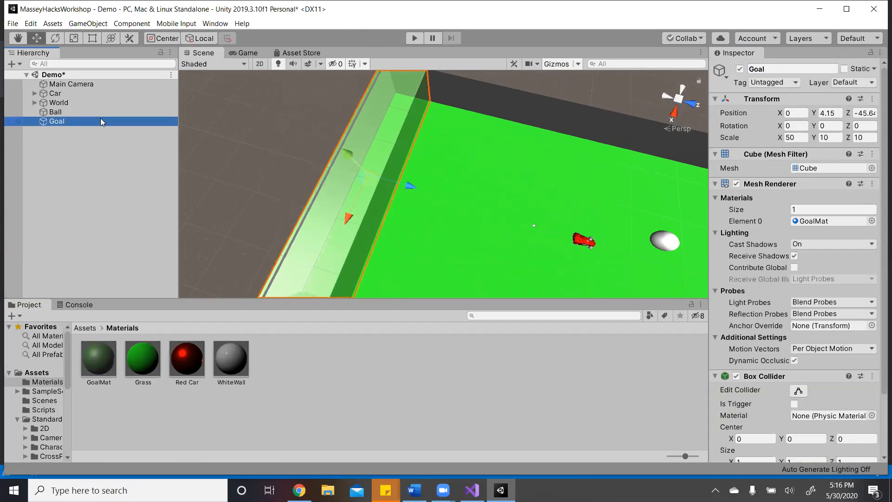
- Duplicate the Goal and move the copy to the opposite end of the arena, at about Z 43.4
{"action": "key", "text": "ctrl+d"}
{"action": "right_click_drag", "start_coordinate": [455, 216], "coordinate": [423, 191]}
{"action": "left_click_drag", "start_coordinate": [424, 167], "coordinate": [744, 223]}
{"action": "right_click_drag", "start_coordinate": [529, 216], "coordinate": [706, 74]}
{"action": "left_click_drag", "start_coordinate": [405, 175], "coordinate": [496, 161]}
{"action": "right_click_drag", "start_coordinate": [317, 179], "coordinate": [735, 125]}
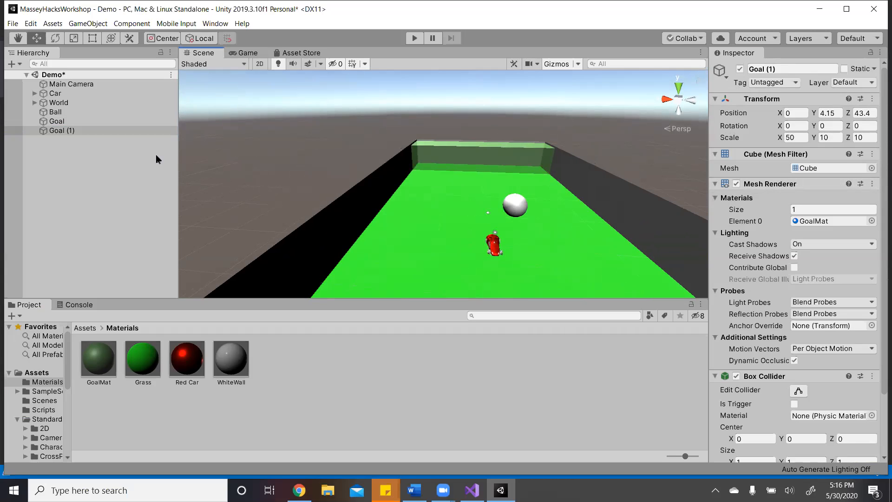
- Create an empty top-level GameObject in the scene and reset its transform
{"action": "right_click_drag", "start_coordinate": [560, 187], "coordinate": [456, 187]}
{"action": "key", "text": "w"}
{"action": "key", "text": "s"}
{"action": "right_click", "coordinate": [71, 170]}
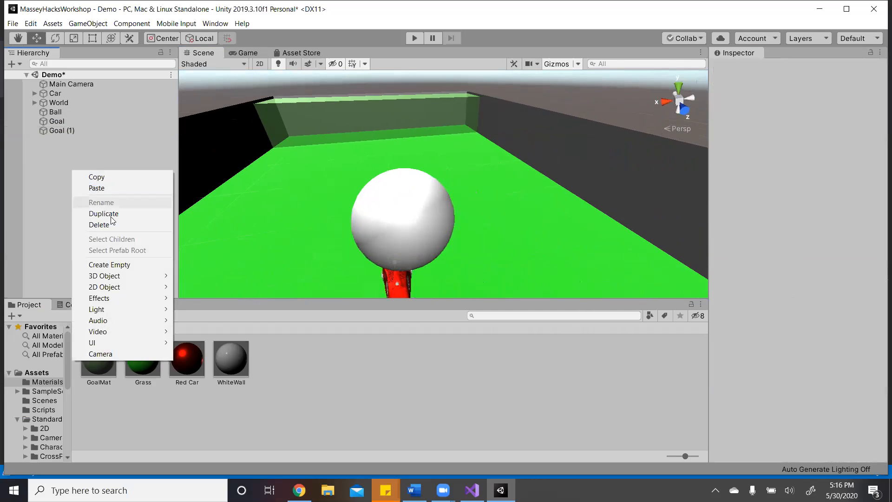
{"action": "left_click", "coordinate": [114, 265]}
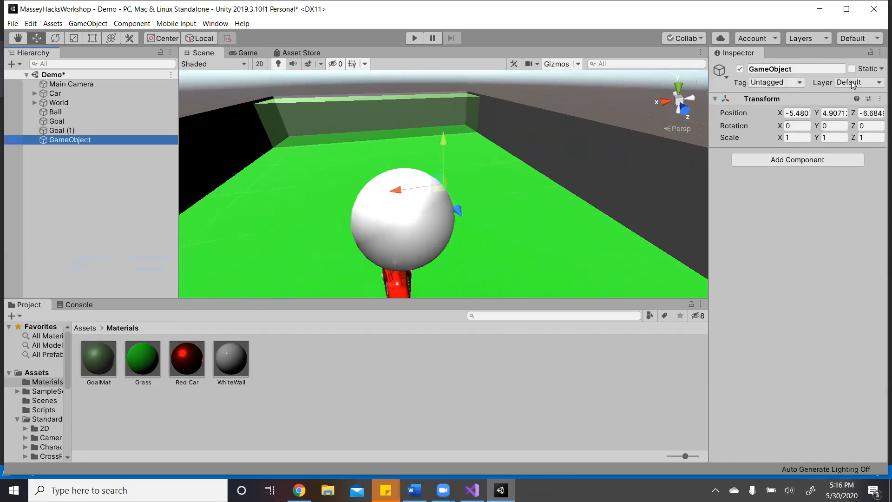
{"action": "right_click", "coordinate": [773, 100]}
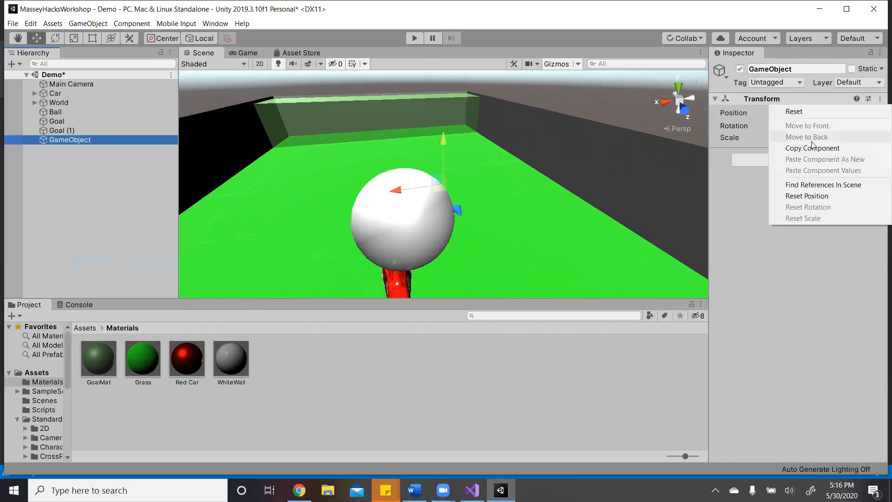
{"action": "left_click", "coordinate": [807, 111]}
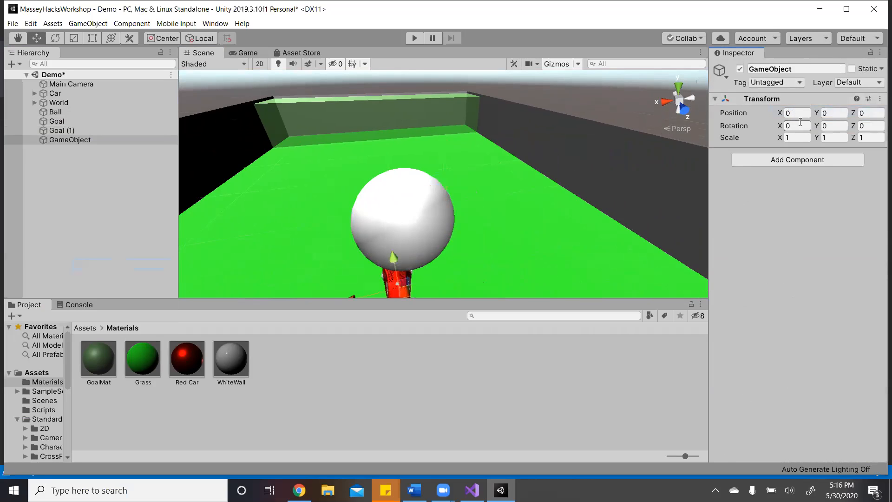
- Set the Ball's position to X 0, Y 10, Z 0
{"action": "left_click", "coordinate": [835, 113]}
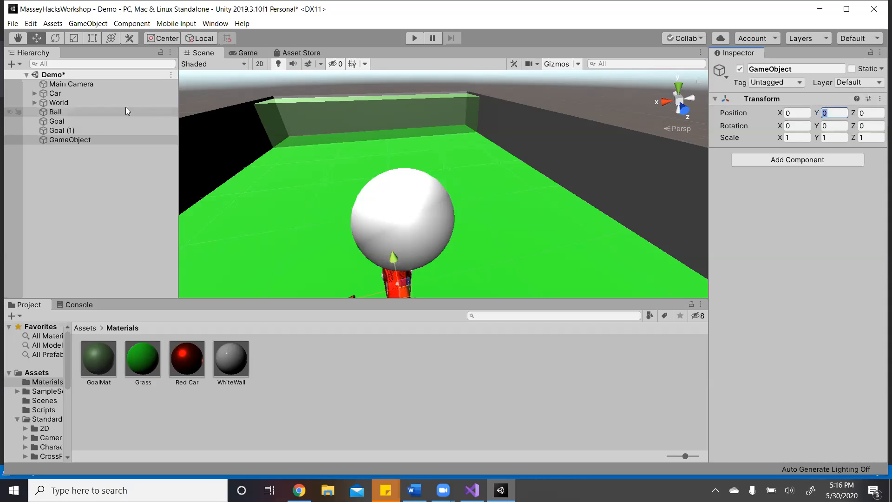
{"action": "left_click", "coordinate": [80, 112]}
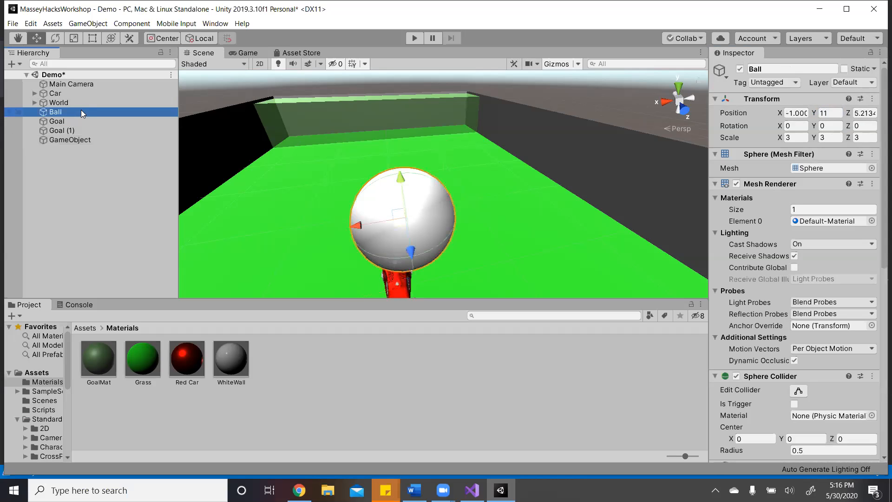
{"action": "right_click", "coordinate": [768, 96]}
{"action": "left_click", "coordinate": [701, 107]}
{"action": "left_click", "coordinate": [798, 112]}
{"action": "type", "text": "0"}
{"action": "left_click", "coordinate": [864, 115]}
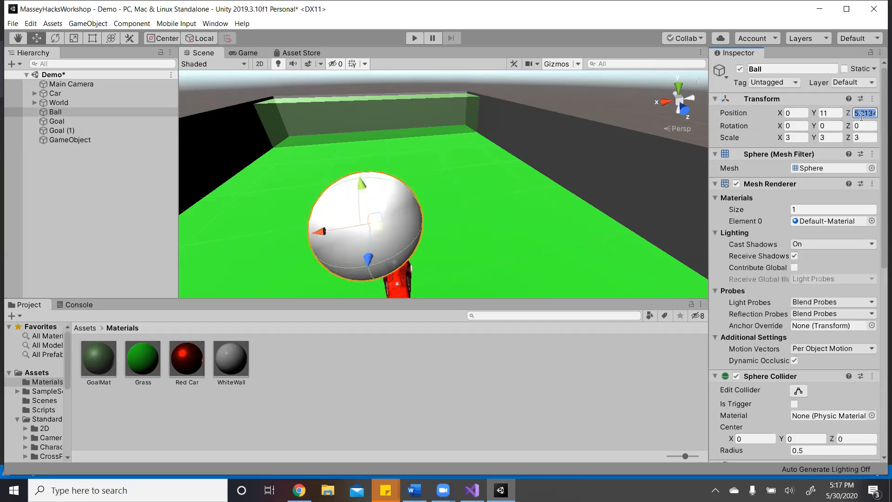
{"action": "type", "text": "0"}
{"action": "left_click", "coordinate": [830, 116]}
{"action": "type", "text": "10"}
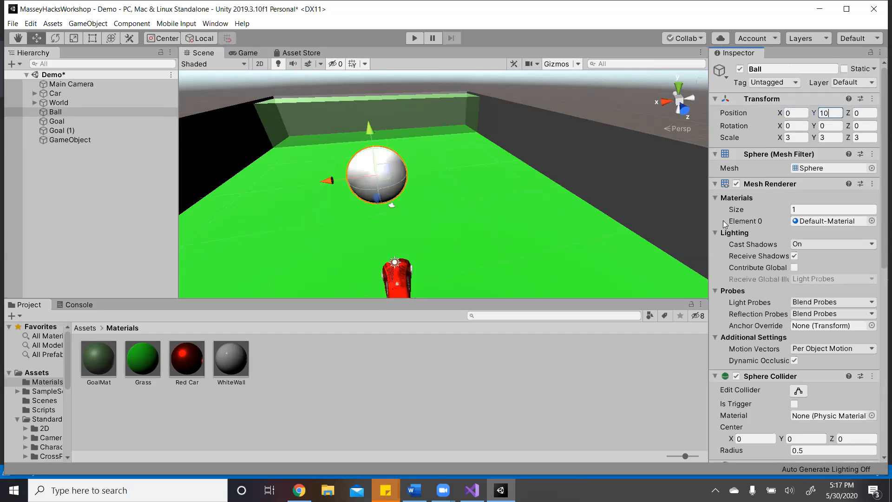
- Set the Y position of the empty GameObject to 10
{"action": "left_click", "coordinate": [75, 140]}
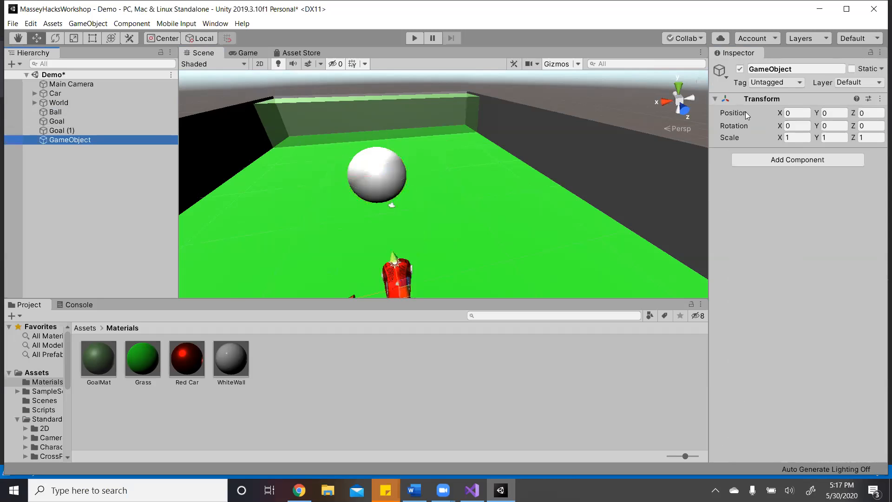
{"action": "left_click", "coordinate": [824, 114]}
{"action": "type", "text": "10"}
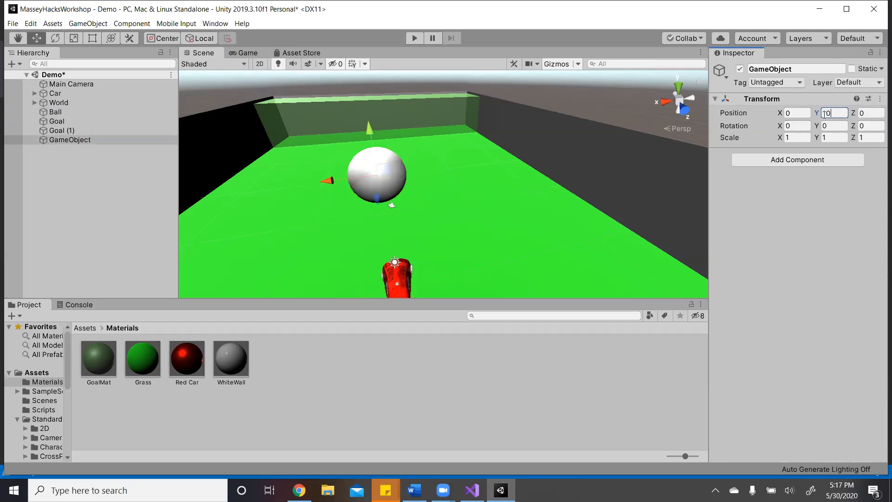
- Rename the empty GameObject to Ball Spawner
{"action": "left_click", "coordinate": [89, 134]}
{"action": "left_click", "coordinate": [96, 143]}
{"action": "left_click", "coordinate": [796, 80]}
{"action": "left_click", "coordinate": [794, 68]}
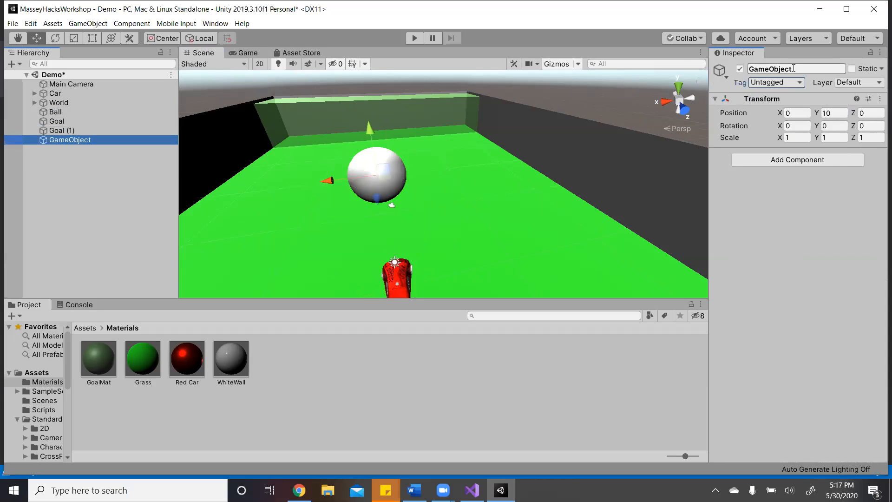
{"action": "left_click", "coordinate": [794, 69]}
{"action": "type", "text": "Ball Sp"}
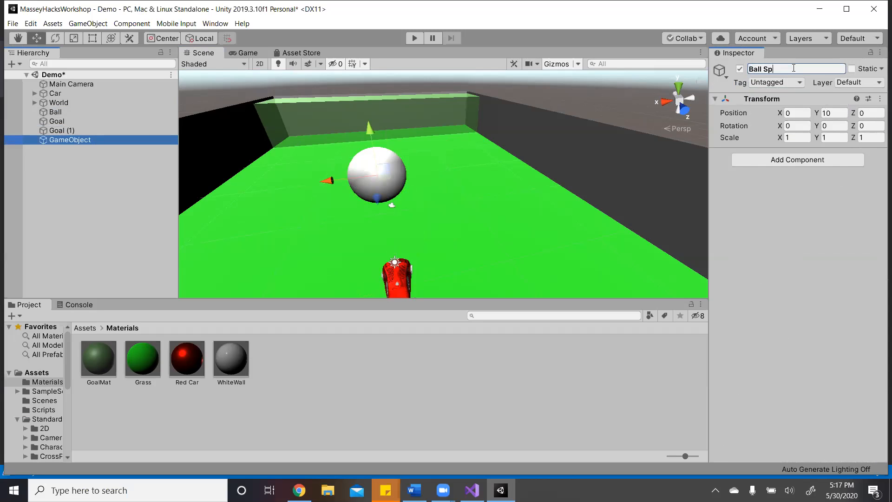
{"action": "type", "text": "awner"}
{"action": "key", "text": "Return"}
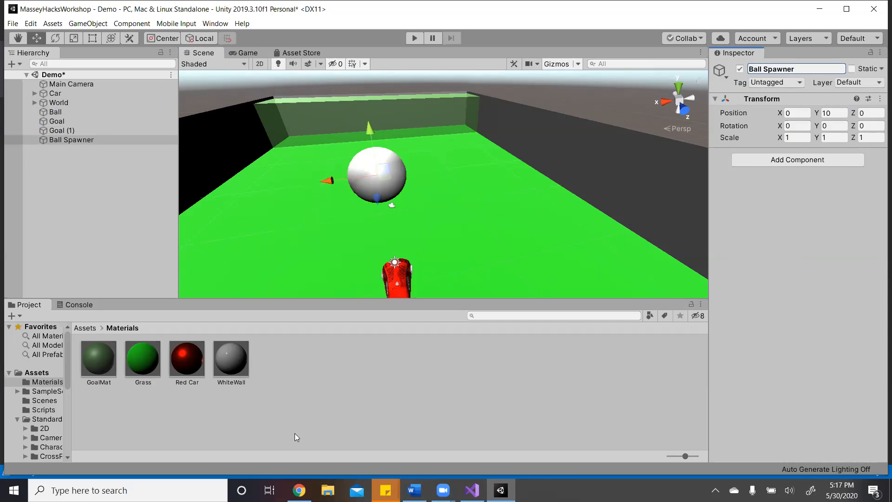
- Create a C# script named GoalScript in the project's Scripts folder
{"action": "left_click", "coordinate": [43, 410]}
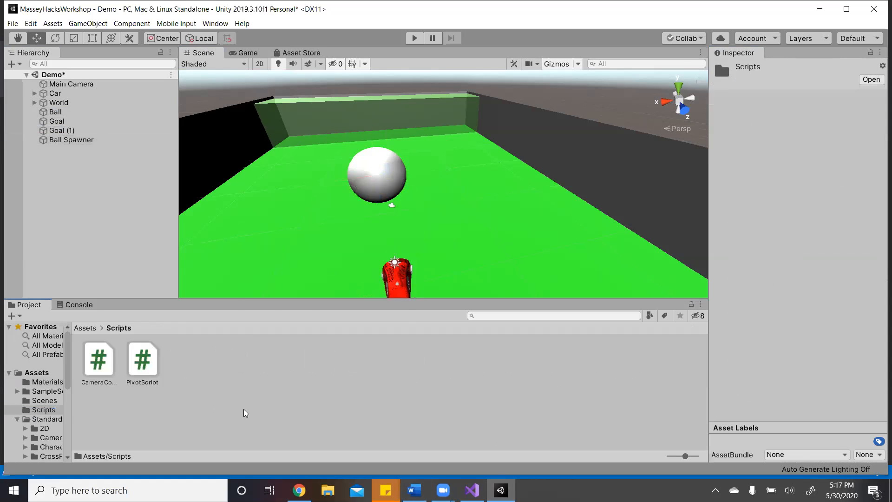
{"action": "right_click", "coordinate": [243, 409]}
{"action": "mouse_move", "coordinate": [336, 163]}
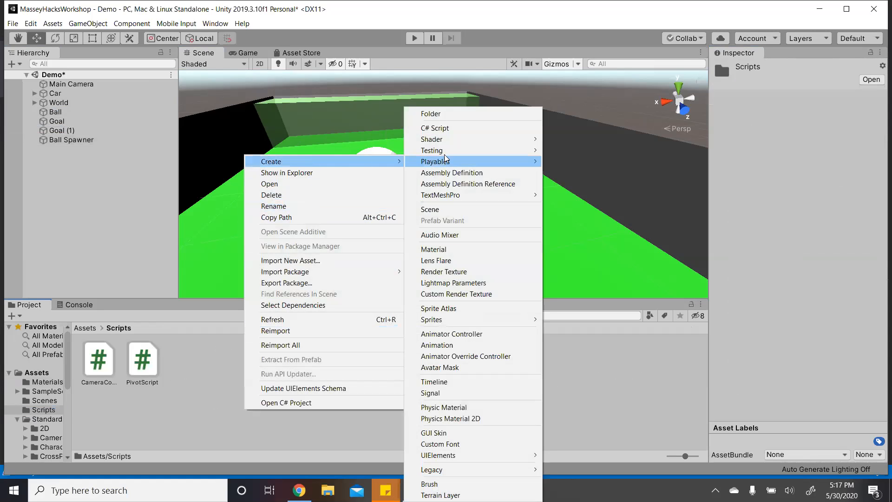
{"action": "left_click", "coordinate": [451, 128]}
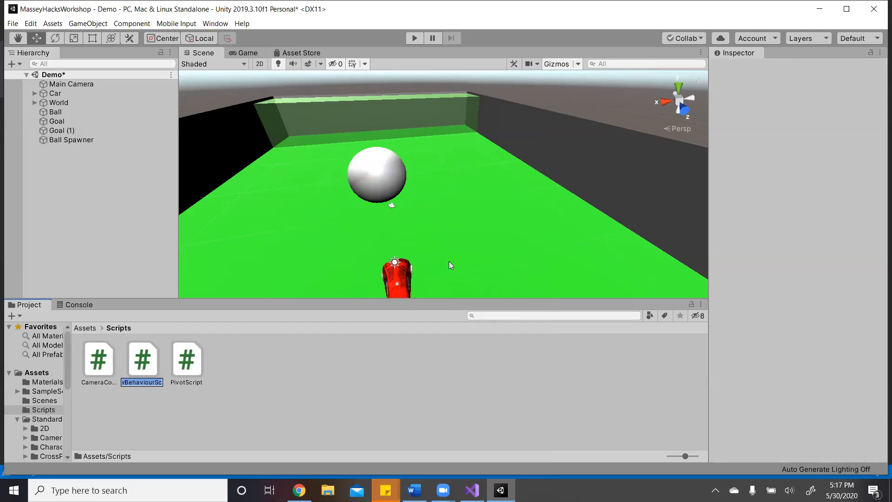
{"action": "type", "text": "Ga"}
{"action": "type", "text": "alScript"}
{"action": "key", "text": "Return"}
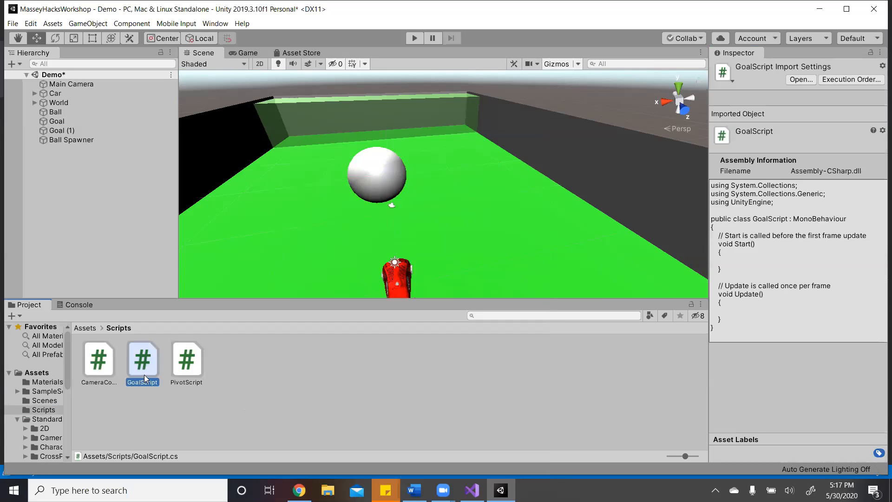
- Open GoalScript in Visual Studio and declare public GameObject ball, ballspawner; at the start of the class
{"action": "double_click", "coordinate": [144, 374]}
{"action": "left_click", "coordinate": [146, 153]}
{"action": "left_click", "coordinate": [309, 130]}
{"action": "key", "text": "Return"}
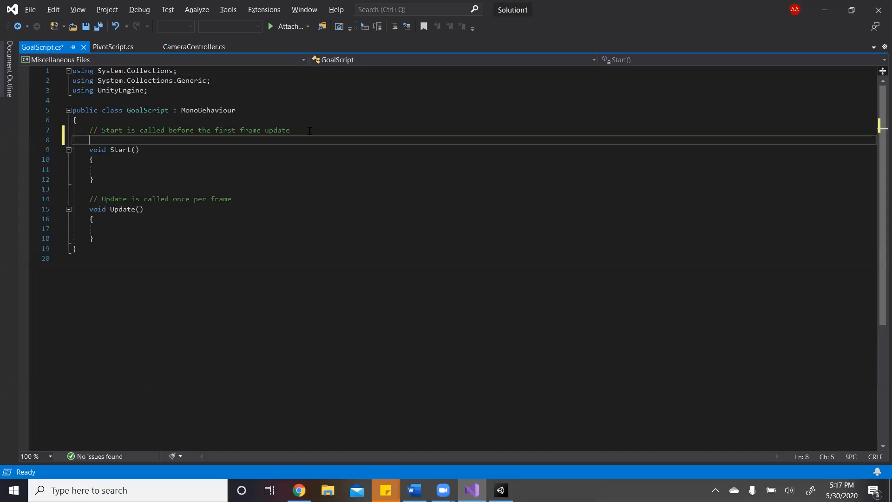
{"action": "type", "text": "public GameObject"}
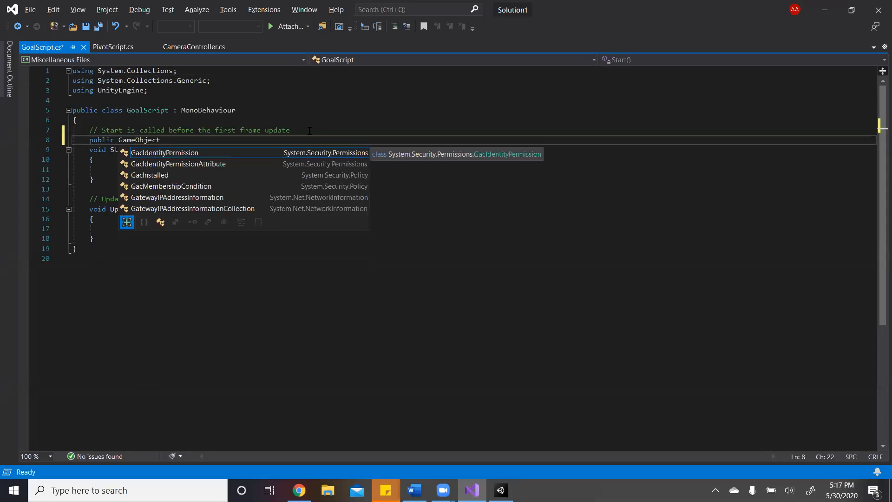
{"action": "type", "text": " ba"}
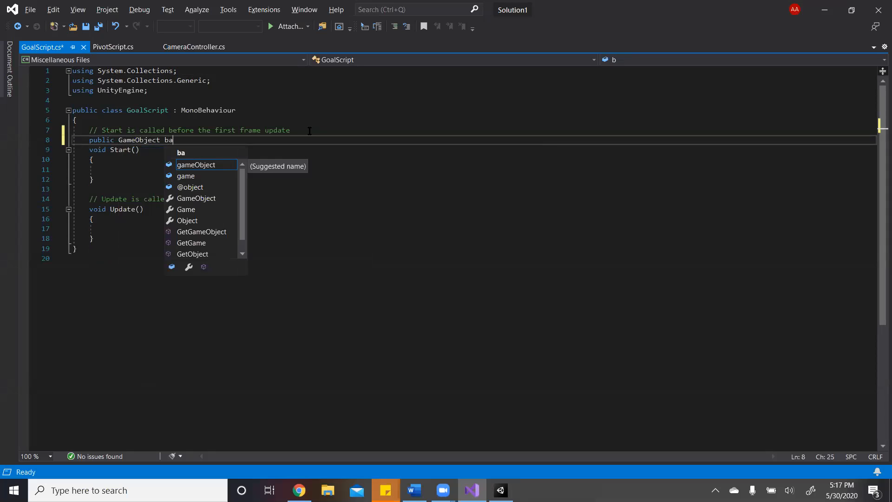
{"action": "type", "text": "ll, ballspawner;"}
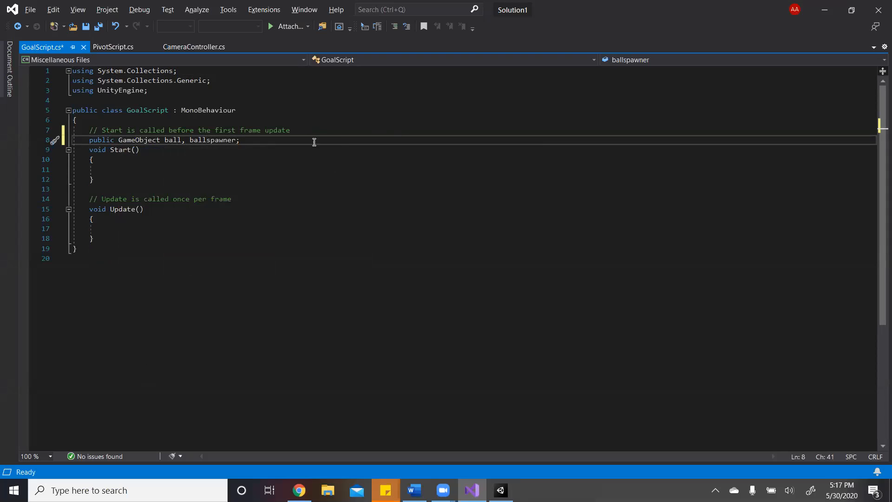
- Replace the Start and Update methods with an empty void OnTriggerEnter(Collider other) method
{"action": "left_click", "coordinate": [235, 170]}
{"action": "left_click", "coordinate": [113, 240]}
{"action": "left_click_drag", "start_coordinate": [107, 236], "coordinate": [90, 150]}
{"action": "type", "text": "void "}
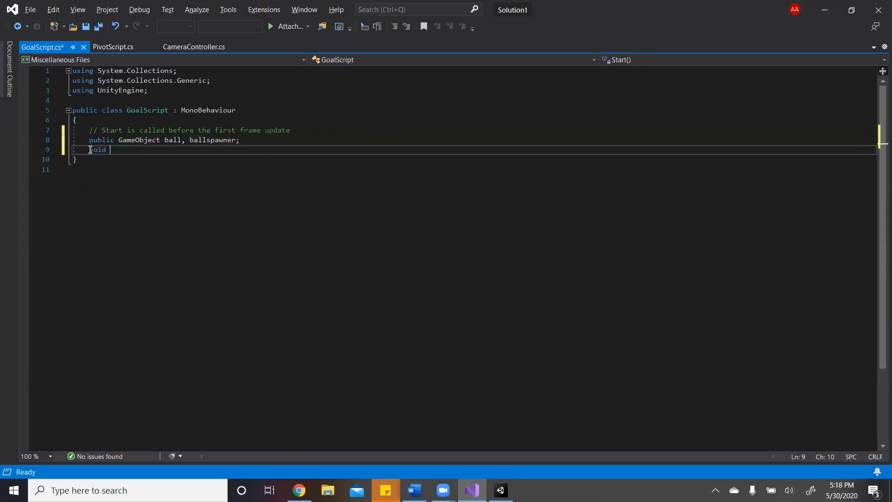
{"action": "type", "text": "OnTriggerEnter"}
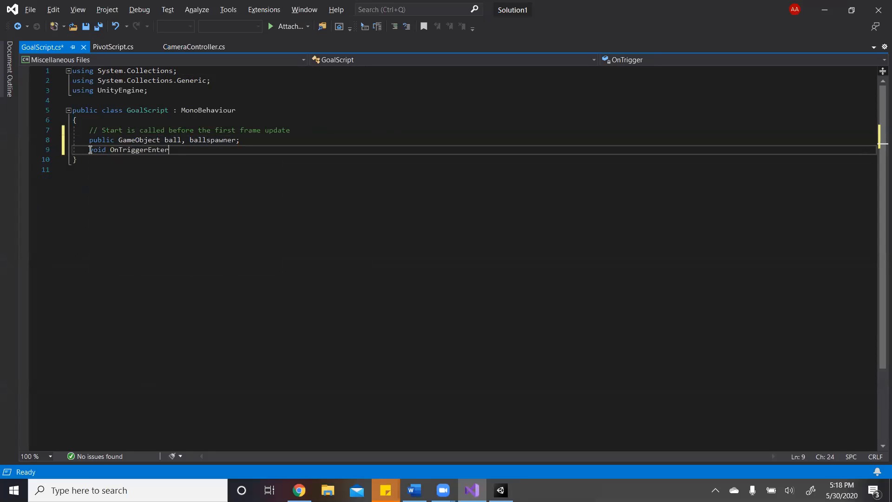
{"action": "type", "text": "(){"}
{"action": "key", "text": "Return"}
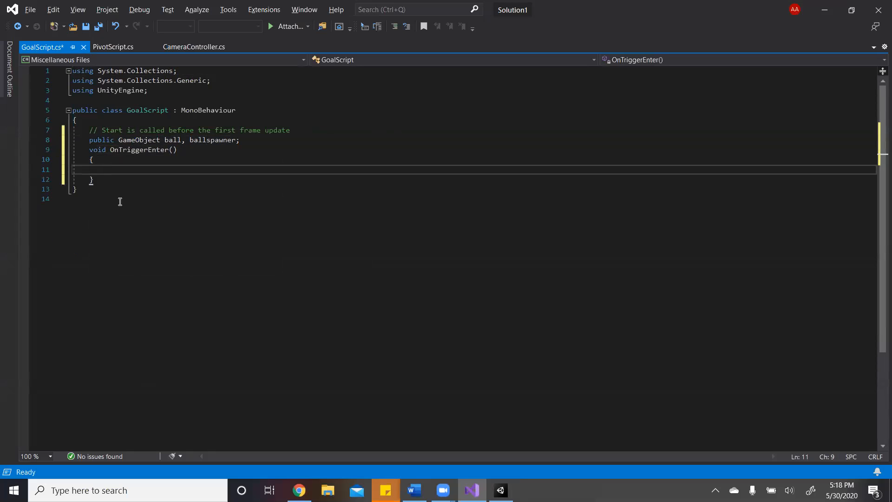
{"action": "left_click", "coordinate": [173, 149]}
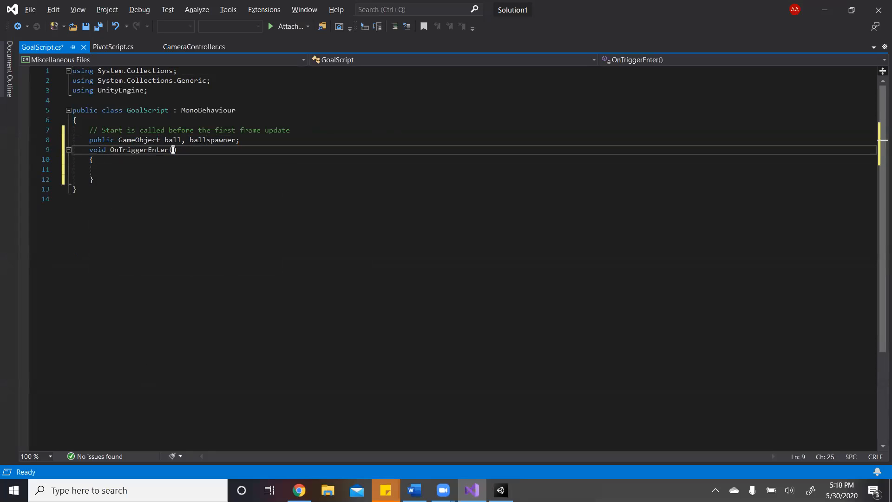
{"action": "type", "text": "Collider other"}
{"action": "left_click", "coordinate": [141, 173]}
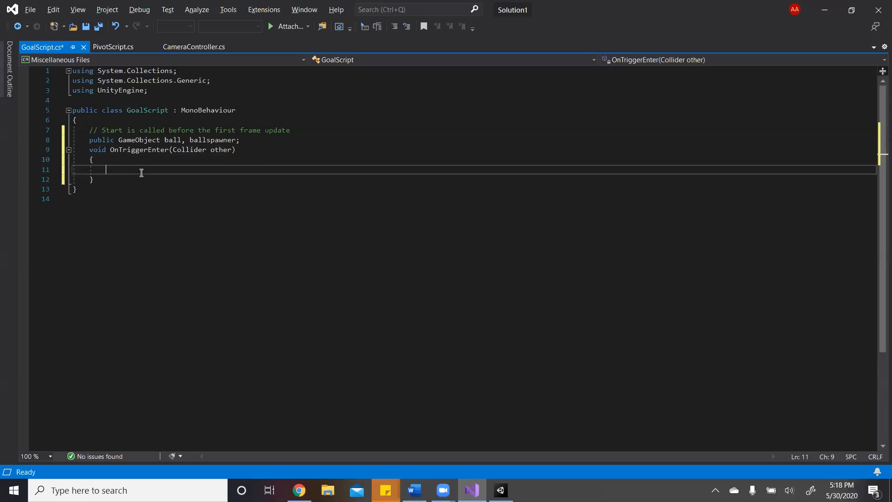
{"action": "type", "text": "if(other"}
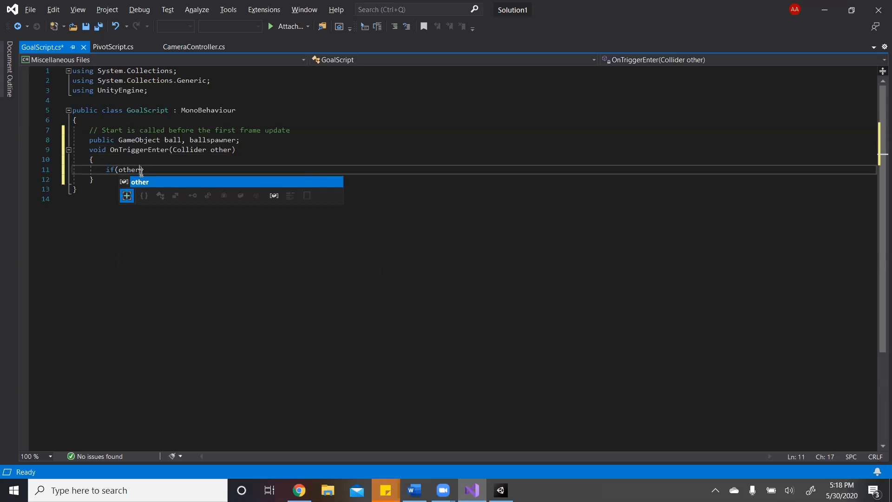
{"action": "key", "text": "BackSpace"}
{"action": "key", "text": "BackSpace"}
{"action": "key", "text": "BackSpace"}
{"action": "key", "text": "BackSpace"}
{"action": "key", "text": "BackSpace"}
{"action": "key", "text": "BackSpace"}
{"action": "key", "text": "BackSpace"}
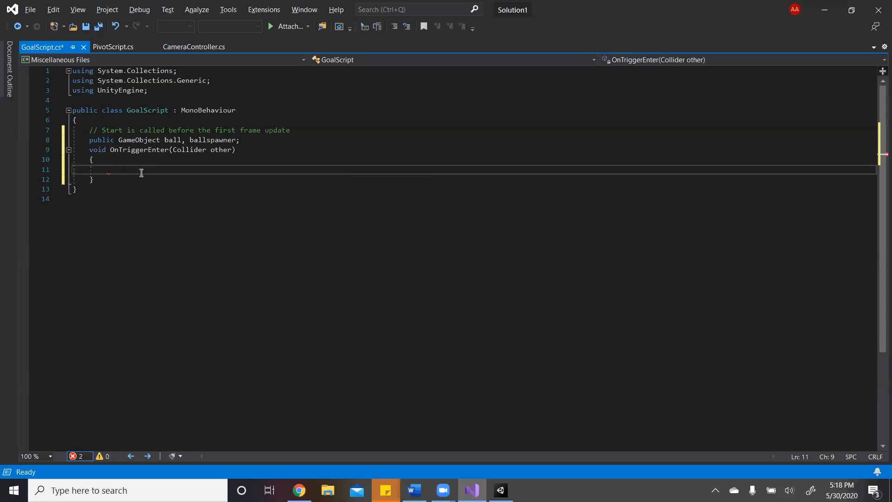
- Inside OnTriggerEnter, move the ball to the spawner with ball.transform.position = ballspawner.transform.position;
{"action": "type", "text": "ball.transform"}
{"action": "key", "text": "BackSpace"}
{"action": "type", "text": ".position = ballspawner."}
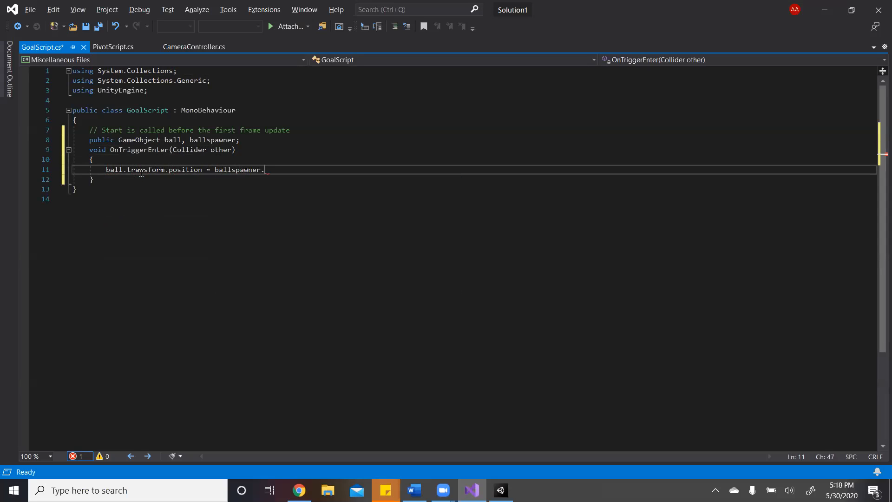
{"action": "type", "text": "transform.position;"}
{"action": "key", "text": "Return"}
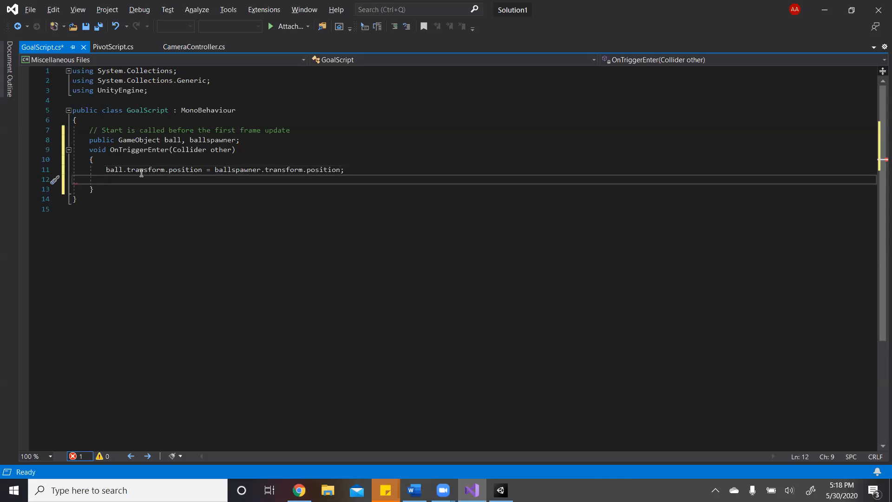
- Get the ball's rigidbody on the following line with Rigidbody rb = ball.GetComponent<Rigidbody>();
{"action": "type", "text": "Rigid"}
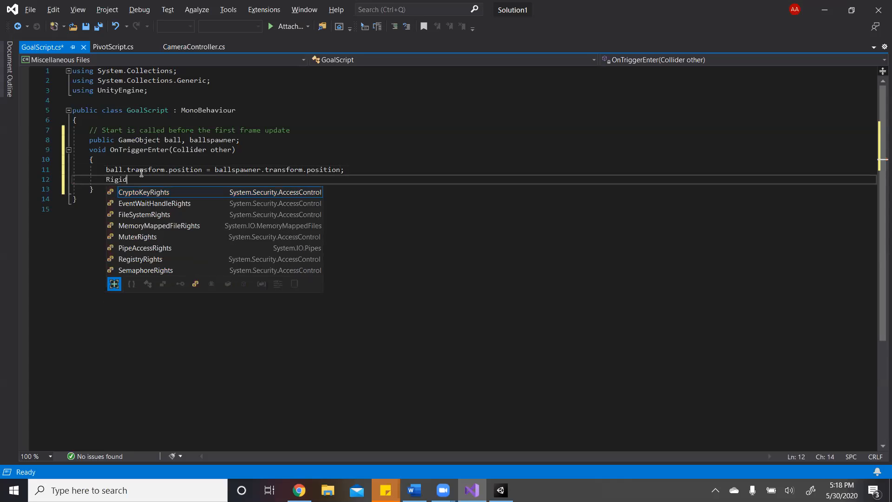
{"action": "type", "text": "Body"}
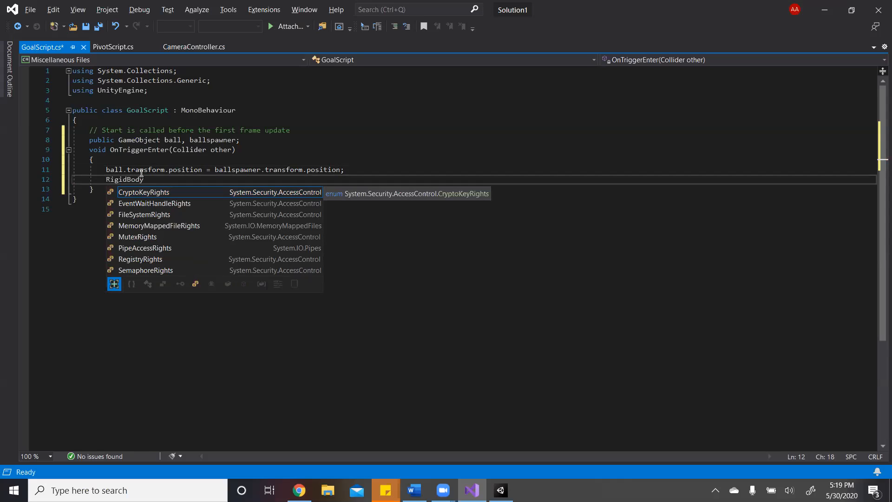
{"action": "key", "text": "BackSpace"}
{"action": "key", "text": "BackSpace"}
{"action": "key", "text": "BackSpace"}
{"action": "key", "text": "BackSpace"}
{"action": "type", "text": "Bo"}
{"action": "key", "text": "BackSpace"}
{"action": "key", "text": "BackSpace"}
{"action": "type", "text": "body"}
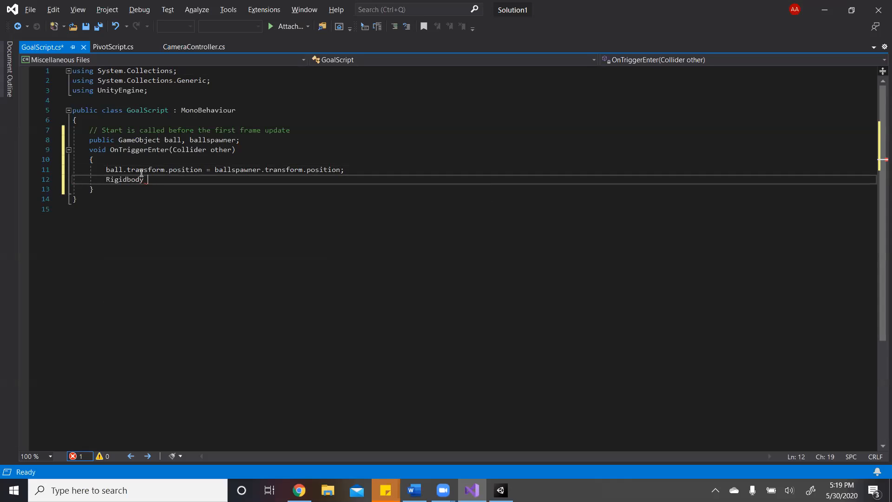
{"action": "type", "text": "rb = ba"}
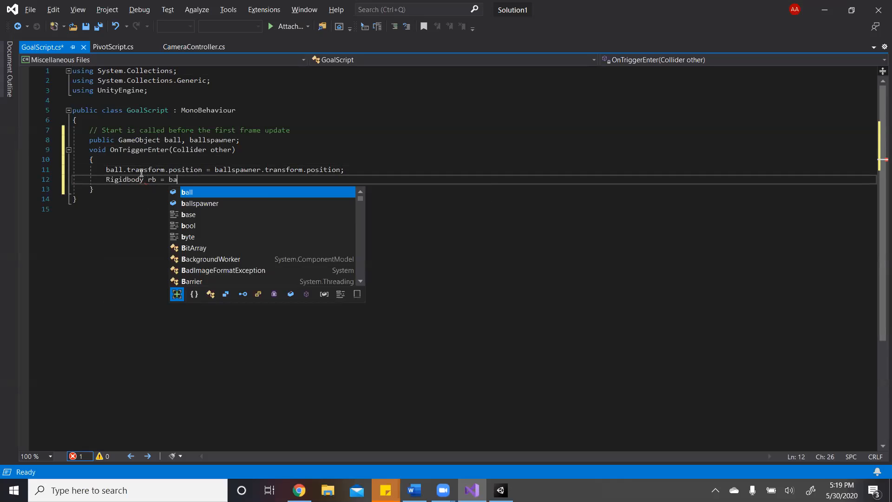
{"action": "type", "text": "ll.GetComponent<Rigidbody>();"}
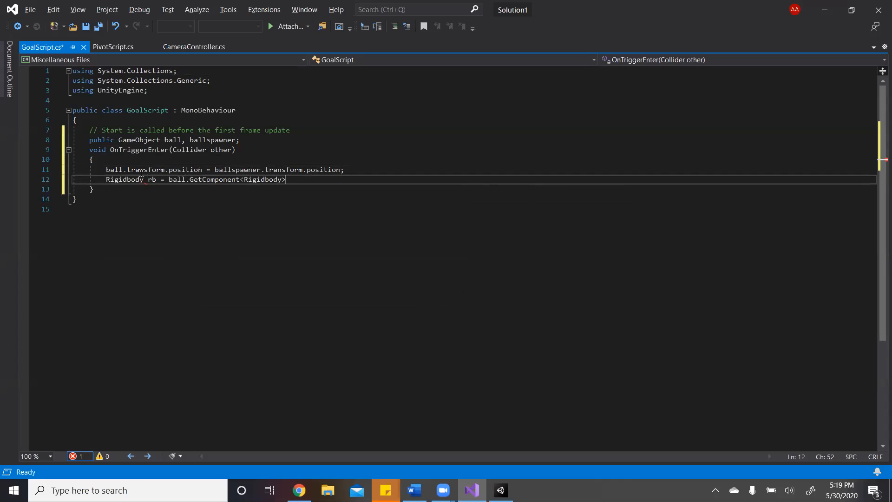
- Stop the ball's linear motion by adding the line rb.velocity = Vector3.zero;
{"action": "key", "text": "Return"}
{"action": "type", "text": "r"}
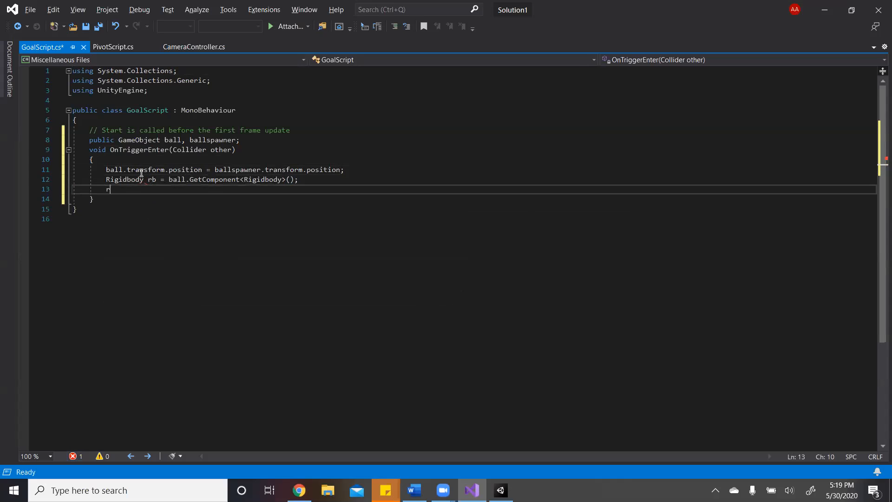
{"action": "type", "text": "b.velocity = Vector3"}
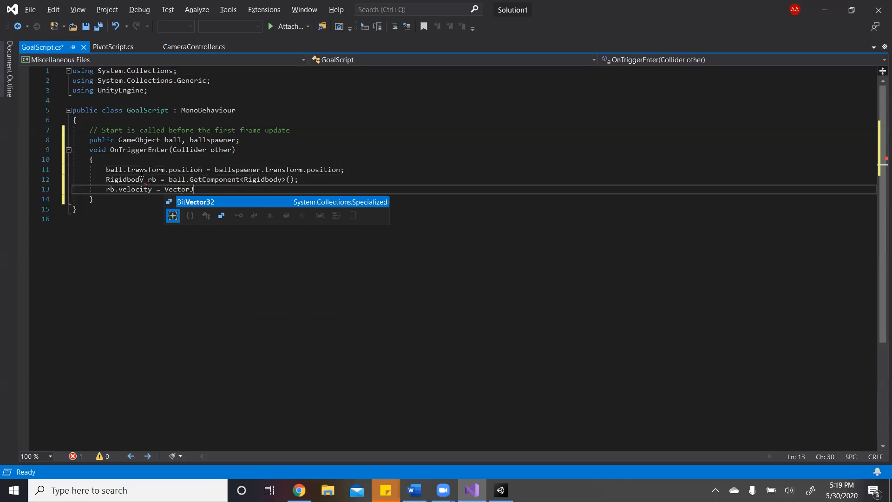
{"action": "key", "text": "Escape"}
{"action": "type", "text": ".zero;"}
{"action": "key", "text": "Return"}
- Add the line rb.angularVelocity = Vector3.zero; to OnTriggerEnter and save the script before returning to Unity
{"action": "type", "text": "rb."}
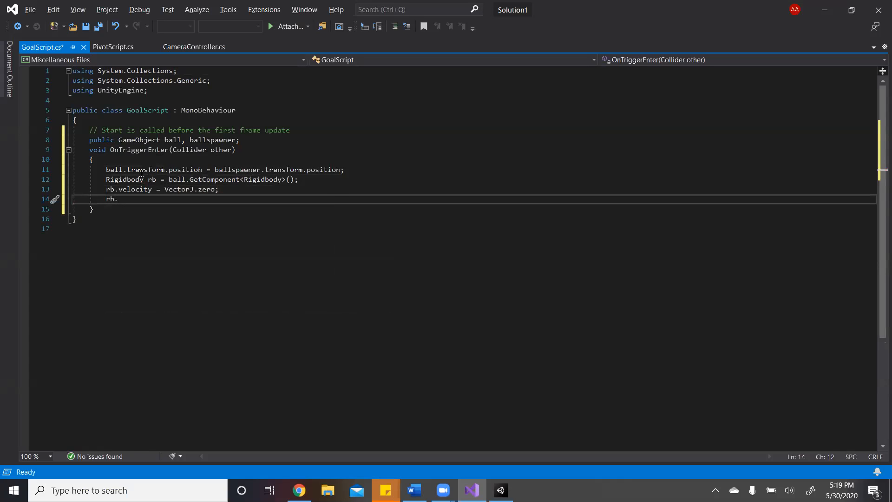
{"action": "type", "text": "angularVeloc"}
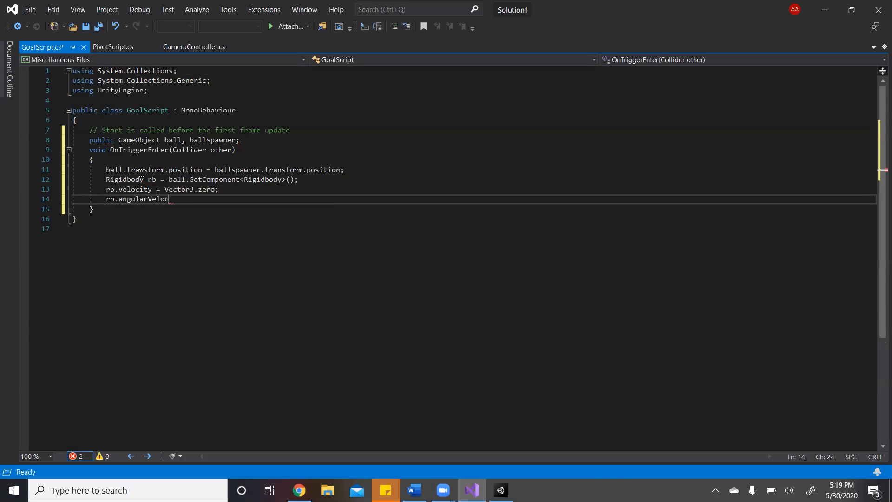
{"action": "type", "text": "ity = BitVector32."}
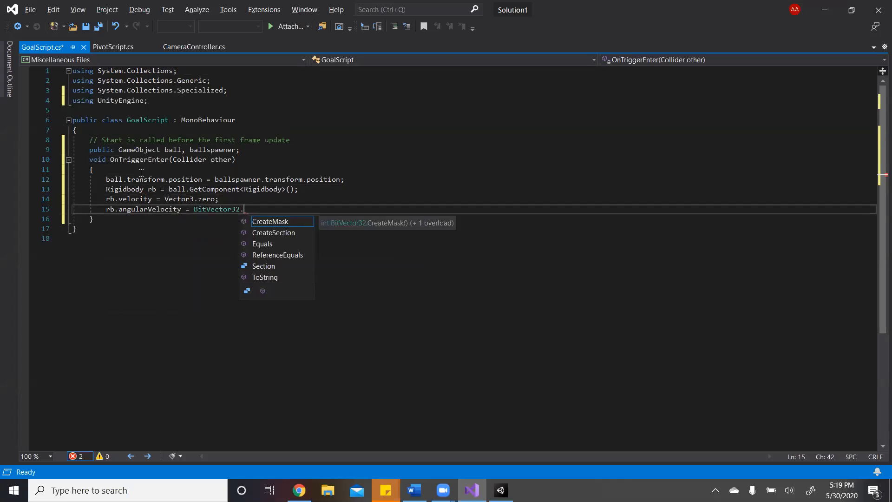
{"action": "key", "text": "BackSpace"}
{"action": "key", "text": "BackSpace"}
{"action": "key", "text": "BackSpace"}
{"action": "key", "text": "BackSpace"}
{"action": "key", "text": "BackSpace"}
{"action": "key", "text": "BackSpace"}
{"action": "key", "text": "BackSpace"}
{"action": "key", "text": "BackSpace"}
{"action": "key", "text": "BackSpace"}
{"action": "key", "text": "BackSpace"}
{"action": "key", "text": "BackSpace"}
{"action": "key", "text": "BackSpace"}
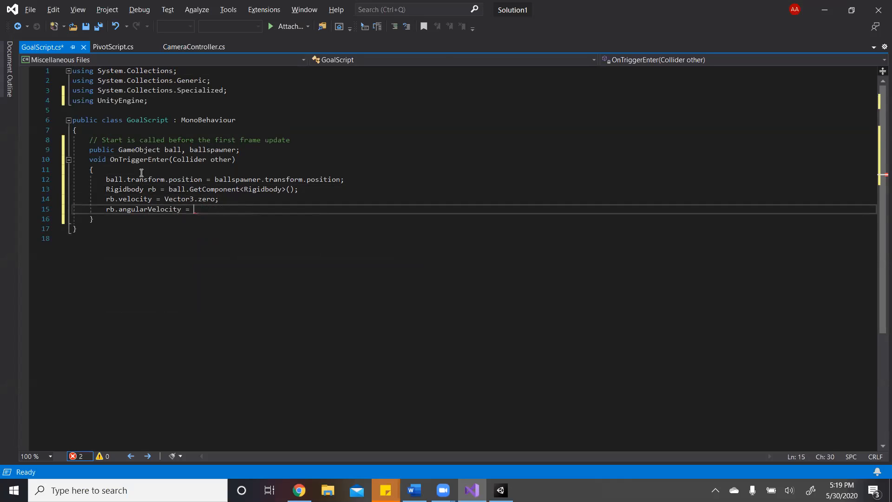
{"action": "type", "text": "Vector"}
{"action": "key", "text": "Escape"}
{"action": "type", "text": "3.zero;"}
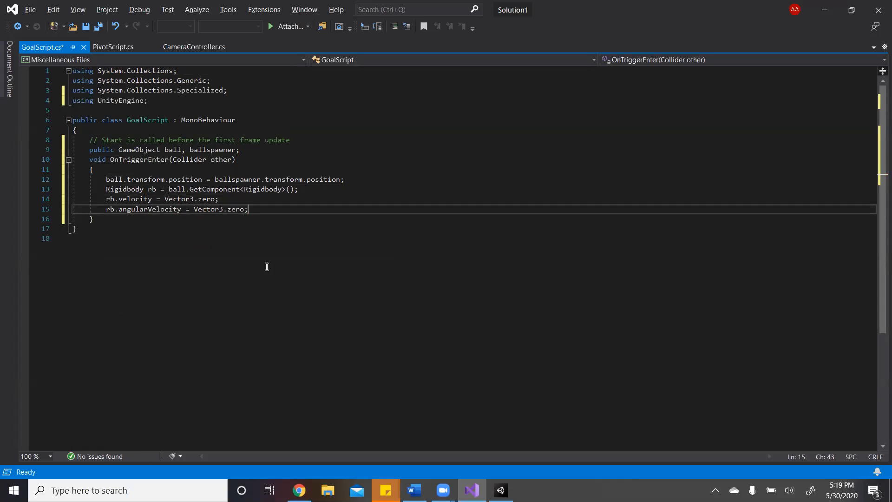
{"action": "key", "text": "ctrl+s"}
{"action": "key", "text": "alt+Tab"}
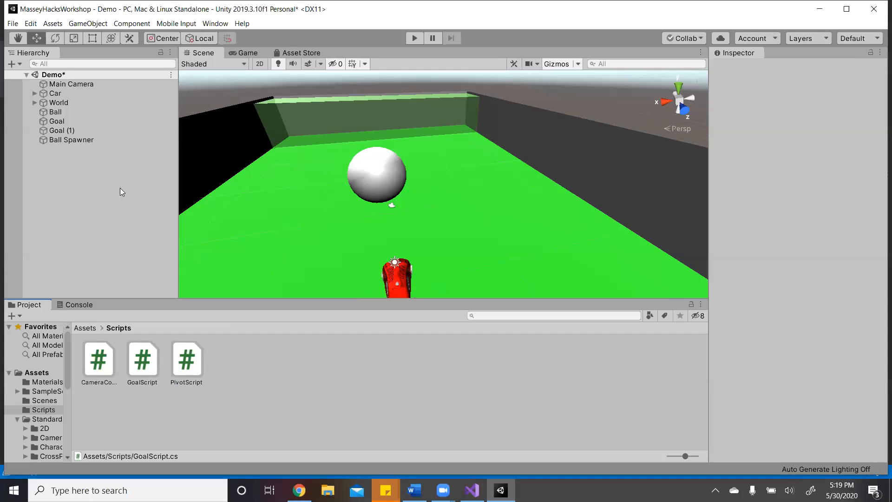
- Attach GoalScript to the Ball object and bring its Goal Script component into view
{"action": "left_click_drag", "start_coordinate": [143, 359], "coordinate": [78, 112]}
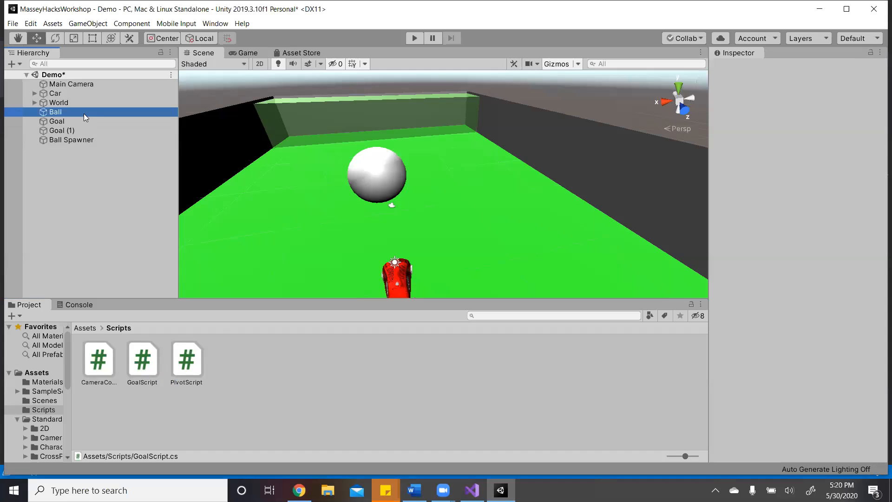
{"action": "scroll", "coordinate": [730, 395], "scroll_direction": "down", "scroll_amount": 10}
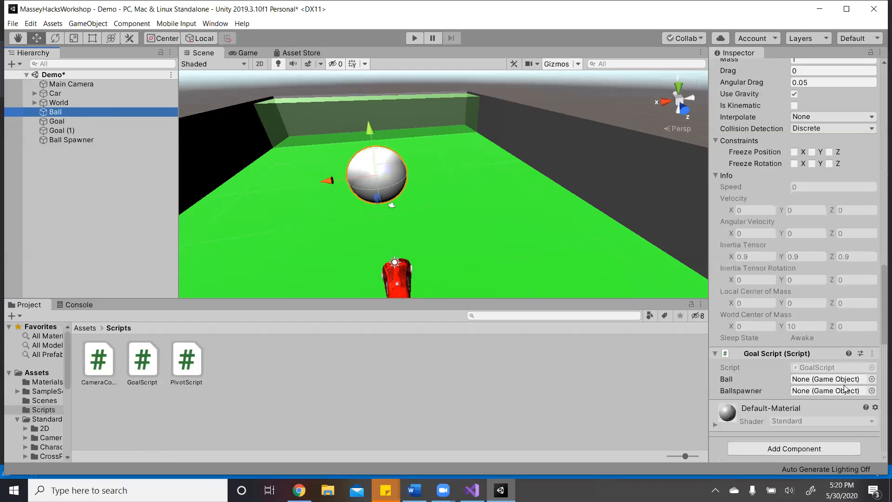
- Switch to GoalScript.cs in Visual Studio and shorten the position line to transform.position = ballspawner.transform.position;
{"action": "key", "text": "alt+Tab"}
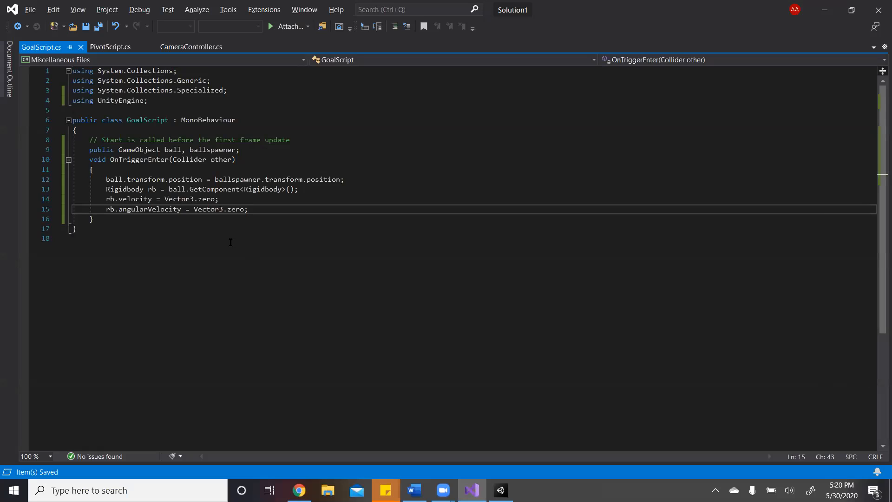
{"action": "left_click", "coordinate": [128, 179]}
{"action": "key", "text": "BackSpace"}
{"action": "key", "text": "BackSpace"}
{"action": "key", "text": "BackSpace"}
{"action": "key", "text": "BackSpace"}
{"action": "key", "text": "BackSpace"}
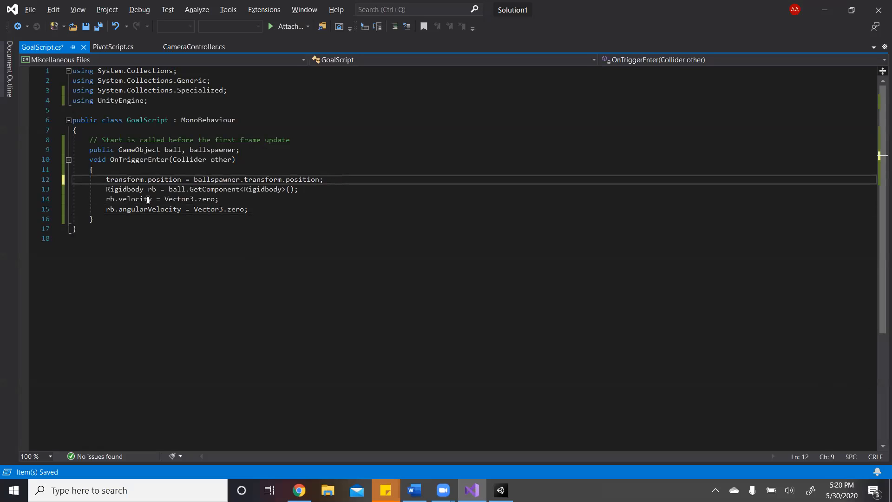
- Remove the ball. prefix from the rigidbody line so it reads Rigidbody rb = GetComponent<Rigidbody>();
{"action": "left_click", "coordinate": [189, 189]}
{"action": "key", "text": "BackSpace"}
{"action": "key", "text": "BackSpace"}
{"action": "key", "text": "BackSpace"}
{"action": "key", "text": "BackSpace"}
{"action": "key", "text": "BackSpace"}
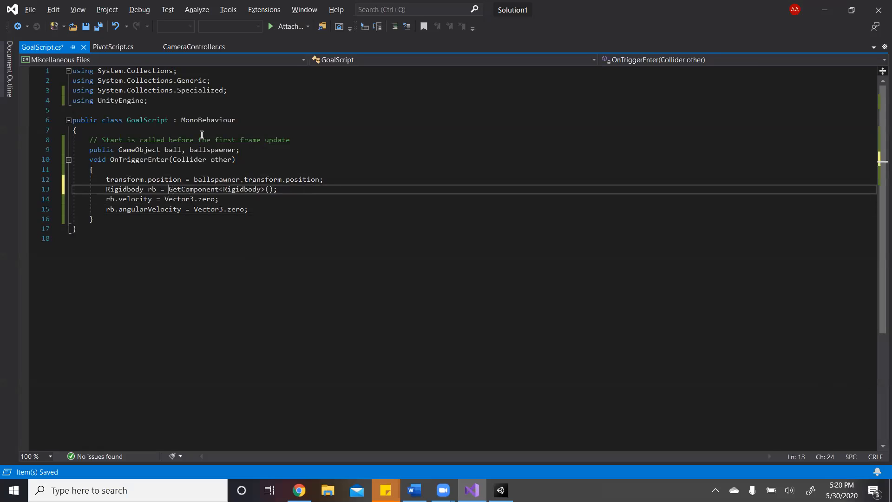
{"action": "left_click", "coordinate": [202, 134]}
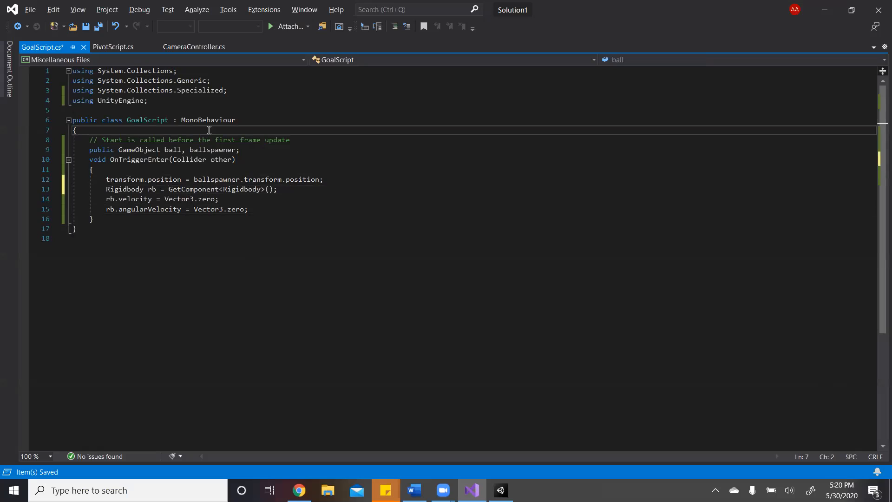
- Reduce the field declaration to public GameObject ballspawner; and save the script before switching to Unity
{"action": "left_click", "coordinate": [190, 152]}
{"action": "key", "text": "BackSpace"}
{"action": "key", "text": "BackSpace"}
{"action": "key", "text": "BackSpace"}
{"action": "key", "text": "BackSpace"}
{"action": "key", "text": "BackSpace"}
{"action": "key", "text": "BackSpace"}
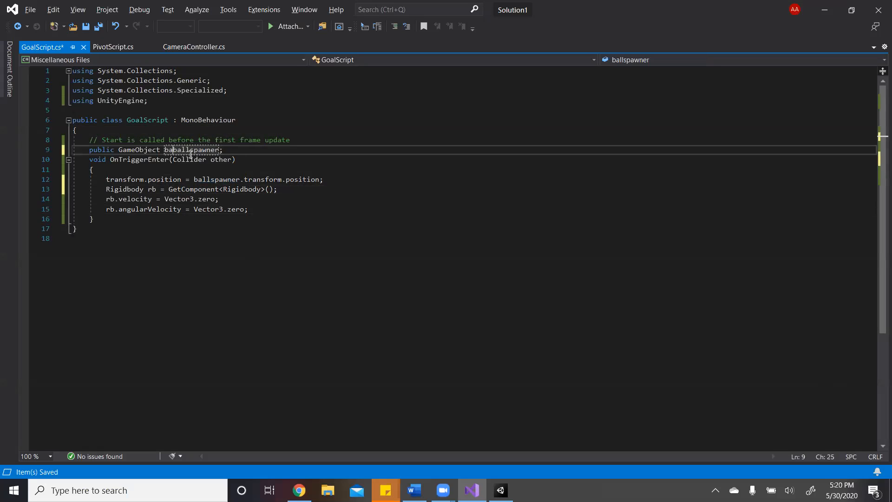
{"action": "key", "text": "ctrl+s"}
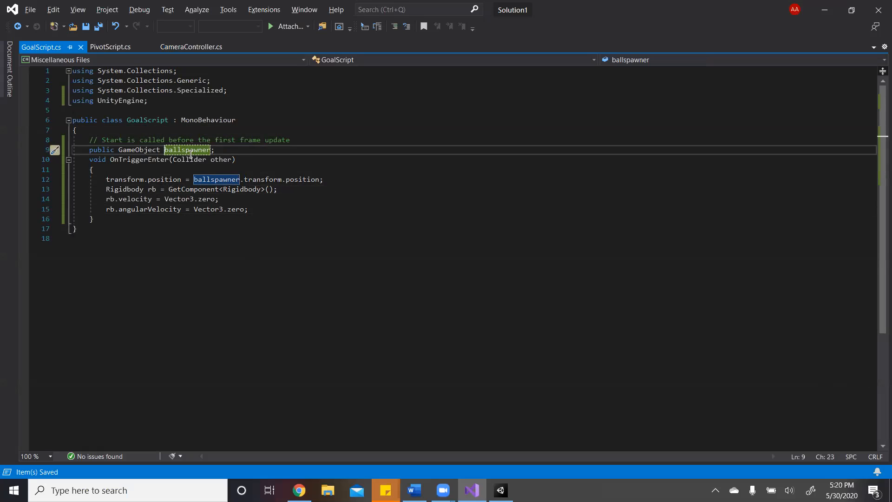
{"action": "key", "text": "alt"}
{"action": "key", "text": "alt+Tab"}
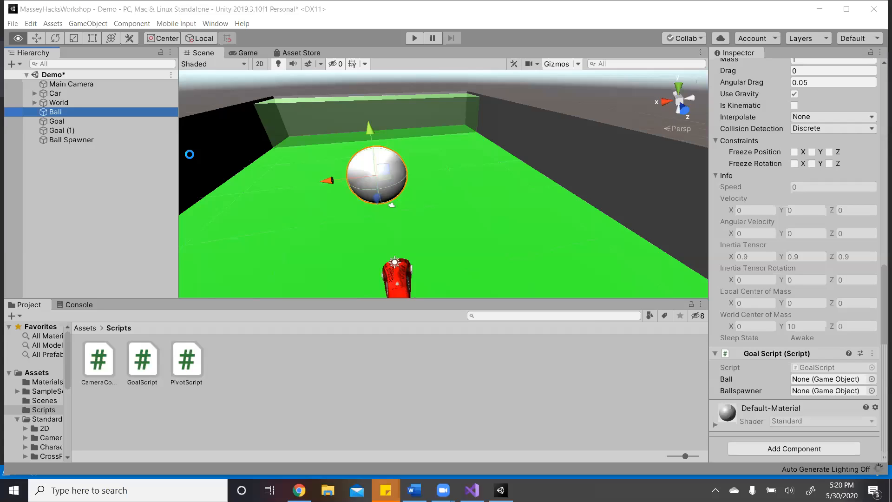
- Back in Visual Studio, restore ball in the GameObject declaration and the ball. prefix before GetComponent<Rigidbody>() and transform.position
{"action": "key", "text": "alt+Tab"}
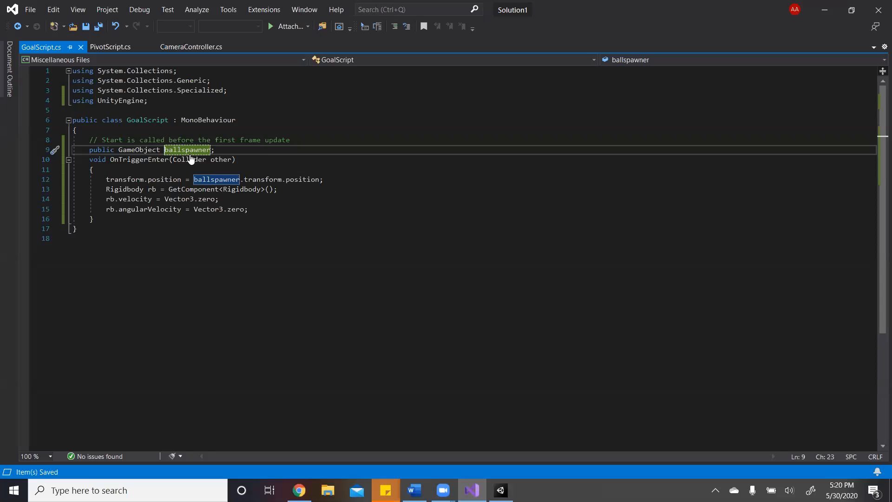
{"action": "type", "text": "ball,"}
{"action": "key", "text": "Down"}
{"action": "key", "text": "Down"}
{"action": "key", "text": "Down"}
{"action": "key", "text": "Down"}
{"action": "key", "text": "ctrl+Left"}
{"action": "type", "text": "ball."}
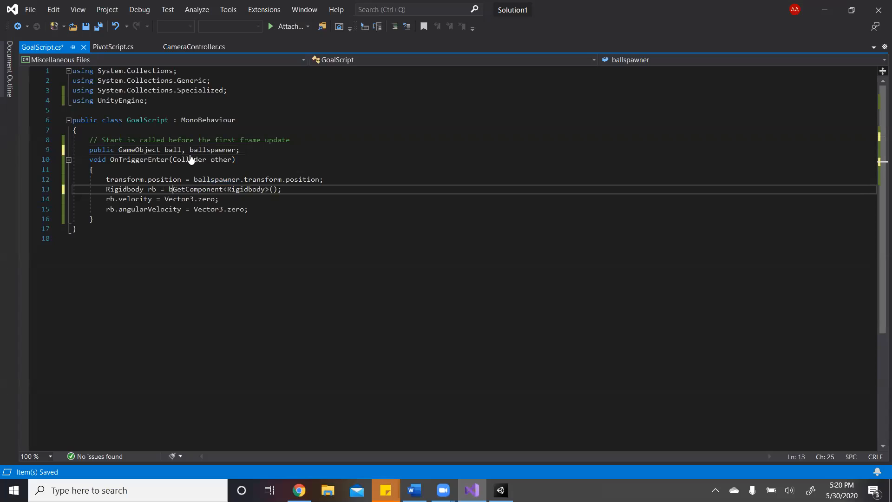
{"action": "key", "text": "Up"}
{"action": "key", "text": "Home"}
{"action": "type", "text": "ball."}
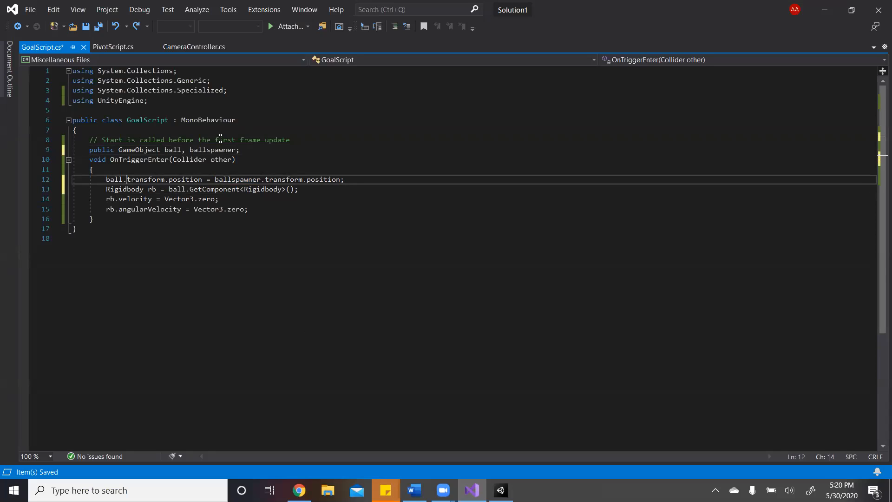
- Switch to Unity and add the Goal Script component to both Goal and Goal (1) together
{"action": "key", "text": "alt+Tab"}
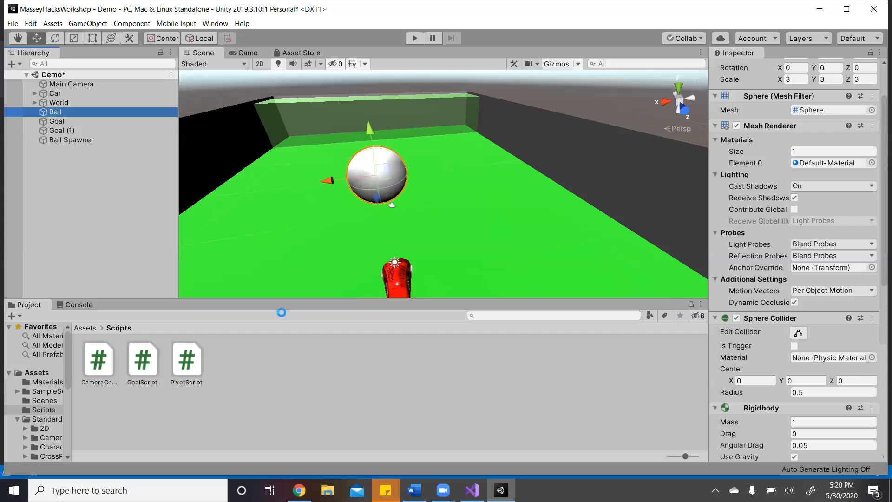
{"action": "left_click", "coordinate": [78, 122]}
{"action": "left_click", "coordinate": [80, 132], "text": "shift"}
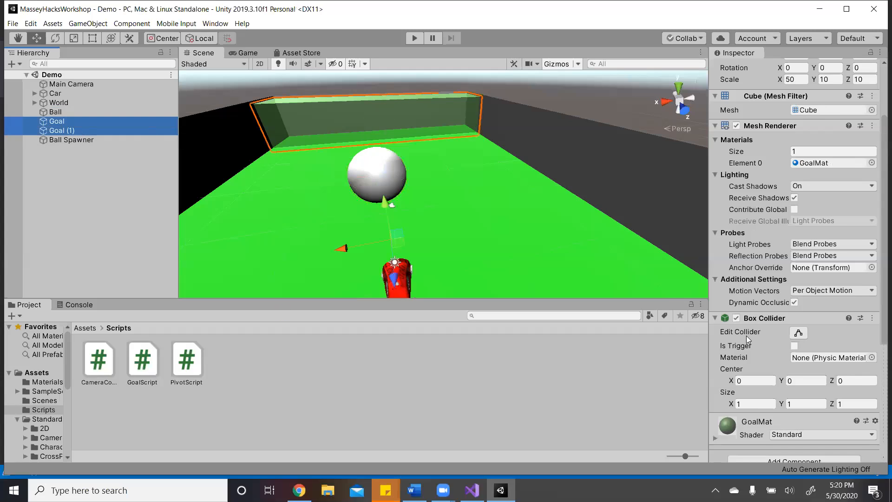
{"action": "scroll", "coordinate": [751, 367], "scroll_direction": "down", "scroll_amount": 1}
{"action": "left_click_drag", "start_coordinate": [135, 372], "coordinate": [753, 398]}
{"action": "left_click", "coordinate": [790, 444]}
{"action": "type", "text": "goal"}
{"action": "key", "text": "Return"}
{"action": "scroll", "coordinate": [784, 442], "scroll_direction": "down", "scroll_amount": 2}
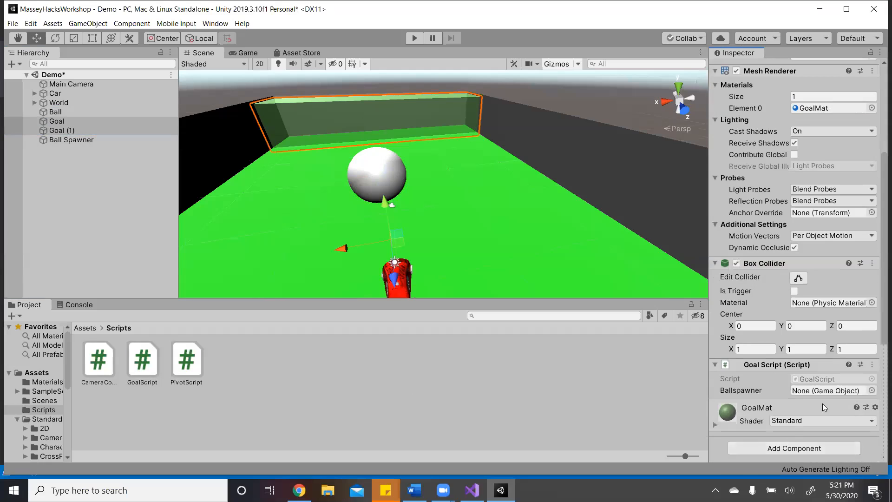
- Save the edited GoalScript.cs in Visual Studio and return to the goals' Goal Script component in Unity
{"action": "left_click", "coordinate": [472, 490]}
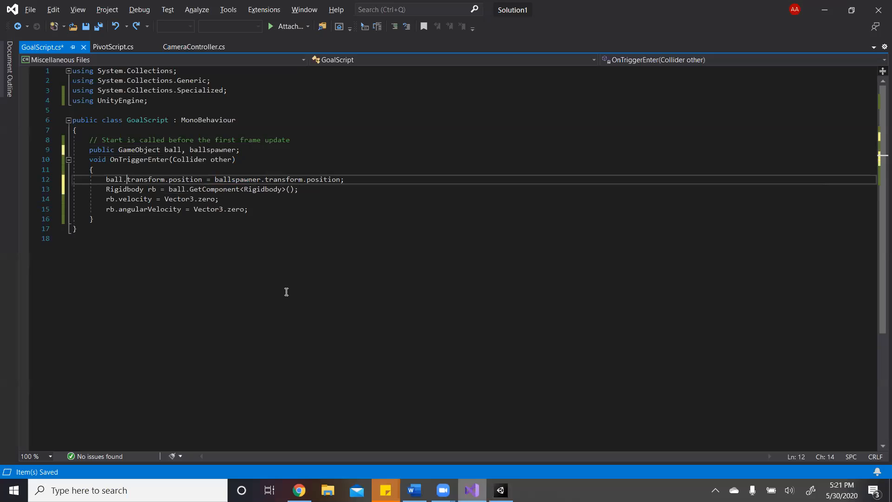
{"action": "key", "text": "ctrl+s"}
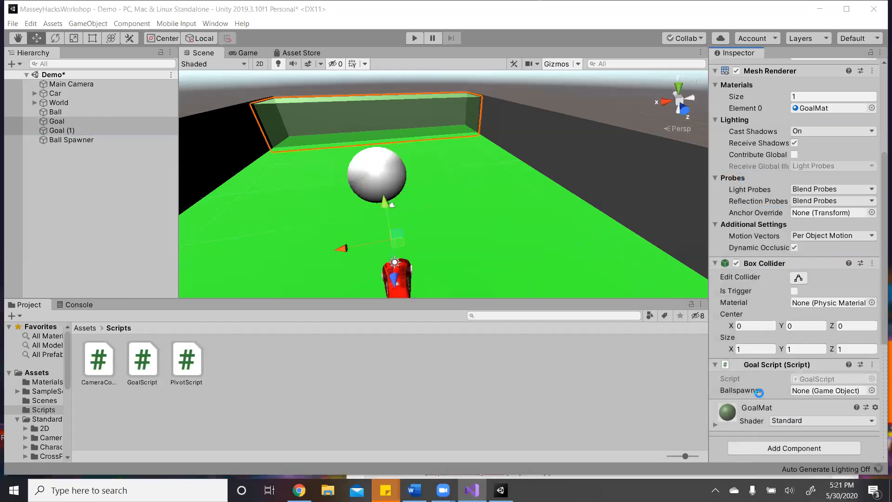
{"action": "left_click", "coordinate": [825, 9]}
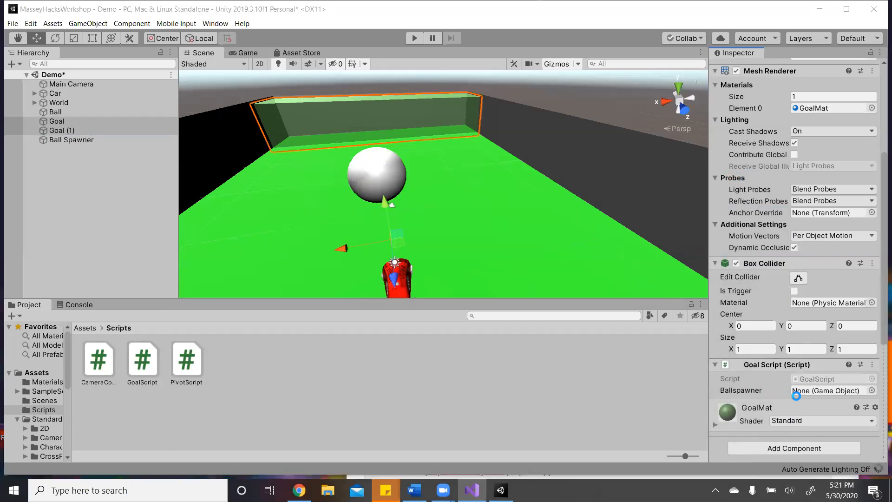
{"action": "scroll", "coordinate": [818, 406], "scroll_direction": "down", "scroll_amount": 3}
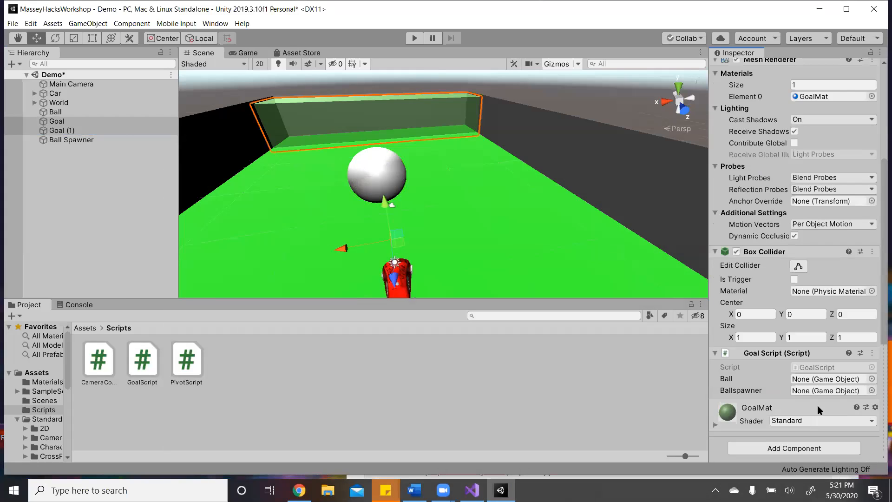
- For both goals' Goal Script, assign Ball Spawner as the Ballspawner reference and Ball as the Ball reference
{"action": "left_click", "coordinate": [872, 391]}
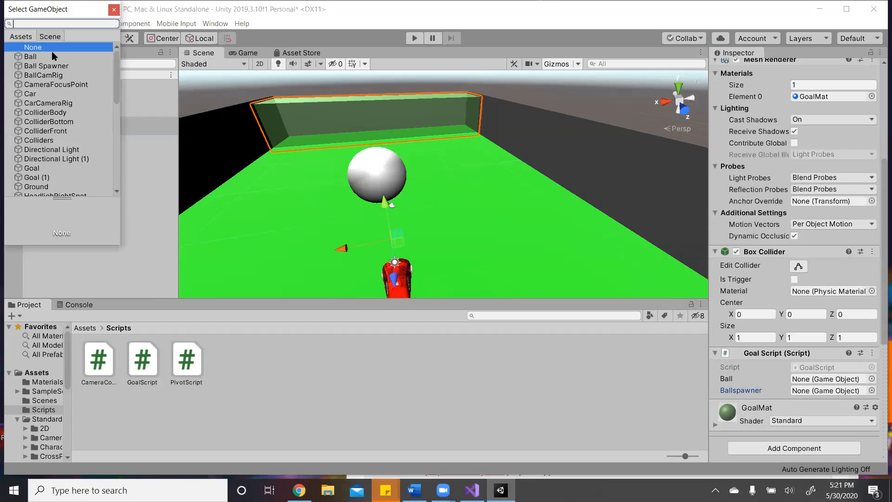
{"action": "double_click", "coordinate": [53, 56]}
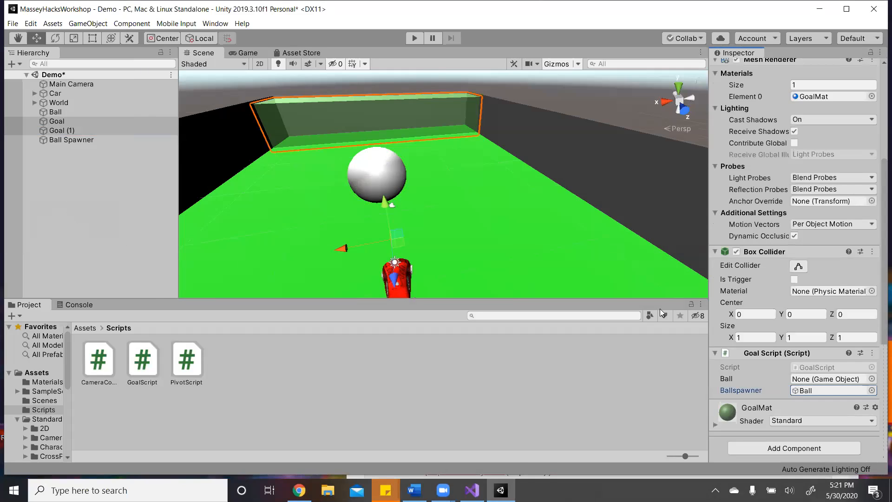
{"action": "left_click", "coordinate": [872, 391]}
{"action": "double_click", "coordinate": [58, 66]}
{"action": "left_click", "coordinate": [872, 379]}
{"action": "double_click", "coordinate": [39, 56]}
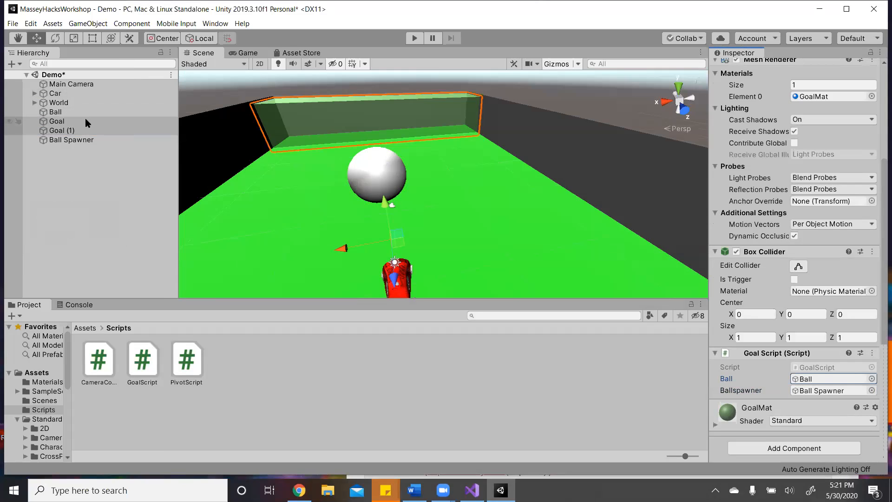
- Examine the script references and colliders on the two goals, the Ball Spawner, and the Car's ColliderBody
{"action": "left_click", "coordinate": [86, 121]}
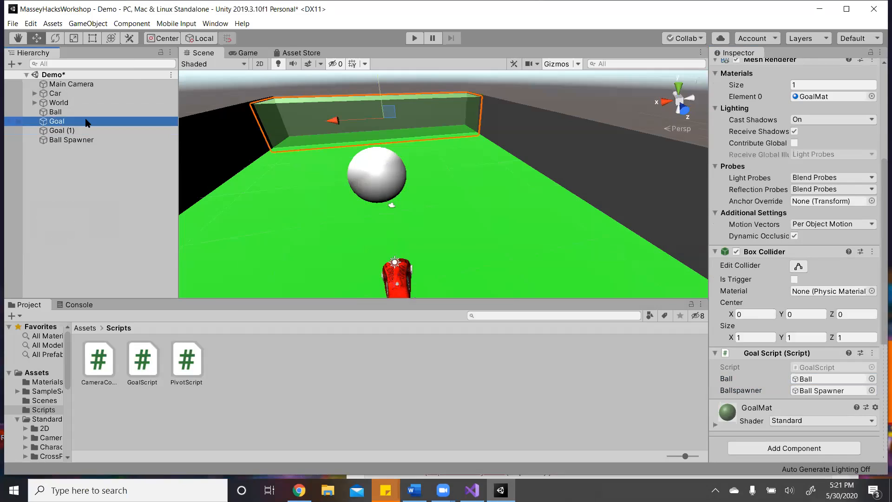
{"action": "left_click", "coordinate": [91, 130]}
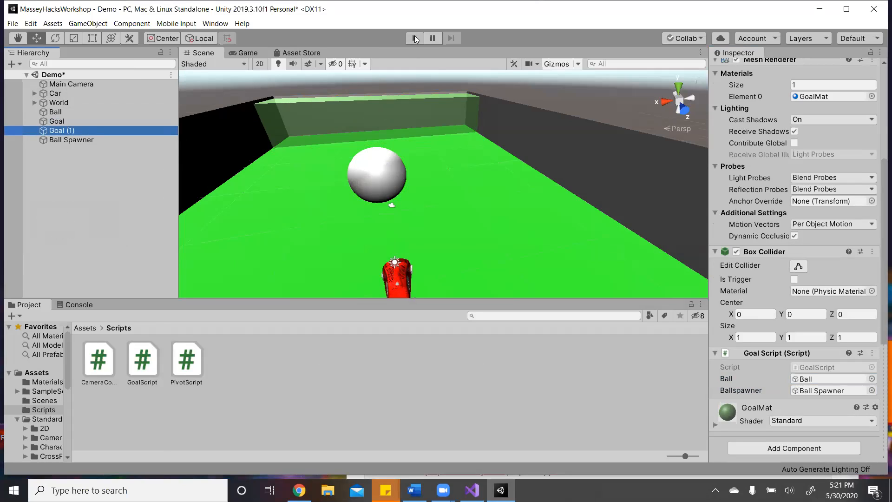
{"action": "left_click", "coordinate": [72, 119], "text": "ctrl"}
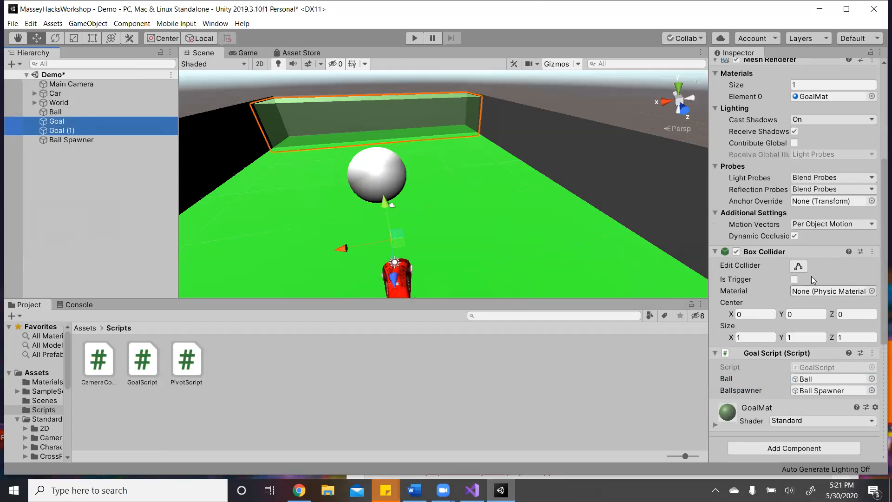
{"action": "left_click", "coordinate": [83, 139]}
{"action": "left_click", "coordinate": [61, 94]}
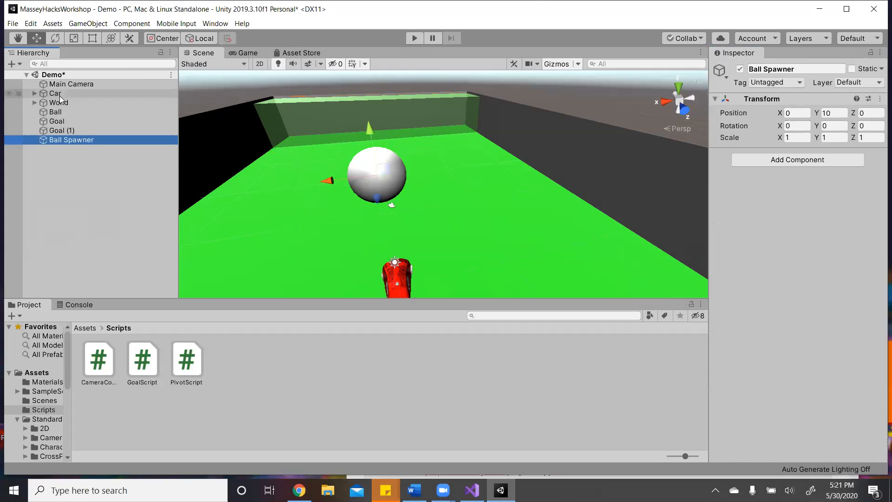
{"action": "left_click", "coordinate": [33, 94]}
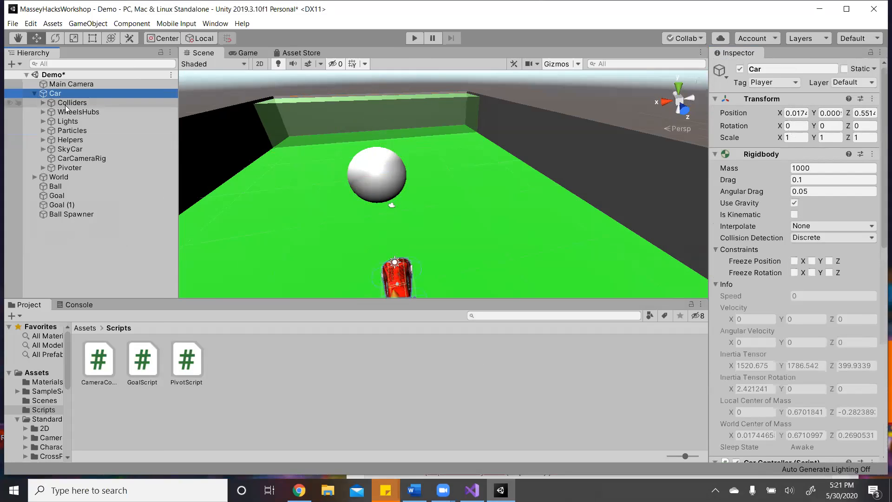
{"action": "left_click", "coordinate": [65, 103]}
{"action": "left_click", "coordinate": [43, 103]}
{"action": "left_click", "coordinate": [70, 113]}
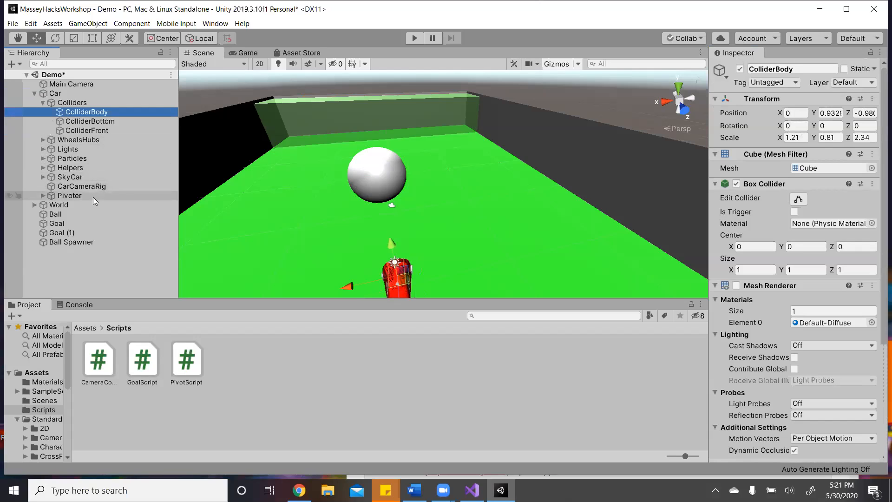
- Enable Is Trigger on the Box Colliders of both Goal and Goal (1)
{"action": "left_click", "coordinate": [72, 222]}
{"action": "left_click", "coordinate": [79, 232], "text": "shift"}
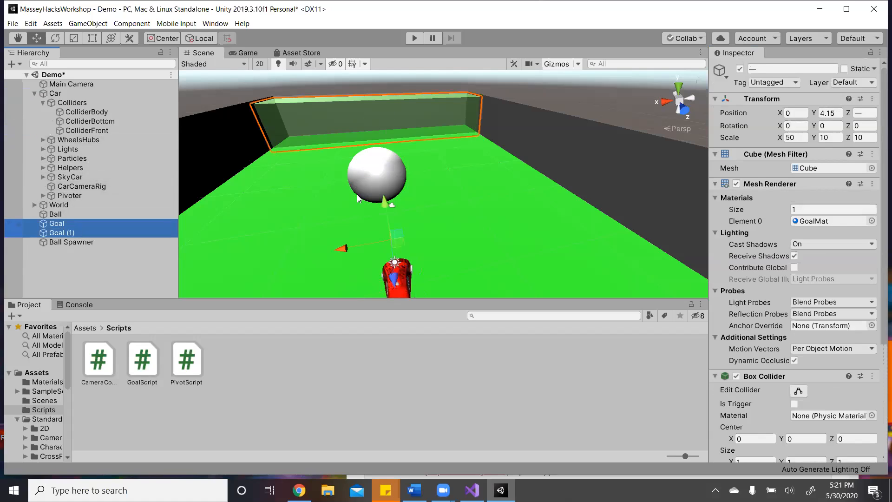
{"action": "scroll", "coordinate": [753, 348], "scroll_direction": "down", "scroll_amount": 4}
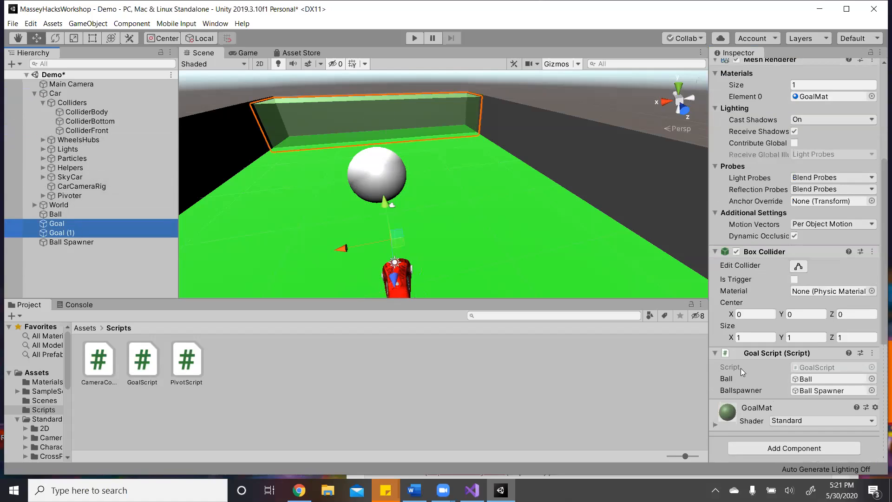
{"action": "scroll", "coordinate": [773, 216], "scroll_direction": "up", "scroll_amount": 4}
{"action": "scroll", "coordinate": [774, 216], "scroll_direction": "down", "scroll_amount": 4}
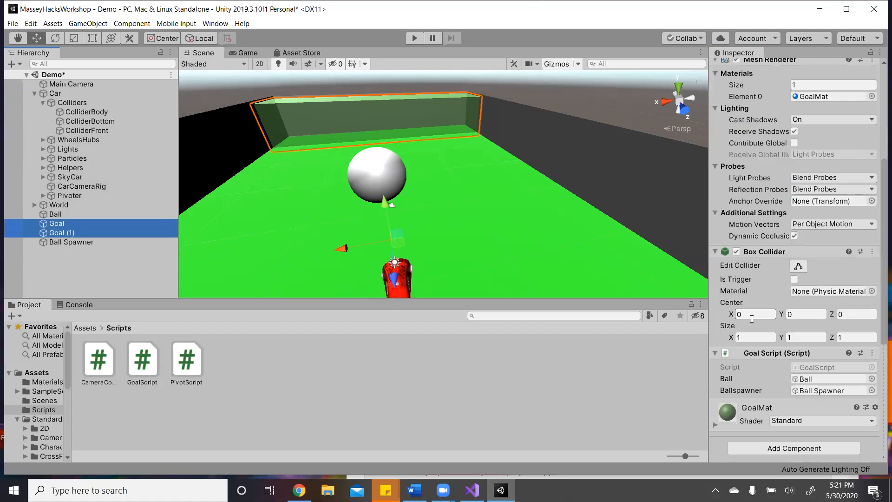
{"action": "left_click", "coordinate": [795, 280]}
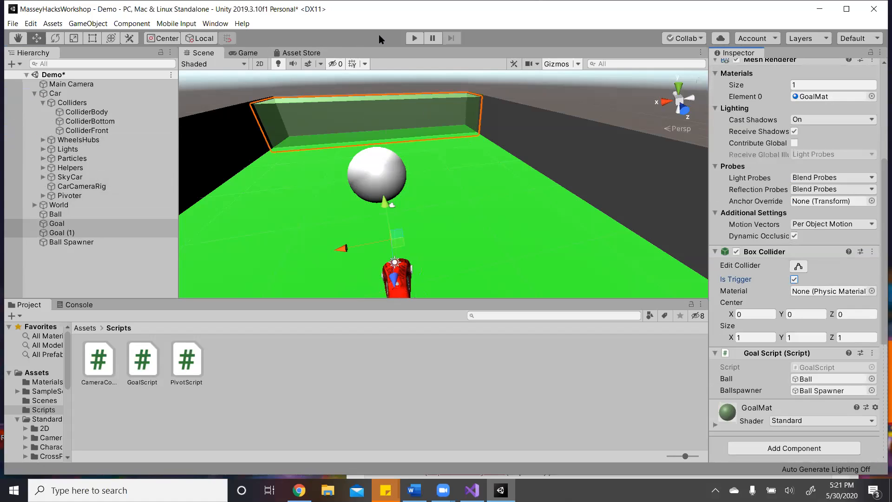
- Review the Ball's collider, rigidbody and script settings, and run the game to test the goals
{"action": "left_click", "coordinate": [79, 213]}
{"action": "scroll", "coordinate": [823, 319], "scroll_direction": "down", "scroll_amount": 10}
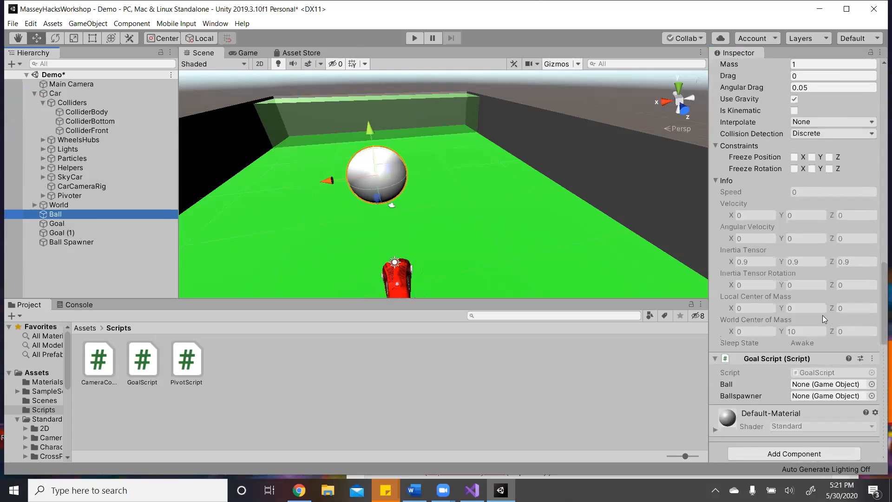
{"action": "scroll", "coordinate": [823, 315], "scroll_direction": "up", "scroll_amount": 6}
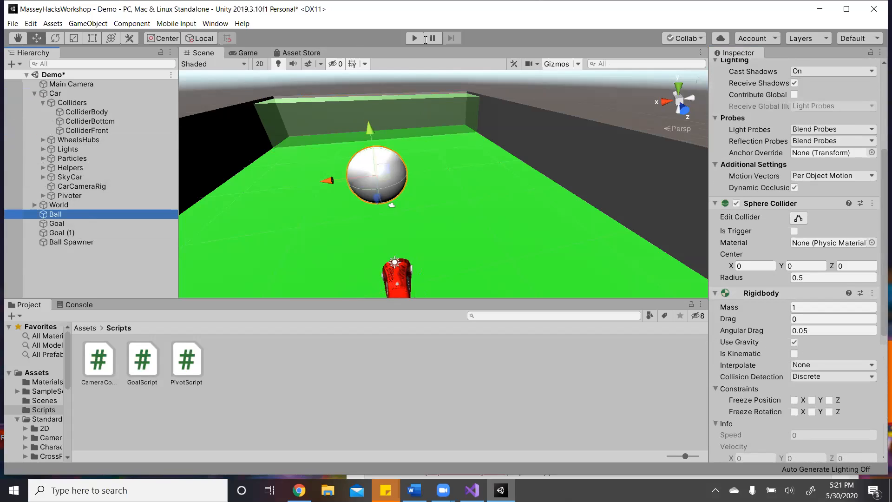
{"action": "left_click", "coordinate": [413, 38]}
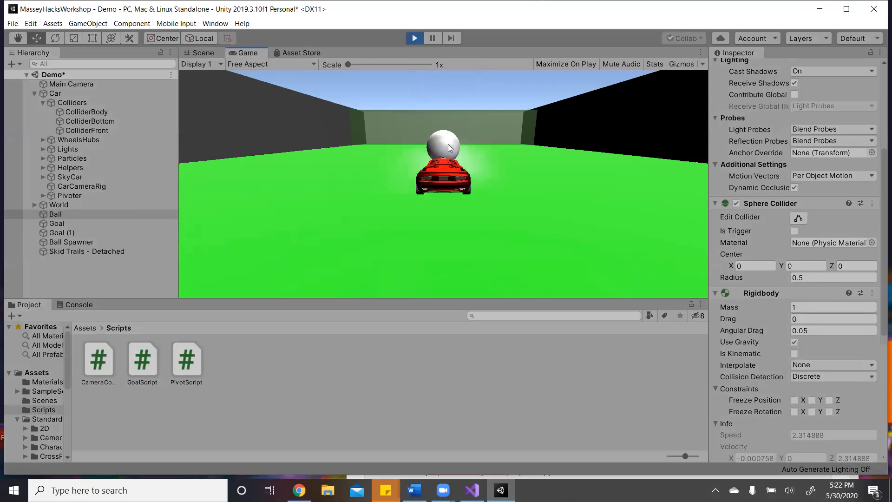
- Drive the car and ball into the goals at both ends of the field to test the triggers, and stop the game
{"action": "key", "text": "w"}
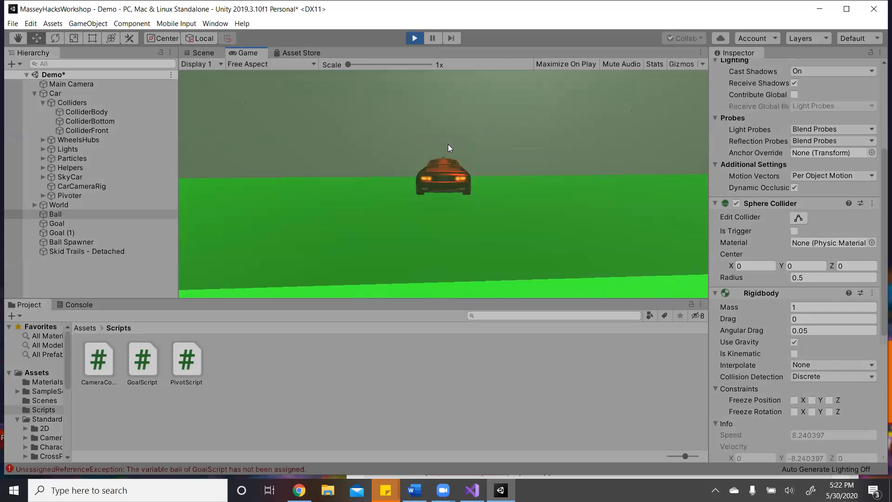
{"action": "key", "text": "d"}
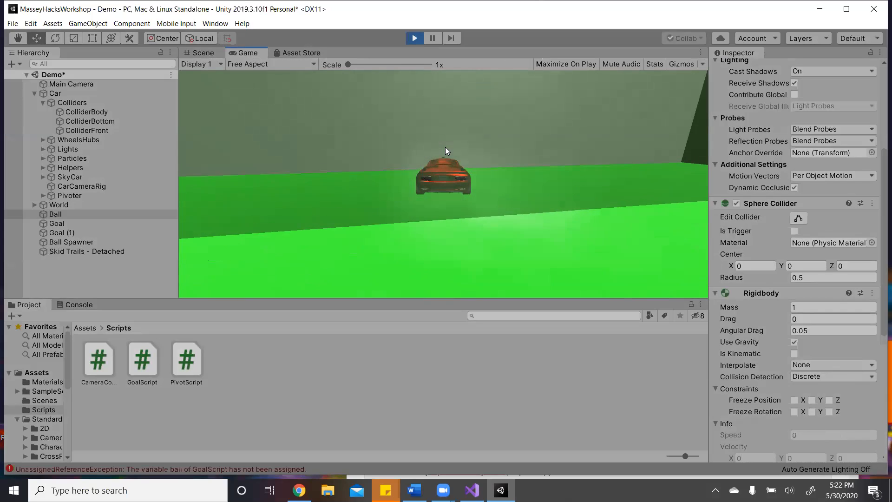
{"action": "key", "text": "a"}
{"action": "key", "text": "s"}
{"action": "key", "text": "a"}
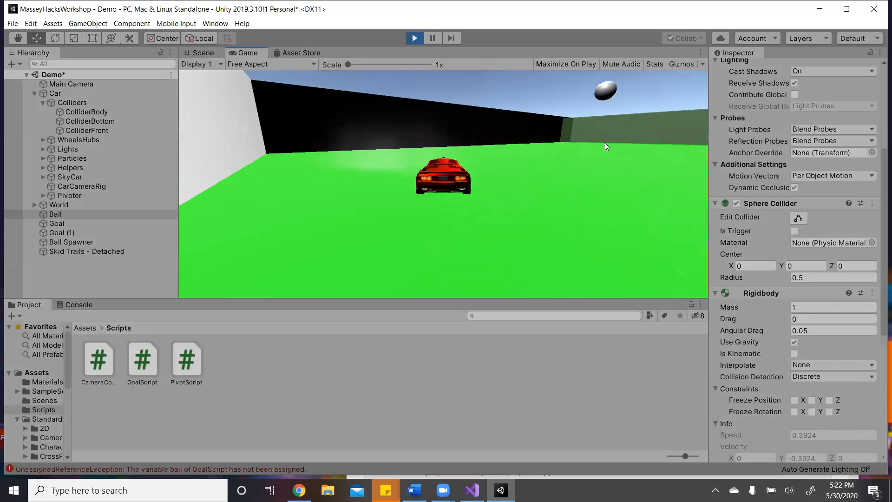
{"action": "key", "text": "w"}
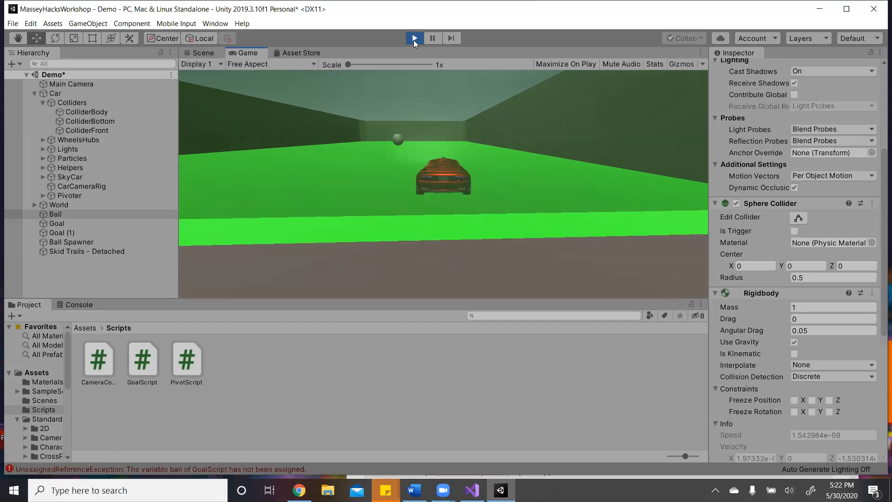
{"action": "left_click", "coordinate": [414, 40]}
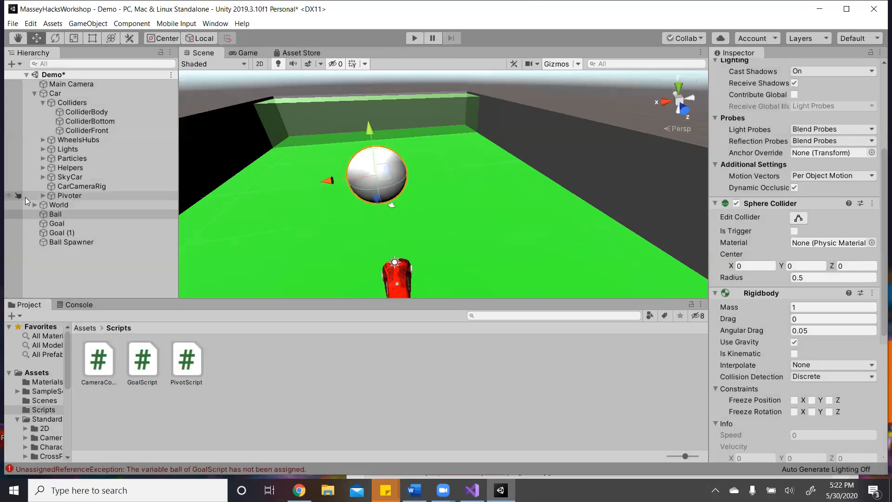
- Create a new tag named Vehicle for the Car's three collider objects
{"action": "left_click", "coordinate": [37, 205]}
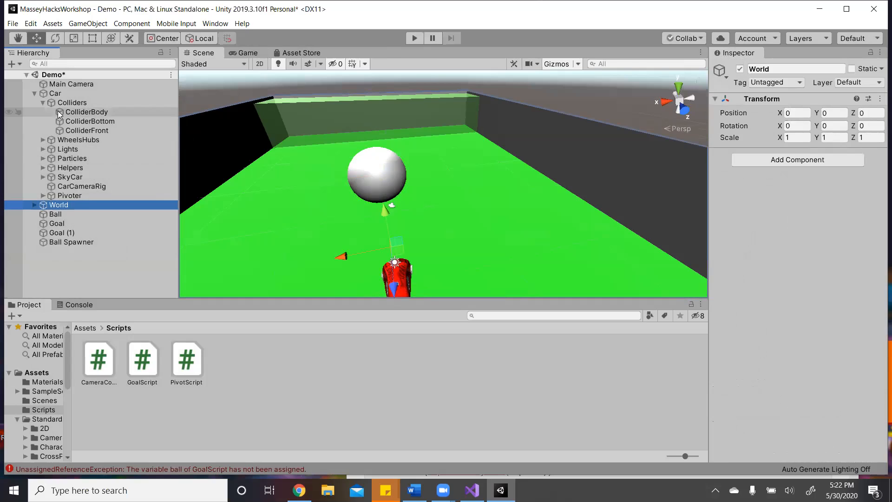
{"action": "left_click", "coordinate": [76, 113]}
{"action": "left_click", "coordinate": [88, 131], "text": "shift"}
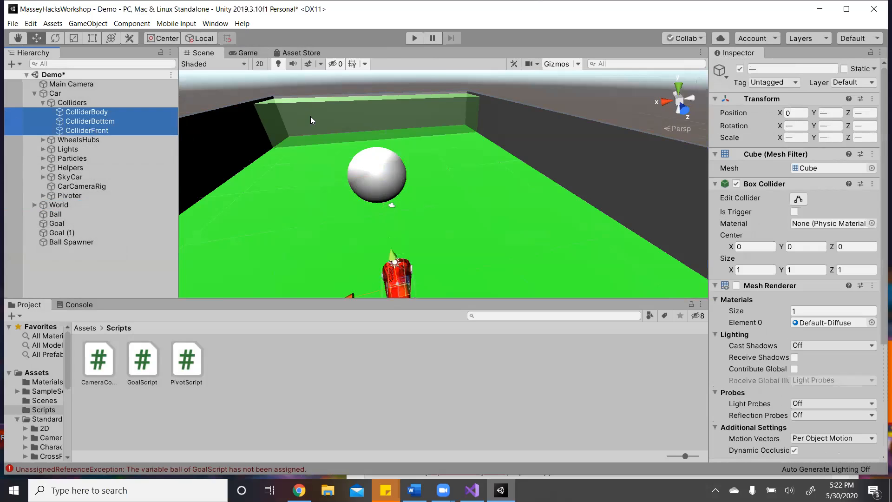
{"action": "left_click", "coordinate": [785, 83]}
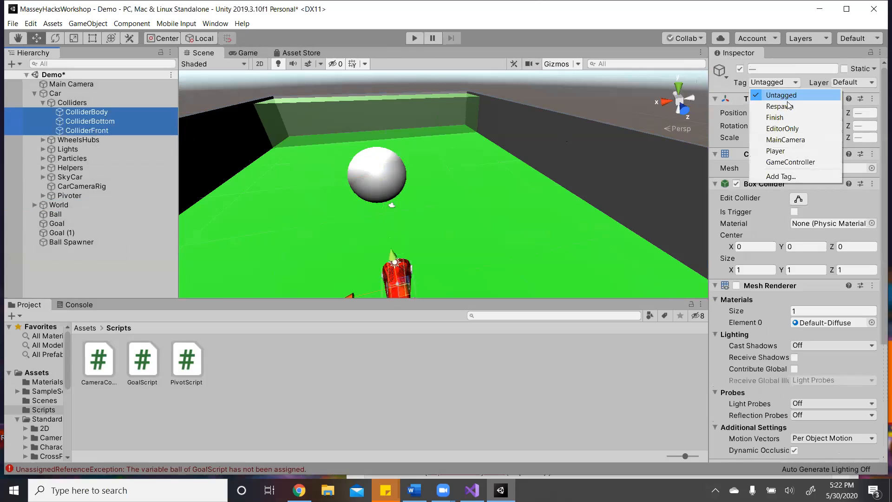
{"action": "left_click", "coordinate": [785, 177]}
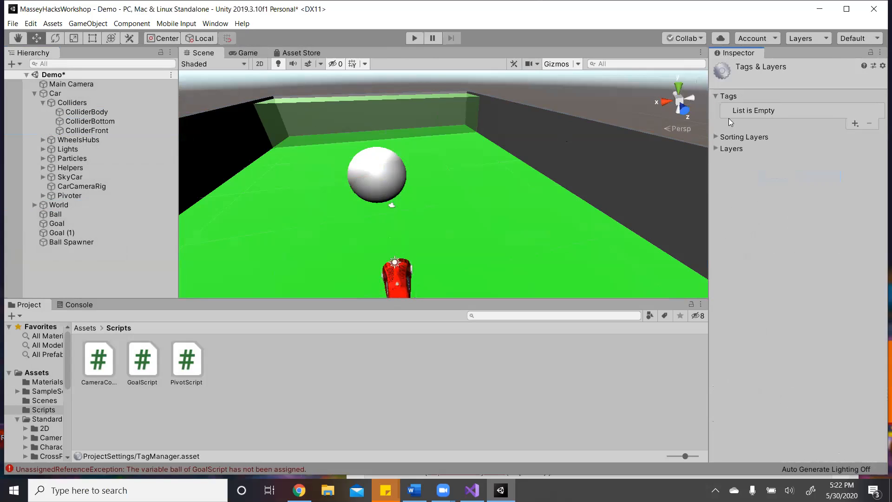
{"action": "left_click", "coordinate": [855, 124]}
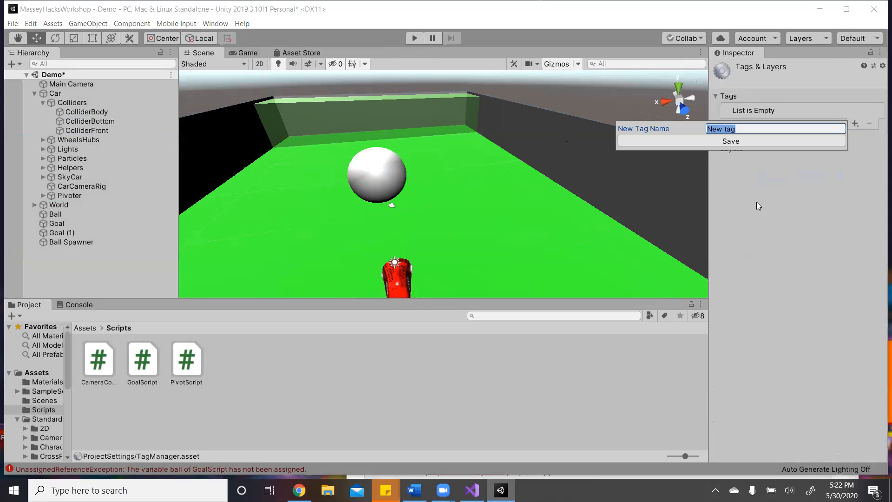
{"action": "type", "text": "Car"}
{"action": "key", "text": "BackSpace"}
{"action": "key", "text": "BackSpace"}
{"action": "key", "text": "BackSpace"}
{"action": "type", "text": "Vehicle"}
{"action": "key", "text": "Return"}
- Assign the Vehicle tag to the Car's ColliderBody, ColliderBottom and ColliderFront
{"action": "left_click", "coordinate": [116, 109]}
{"action": "left_click", "coordinate": [118, 119]}
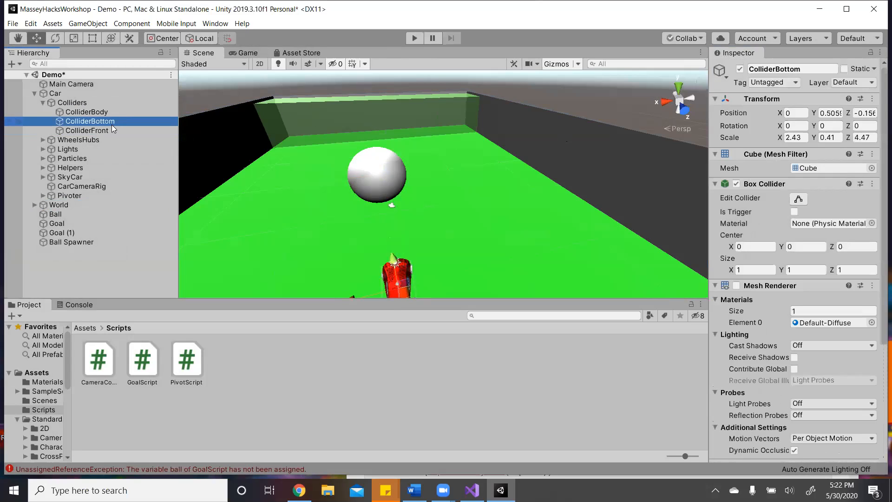
{"action": "left_click", "coordinate": [111, 128]}
{"action": "left_click", "coordinate": [106, 111], "text": "shift"}
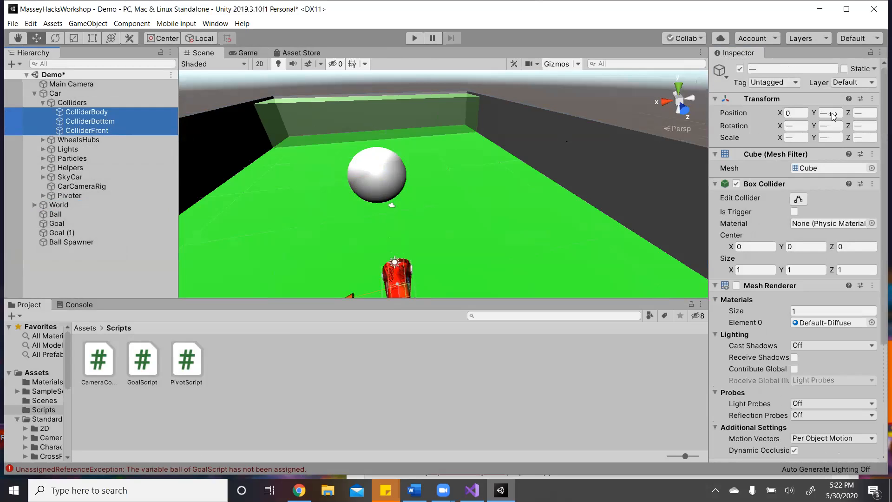
{"action": "left_click", "coordinate": [789, 84]}
{"action": "left_click", "coordinate": [778, 175]}
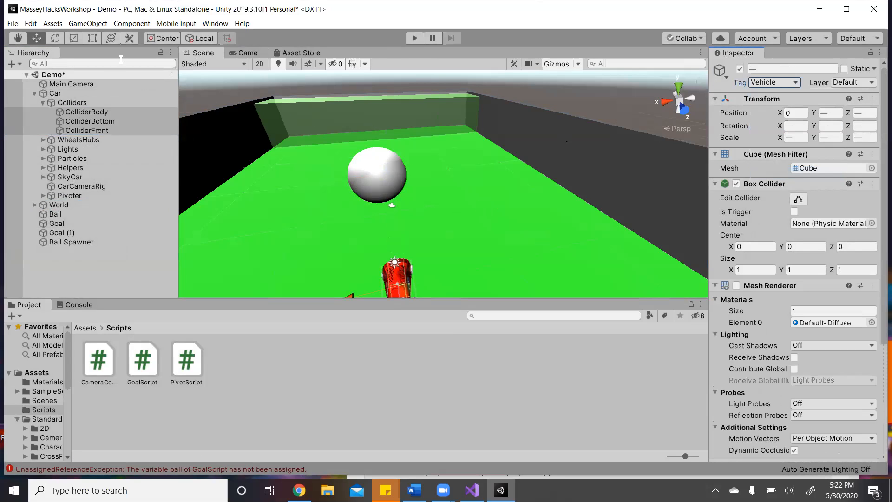
{"action": "left_click", "coordinate": [88, 111]}
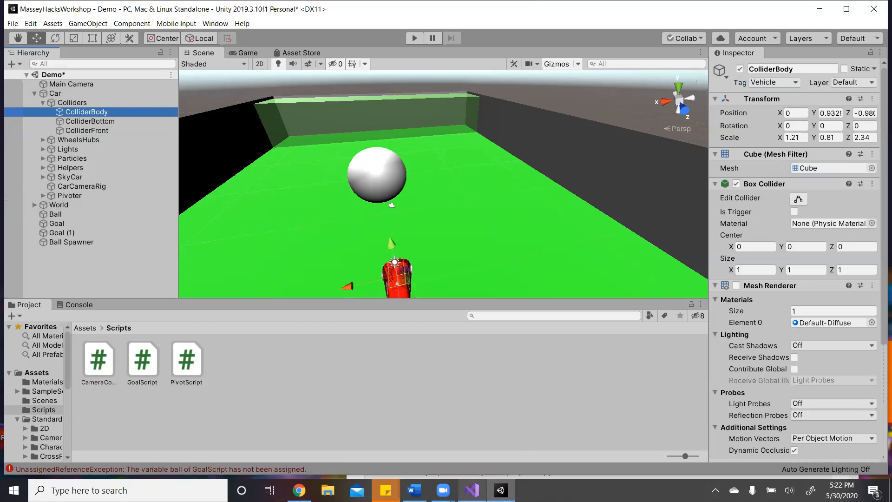
- In Visual Studio, begin OnTriggerEnter in GoalScript.cs with an if condition testing that other.GetComponent<Collider>().tag is not "Car"
{"action": "left_click", "coordinate": [472, 490]}
{"action": "left_click", "coordinate": [221, 164]}
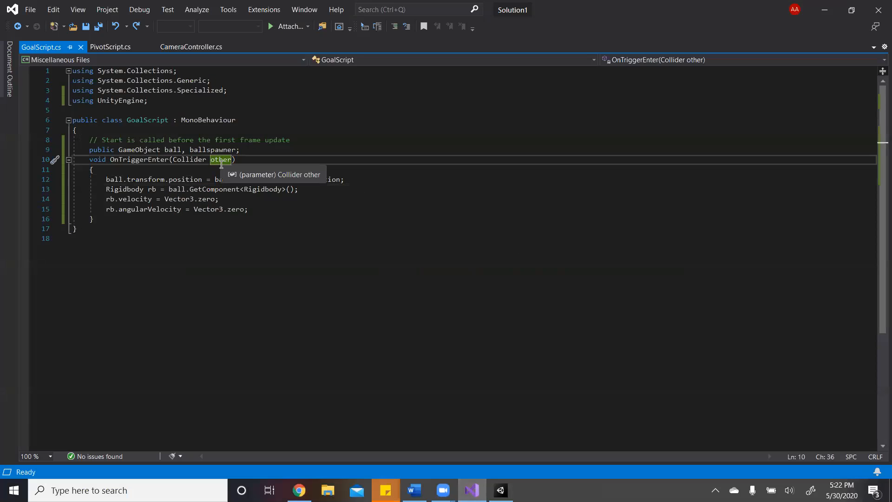
{"action": "left_click", "coordinate": [189, 170]}
{"action": "key", "text": "Return"}
{"action": "type", "text": "if("}
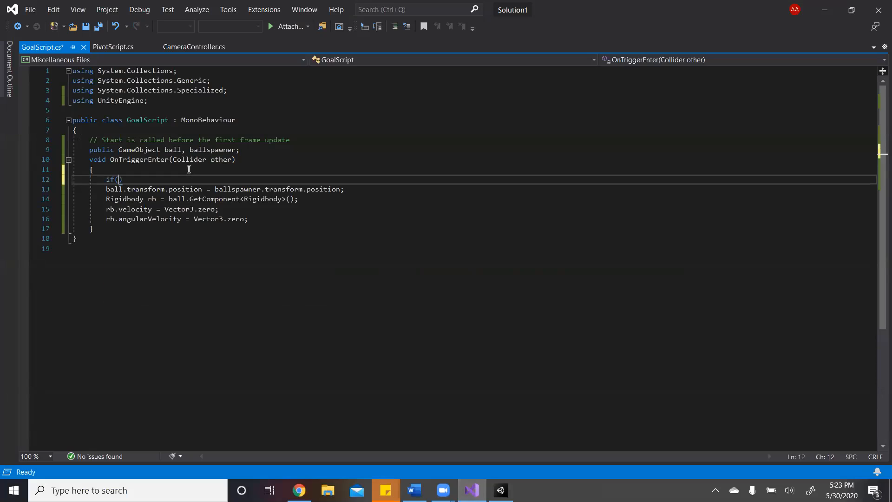
{"action": "type", "text": "other."}
{"action": "type", "text": "GetComponent<Collider>("}
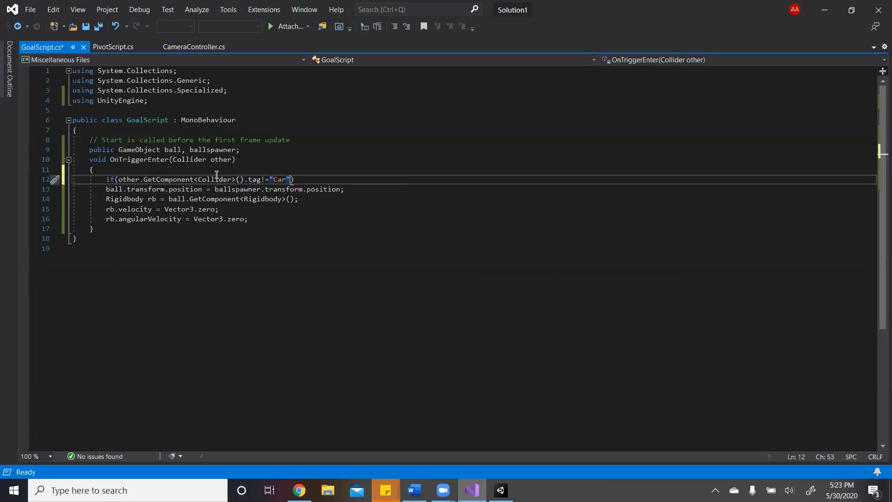
- Try collider in place of GetComponent<Collider>() in the if condition, and restore the GetComponent<Collider>() call
{"action": "key", "text": "BackSpace"}
{"action": "key", "text": "BackSpace"}
{"action": "key", "text": "BackSpace"}
{"action": "key", "text": "BackSpace"}
{"action": "key", "text": "BackSpace"}
{"action": "key", "text": "BackSpace"}
{"action": "key", "text": "BackSpace"}
{"action": "key", "text": "BackSpace"}
{"action": "key", "text": "BackSpace"}
{"action": "key", "text": "BackSpace"}
{"action": "key", "text": "BackSpace"}
{"action": "key", "text": "BackSpace"}
{"action": "key", "text": "BackSpace"}
{"action": "key", "text": "BackSpace"}
{"action": "key", "text": "BackSpace"}
{"action": "key", "text": "BackSpace"}
{"action": "key", "text": "BackSpace"}
{"action": "key", "text": "BackSpace"}
{"action": "key", "text": "BackSpace"}
{"action": "key", "text": "BackSpace"}
{"action": "type", "text": "collider"}
{"action": "key", "text": "BackSpace"}
{"action": "key", "text": "BackSpace"}
{"action": "key", "text": "BackSpace"}
{"action": "key", "text": "BackSpace"}
{"action": "key", "text": "BackSpace"}
{"action": "key", "text": "BackSpace"}
{"action": "key", "text": "BackSpace"}
{"action": "key", "text": "BackSpace"}
{"action": "type", "text": "GetComponent<Colli"}
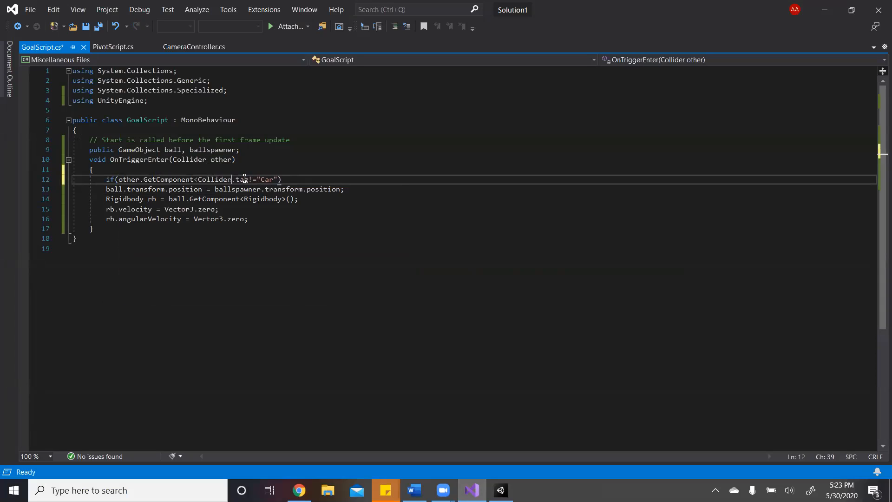
{"action": "type", "text": "der>().tag"}
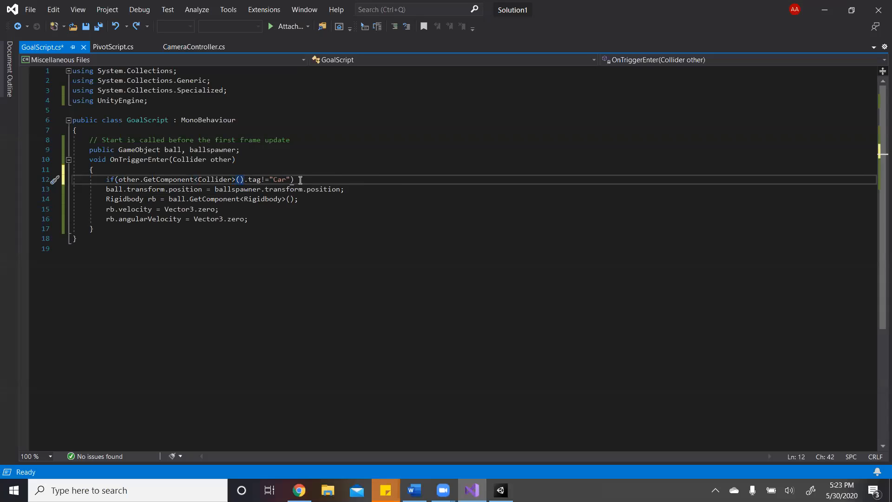
- Enclose the ball position and velocity reset lines in the if statement's braces and save GoalScript.cs
{"action": "type", "text": " != \"Car\") {"}
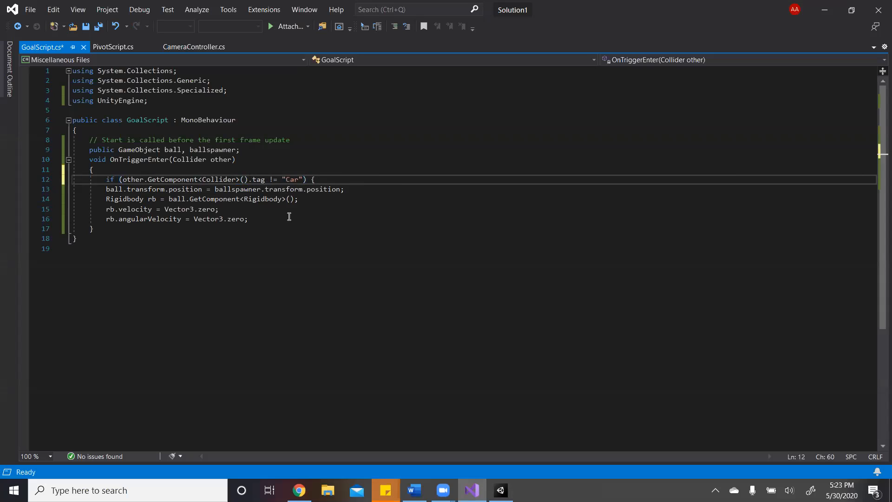
{"action": "left_click", "coordinate": [288, 220]}
{"action": "key", "text": "Return"}
{"action": "type", "text": "}"}
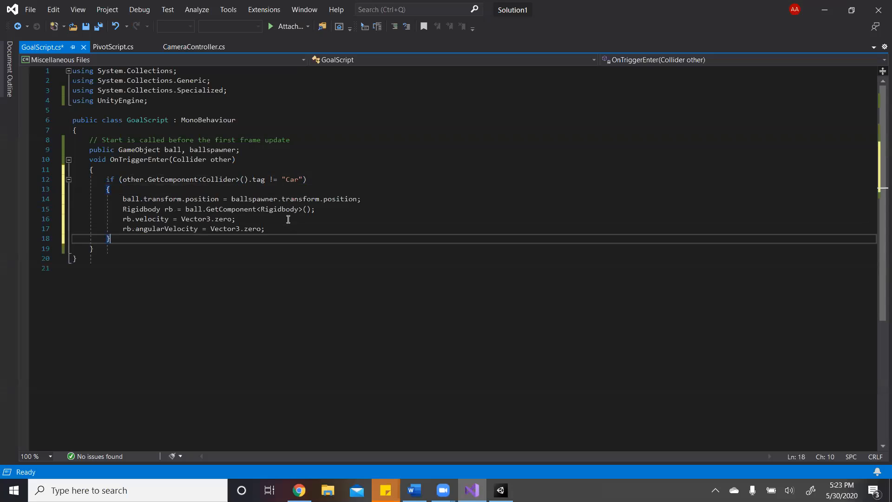
{"action": "left_click", "coordinate": [303, 269]}
{"action": "key", "text": "ctrl+s"}
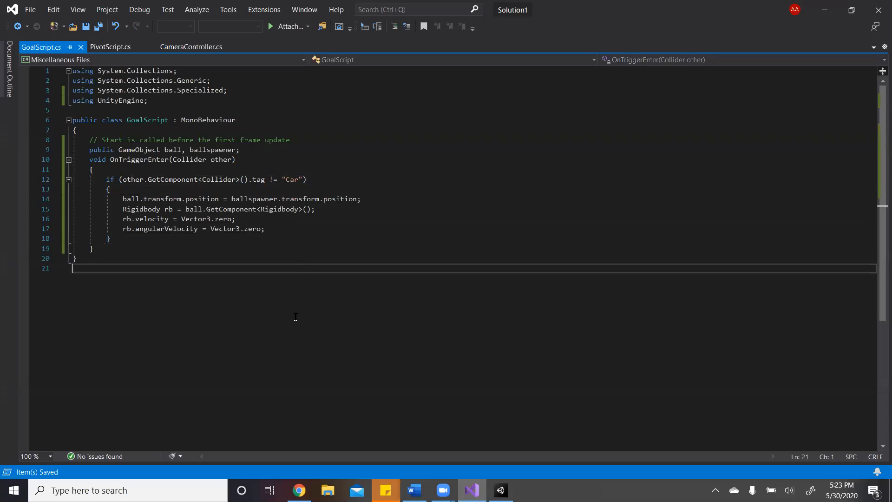
- Change the tag compared in GoalScript's if condition to "Vehicle" and save the script
{"action": "key", "text": "alt+Tab"}
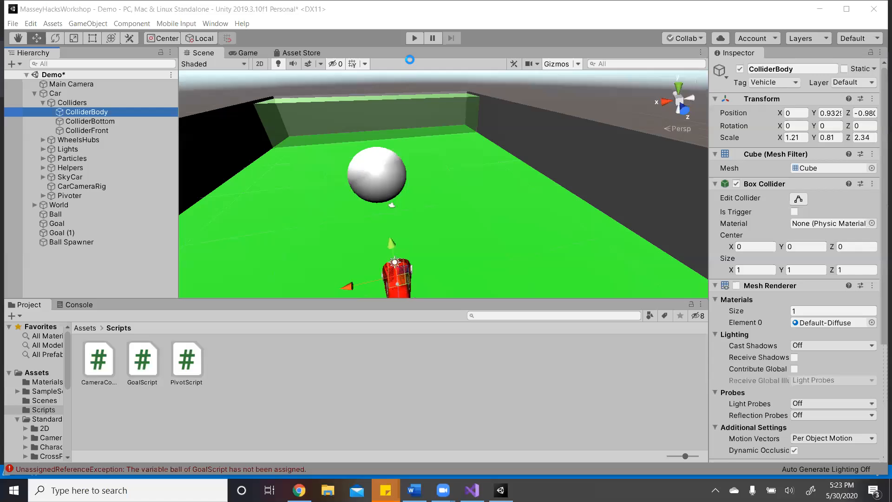
{"action": "key", "text": "alt+Tab"}
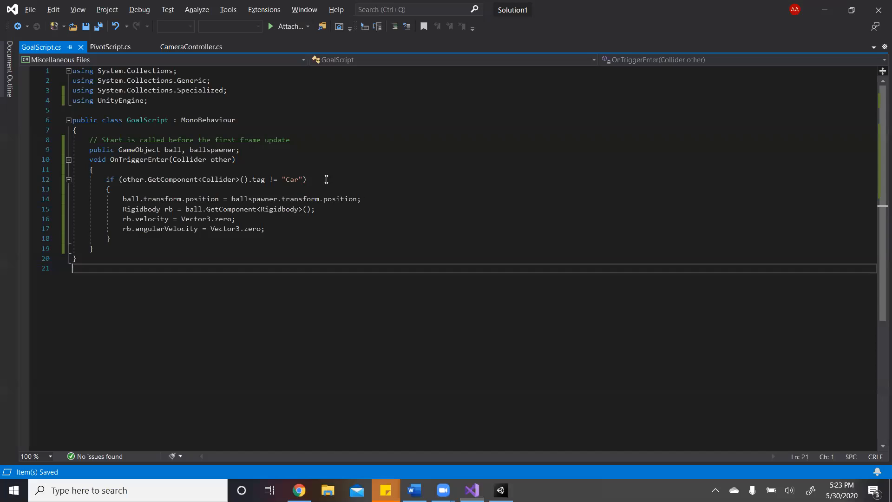
{"action": "double_click", "coordinate": [292, 180]}
{"action": "key", "text": "BackSpace"}
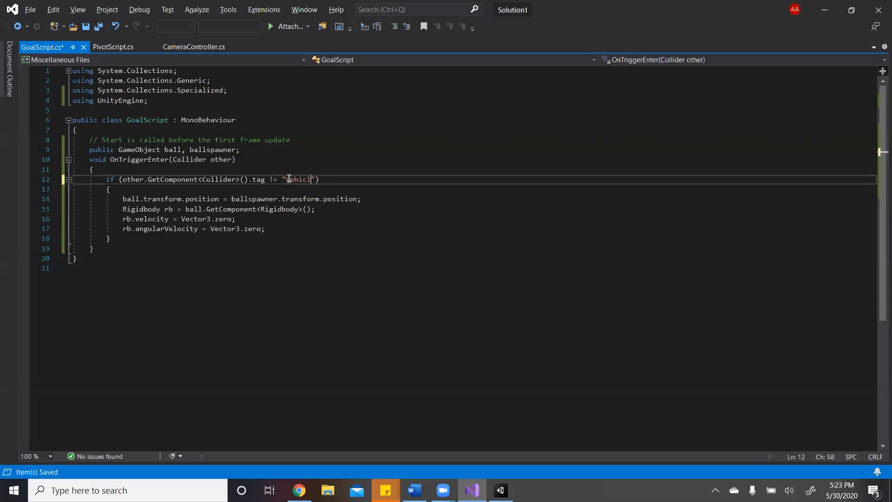
{"action": "type", "text": "Vehicle"}
{"action": "key", "text": "ctrl+s"}
- Switch to Unity, run the game, and drive the car into the goals to test the Vehicle tag check
{"action": "key", "text": "super+Tab"}
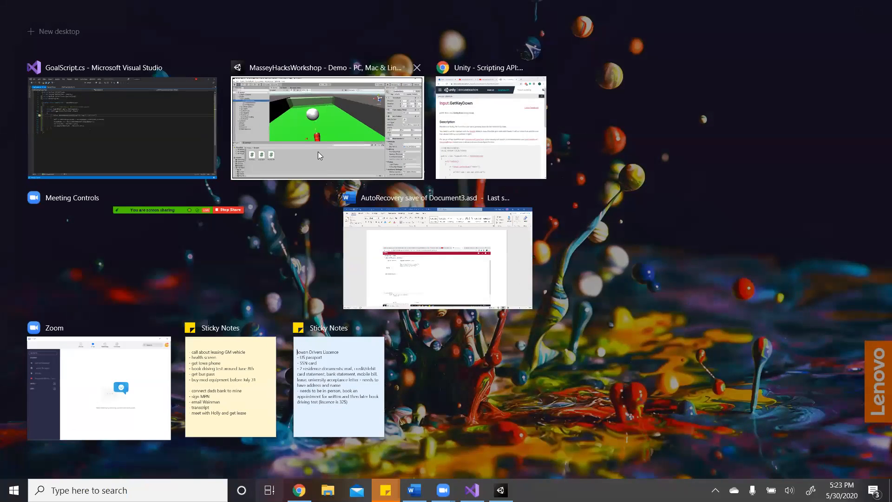
{"action": "left_click", "coordinate": [318, 152]}
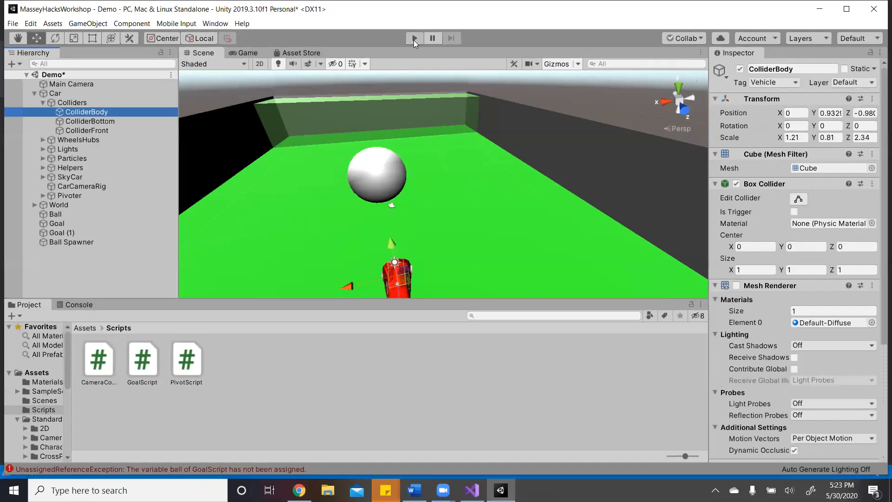
{"action": "left_click", "coordinate": [414, 40]}
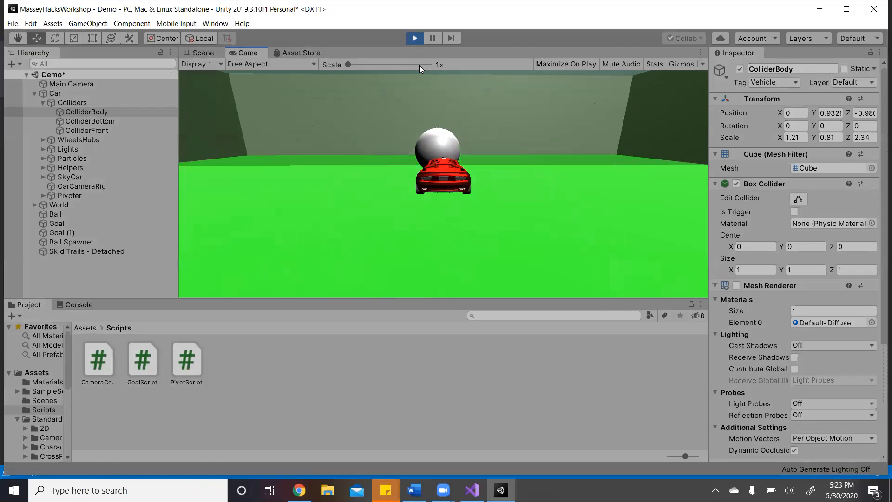
{"action": "key", "text": "s"}
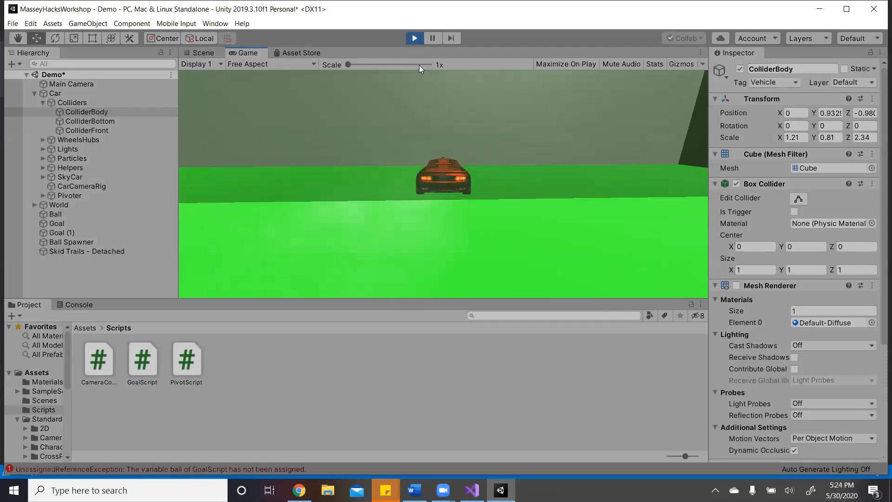
{"action": "key", "text": "a"}
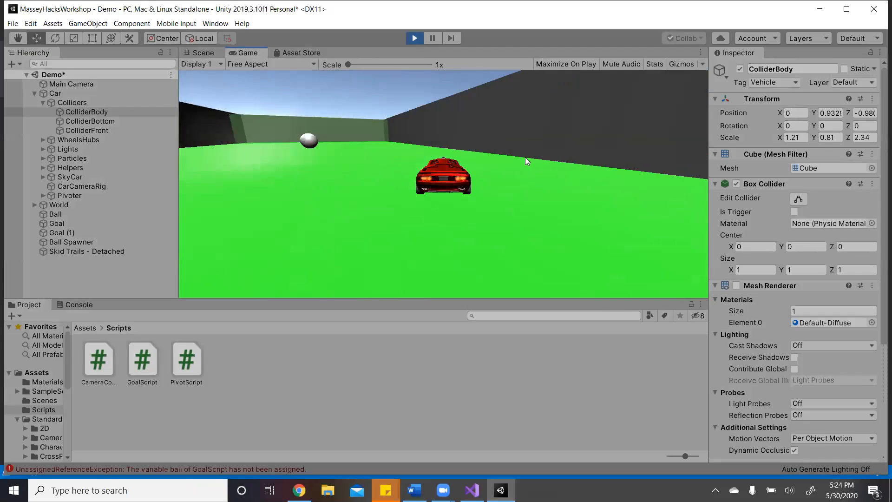
{"action": "key", "text": "w"}
{"action": "key", "text": "d"}
{"action": "key", "text": "s"}
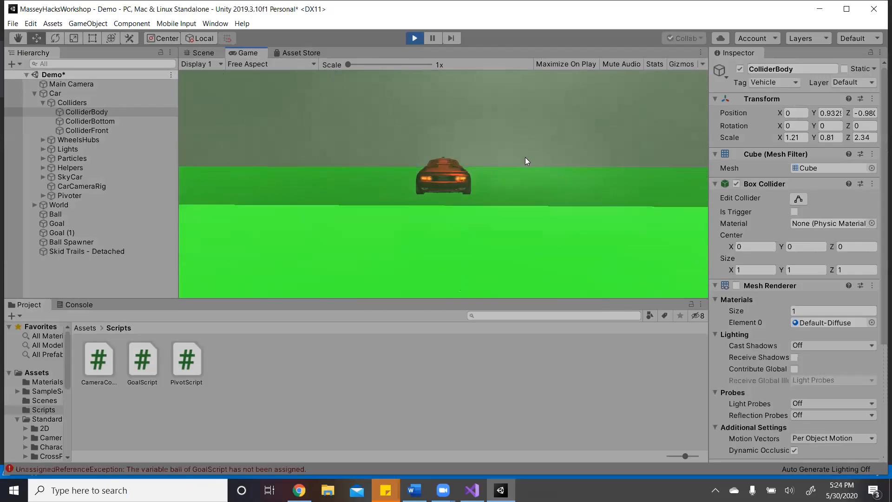
{"action": "key", "text": "d"}
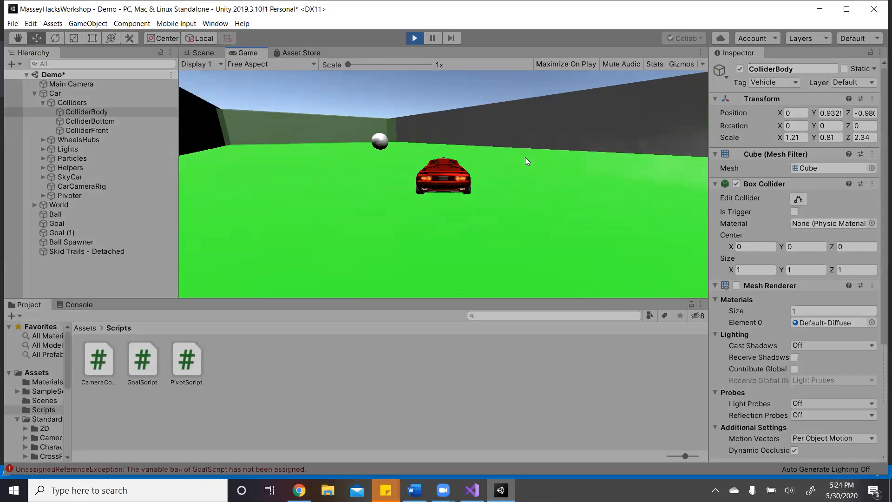
{"action": "key", "text": "w"}
{"action": "key", "text": "a"}
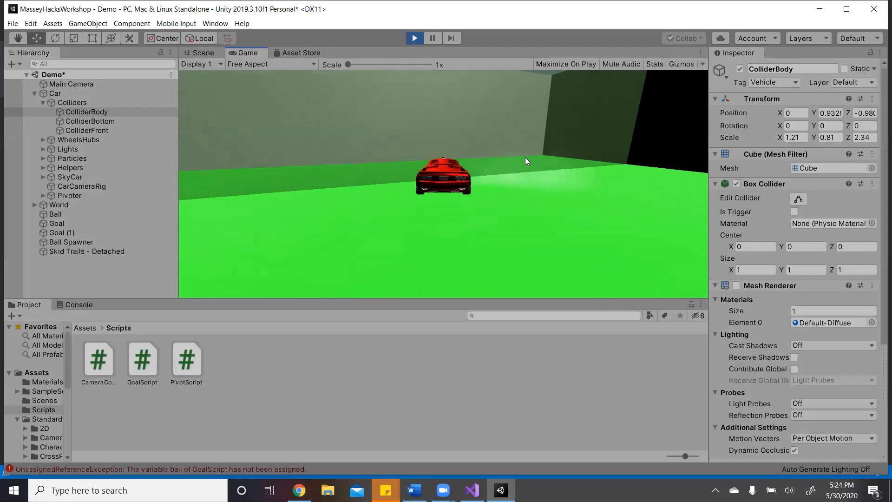
{"action": "key", "text": "d"}
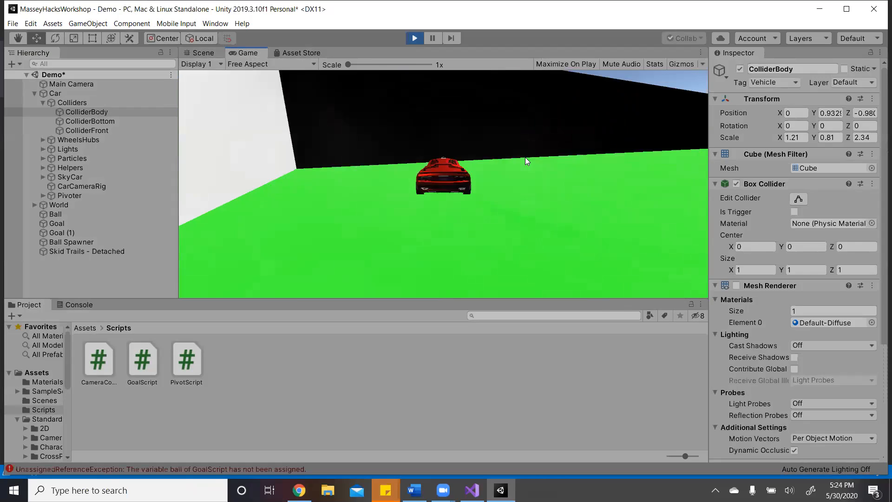
{"action": "key", "text": "d"}
{"action": "key", "text": "s"}
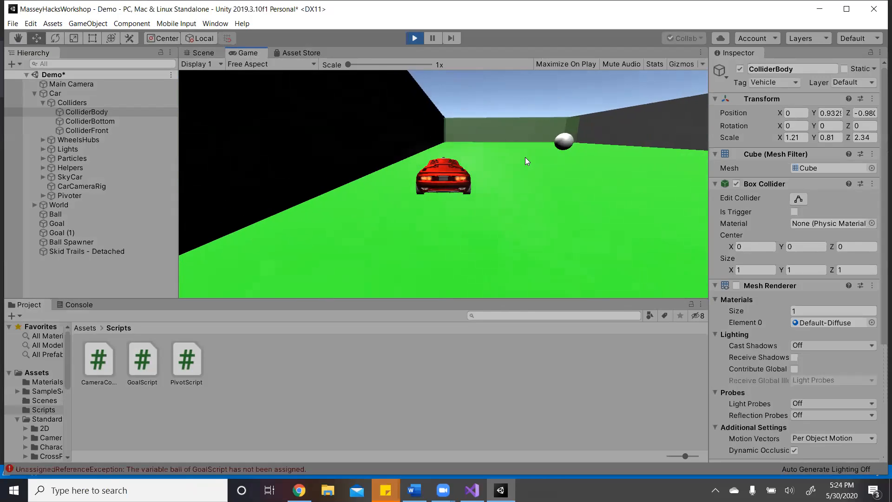
- Drive the car around the ball and the goals to finish testing the Vehicle tag check, and stop the game
{"action": "key", "text": "s"}
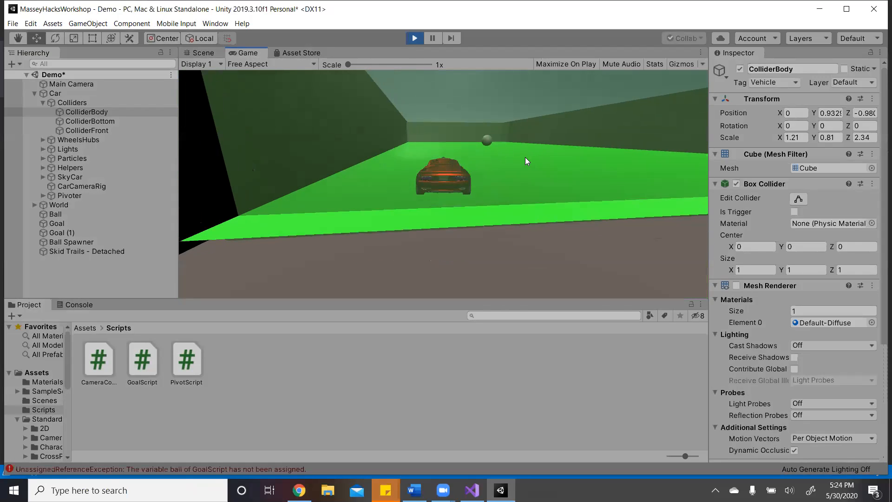
{"action": "key", "text": "w"}
{"action": "key", "text": "w"}
{"action": "key", "text": "d"}
{"action": "key", "text": "a"}
{"action": "key", "text": "d"}
{"action": "key", "text": "s"}
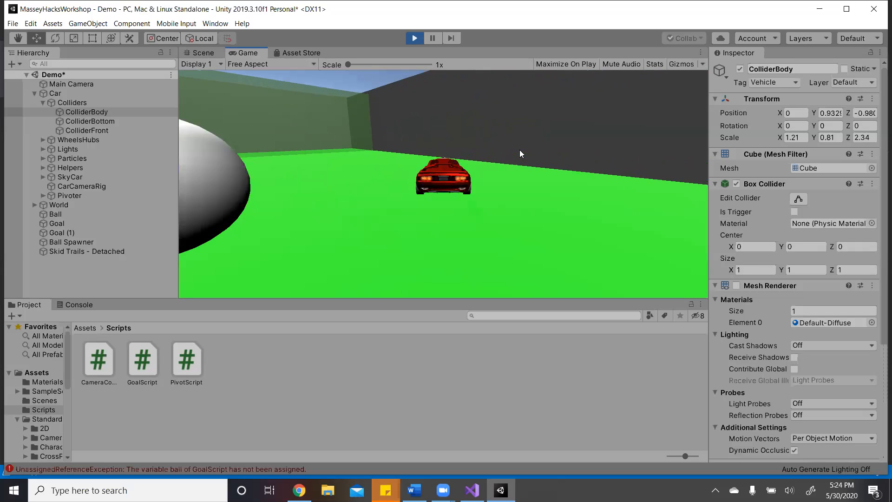
{"action": "key", "text": "a"}
{"action": "key", "text": "w"}
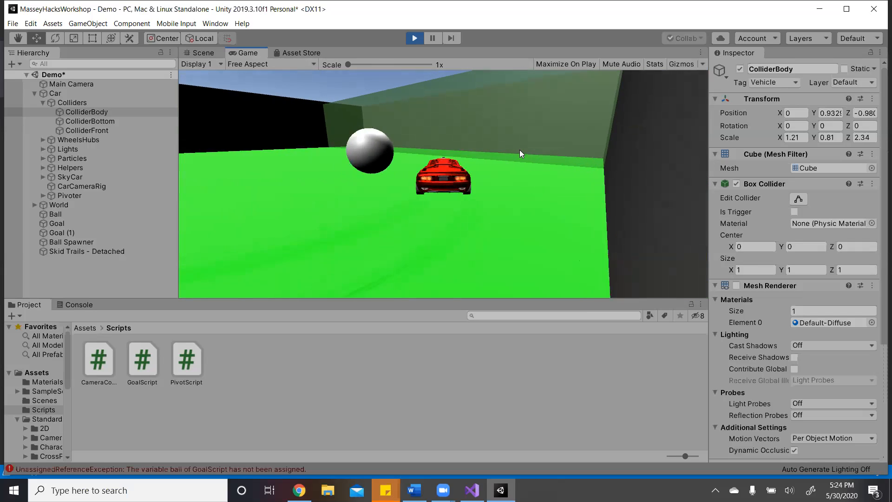
{"action": "key", "text": "w"}
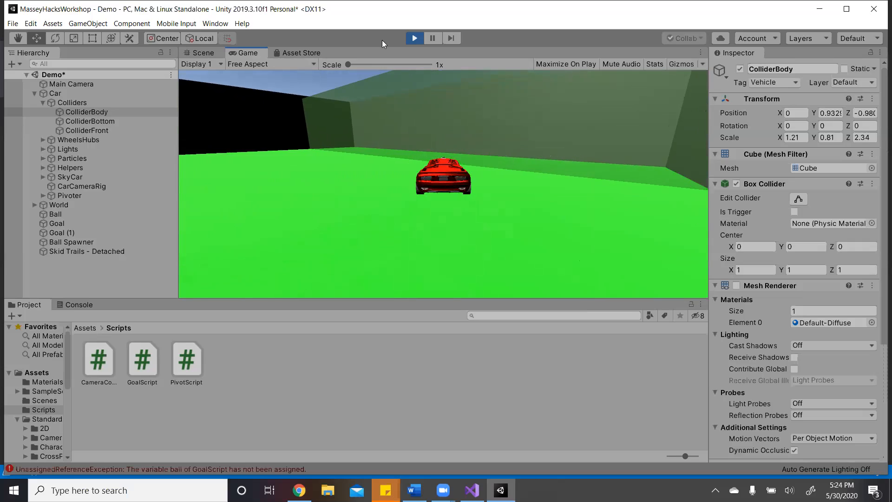
{"action": "key", "text": "a"}
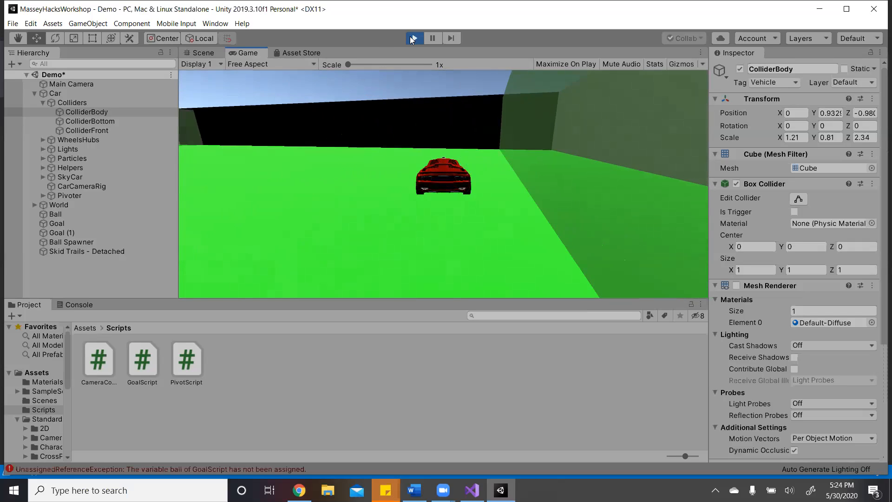
{"action": "key", "text": "a"}
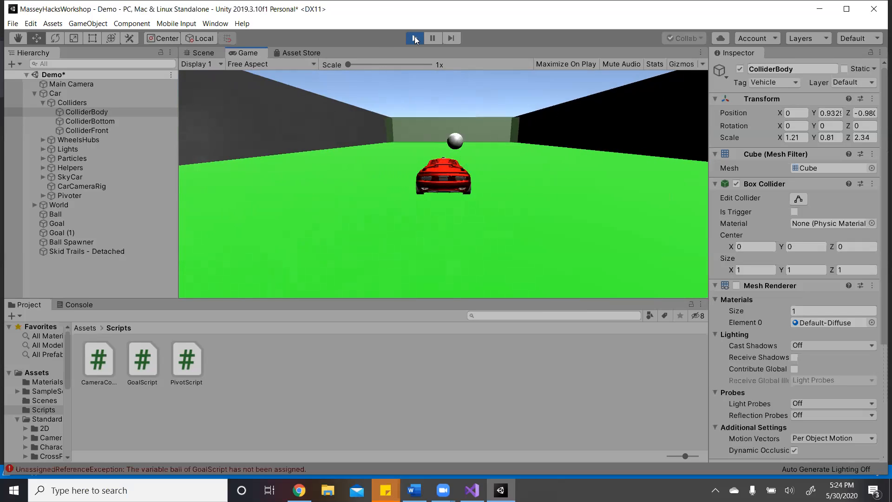
{"action": "left_click", "coordinate": [414, 38]}
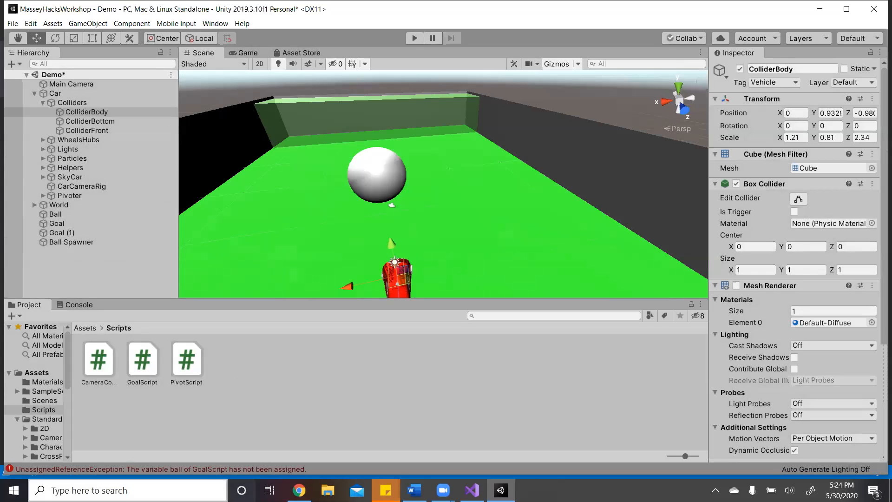
- Create a C# script named HitBall in the Scripts folder
{"action": "right_click", "coordinate": [297, 438]}
{"action": "mouse_move", "coordinate": [363, 194]}
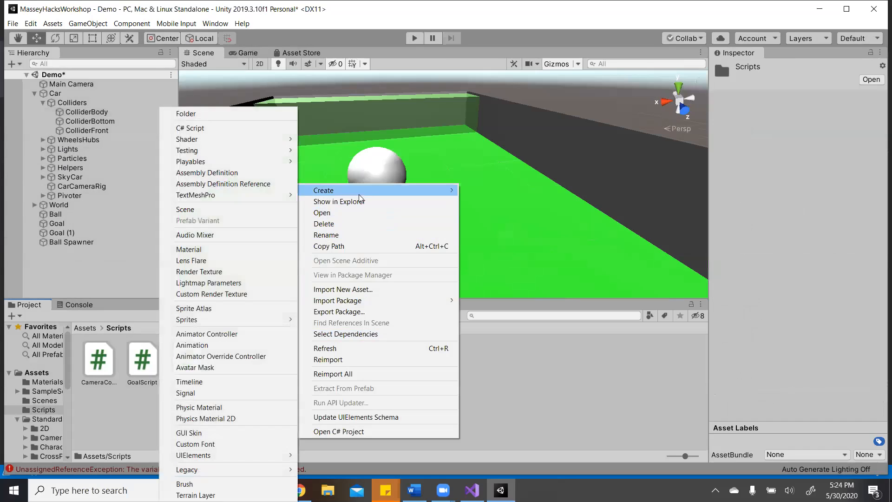
{"action": "left_click", "coordinate": [214, 129]}
{"action": "type", "text": "HitBall"}
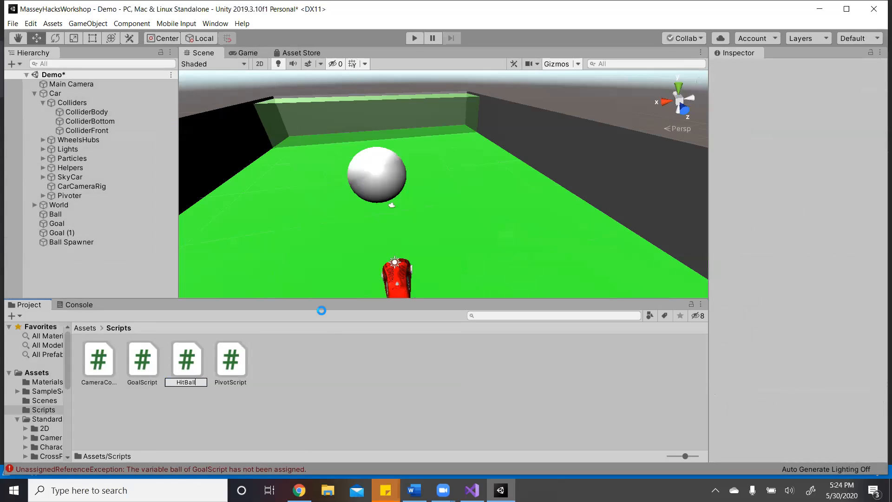
{"action": "key", "text": "Return"}
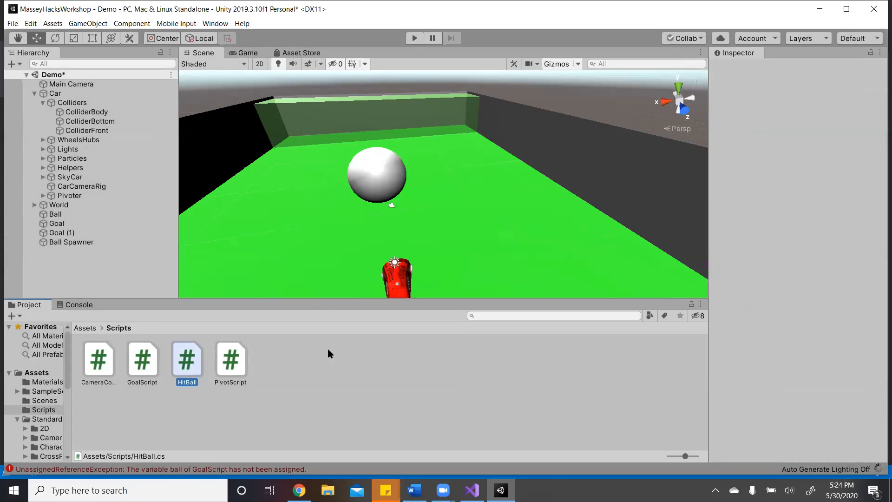
- Open the HitBall script and declare the field private Rigidbody rb; above Start()
{"action": "double_click", "coordinate": [186, 373]}
{"action": "left_click", "coordinate": [129, 164]}
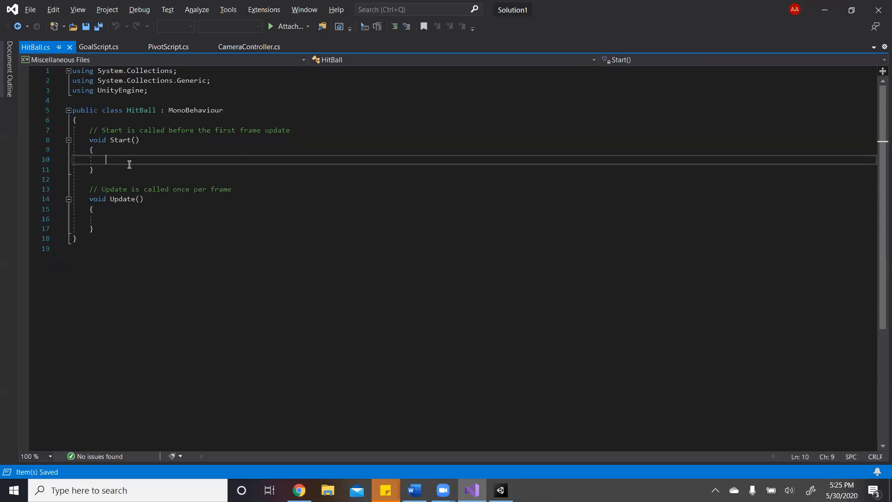
{"action": "left_click", "coordinate": [307, 130]}
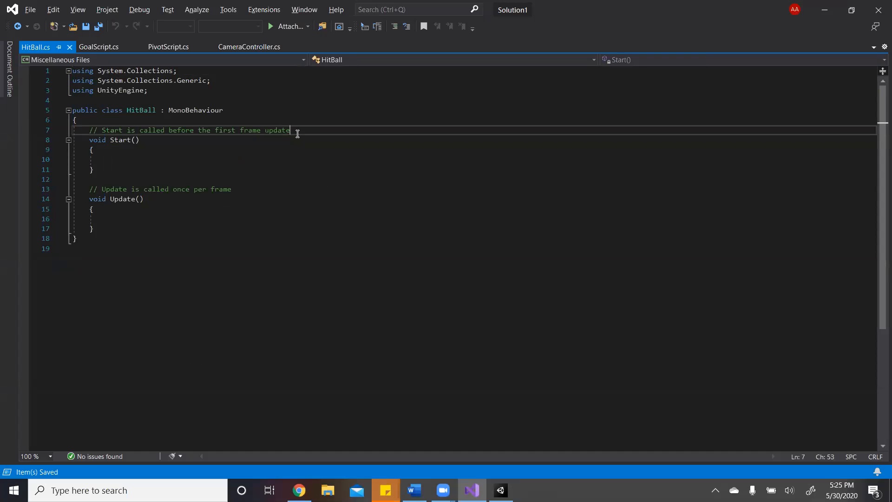
{"action": "key", "text": "Return"}
{"action": "type", "text": "private "}
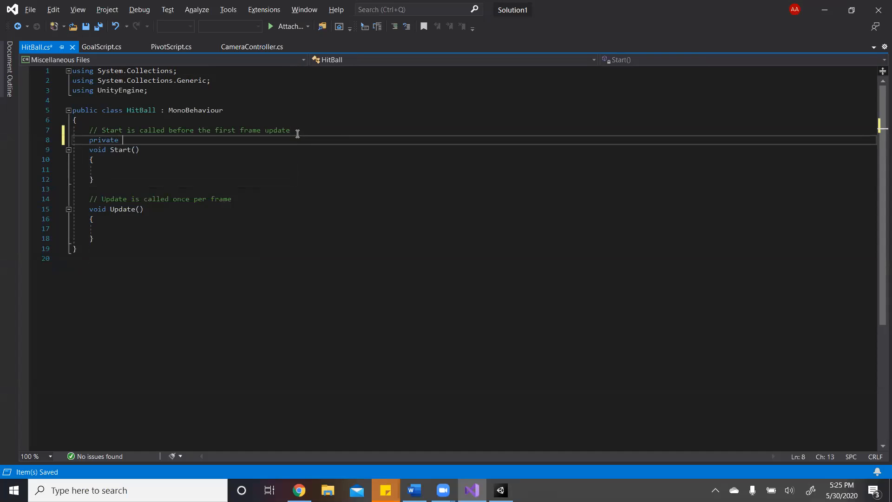
{"action": "type", "text": "Rigid"}
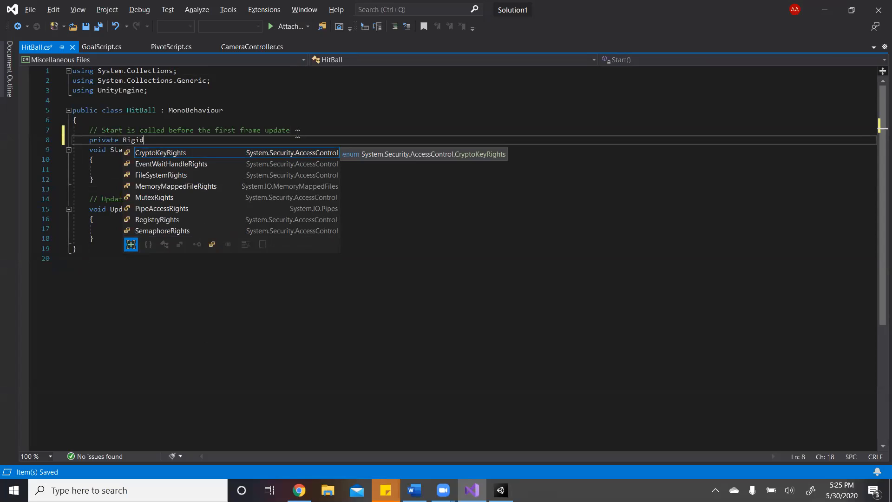
{"action": "type", "text": "Bodybody rb;"}
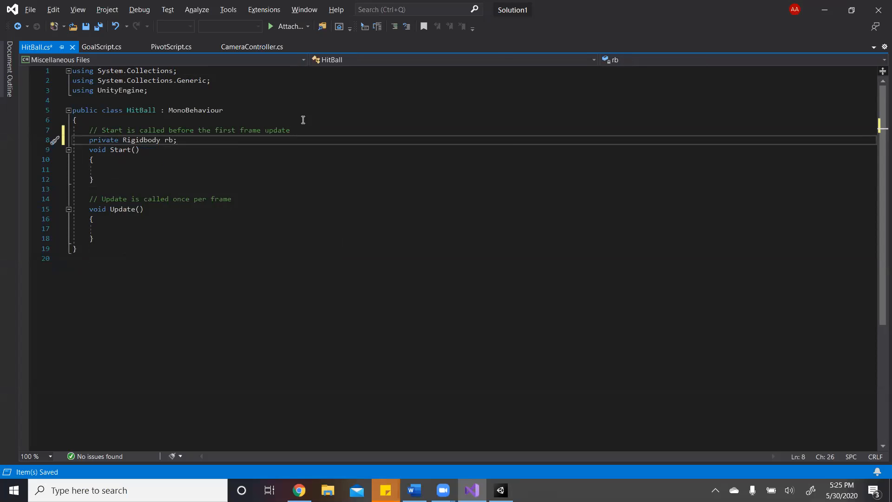
- Assign rb = GetComponent<Rigidbody>(); inside the Start() method
{"action": "left_click", "coordinate": [177, 179]}
{"action": "left_click", "coordinate": [158, 170]}
{"action": "type", "text": "rb = "}
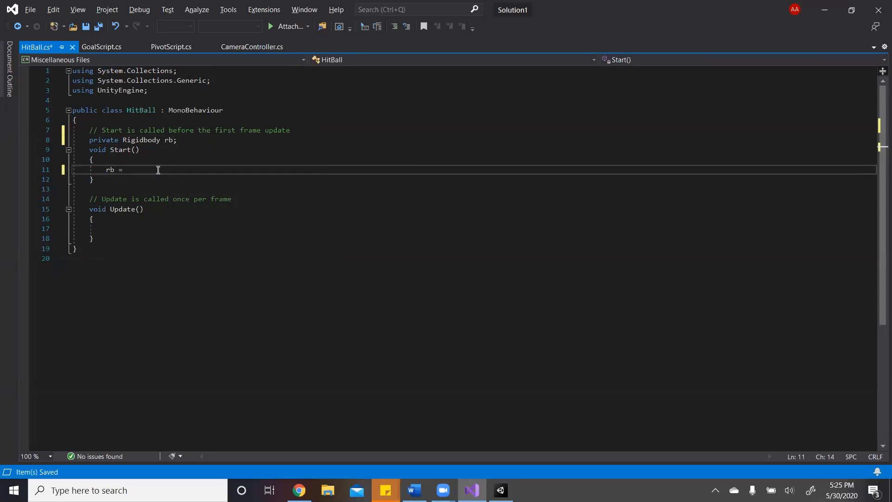
{"action": "type", "text": "G"}
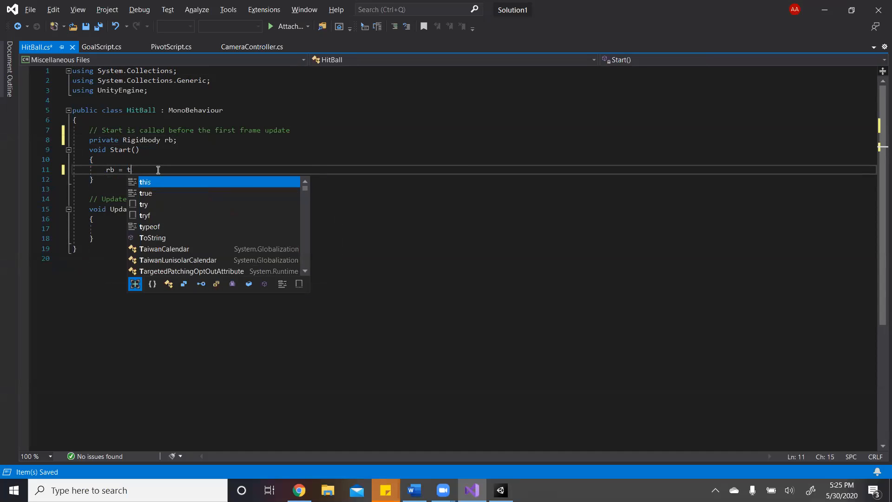
{"action": "type", "text": "etComponent<Rig"}
{"action": "type", "text": "idbody"}
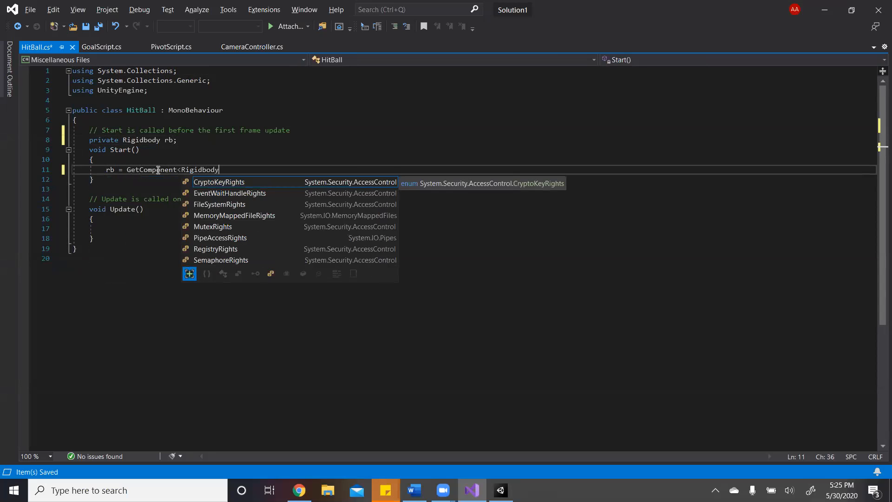
{"action": "key", "text": "Escape"}
{"action": "type", "text": "y>();"}
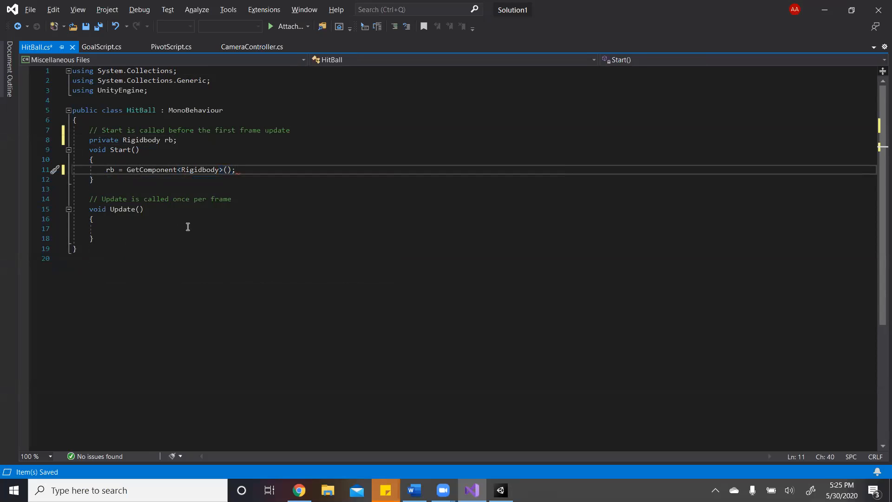
- Add a void OnCollisionEnter(Collision hit) method with an empty body below Update()
{"action": "left_click", "coordinate": [190, 224]}
{"action": "left_click", "coordinate": [157, 238]}
{"action": "left_click", "coordinate": [152, 251]}
{"action": "left_click", "coordinate": [125, 238]}
{"action": "key", "text": "Return"}
{"action": "type", "text": "void OnCollisionEnte"}
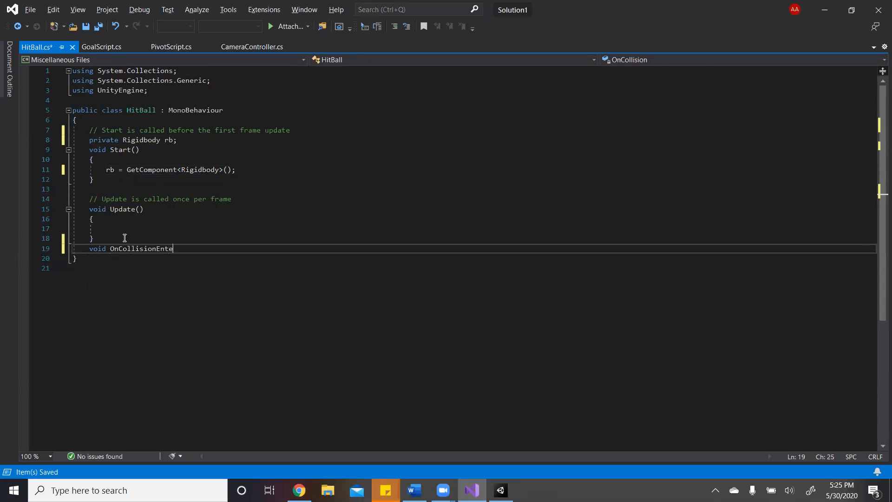
{"action": "type", "text": "r(Collision hit"}
{"action": "key", "text": "Right"}
{"action": "key", "text": "Return"}
{"action": "type", "text": "{"}
{"action": "key", "text": "Return"}
- Add an if block inside OnCollisionEnter that checks hit.collider.tag == "Vehicle"
{"action": "type", "text": "if(hit.c"}
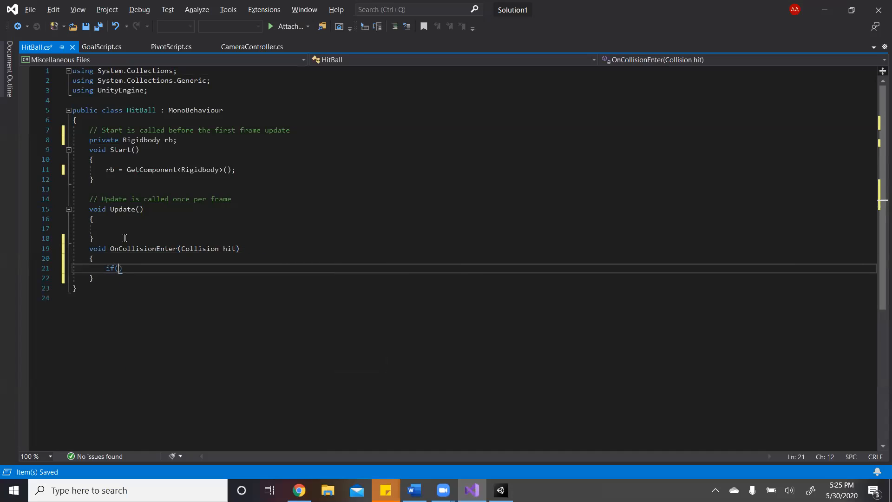
{"action": "type", "text": "ollider.tag==\"Vehicle"}
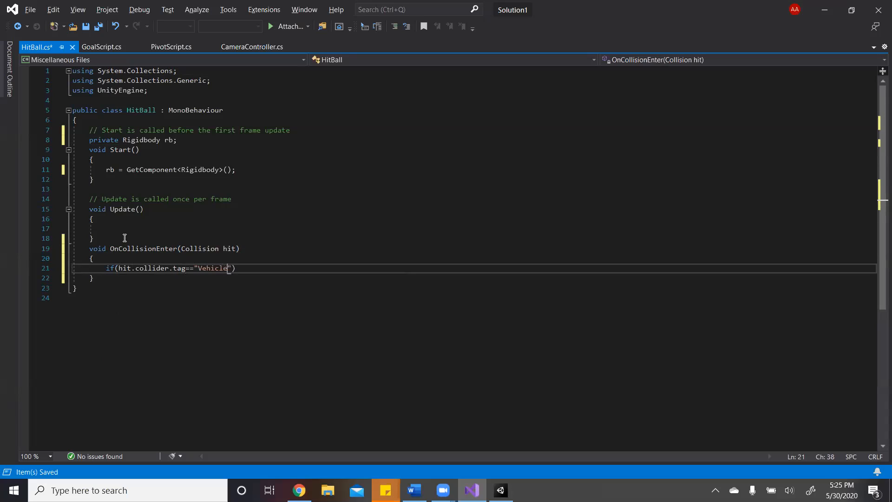
{"action": "key", "text": "Right"}
{"action": "key", "text": "Right"}
{"action": "type", "text": "P"}
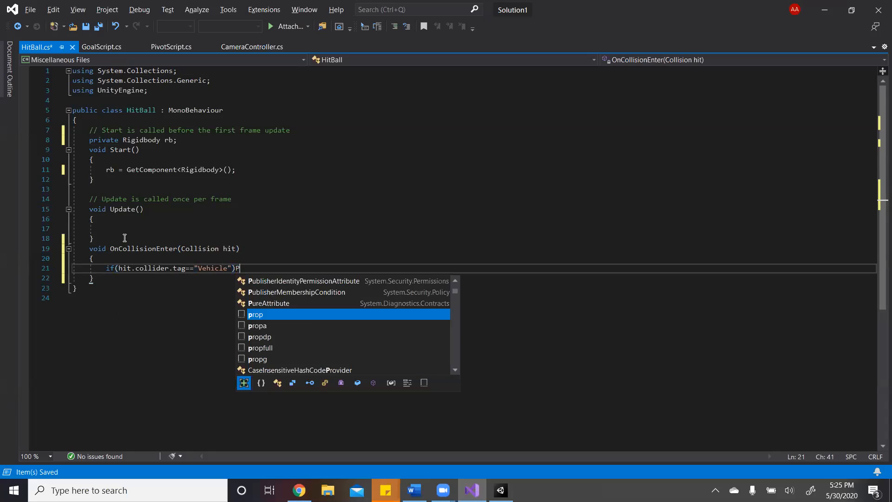
{"action": "key", "text": "BackSpace"}
{"action": "type", "text": "{"}
{"action": "key", "text": "Return"}
- Inside the if block, write rb.velocity = rb.velocity * 1.8f; and save HitBall.cs
{"action": "type", "text": "rb,"}
{"action": "type", "text": "vel"}
{"action": "type", "text": "oicty = rb"}
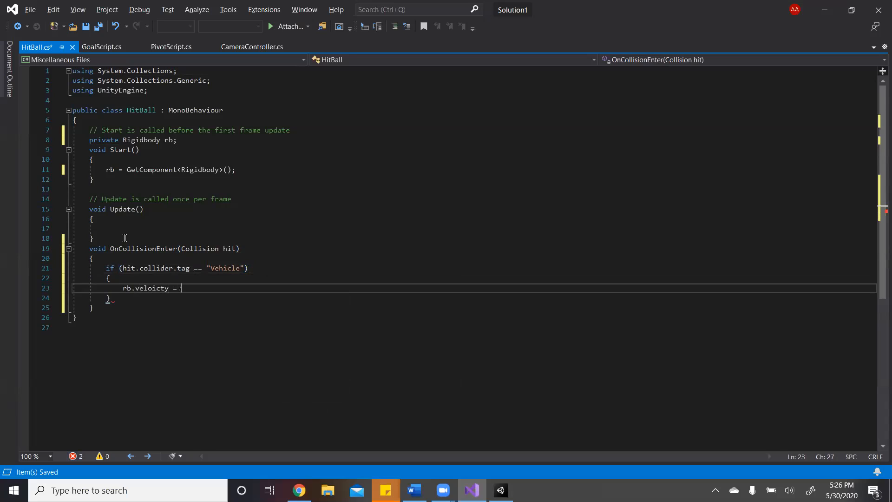
{"action": "key", "text": "BackSpace"}
{"action": "key", "text": "BackSpace"}
{"action": "key", "text": "BackSpace"}
{"action": "key", "text": "BackSpace"}
{"action": "key", "text": "BackSpace"}
{"action": "key", "text": "BackSpace"}
{"action": "key", "text": "BackSpace"}
{"action": "type", "text": "city = rb.velocity * 1.8f;"}
{"action": "left_click", "coordinate": [175, 321]}
{"action": "key", "text": "ctrl+s"}
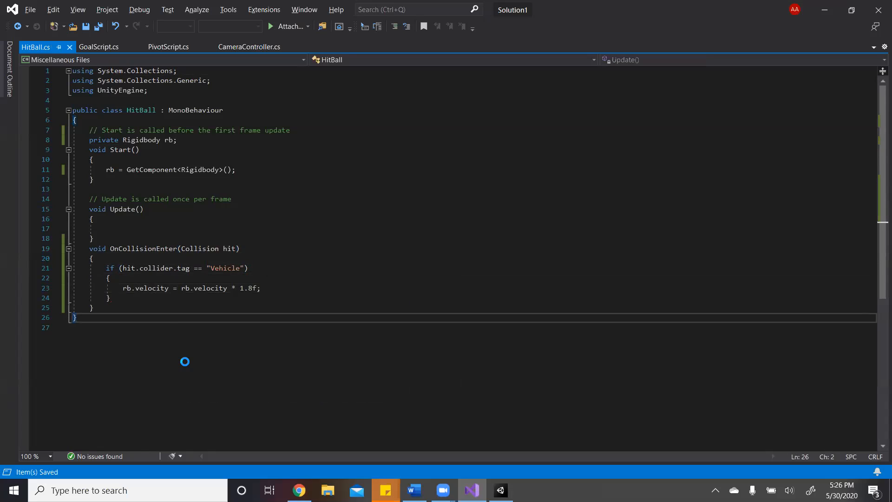
- Switch to Unity, select the Ball, try to attach the HitBall script, and review its components
{"action": "key", "text": "alt+Tab"}
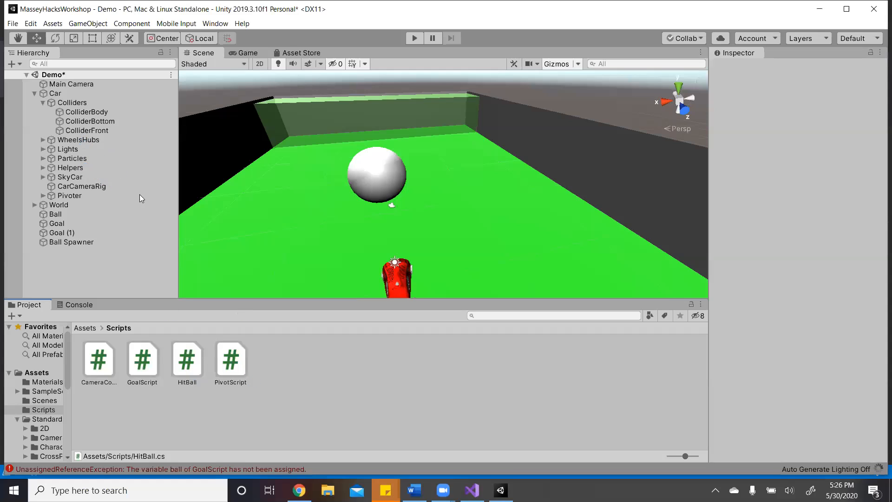
{"action": "left_click", "coordinate": [85, 216]}
{"action": "left_click_drag", "start_coordinate": [186, 384], "coordinate": [798, 339]}
{"action": "scroll", "coordinate": [798, 338], "scroll_direction": "up", "scroll_amount": 3}
{"action": "scroll", "coordinate": [798, 339], "scroll_direction": "down", "scroll_amount": 3}
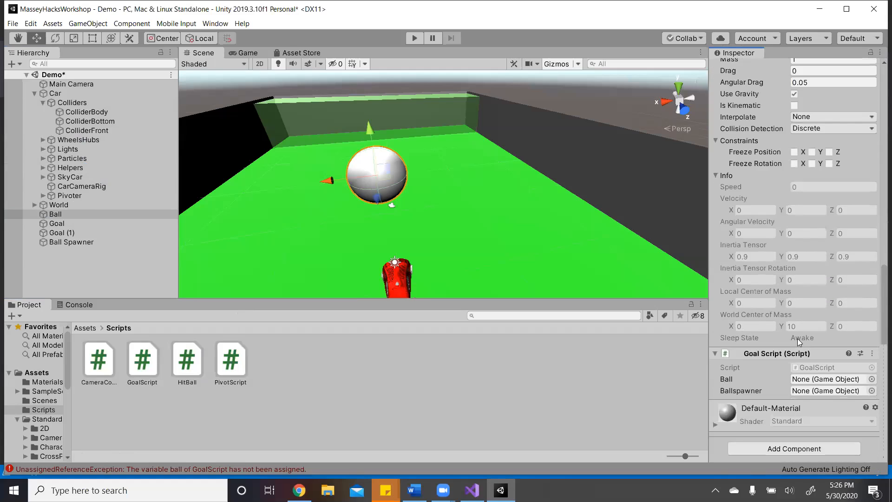
{"action": "scroll", "coordinate": [801, 346], "scroll_direction": "up", "scroll_amount": 7}
{"action": "scroll", "coordinate": [801, 346], "scroll_direction": "down", "scroll_amount": 7}
- Remove the Goal Script component from the Ball
{"action": "right_click", "coordinate": [794, 352]}
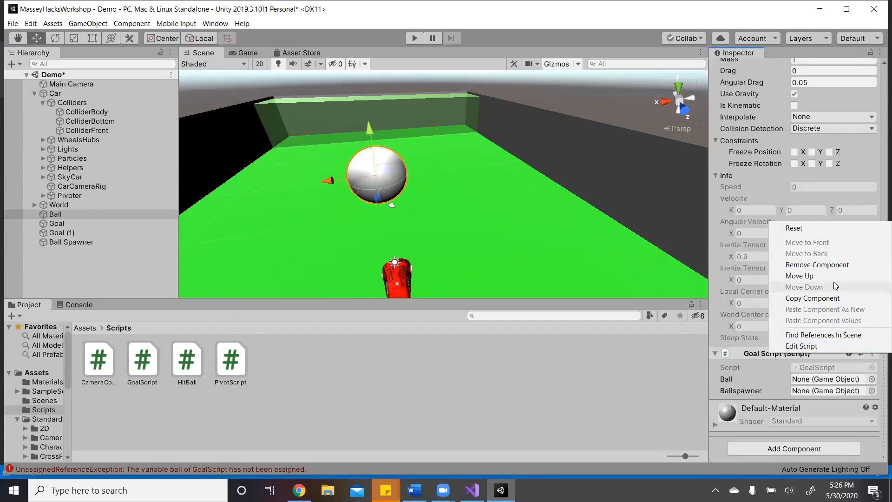
{"action": "left_click", "coordinate": [816, 228]}
{"action": "right_click", "coordinate": [787, 356]}
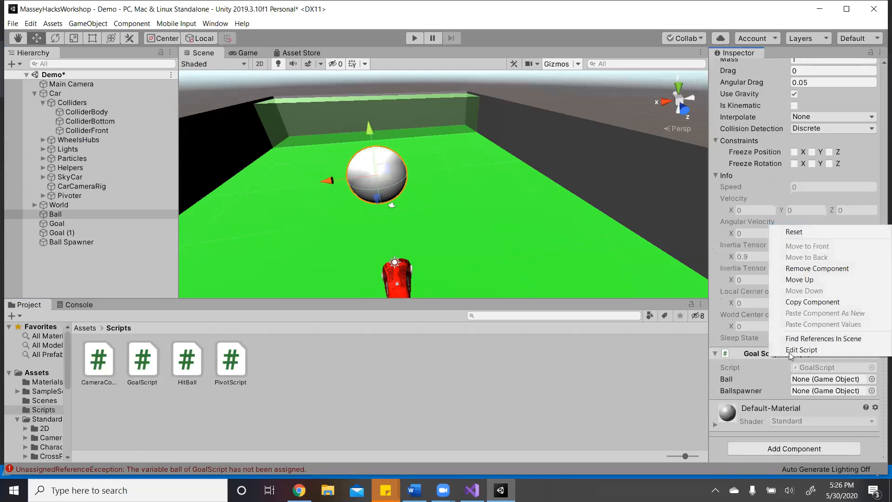
{"action": "left_click", "coordinate": [791, 235]}
{"action": "left_click", "coordinate": [873, 352]}
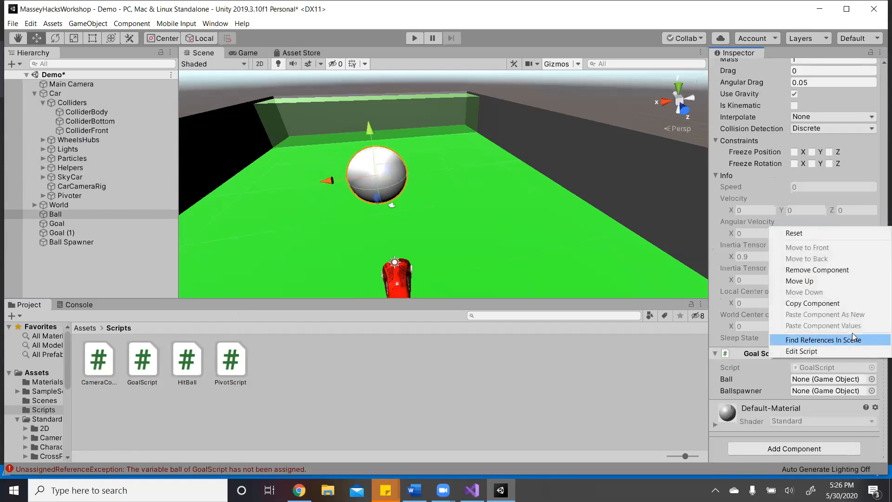
{"action": "left_click", "coordinate": [820, 268]}
- Attach the HitBall script to the Ball, below its Rigidbody component
{"action": "scroll", "coordinate": [822, 269], "scroll_direction": "up", "scroll_amount": 10}
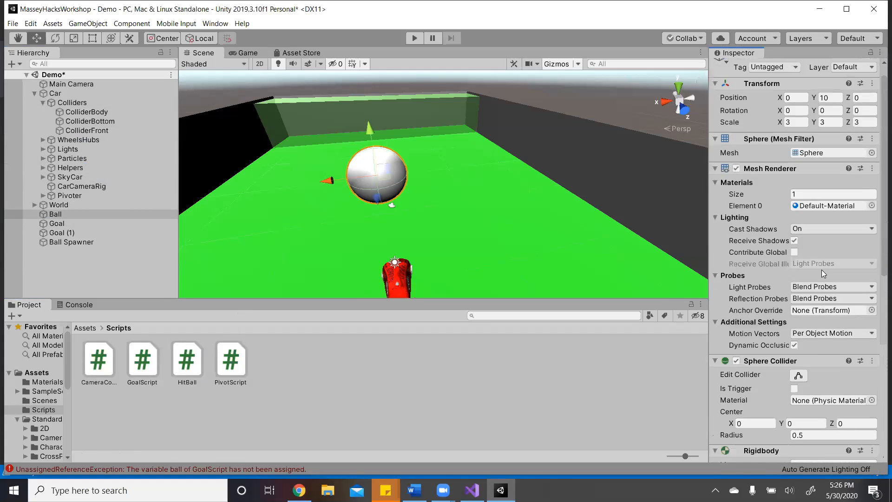
{"action": "scroll", "coordinate": [822, 270], "scroll_direction": "down", "scroll_amount": 10}
{"action": "left_click_drag", "start_coordinate": [189, 370], "coordinate": [731, 408]}
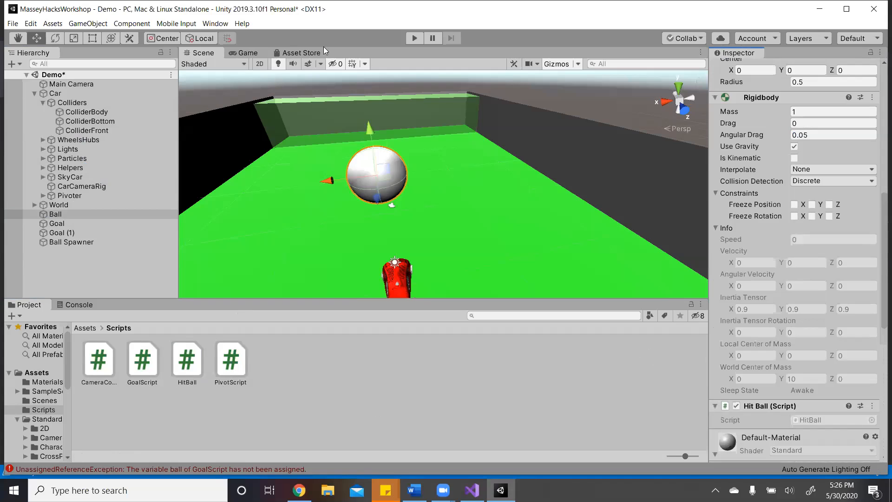
- Play the game and drive the car into the ball to test the HitBall velocity boost
{"action": "left_click", "coordinate": [414, 38]}
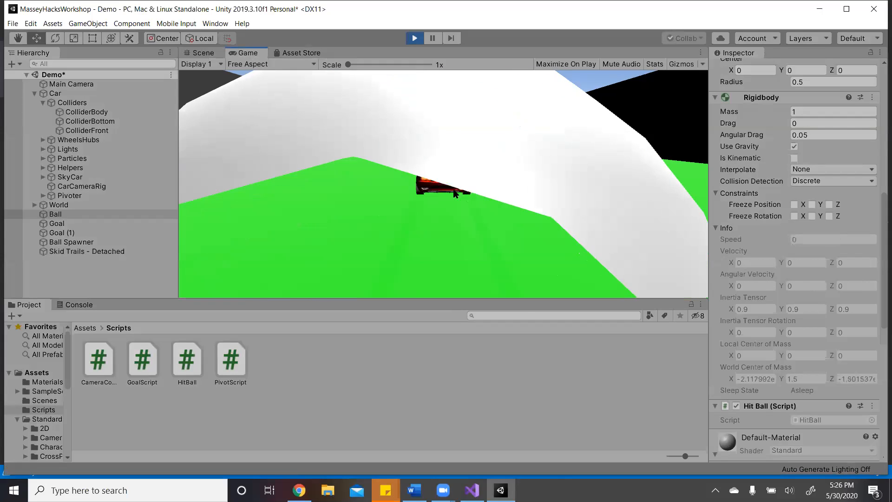
{"action": "key", "text": "d"}
{"action": "key", "text": "a"}
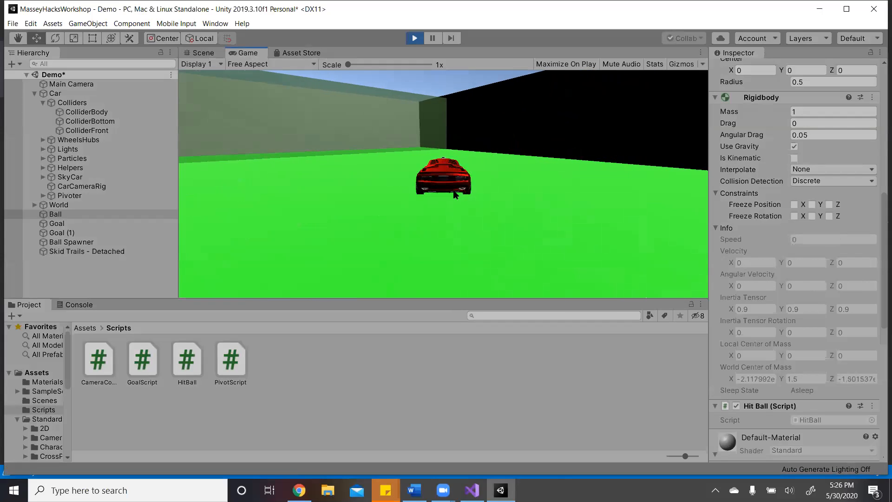
{"action": "key", "text": "a"}
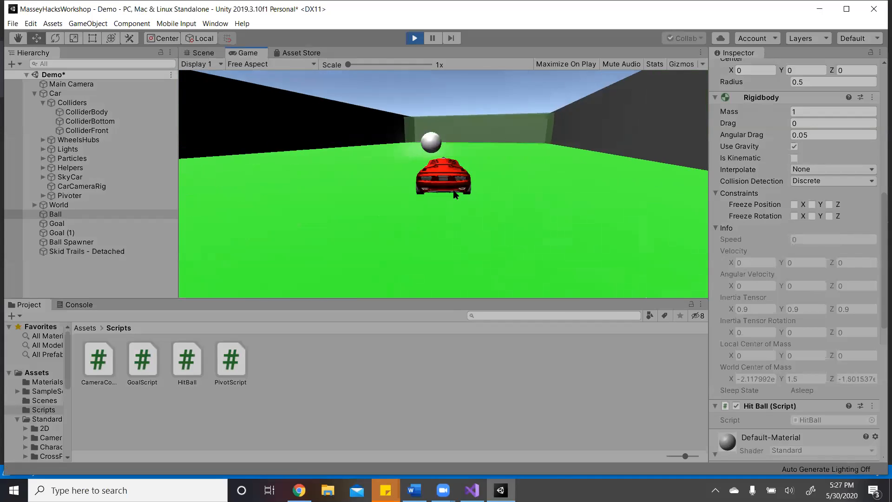
{"action": "key", "text": "w"}
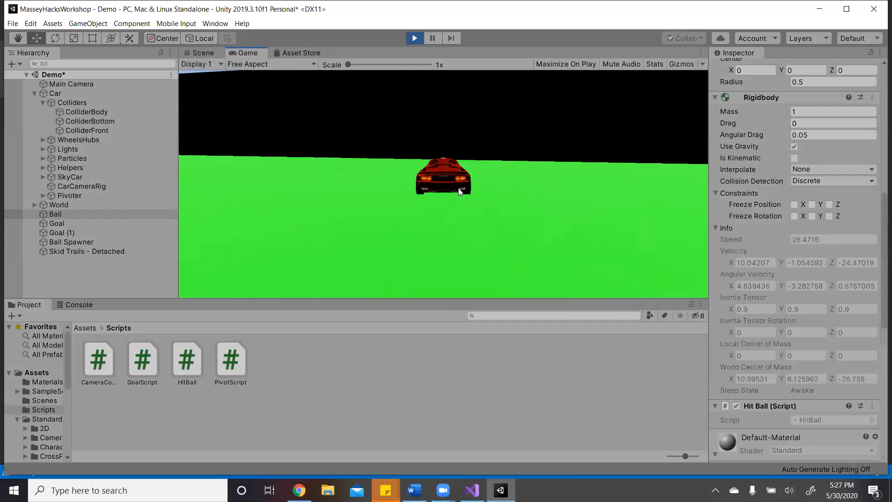
{"action": "key", "text": "a"}
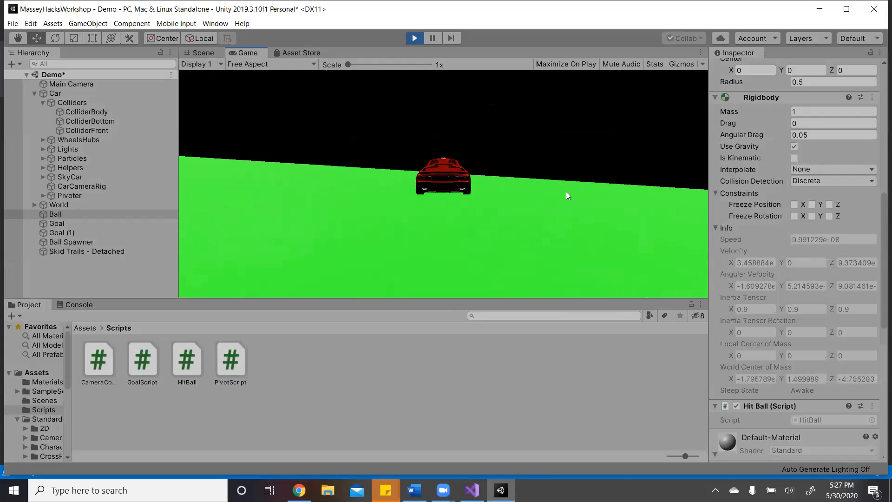
- Turn the car back toward the ball, hit it a second time, and stop the play test
{"action": "key", "text": "s"}
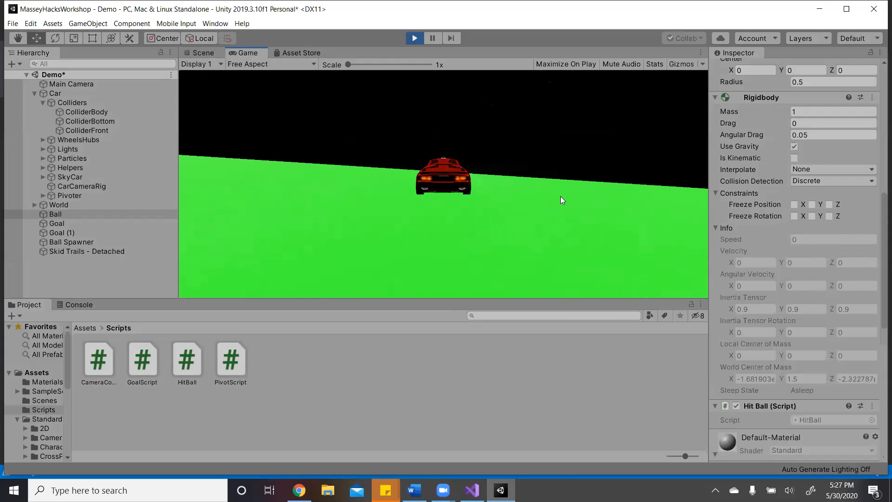
{"action": "key", "text": "w"}
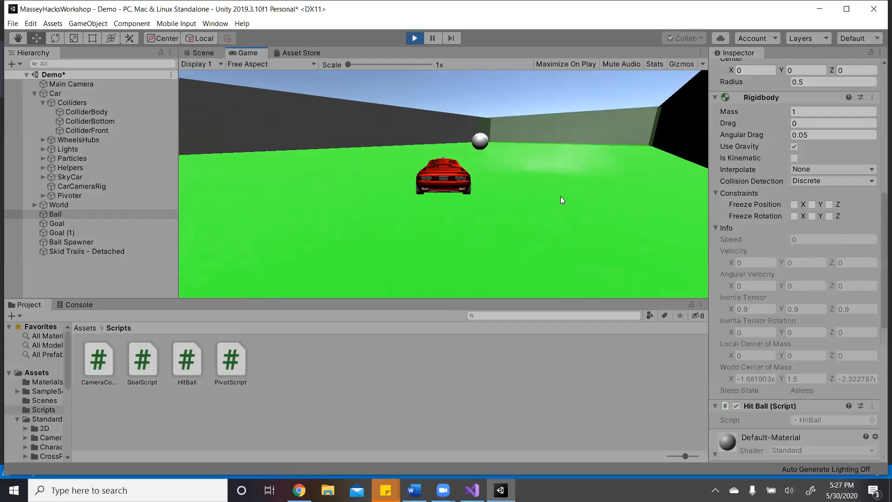
{"action": "key", "text": "w"}
{"action": "key", "text": "d"}
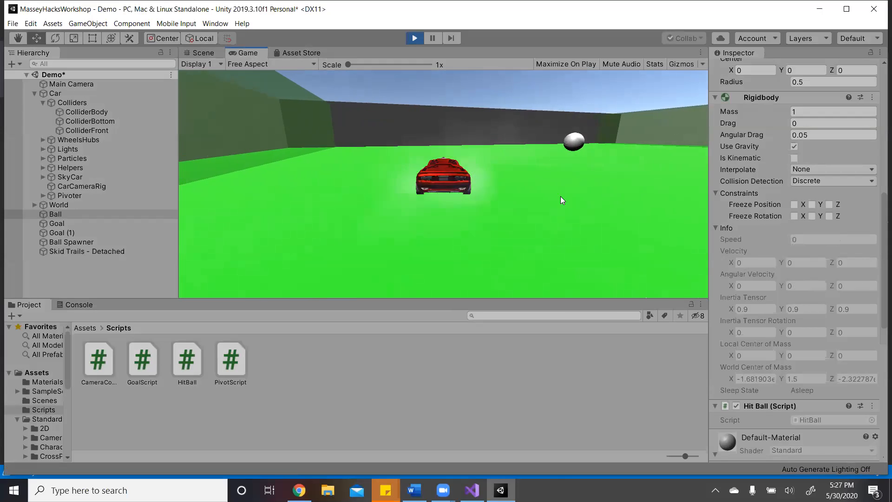
{"action": "key", "text": "w"}
{"action": "key", "text": "d"}
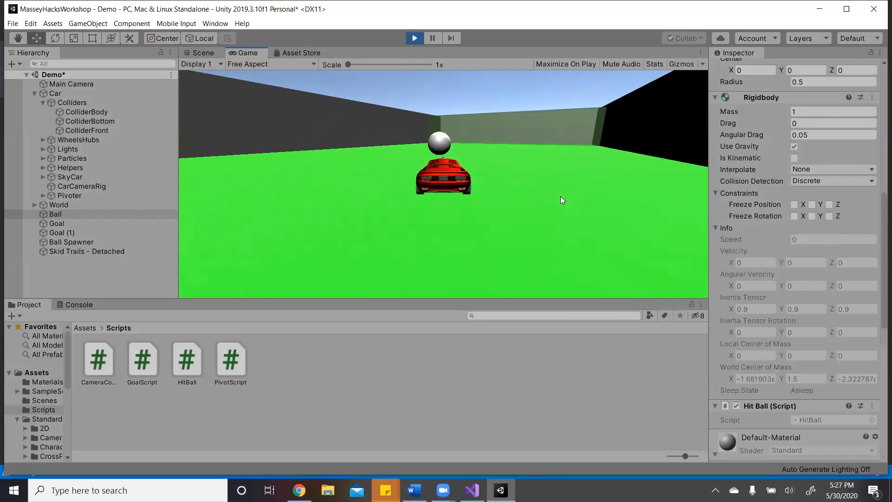
{"action": "key", "text": "w"}
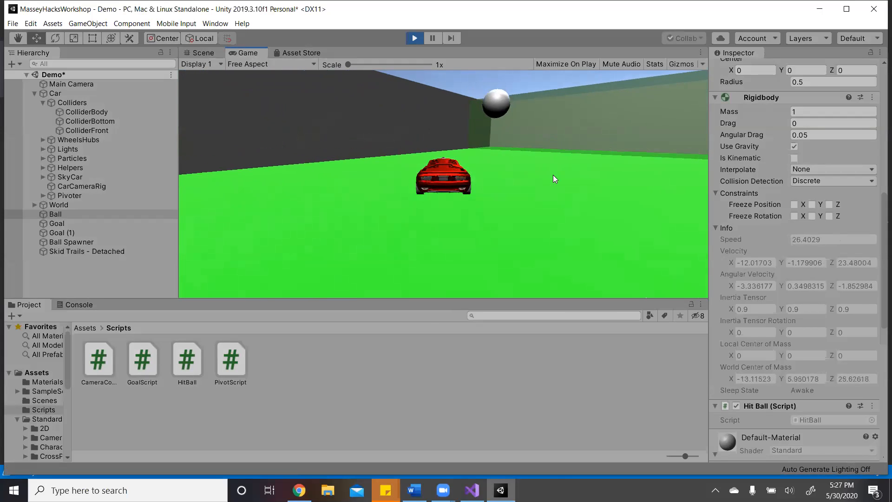
{"action": "left_click", "coordinate": [414, 38]}
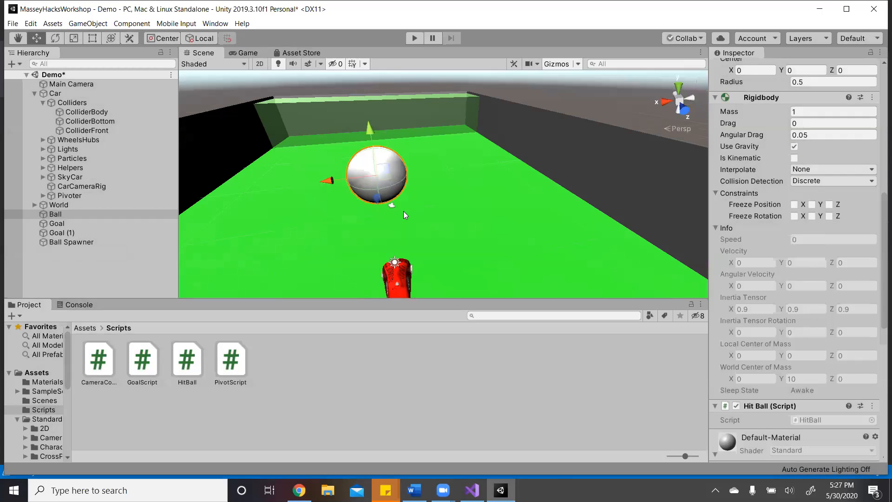
{"action": "right_click", "coordinate": [127, 265]}
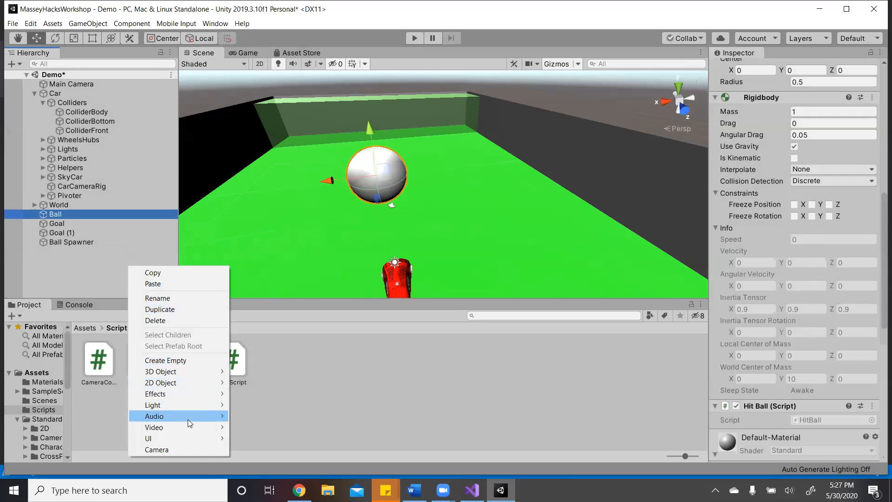
{"action": "mouse_move", "coordinate": [178, 440]}
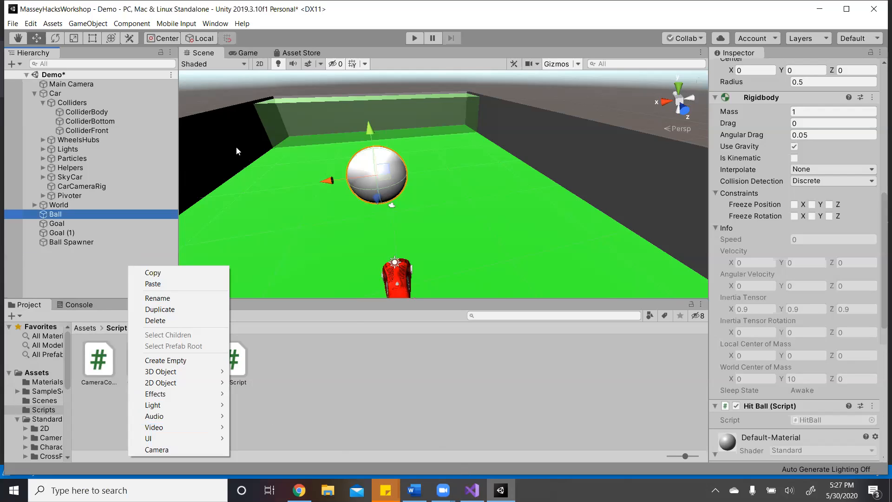
{"action": "left_click", "coordinate": [474, 480]}
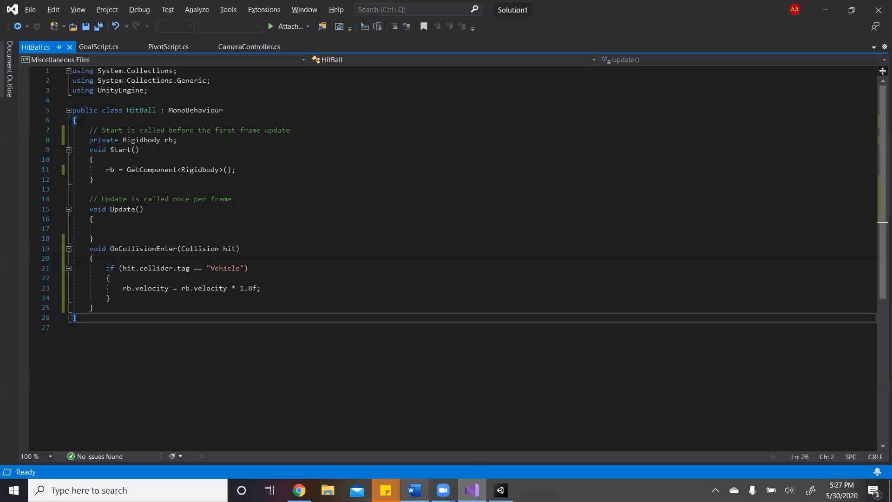
{"action": "mouse_move", "coordinate": [443, 491]}
{"action": "mouse_move", "coordinate": [435, 466]}
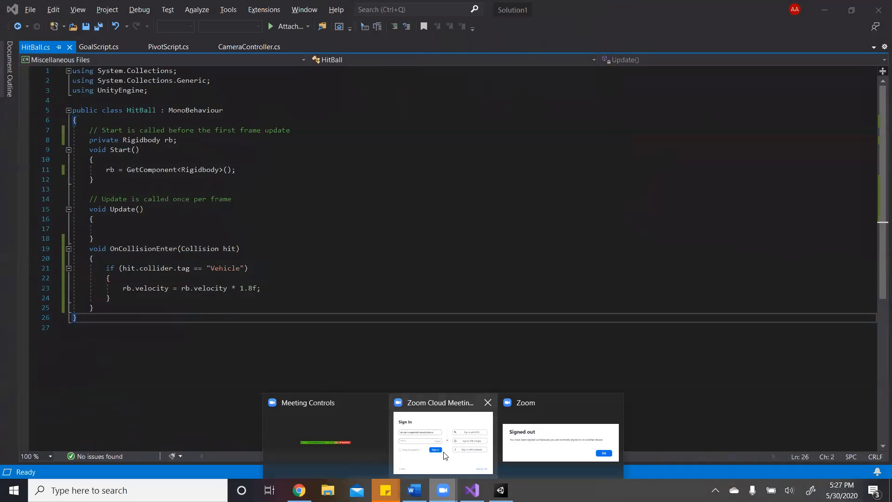
{"action": "mouse_move", "coordinate": [489, 454]}
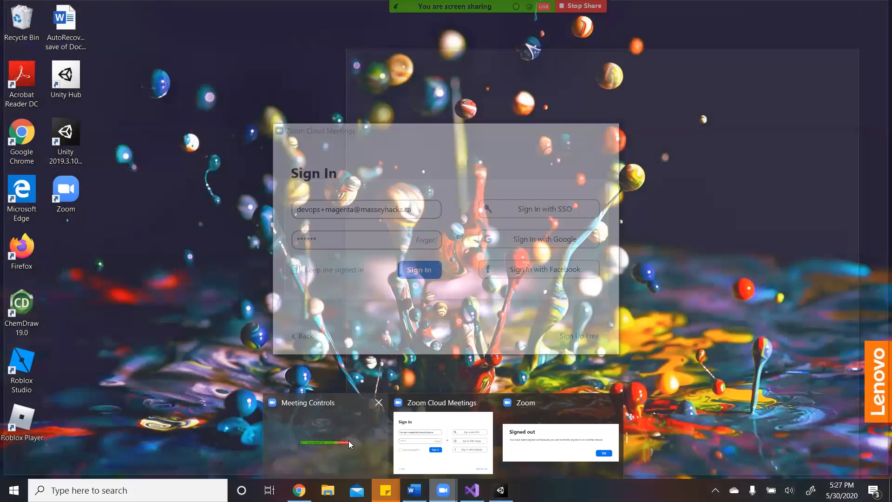
{"action": "left_click", "coordinate": [337, 443]}
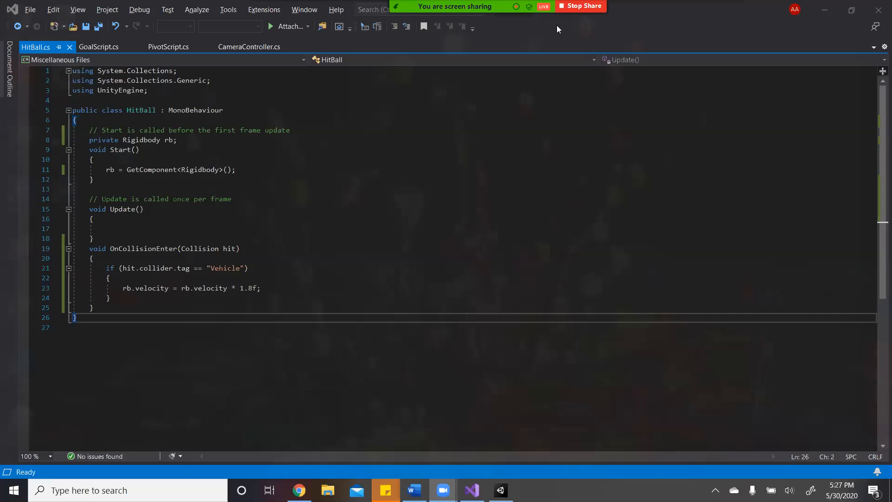